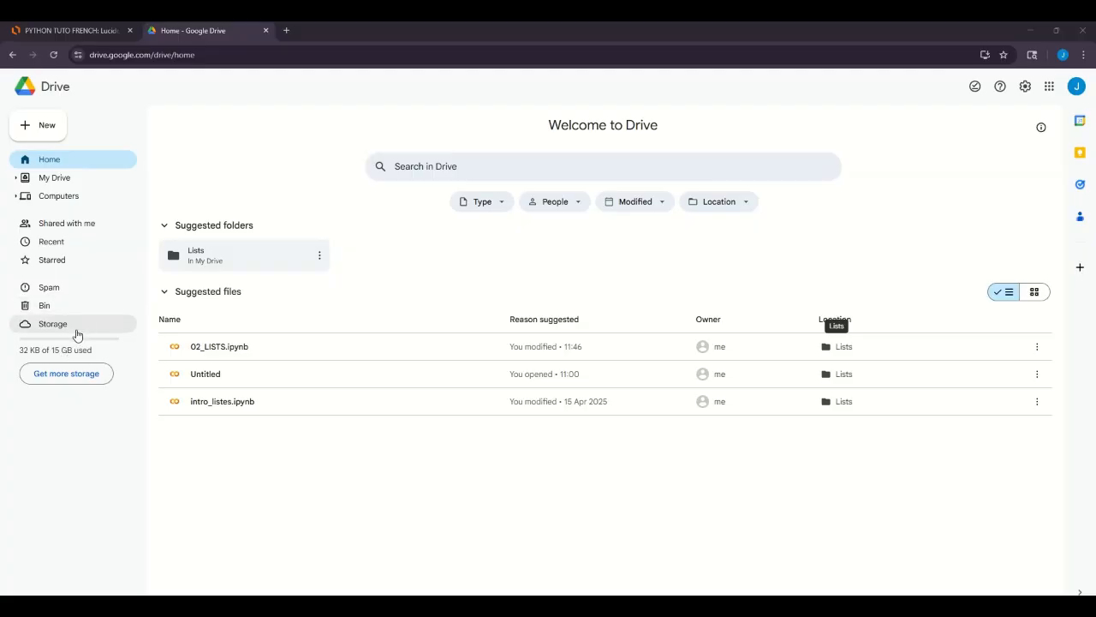
pyautogui.click(49, 135)
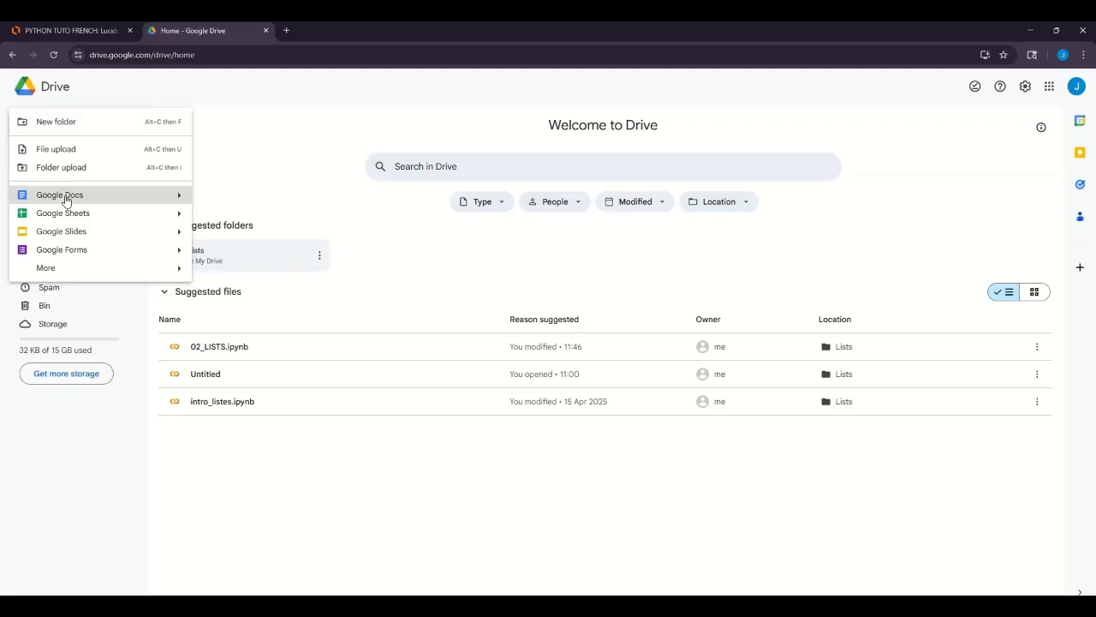
pyautogui.click(66, 197)
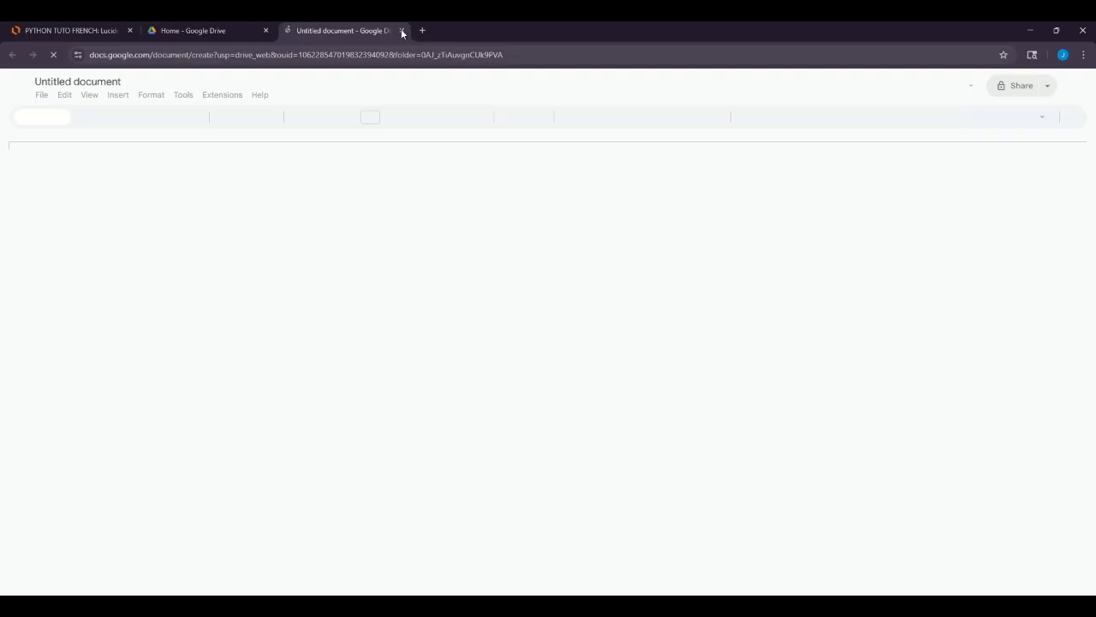
pyautogui.click(402, 30)
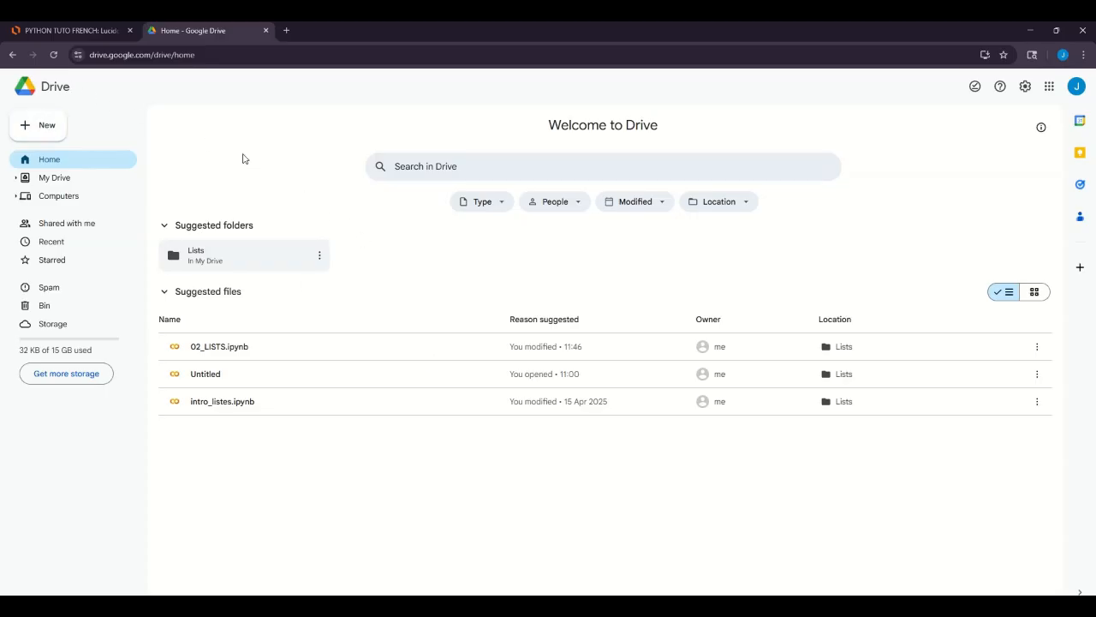
# Create a new blank Google Docs document from Drive.
pyautogui.click(44, 125)
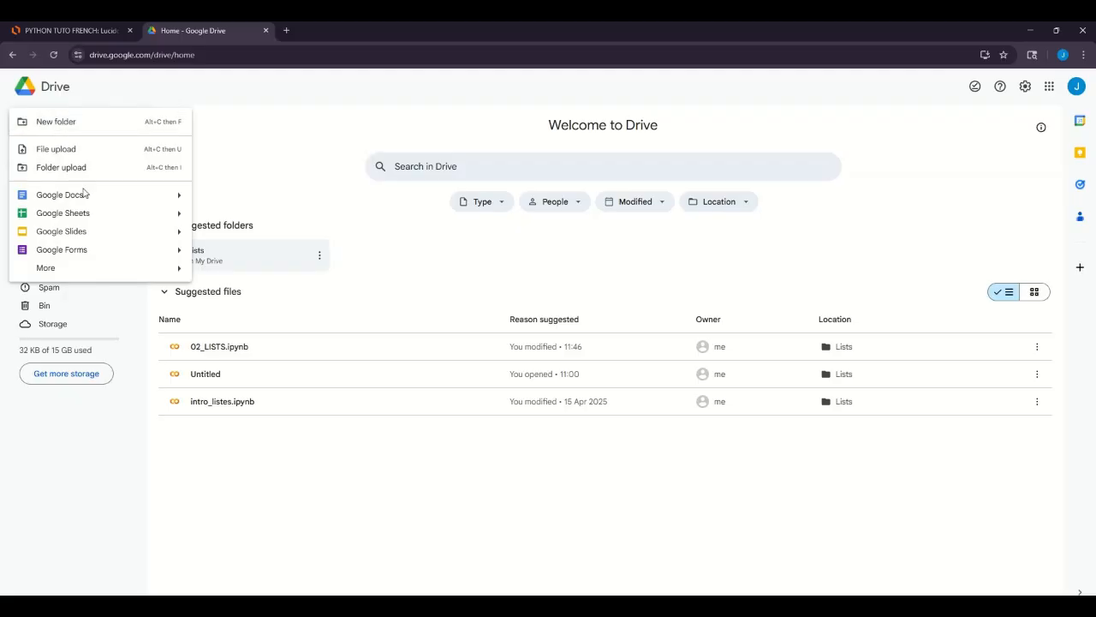
pyautogui.moveTo(176, 197)
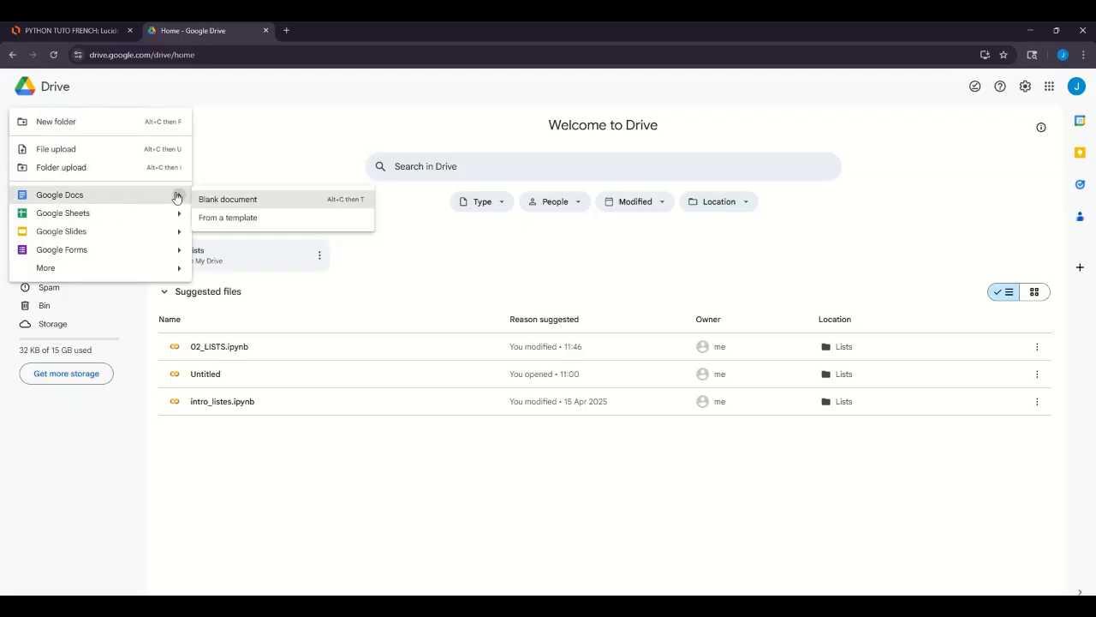
pyautogui.click(226, 201)
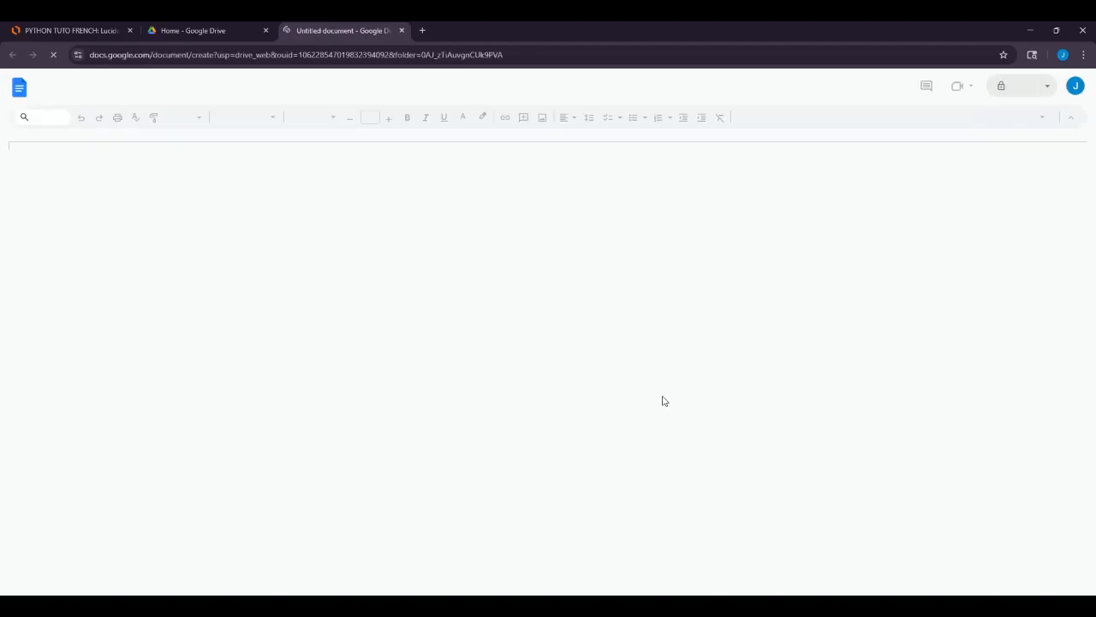
# Switch to the Word document with the Python lists tutorial, delete all its text and close it without saving.
pyautogui.hotkey('alt', 'Tab')
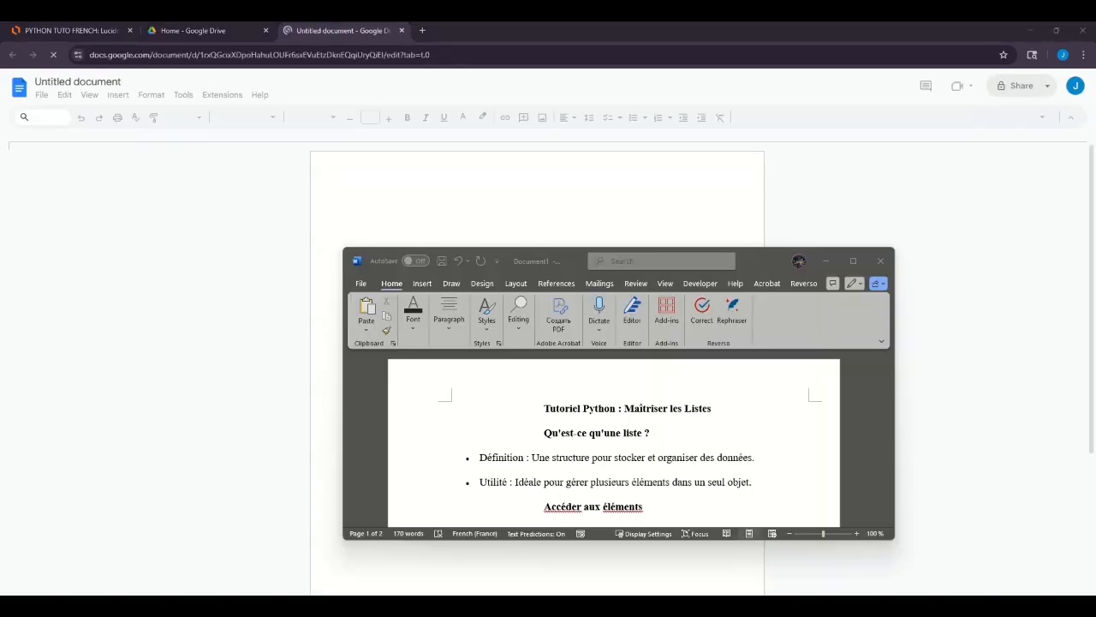
pyautogui.click(661, 429)
pyautogui.scroll(-2, 653, 432)
pyautogui.scroll(-6, 648, 434)
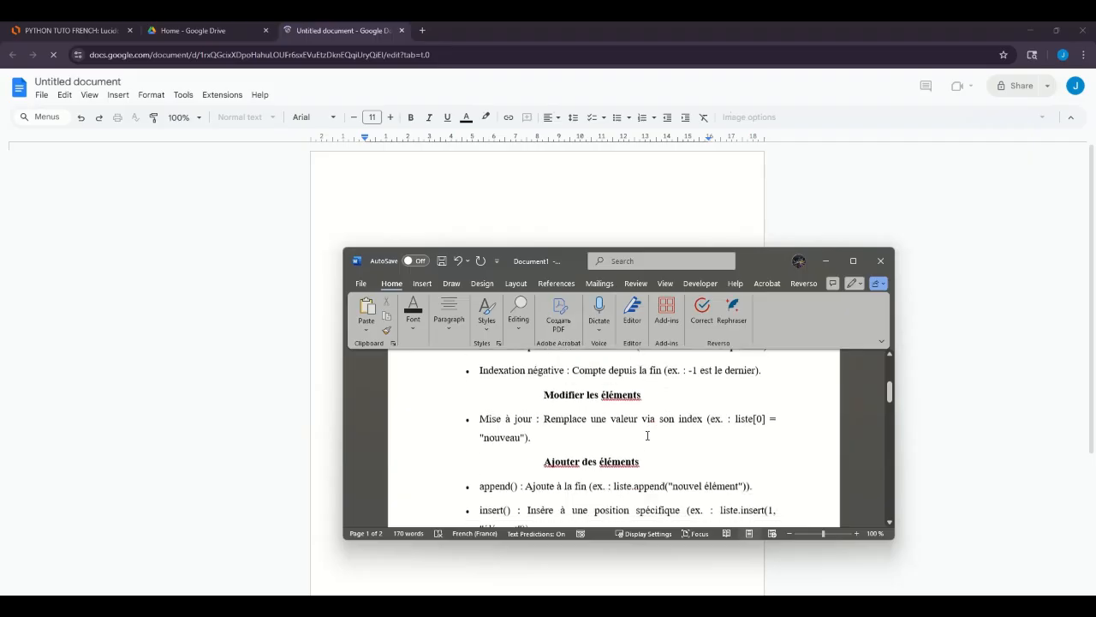
pyautogui.click(853, 260)
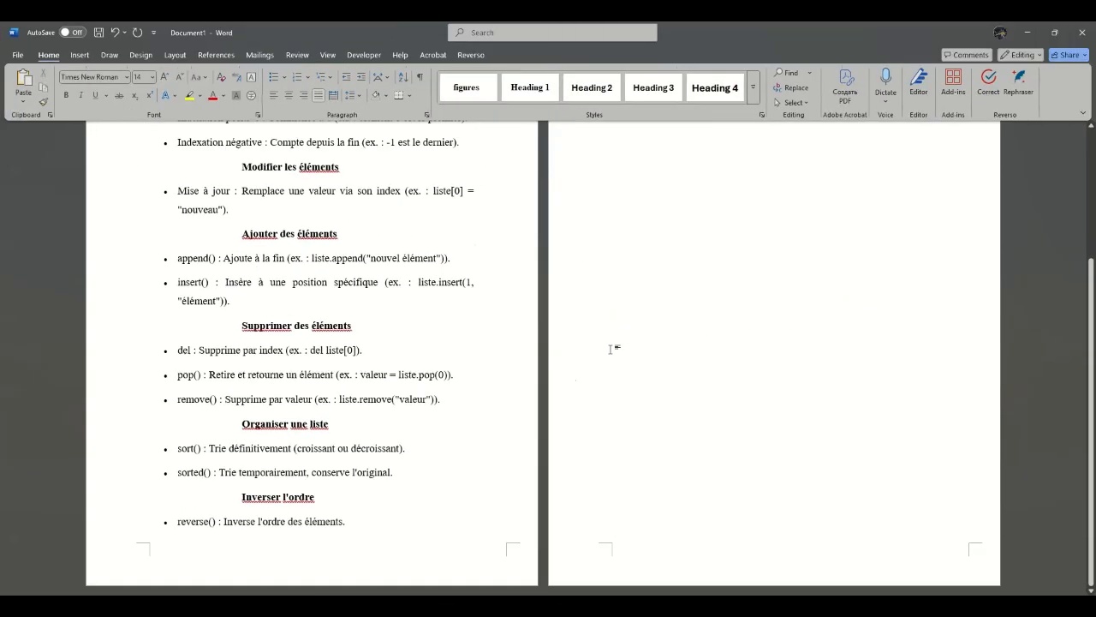
pyautogui.scroll(4, 460, 381)
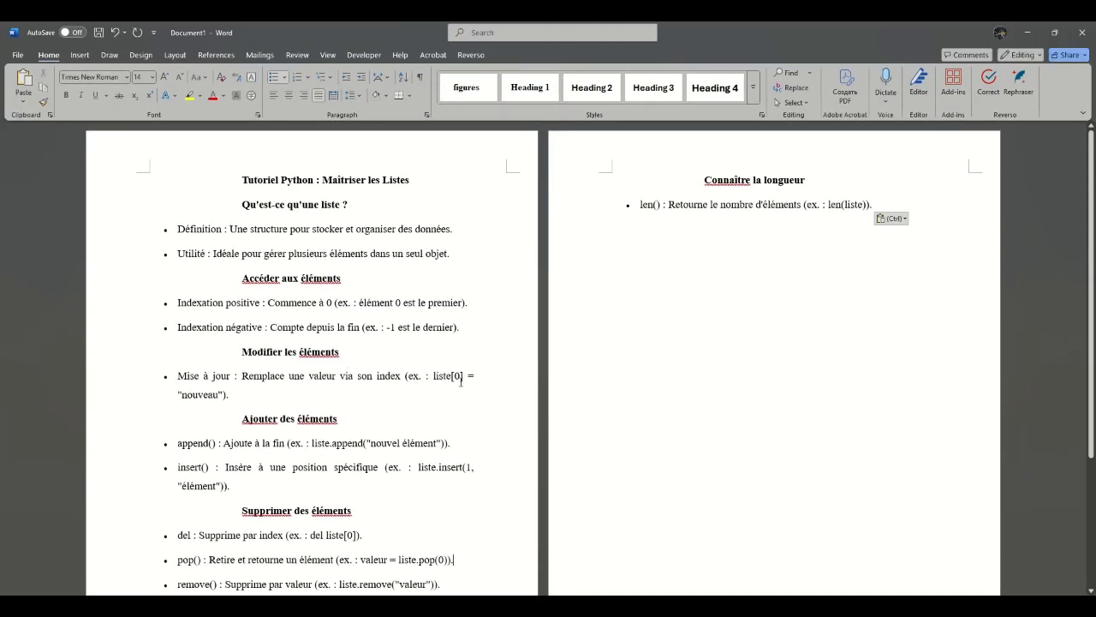
pyautogui.hotkey('ctrl', 'a')
pyautogui.press('Delete')
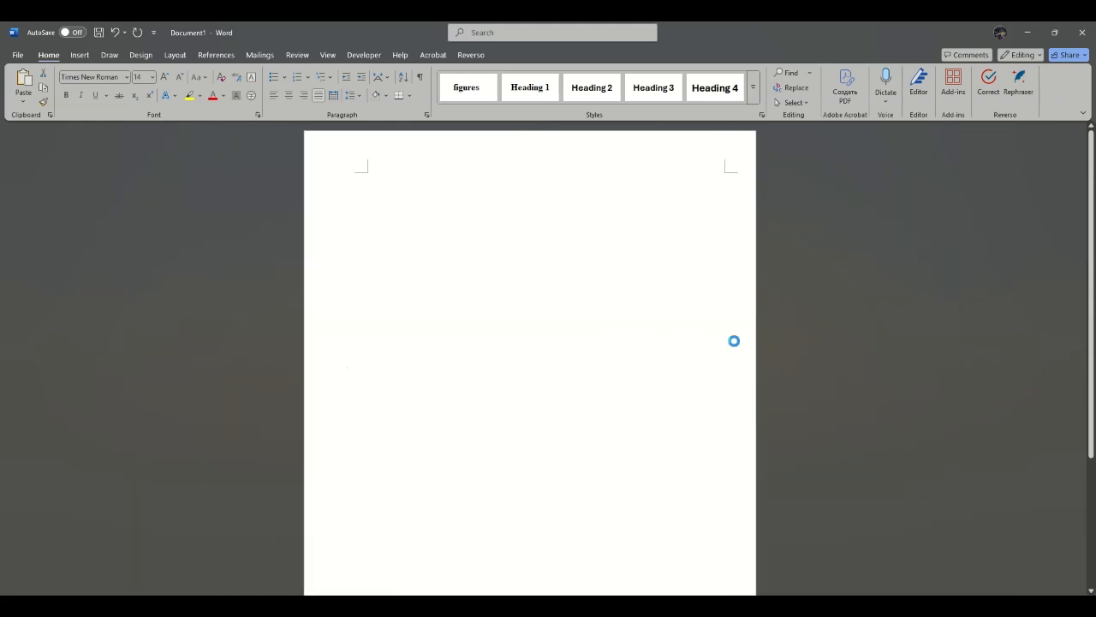
pyautogui.click(1077, 32)
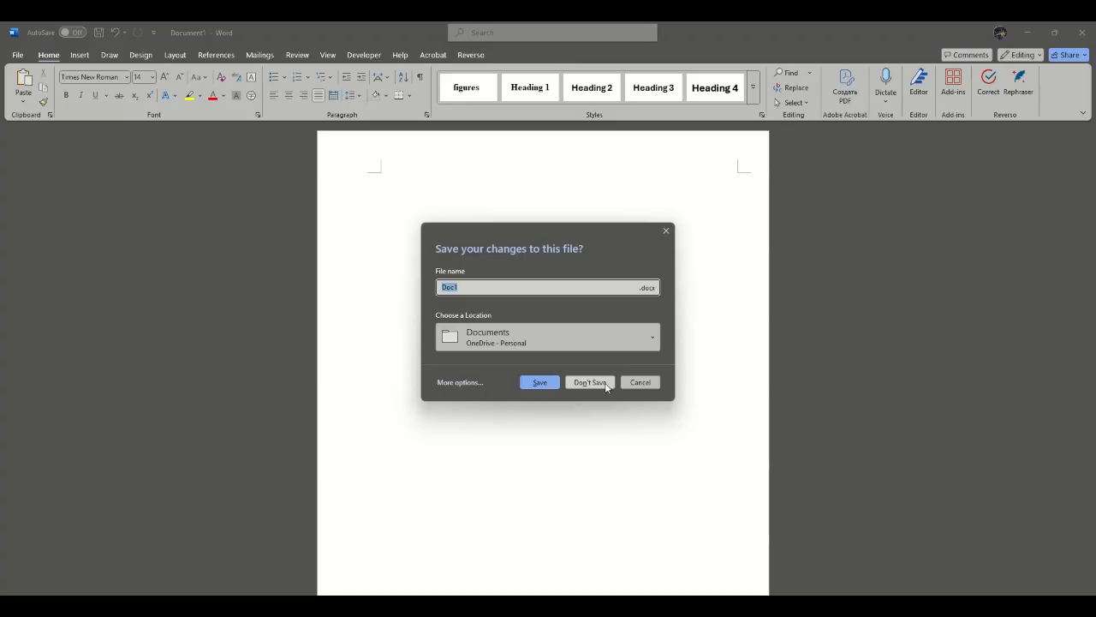
pyautogui.click(590, 382)
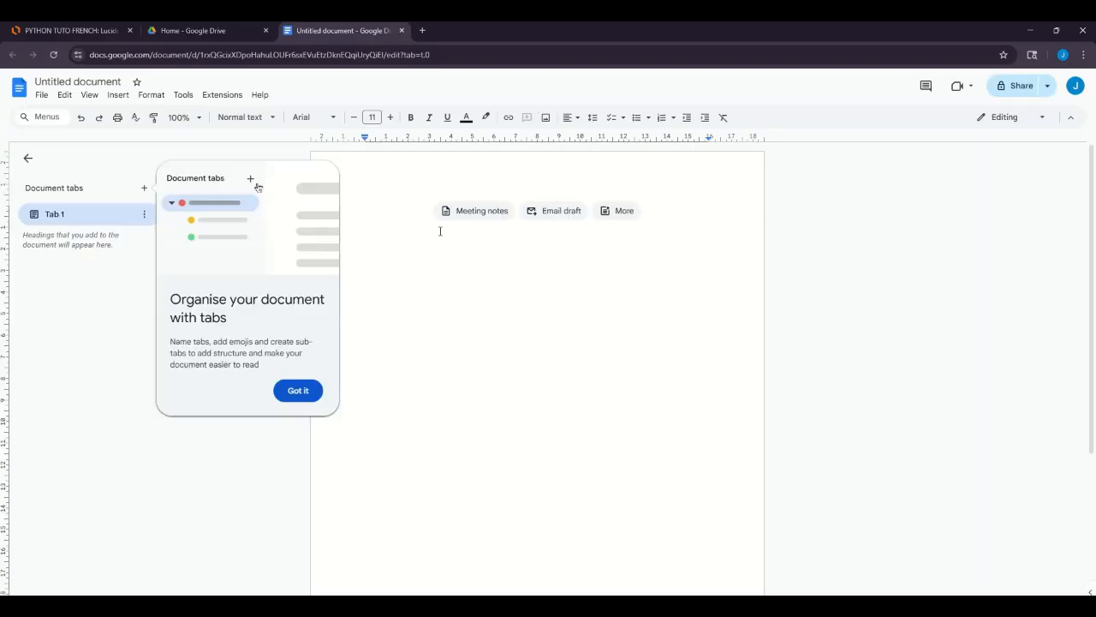
# Dismiss the document tabs tip and insert the "Tutoriel Python : Maîtriser les Listes" text with its headings and bullets into the blank document.
pyautogui.click(310, 390)
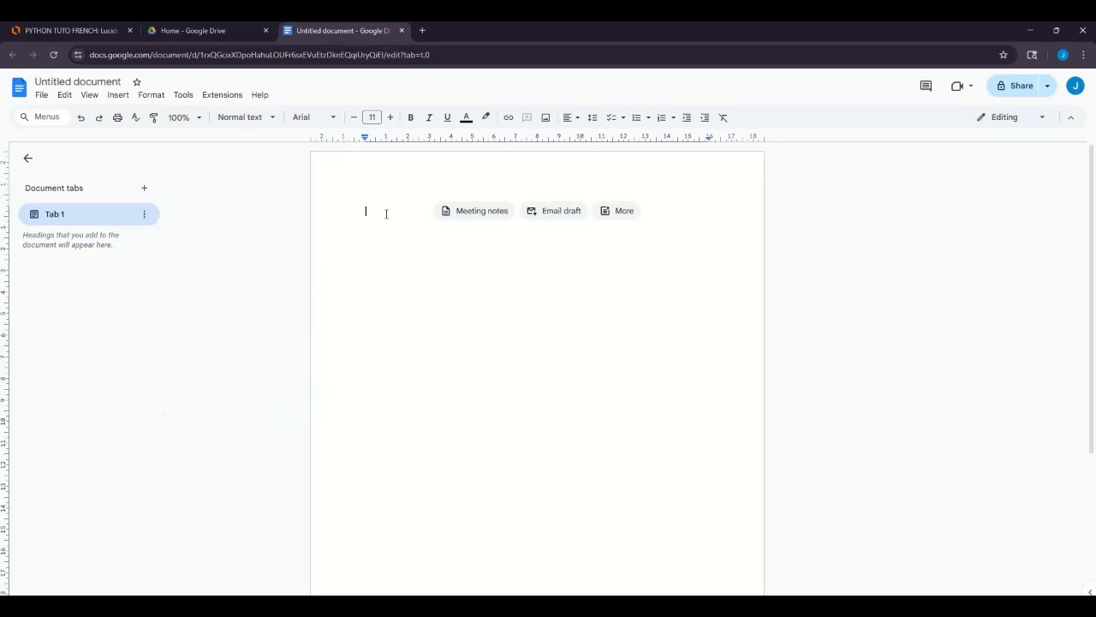
pyautogui.write('Tutoriel Python : Maîtriser les Listes Qu\'est-ce qu\'une liste ? Définition : Une structure pour stocker et organiser des données Utilité : Idéale pour gérer plusieurs éléments dans un seul objet. Accéder aux éléments Indexation positive : Commence à 0 (ex. : élément 0 est le premier). Indexation négative : Compte depuis la fin (ex. : -1 est le dernier). Modifier les éléments Mise à jour : Remplace une valeur via son index (ex. : liste[0] = "nouveau"). Ajouter des éléments append() : Ajoute à la fin (ex. : liste.append("nouvel élément")). insert() : Insère à une position spécifique (ex. : liste.insert(1, "élément")). Supprimer des éléments del : Supprime par index (ex. : del liste[0]). pop() : Retire et retourne un élément (ex. : valeur = liste.pop(0)). remove() : Supprime par valeur (ex. : liste.remove("valeur")). Organiser une liste sort() : Trie définitivement (croissant ou décroissant). sorted() : Trie temporairement, conserve l\'original. Inverser l\'ordre reverse() : Inverse l\'ordre des éléments. Connaître la longueur len() : Retourne le nombre d\'éléments (ex. : len(liste)).')
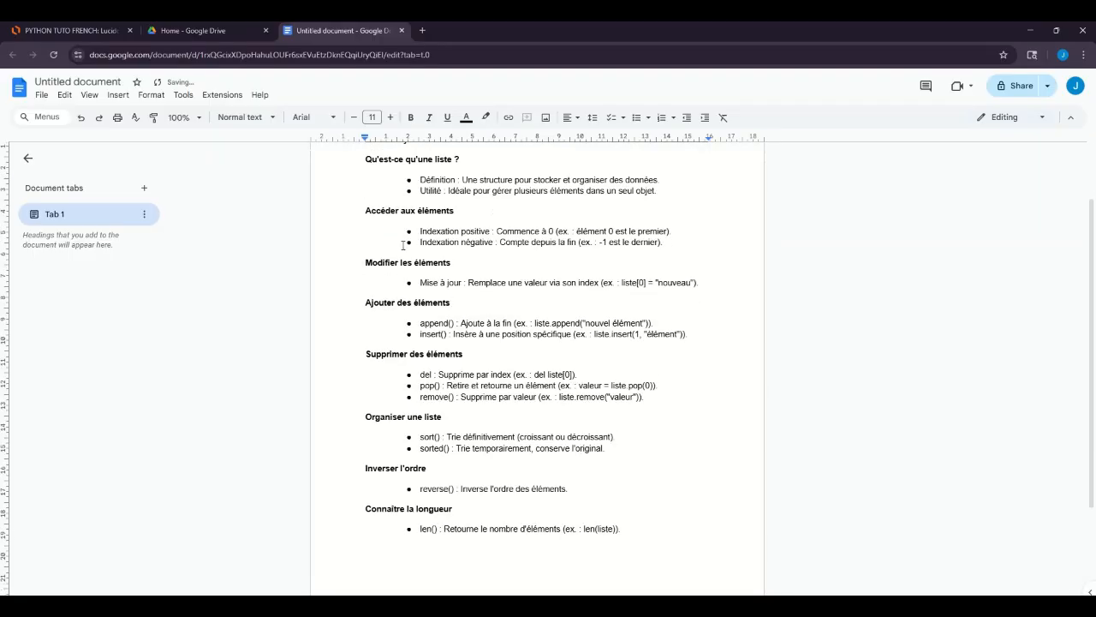
pyautogui.scroll(2, 409, 247)
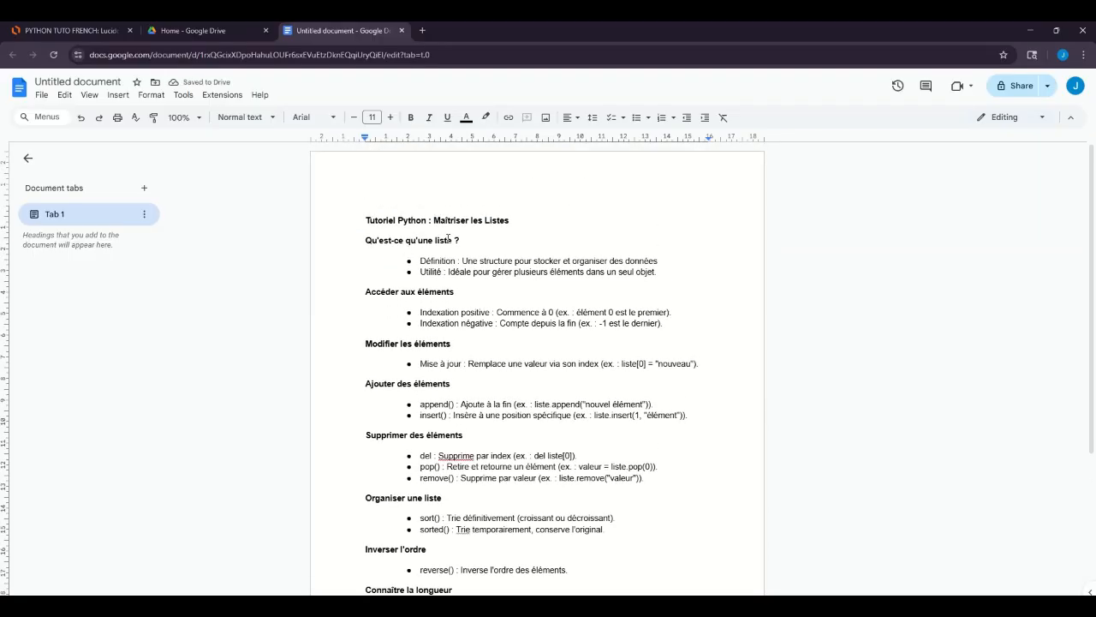
# Rename the document as Python.
pyautogui.click(96, 82)
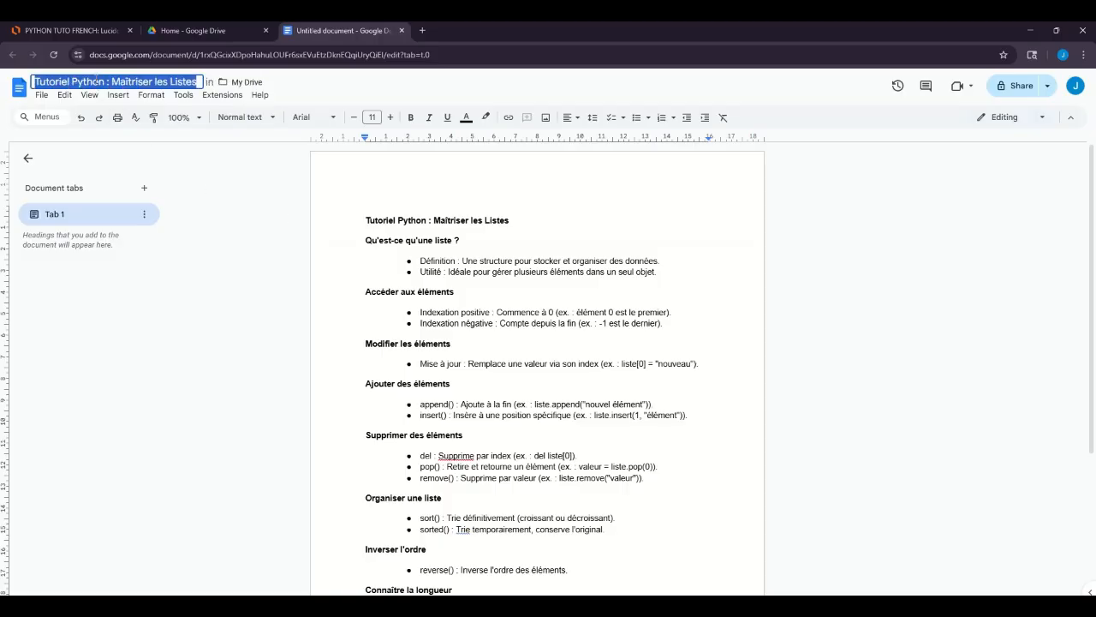
pyautogui.write('Python')
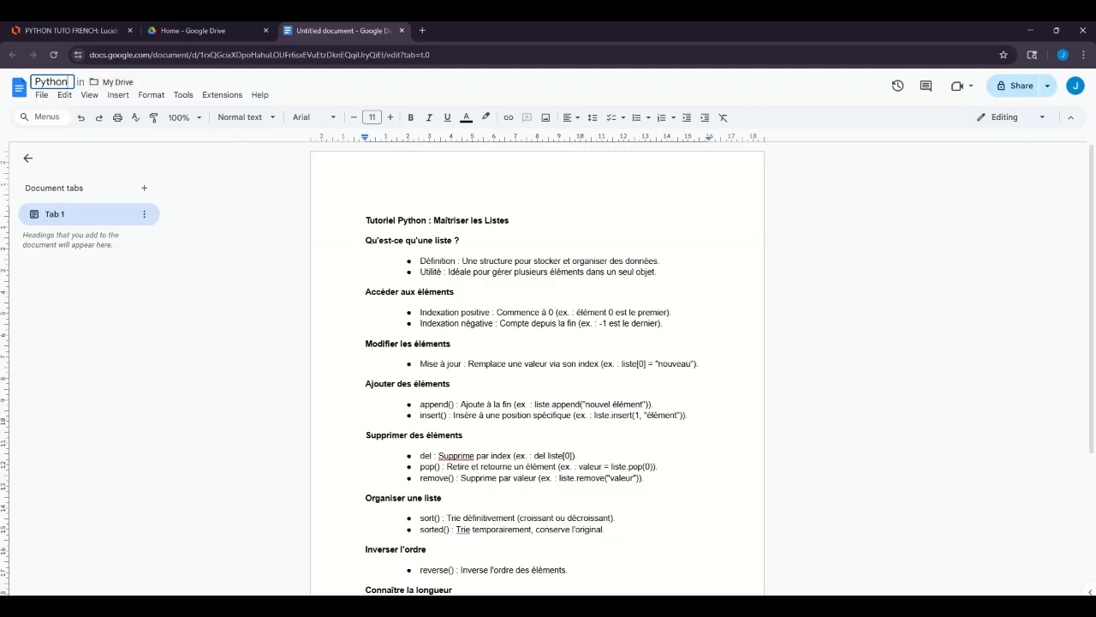
pyautogui.scroll(-4, 650, 420)
pyautogui.scroll(4, 587, 387)
pyautogui.press('Return')
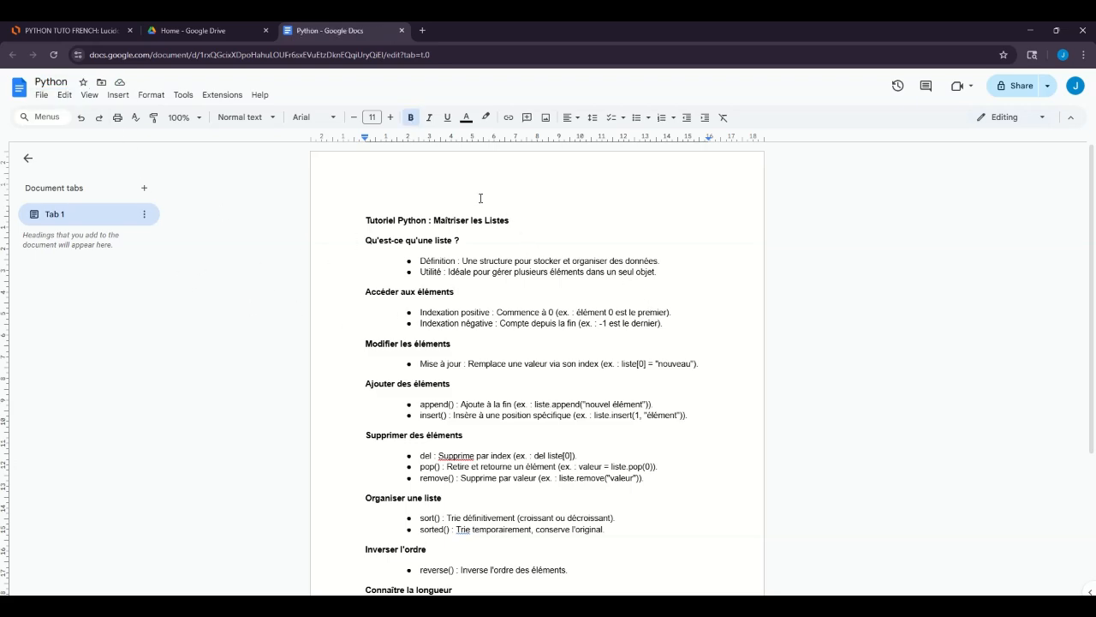
# Set the whole document's text to Times New Roman at font size 14.
pyautogui.click(331, 118)
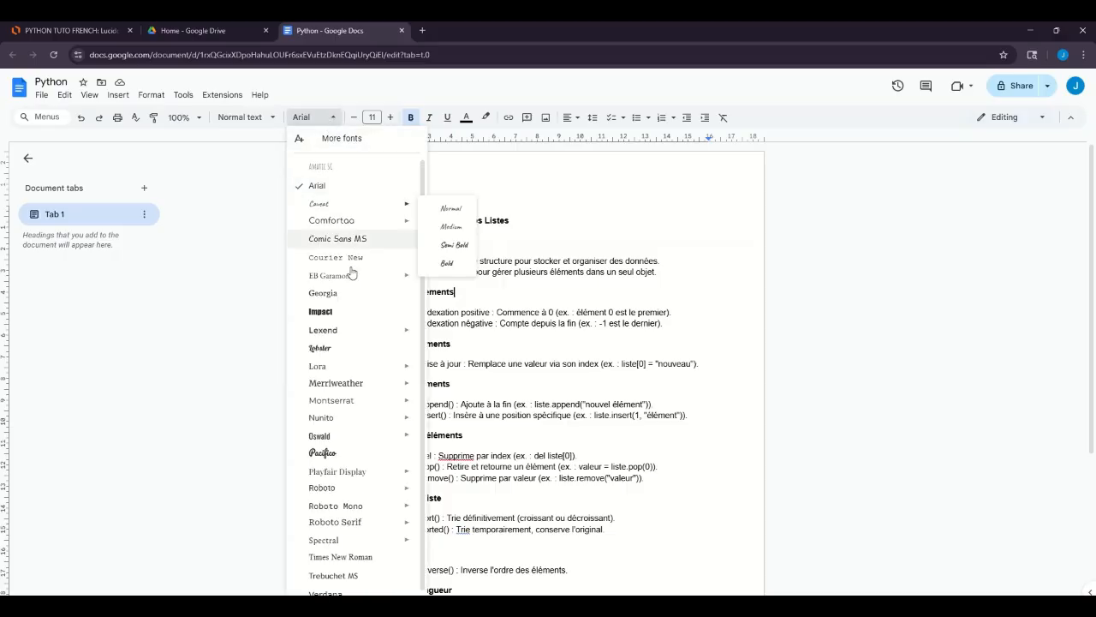
pyautogui.click(493, 220)
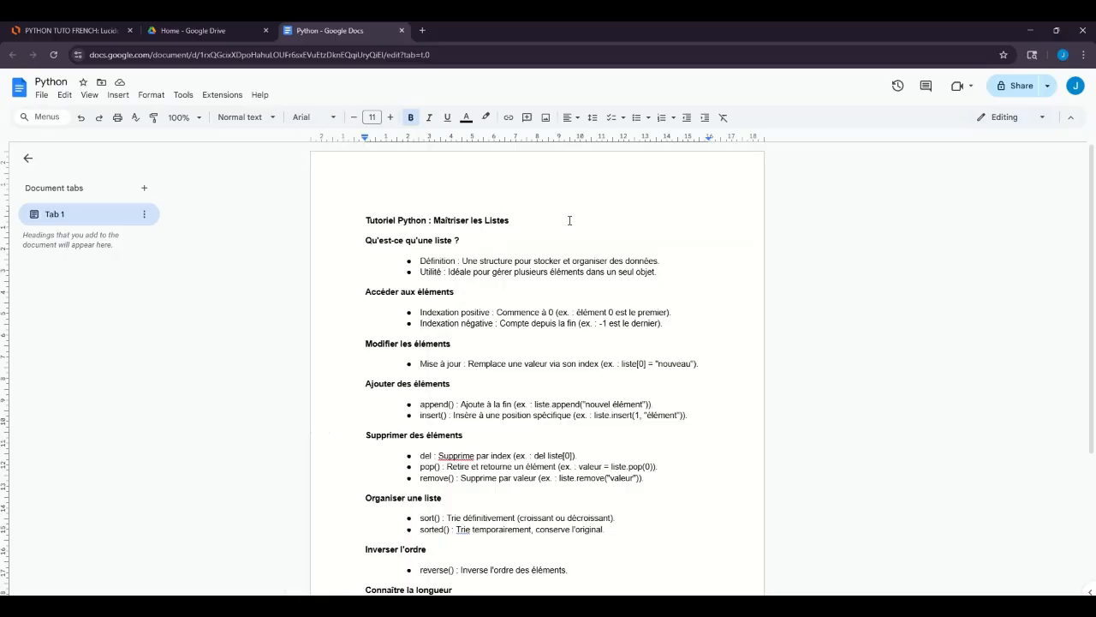
pyautogui.hotkey('ctrl', 'a')
pyautogui.click(327, 118)
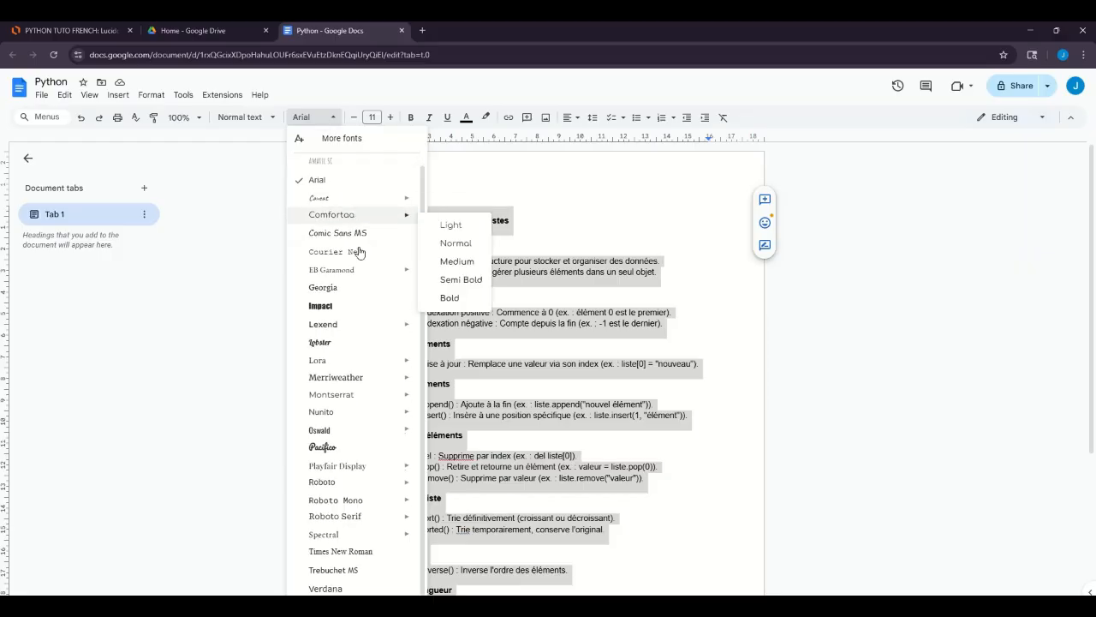
pyautogui.click(365, 550)
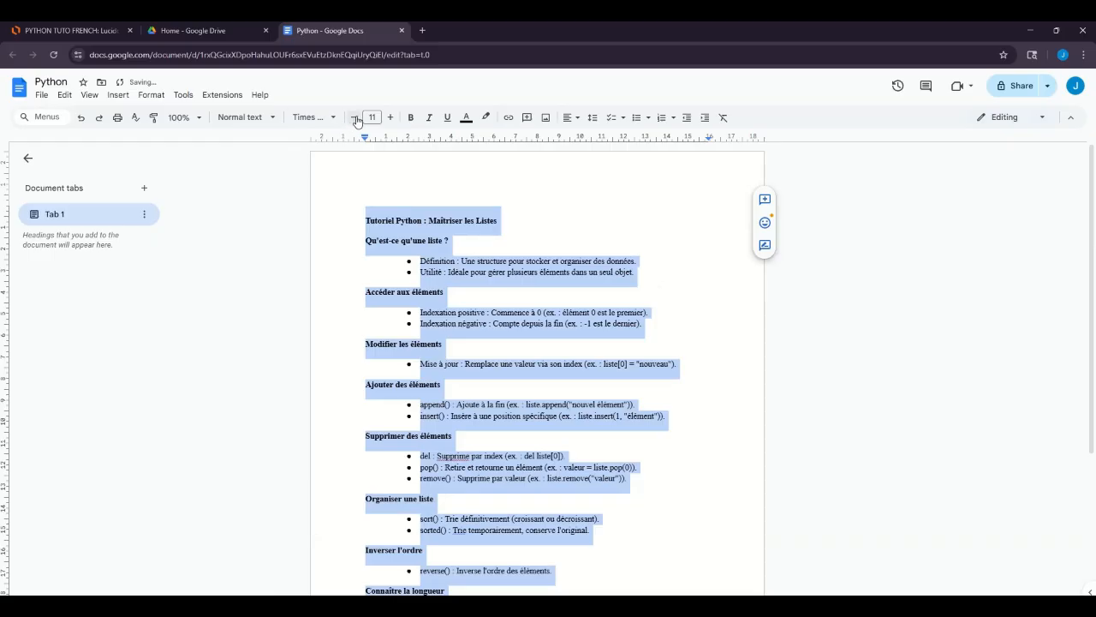
pyautogui.click(392, 118)
pyautogui.click(393, 118)
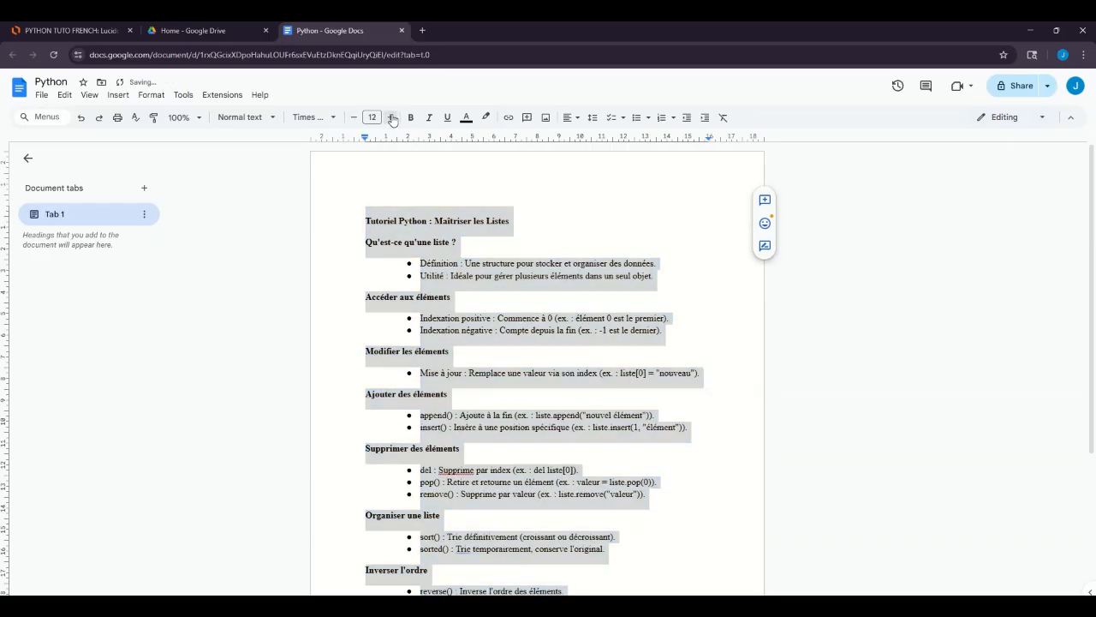
pyautogui.click(392, 119)
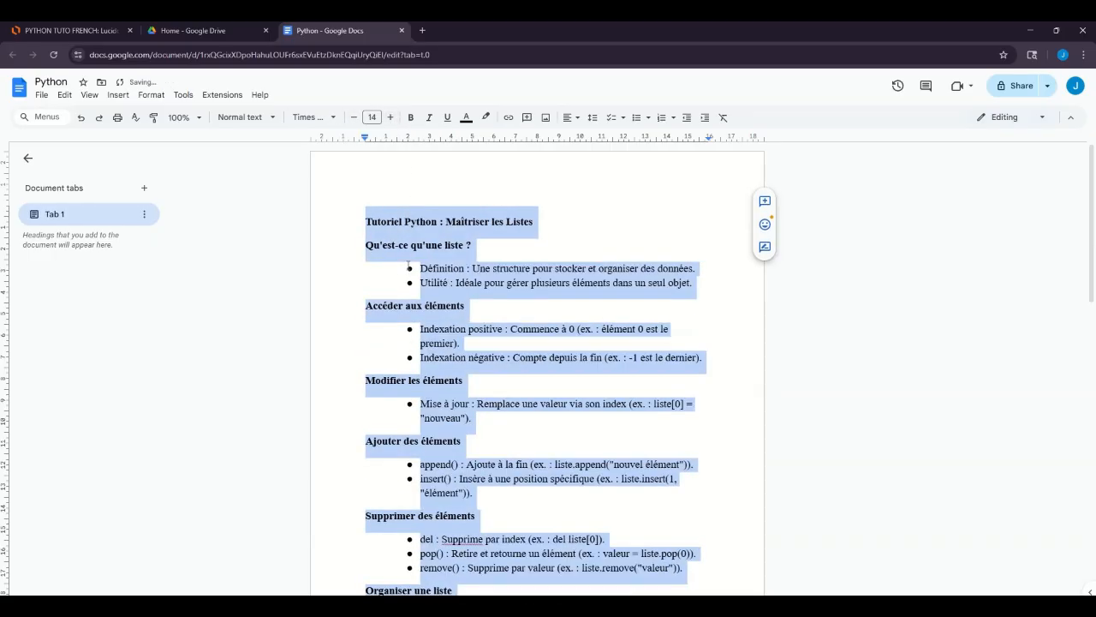
pyautogui.click(272, 118)
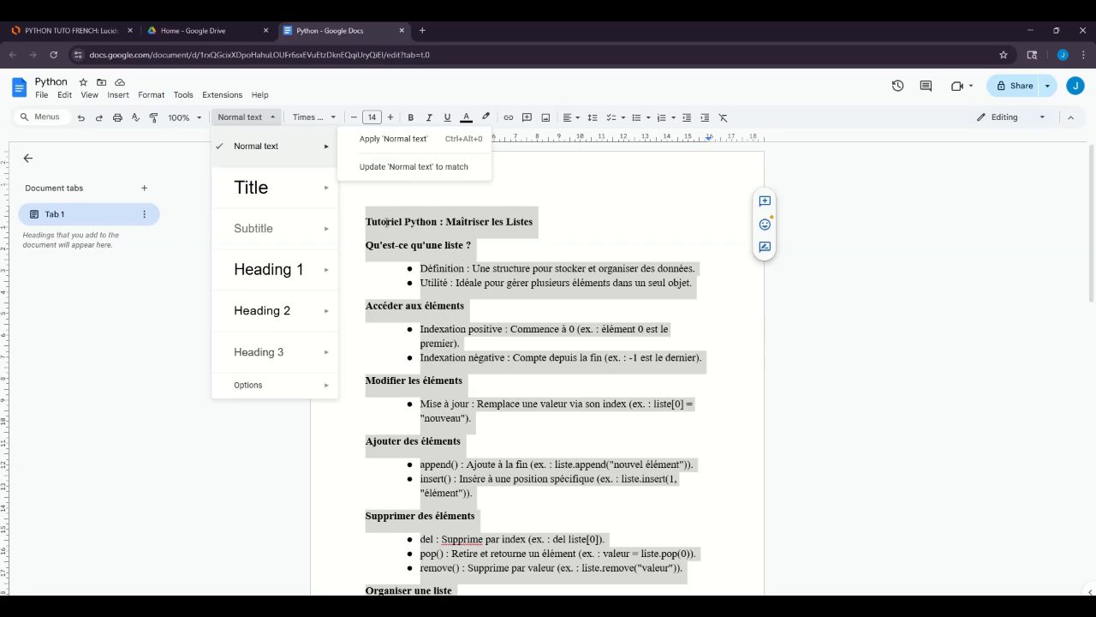
pyautogui.click(387, 221)
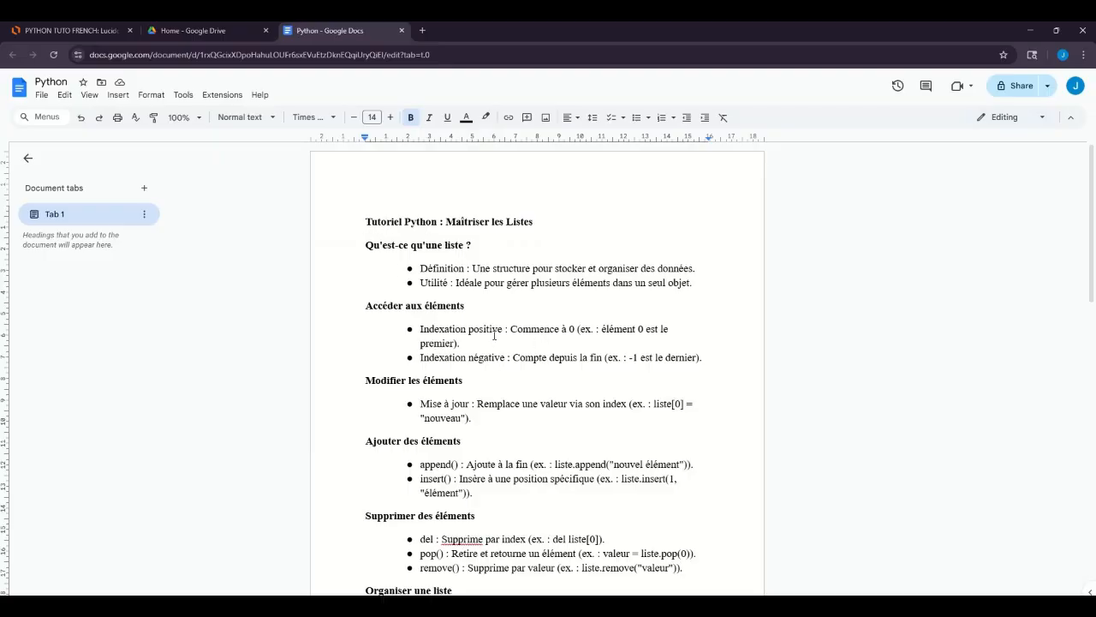
# Apply the Normal text style to the "sorted()" bullet under the heading "Organiser une liste".
pyautogui.scroll(-3, 522, 438)
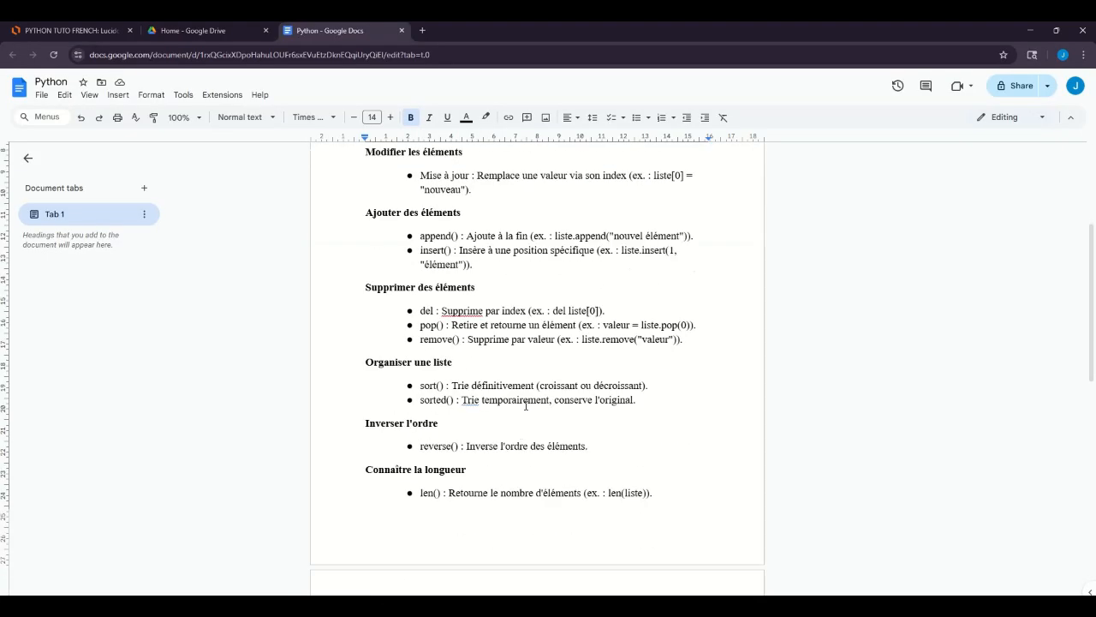
pyautogui.moveTo(482, 400); pyautogui.dragTo(550, 400)
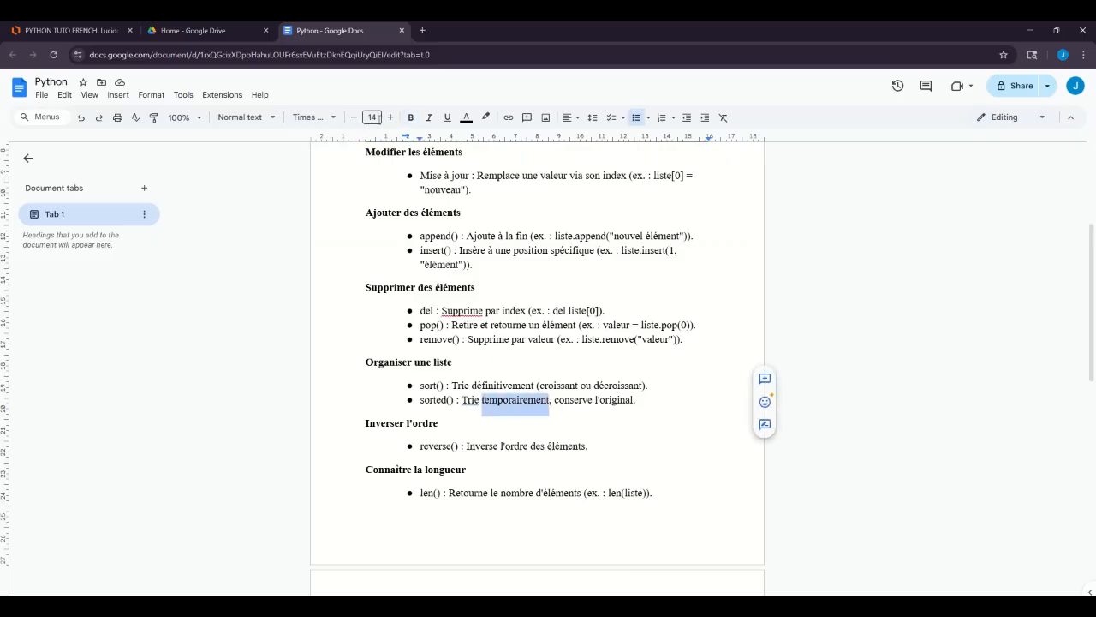
pyautogui.click(269, 122)
pyautogui.moveTo(330, 146)
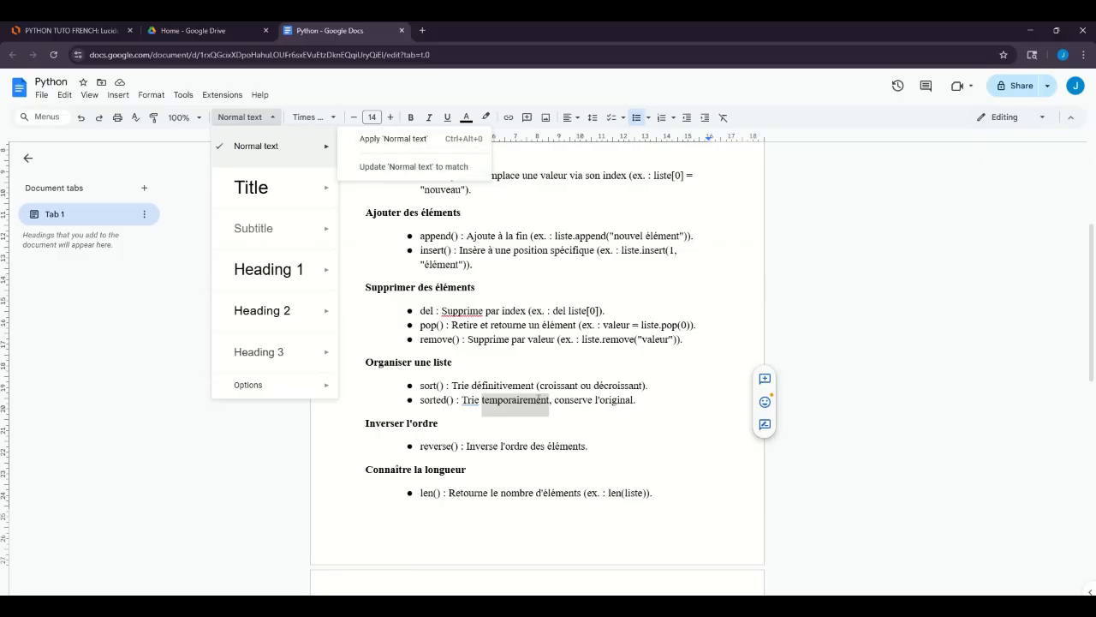
pyautogui.moveTo(419, 400); pyautogui.dragTo(635, 400)
pyautogui.click(259, 118)
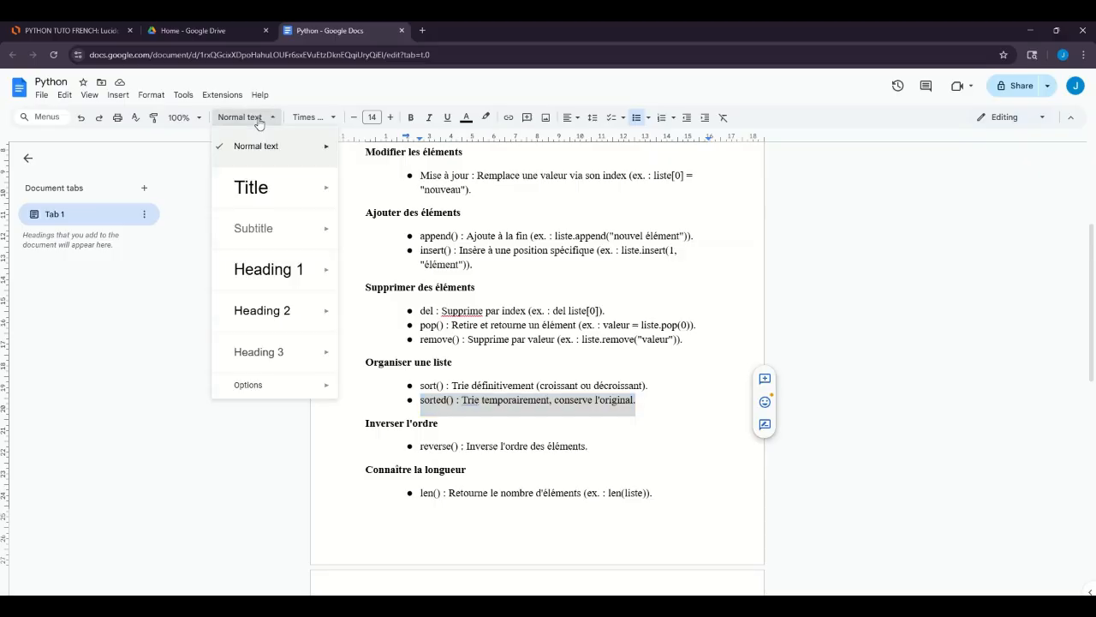
pyautogui.moveTo(282, 142)
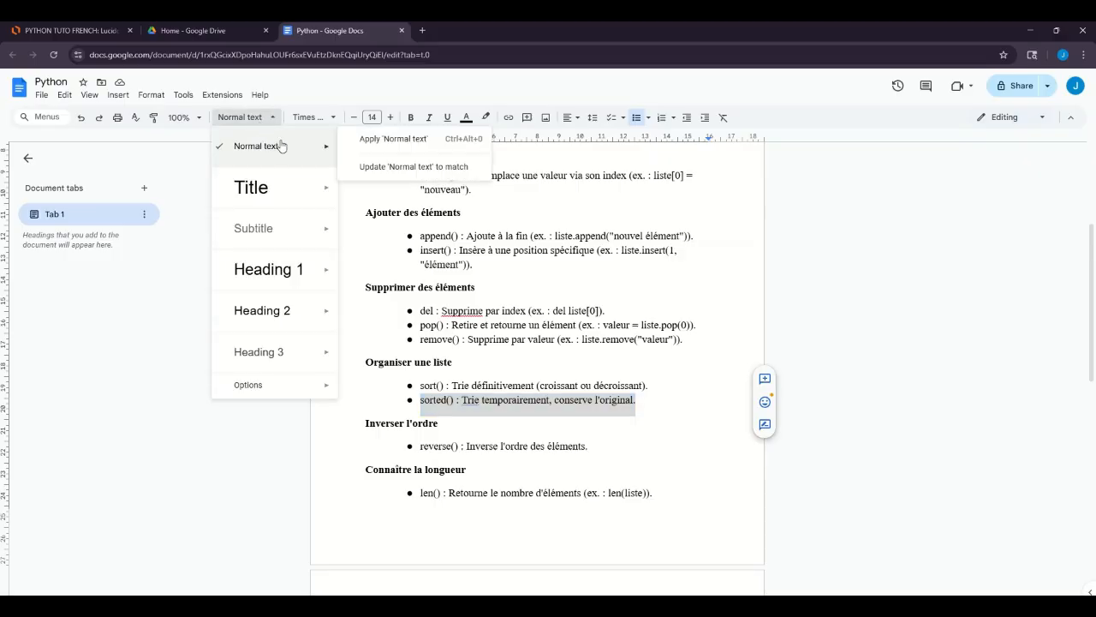
pyautogui.click(393, 139)
pyautogui.click(430, 400)
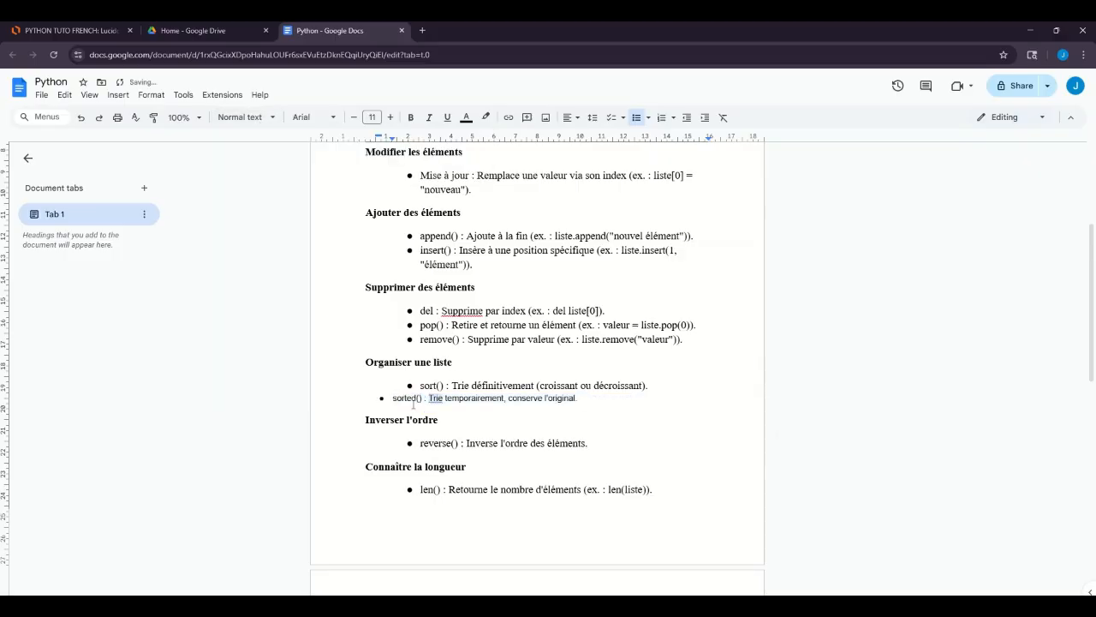
pyautogui.click(411, 400)
# Update the Normal text style to match the formatting of the "sort()" bullet's text under "Organiser une liste".
pyautogui.moveTo(451, 386); pyautogui.dragTo(600, 386)
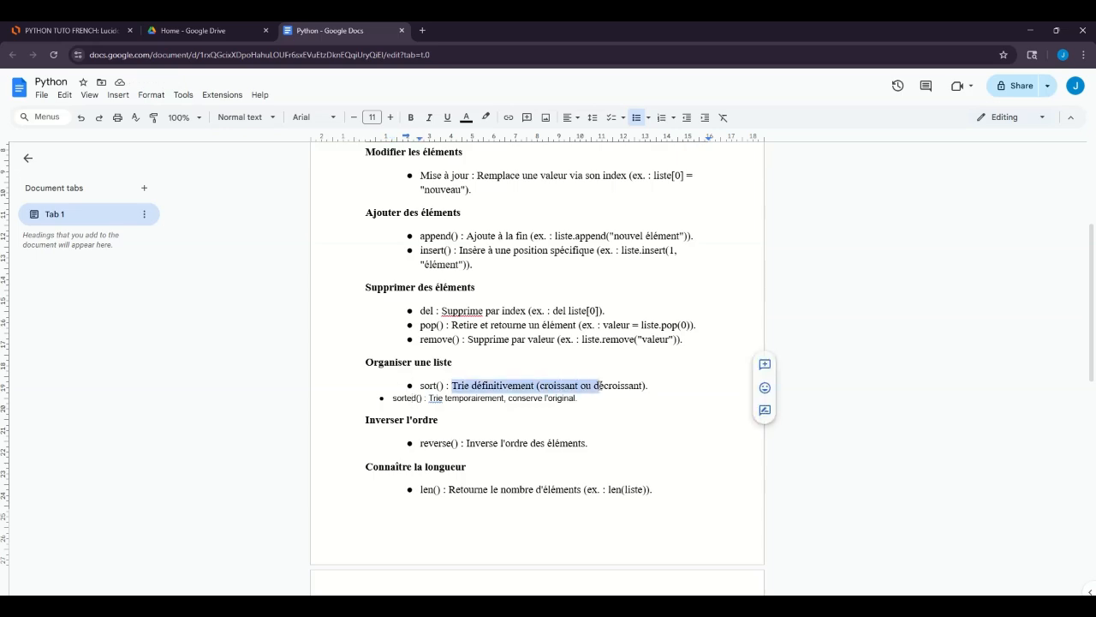
pyautogui.click(244, 118)
pyautogui.moveTo(304, 147)
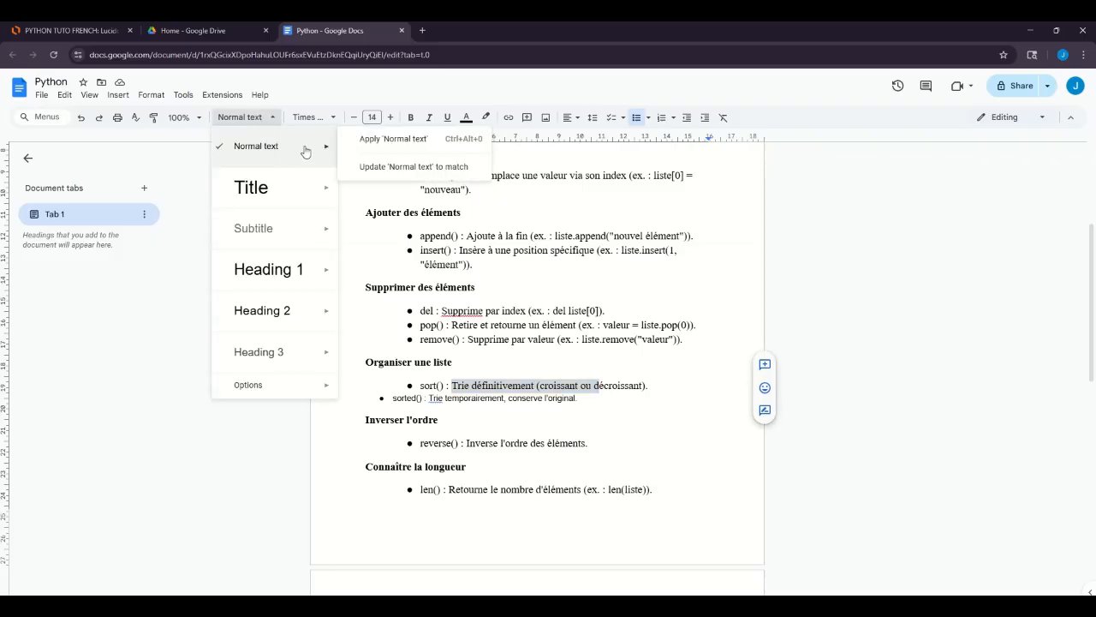
pyautogui.click(383, 171)
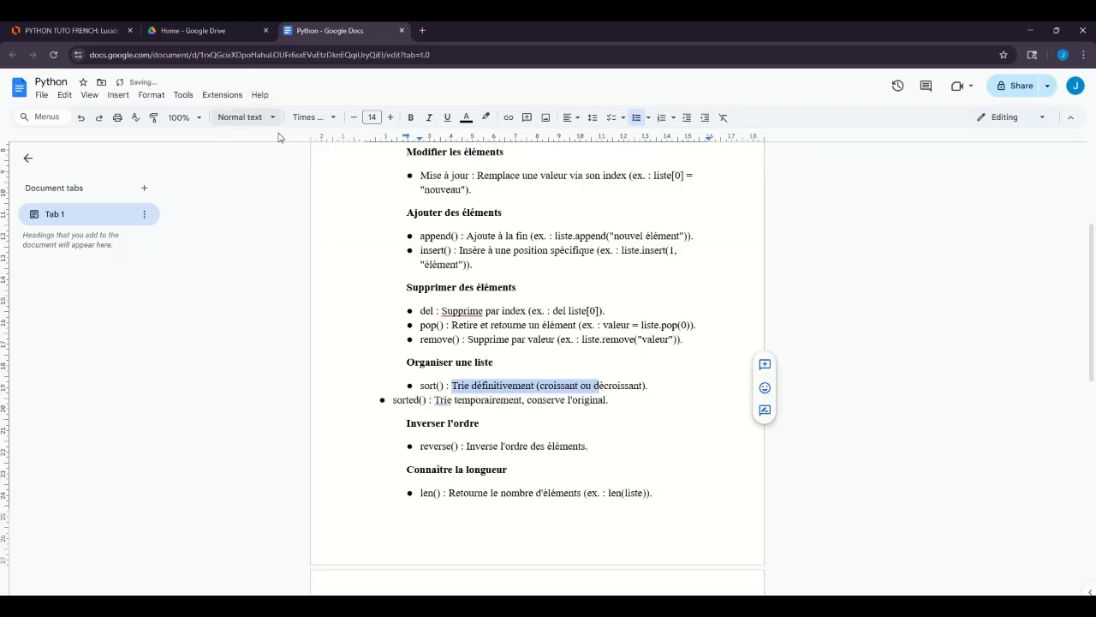
# Redo the bullet of the "sorted()" line so it sits at the same list level and indent as "sort()".
pyautogui.moveTo(620, 401); pyautogui.dragTo(399, 400)
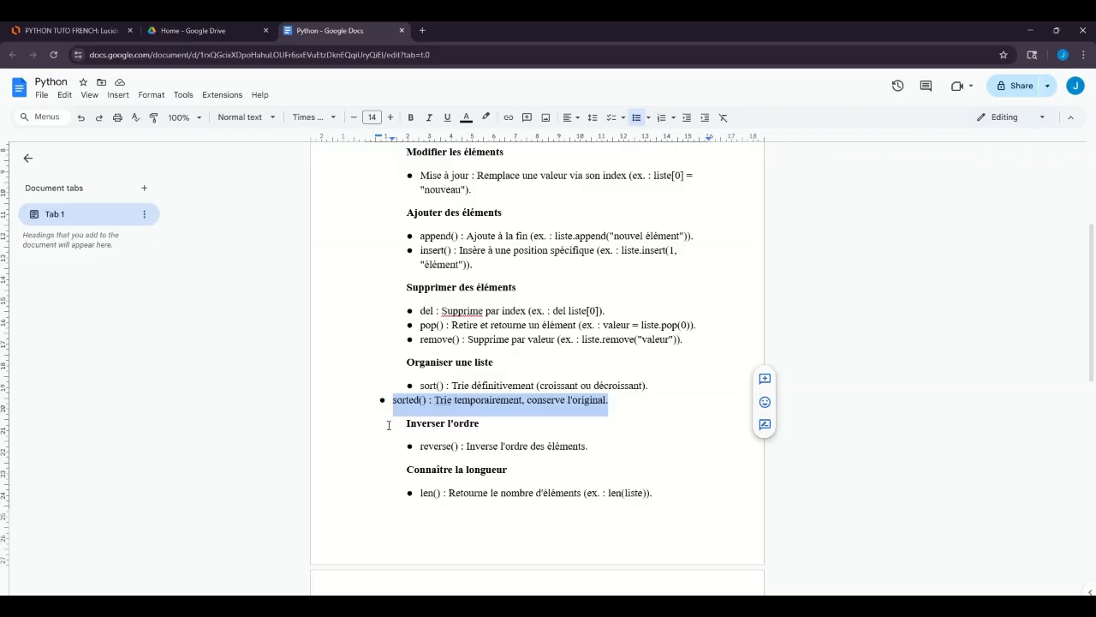
pyautogui.click(395, 394)
pyautogui.press('Tab')
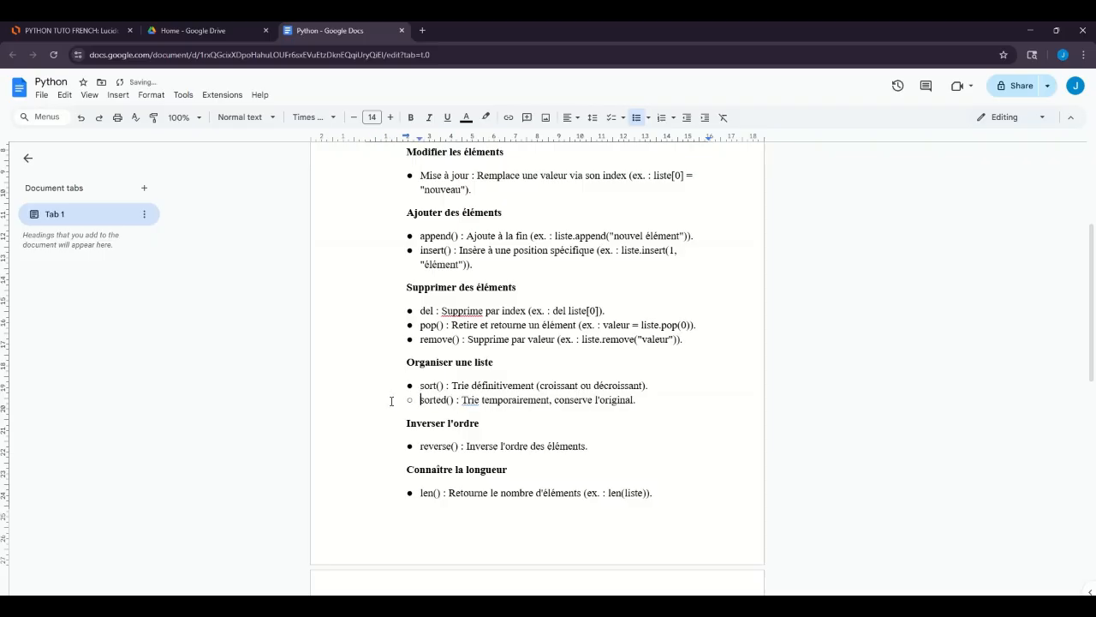
pyautogui.click(410, 400)
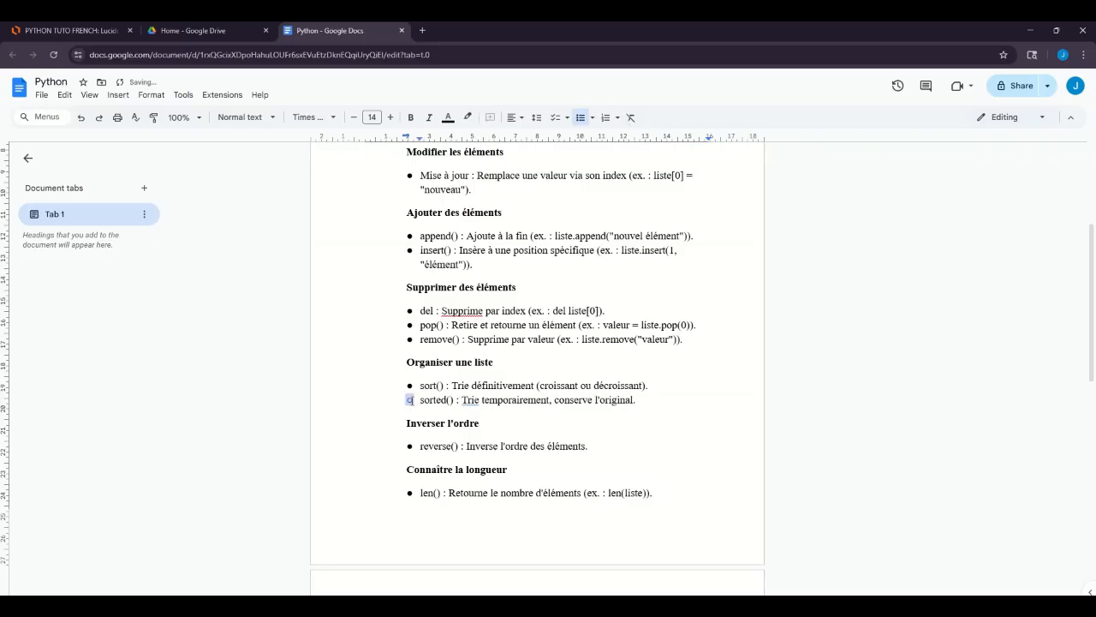
pyautogui.moveTo(410, 399); pyautogui.dragTo(380, 396)
pyautogui.press('Return')
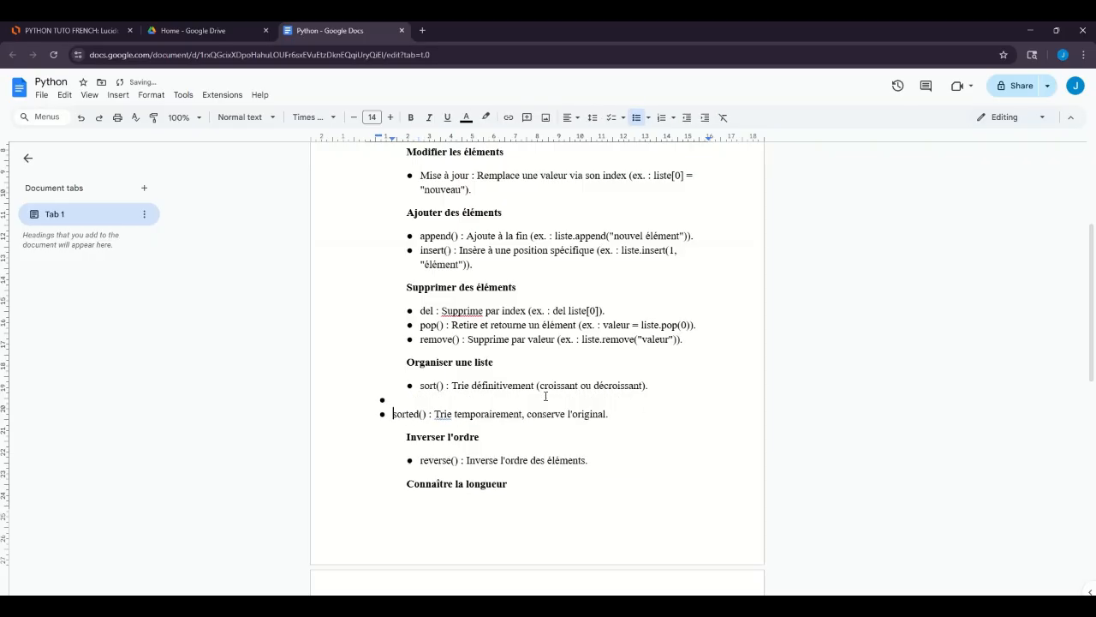
pyautogui.press('BackSpace')
pyautogui.press('BackSpace')
pyautogui.press('BackSpace')
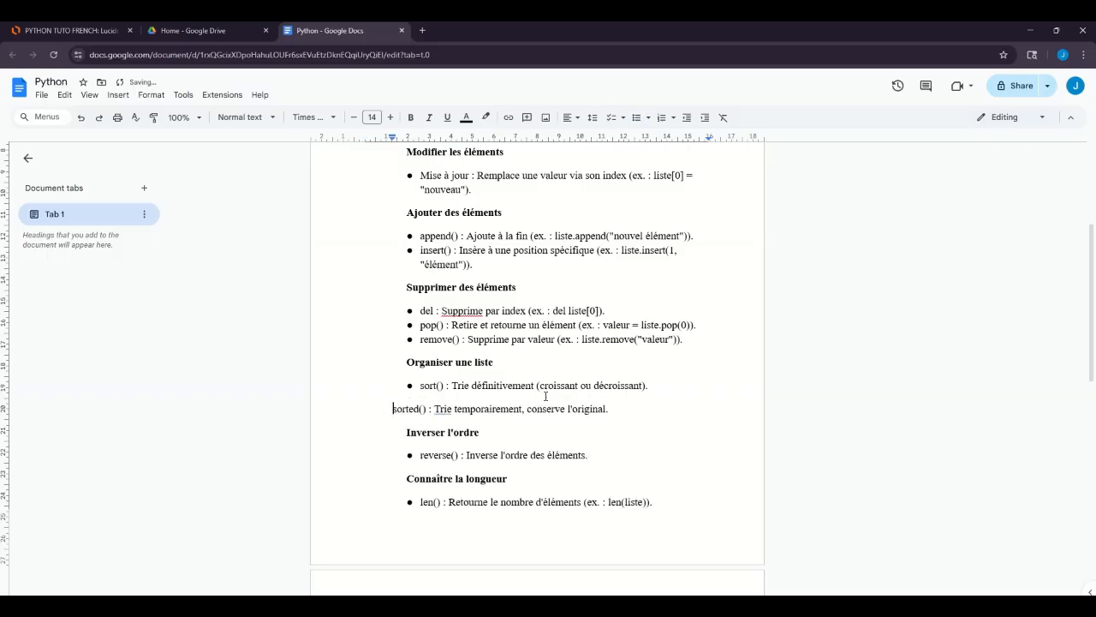
pyautogui.hotkey('ctrl', 'shift', '8')
# Centre the title "Tutoriel Python : Maîtriser les Listes" at the start of the document.
pyautogui.scroll(3, 547, 397)
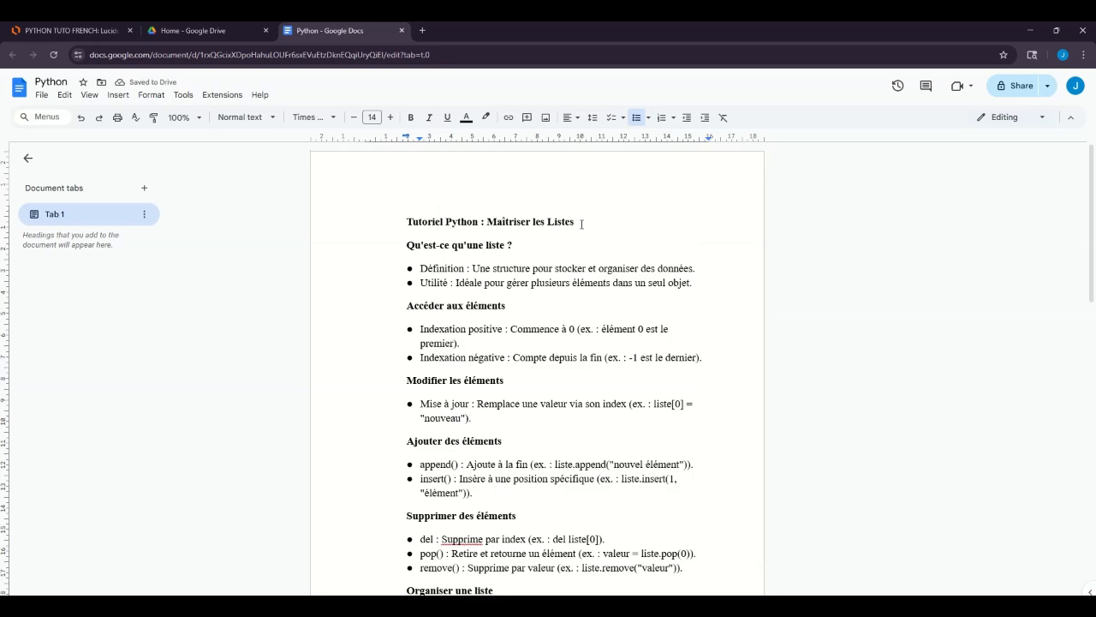
pyautogui.moveTo(582, 223); pyautogui.dragTo(401, 215)
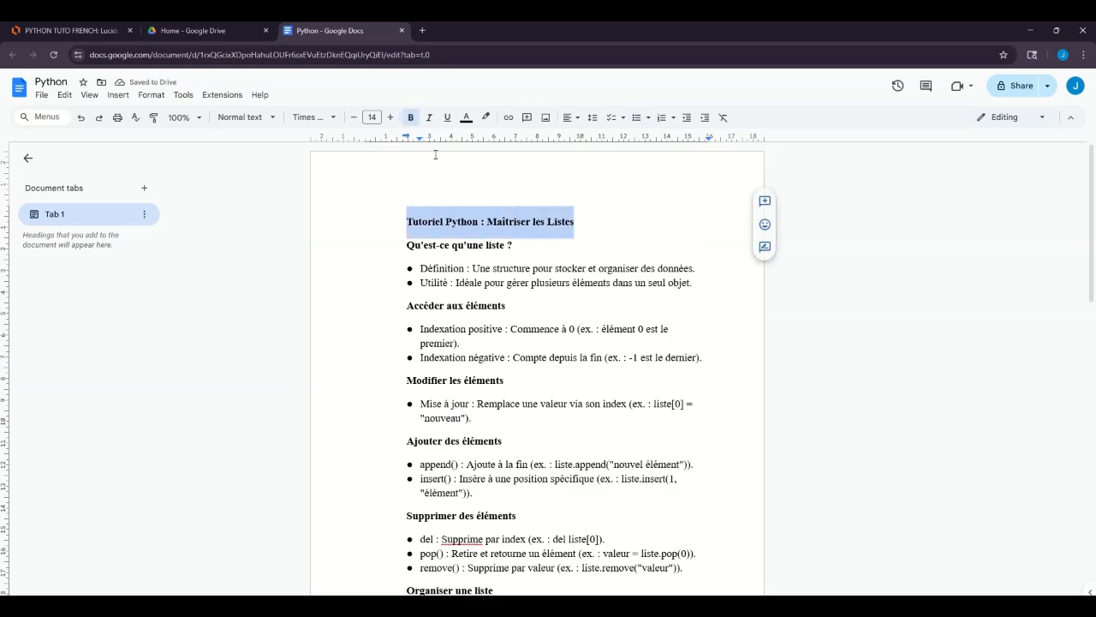
pyautogui.click(571, 117)
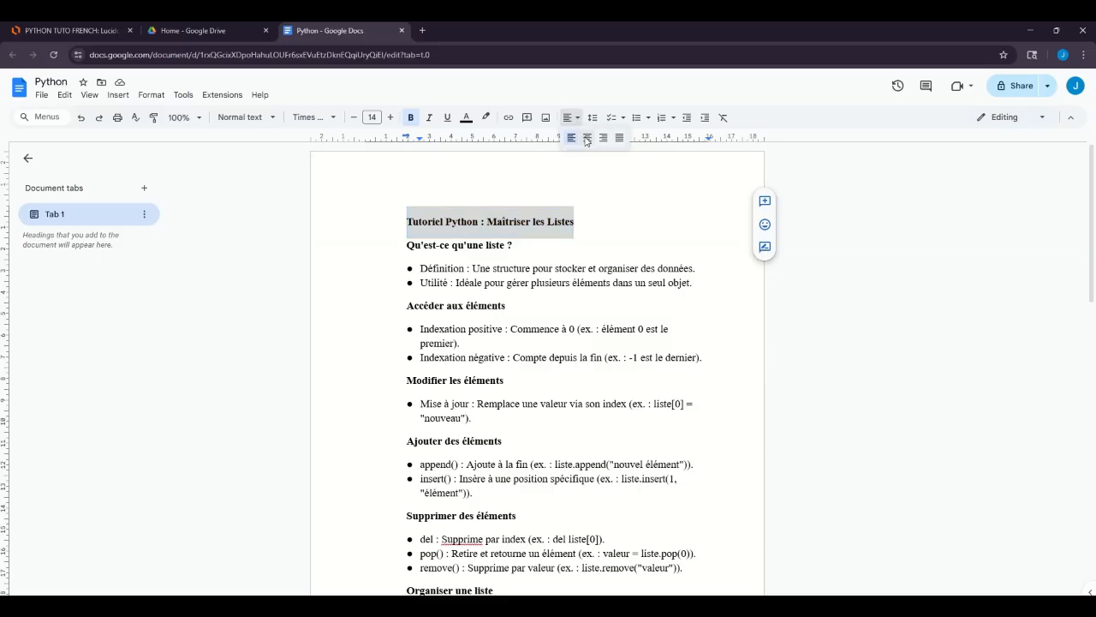
pyautogui.click(586, 138)
# Try right and justified alignment on the title, and return it to centred.
pyautogui.click(574, 117)
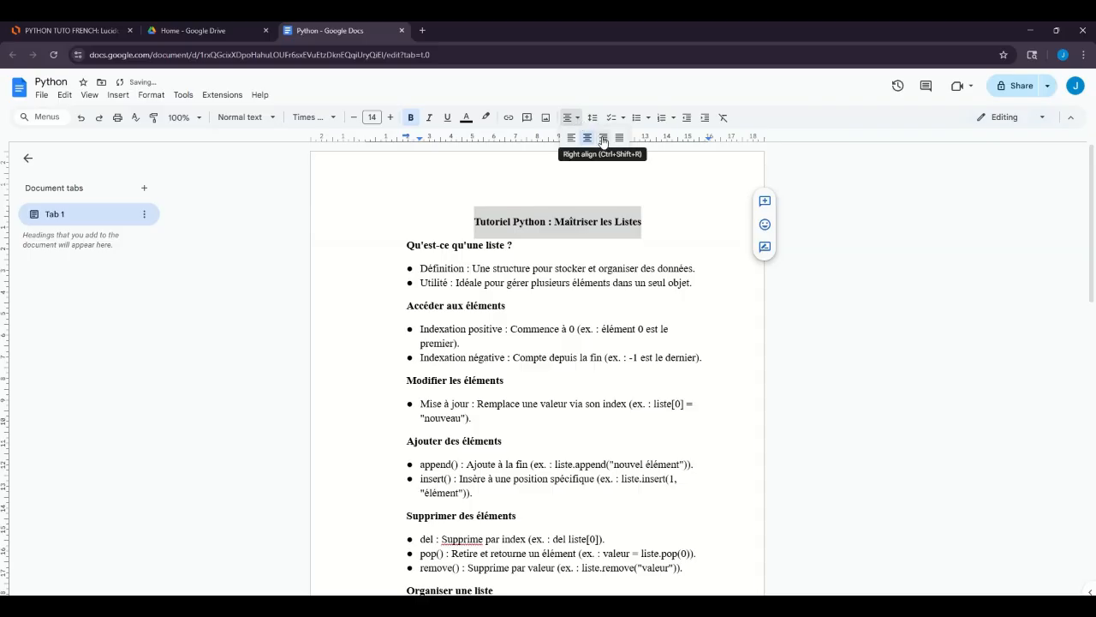
pyautogui.click(603, 138)
pyautogui.click(581, 121)
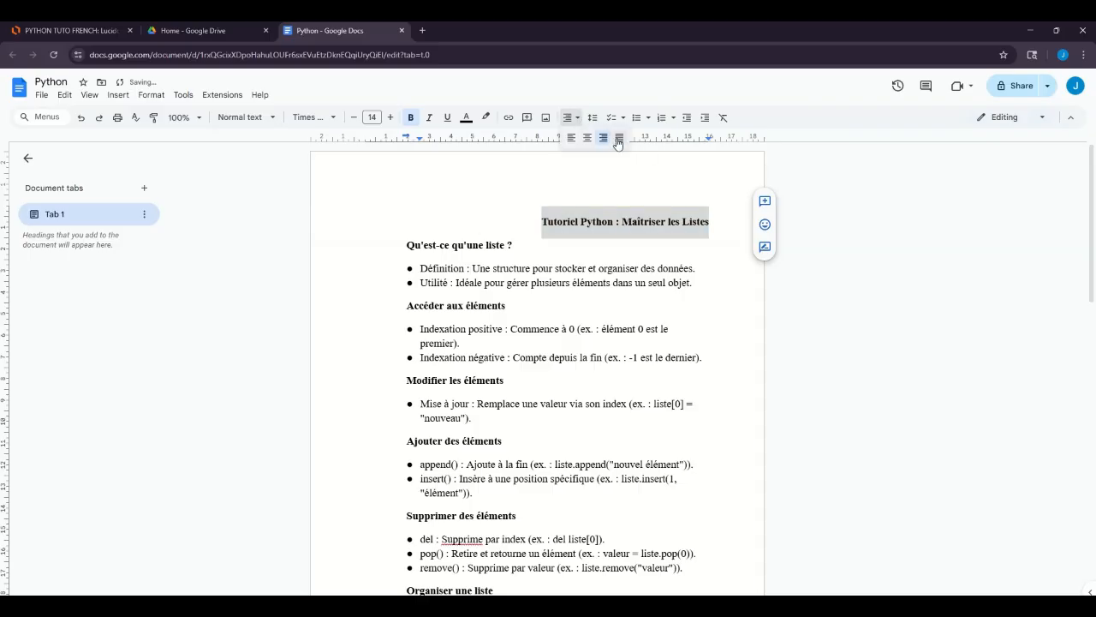
pyautogui.click(619, 139)
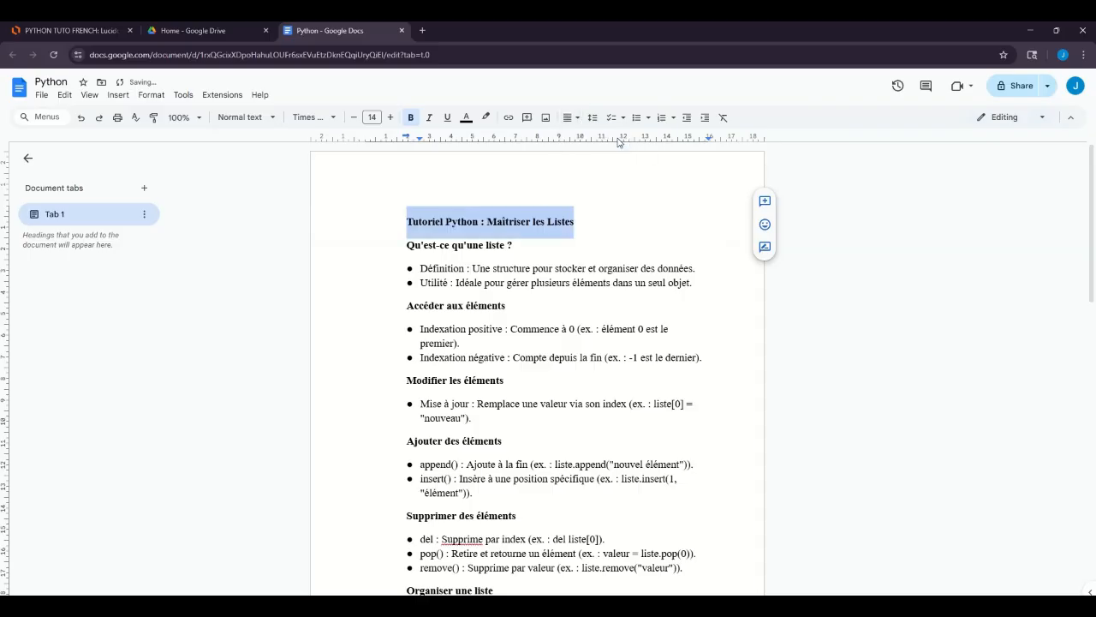
pyautogui.click(575, 120)
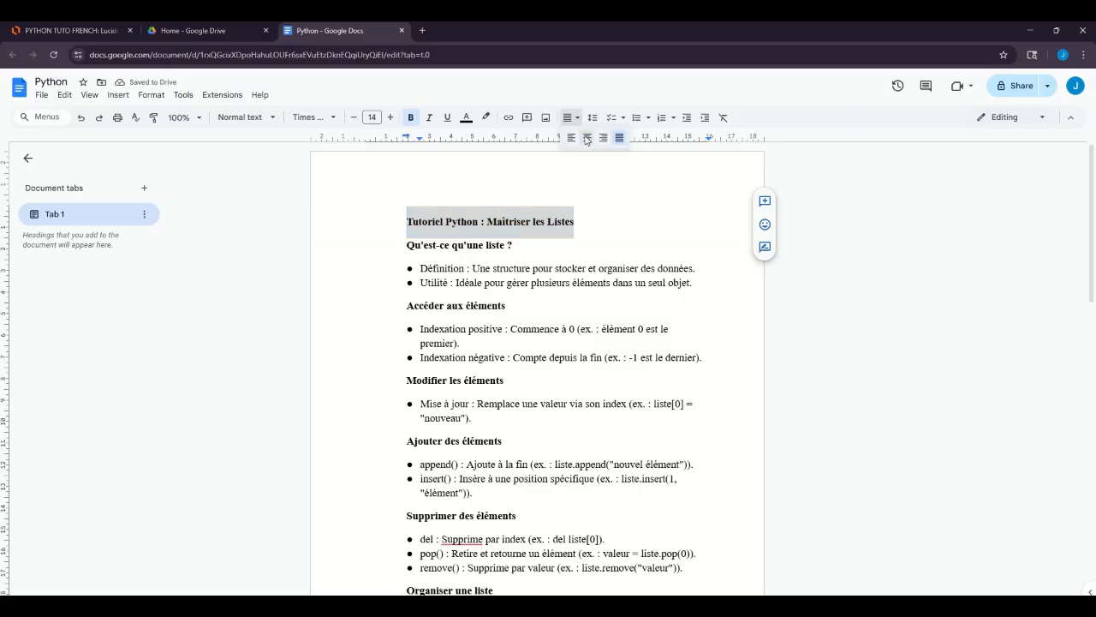
pyautogui.click(586, 138)
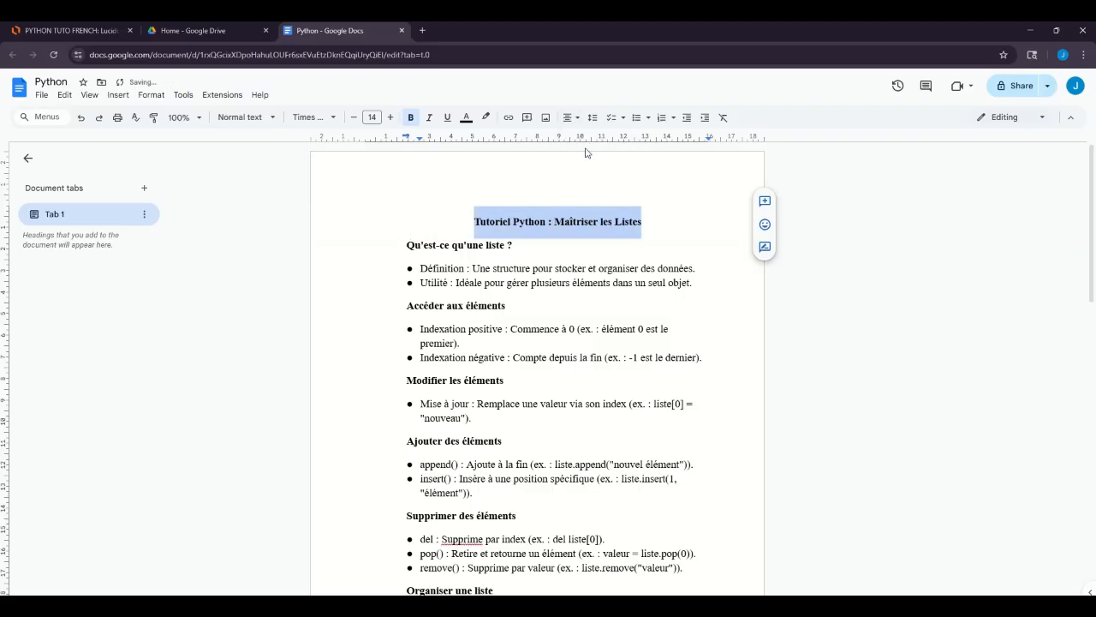
# Format the title "Tutoriel Python : Maîtriser les Listes" as bold, italic and underlined.
pyautogui.click(410, 122)
pyautogui.click(410, 123)
pyautogui.click(410, 123)
pyautogui.click(410, 123)
pyautogui.click(429, 119)
pyautogui.click(447, 119)
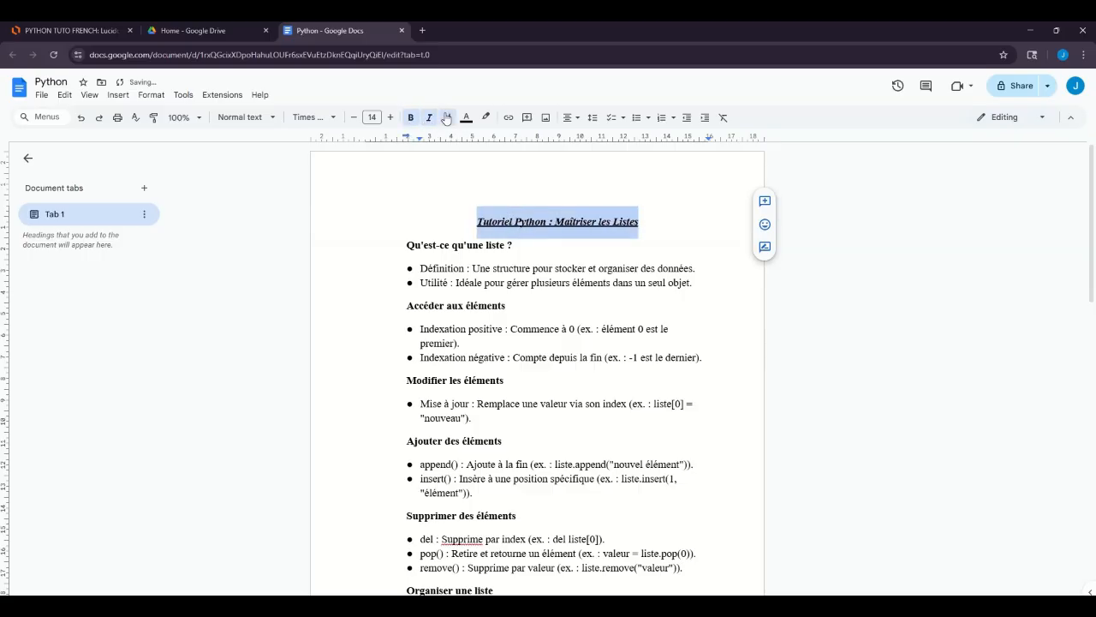
# Increase the document title's font size to 20.
pyautogui.click(391, 117)
pyautogui.click(391, 117)
pyautogui.click(390, 118)
pyautogui.click(391, 118)
pyautogui.click(391, 118)
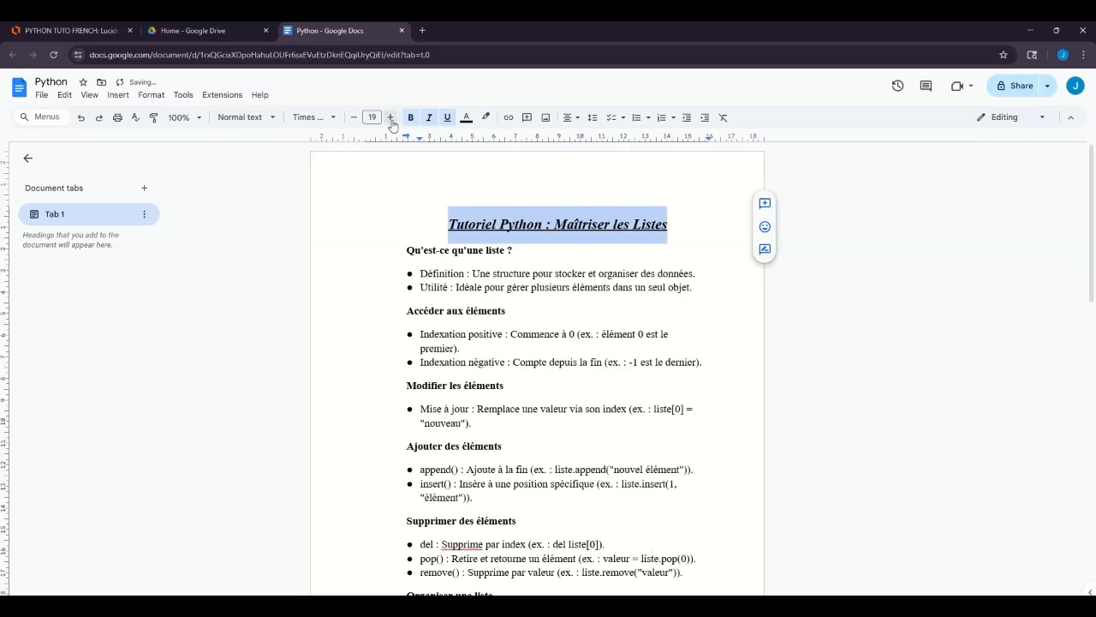
pyautogui.click(391, 118)
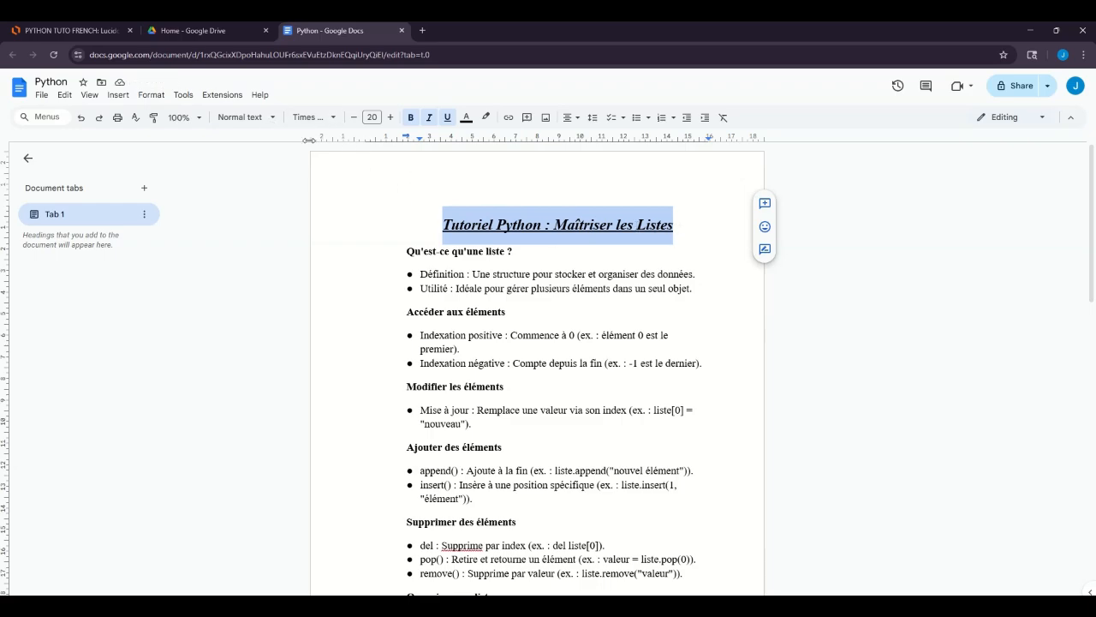
# Update the Title style to match the formatted document title and jump to it from the document outline.
pyautogui.click(274, 128)
pyautogui.moveTo(297, 194)
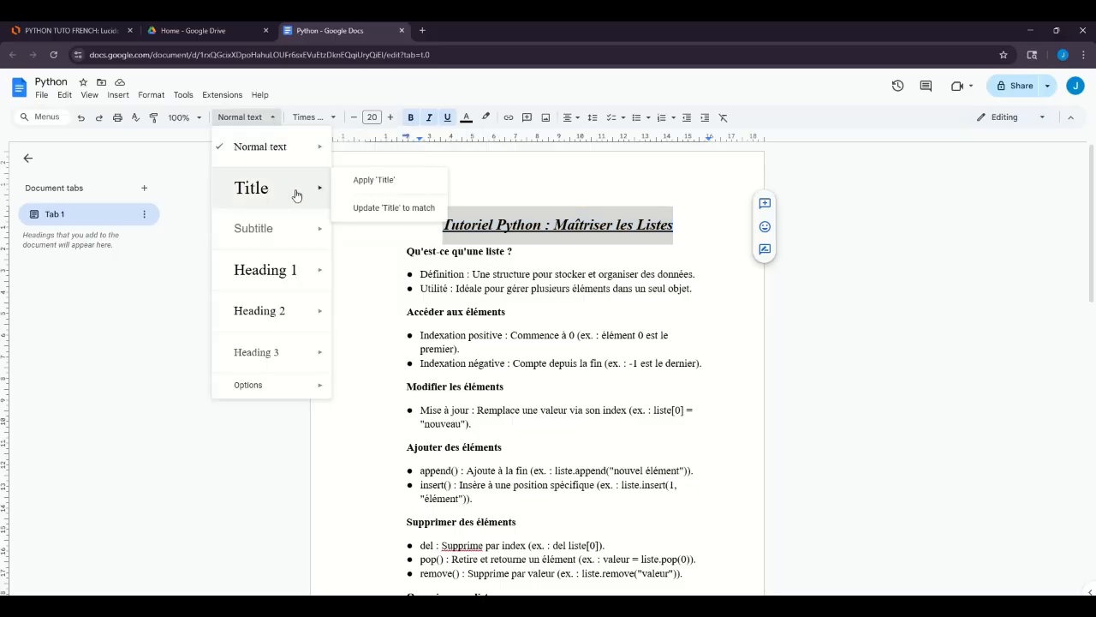
pyautogui.click(367, 211)
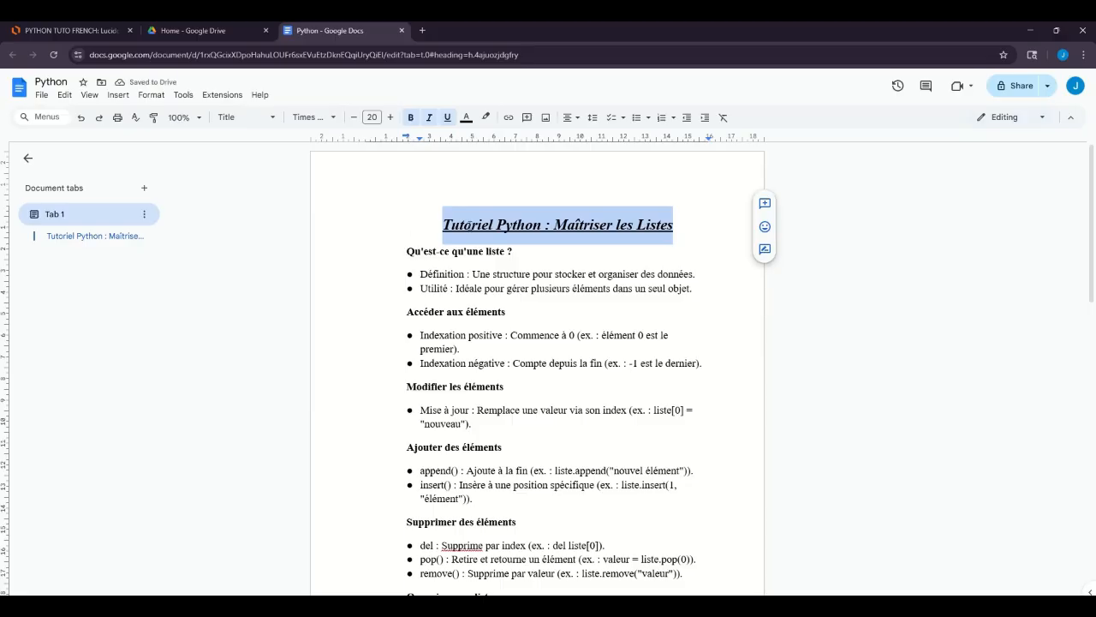
pyautogui.click(103, 240)
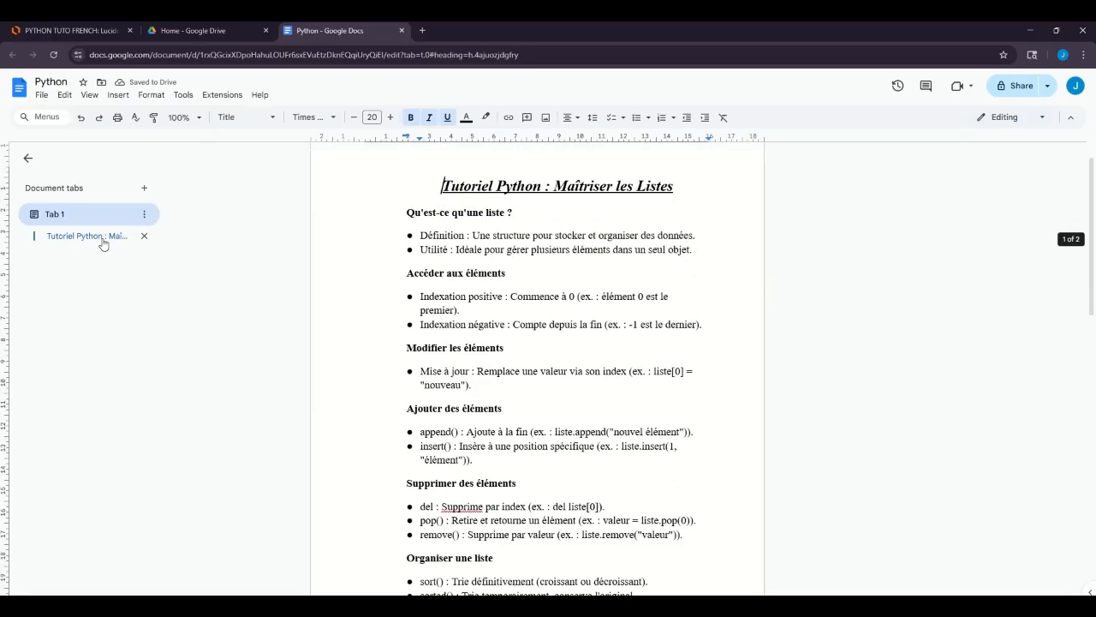
# Set the heading "Qu'est-ce qu'une liste ?" to font size 18 and make it italic.
pyautogui.moveTo(407, 213); pyautogui.dragTo(513, 208)
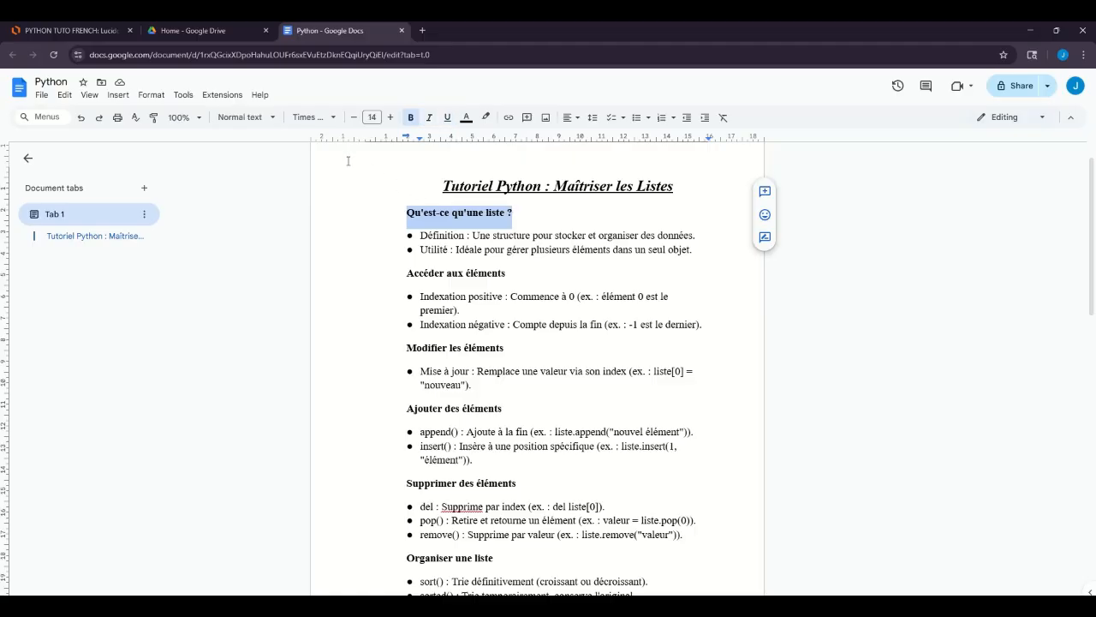
pyautogui.click(390, 118)
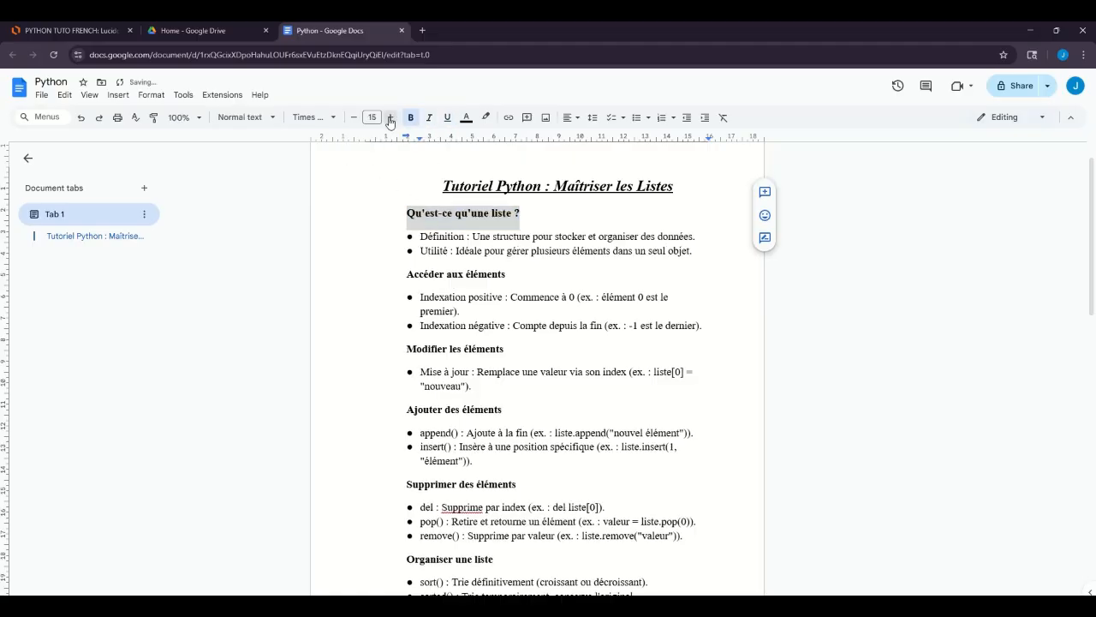
pyautogui.click(389, 117)
pyautogui.click(390, 117)
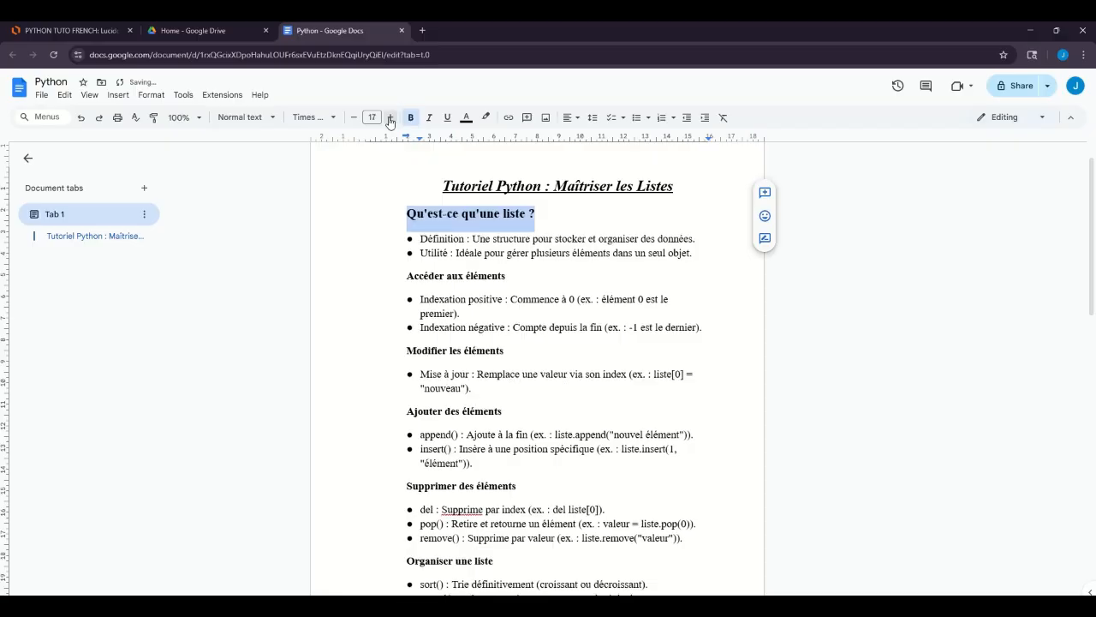
pyautogui.click(390, 117)
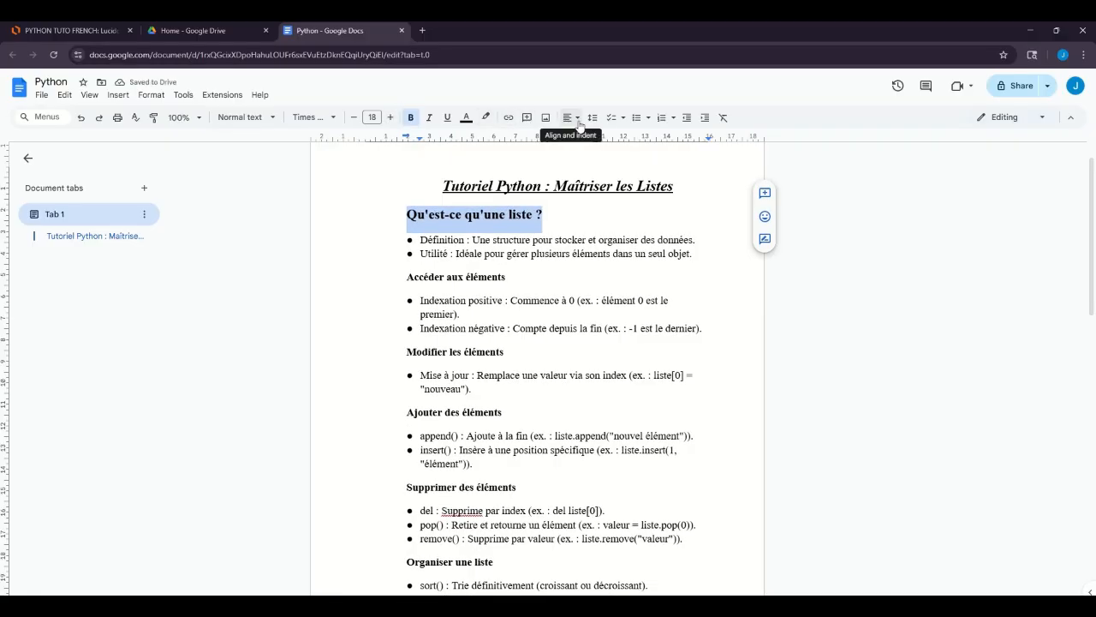
pyautogui.click(429, 121)
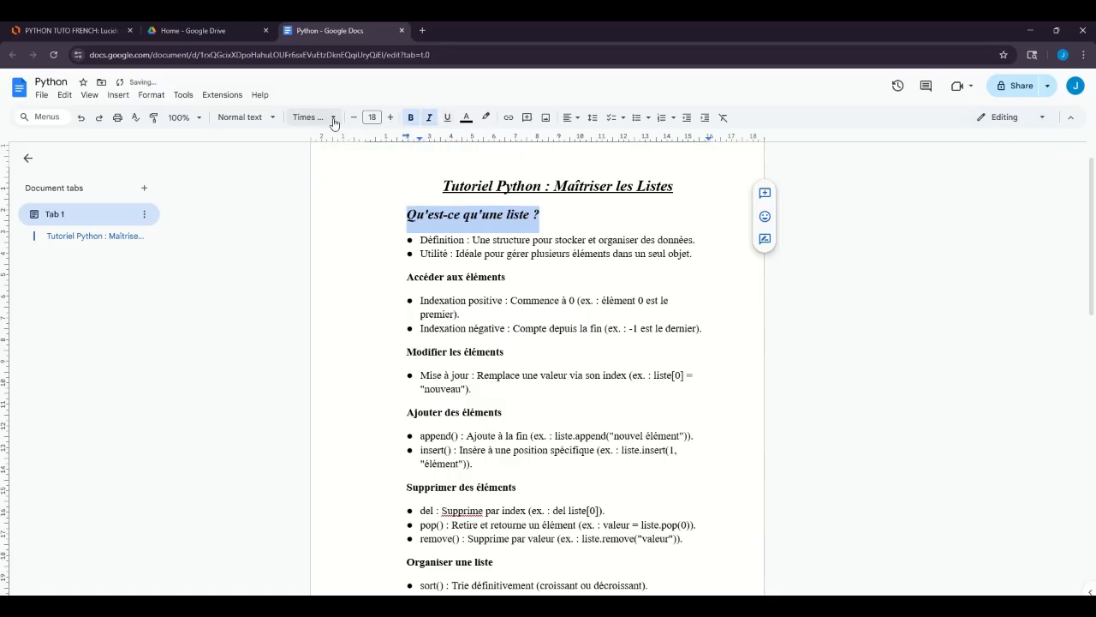
# Update the Subtitle style to match the formatting of the heading "Qu'est-ce qu'une liste ?".
pyautogui.click(273, 118)
pyautogui.moveTo(275, 146)
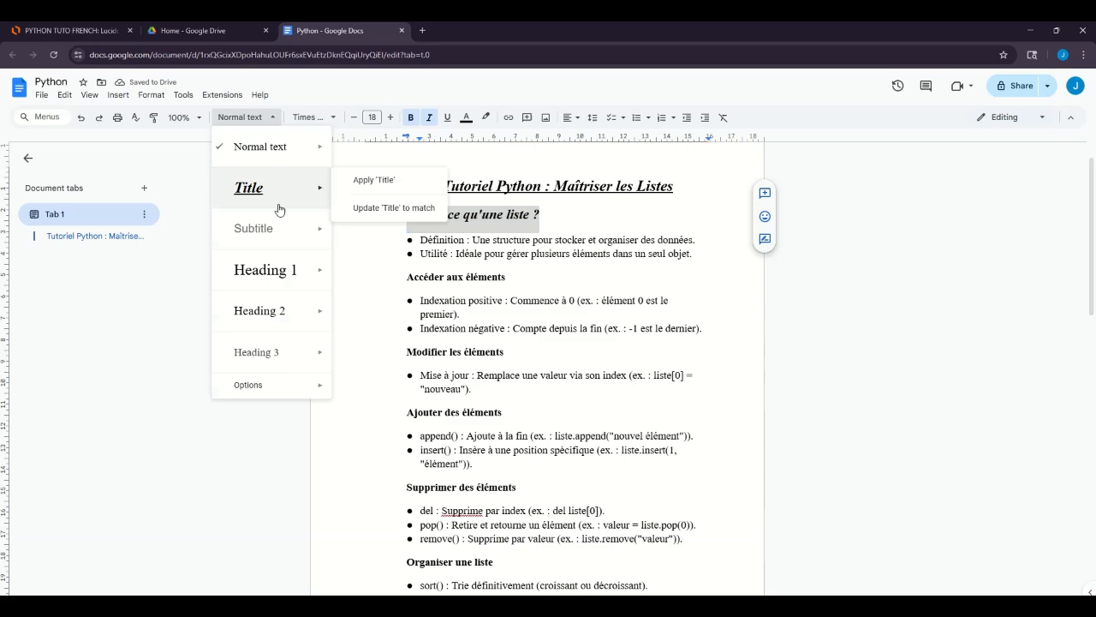
pyautogui.moveTo(283, 229)
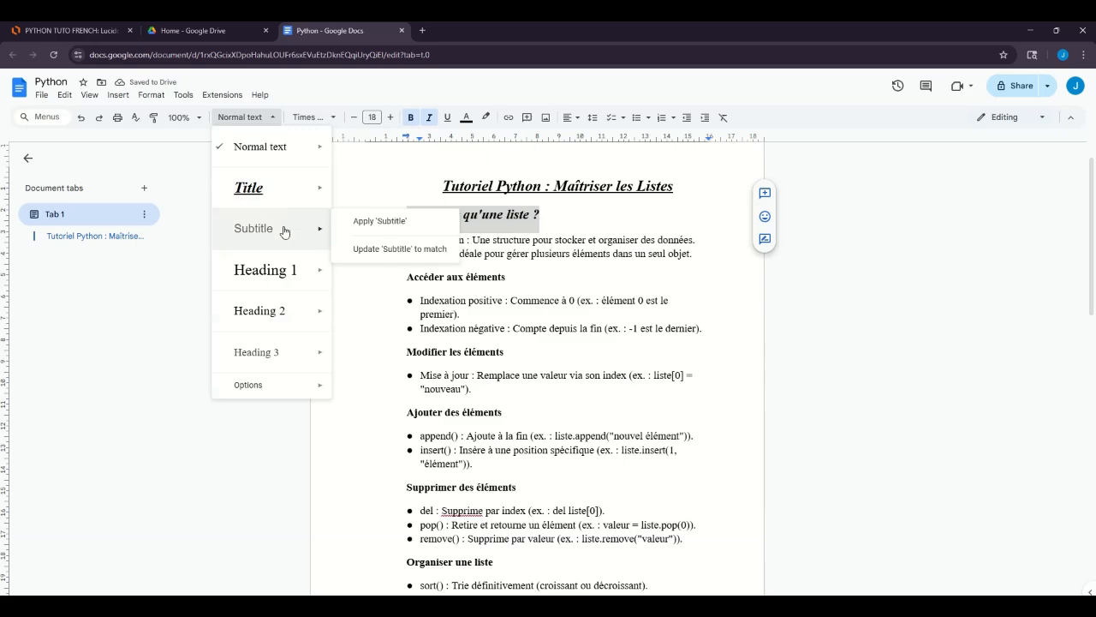
pyautogui.click(388, 250)
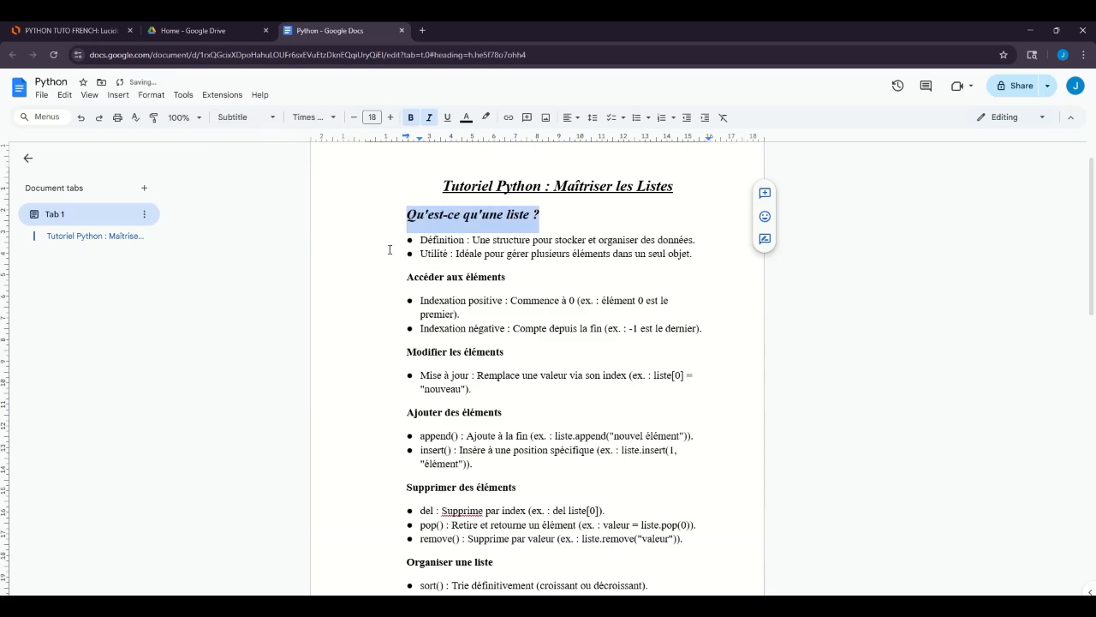
# Update the Heading 1 style to match the heading "Qu'est-ce qu'une liste ?" and jump to the title from the outline.
pyautogui.click(435, 215)
pyautogui.moveTo(406, 224); pyautogui.dragTo(539, 208)
pyautogui.click(262, 116)
pyautogui.moveTo(300, 272)
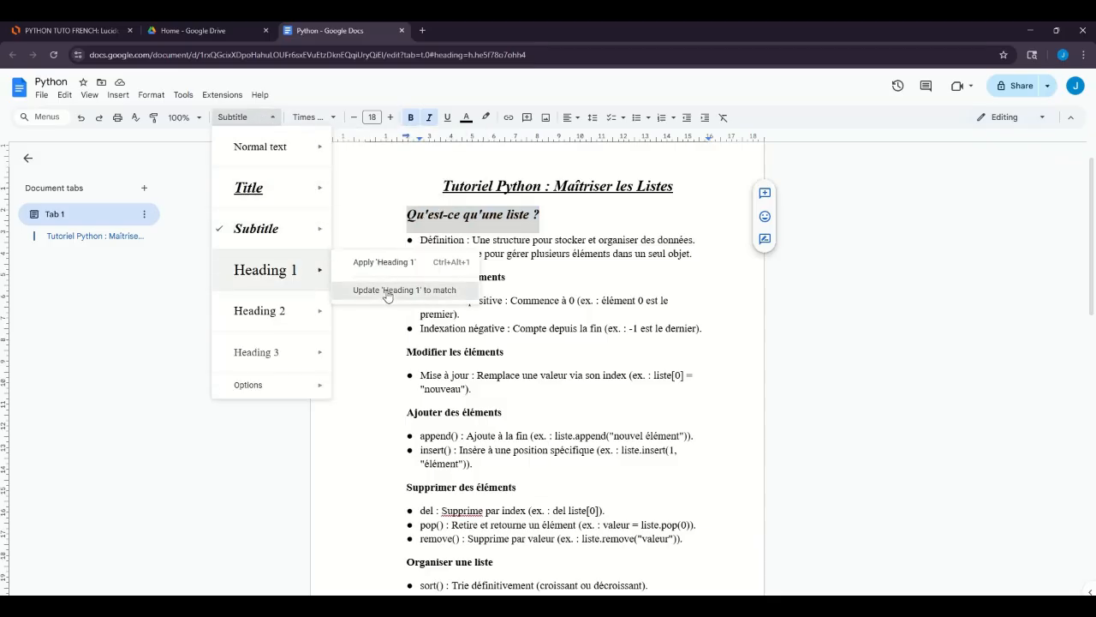
pyautogui.click(387, 292)
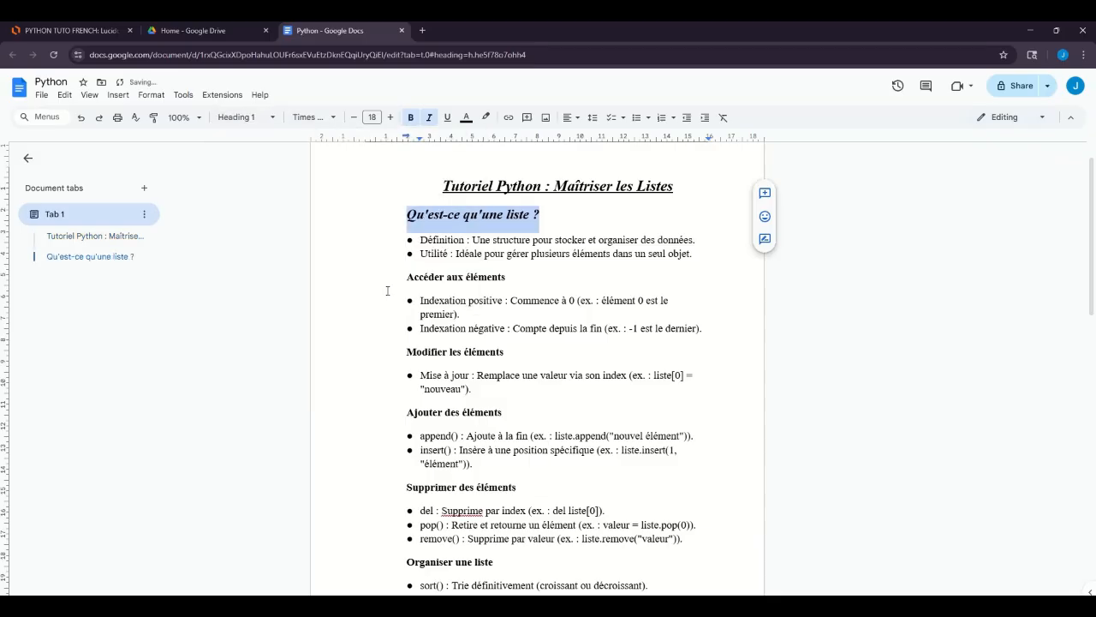
pyautogui.click(81, 237)
# Apply the Heading 1 style to "Connaître la longueur" and use the outline to jump to the title and back to that heading.
pyautogui.scroll(-5, 474, 414)
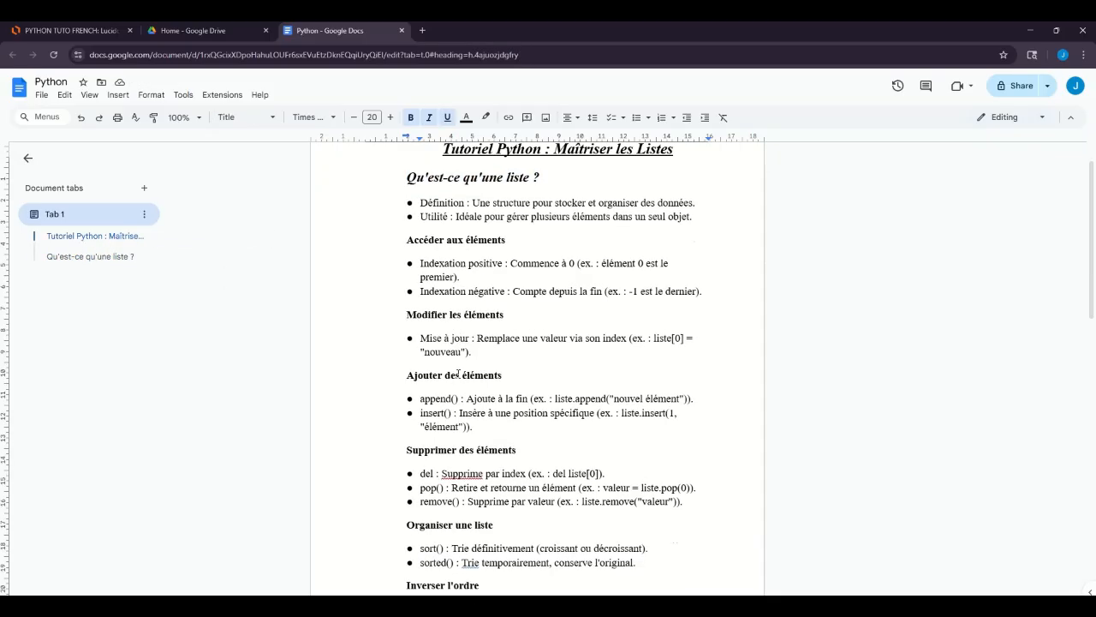
pyautogui.scroll(-2, 503, 299)
pyautogui.moveTo(512, 277); pyautogui.dragTo(398, 267)
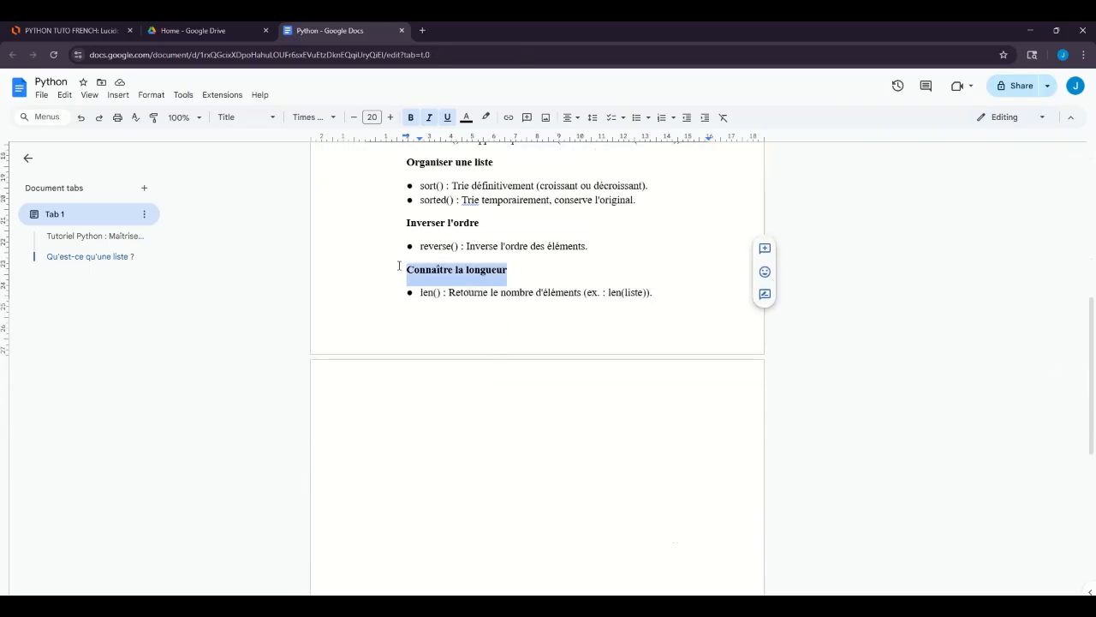
pyautogui.click(271, 120)
pyautogui.moveTo(280, 268)
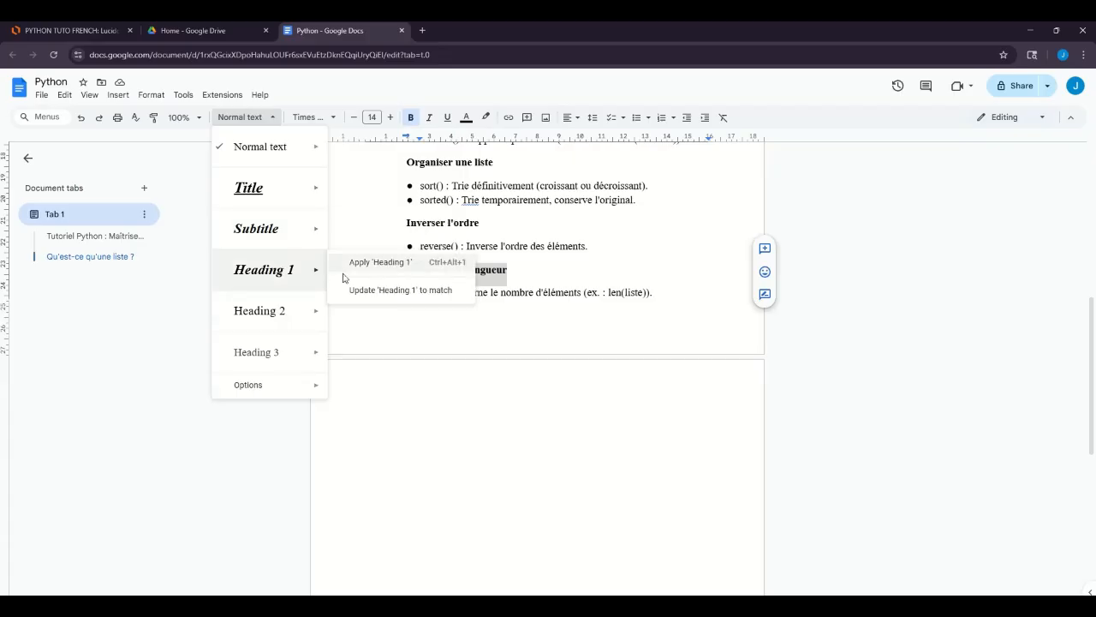
pyautogui.click(367, 265)
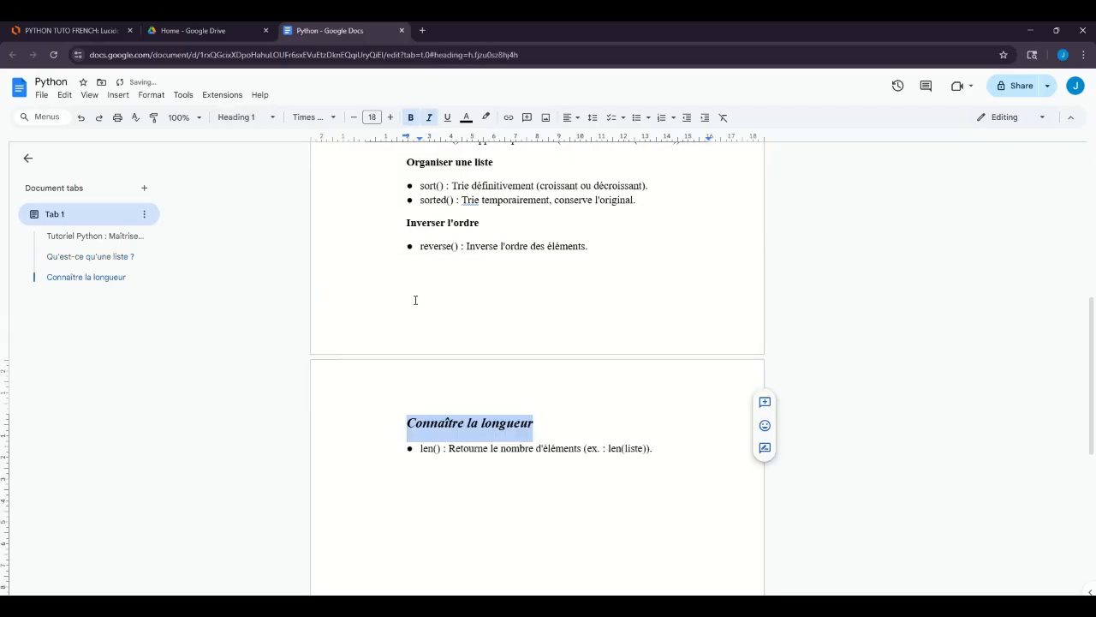
pyautogui.click(98, 237)
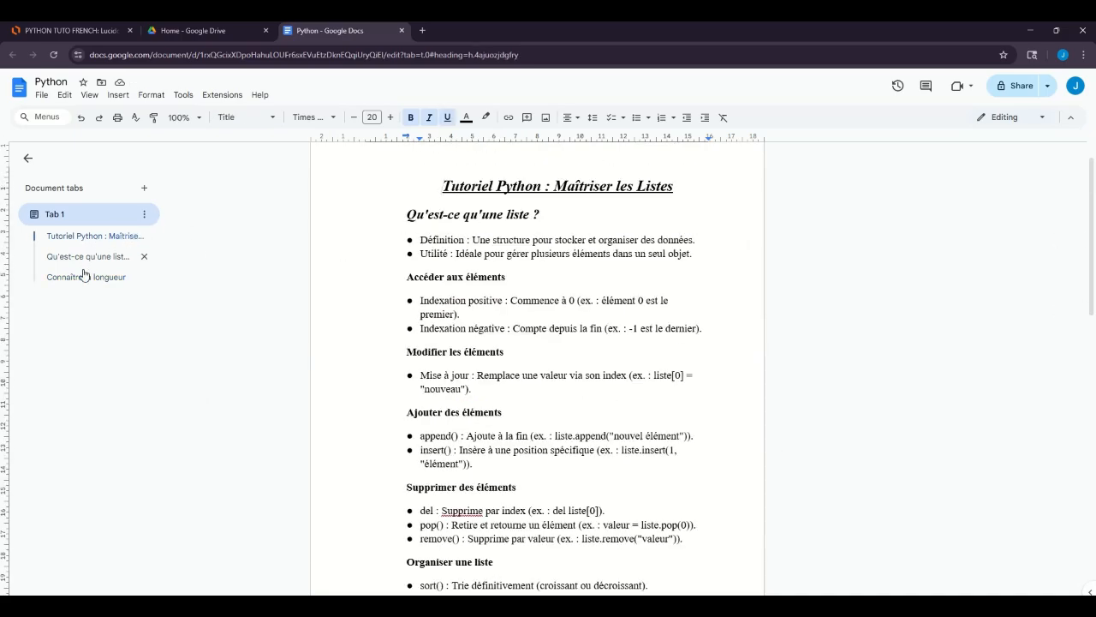
pyautogui.click(84, 278)
# Set the heading "Inverser l'ordre" to font size 15.
pyautogui.scroll(2, 424, 267)
pyautogui.scroll(3, 425, 268)
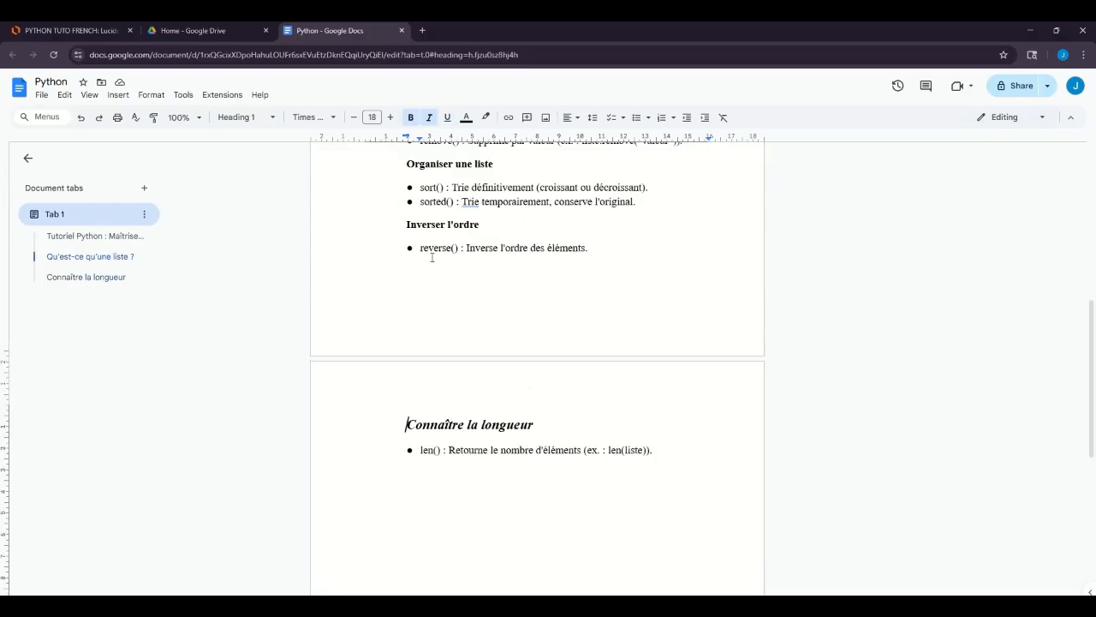
pyautogui.tripleClick(392, 273)
pyautogui.hotkey('ctrl', 'alt', '0')
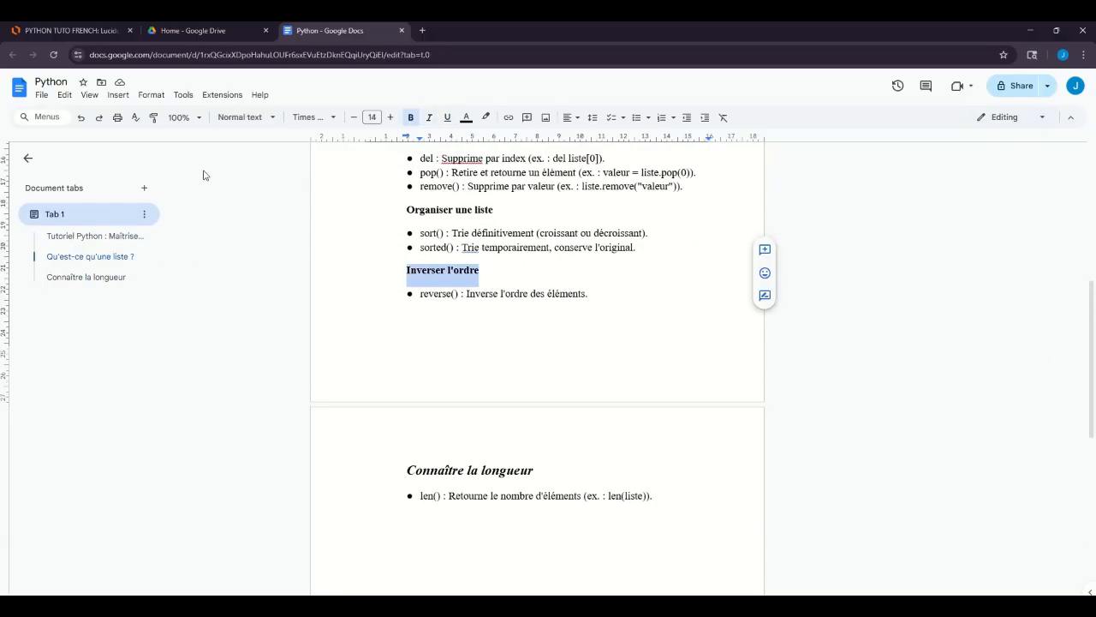
pyautogui.click(389, 117)
# Set the heading "Accéder aux éléments" to font size 16 and align it right.
pyautogui.scroll(5, 429, 215)
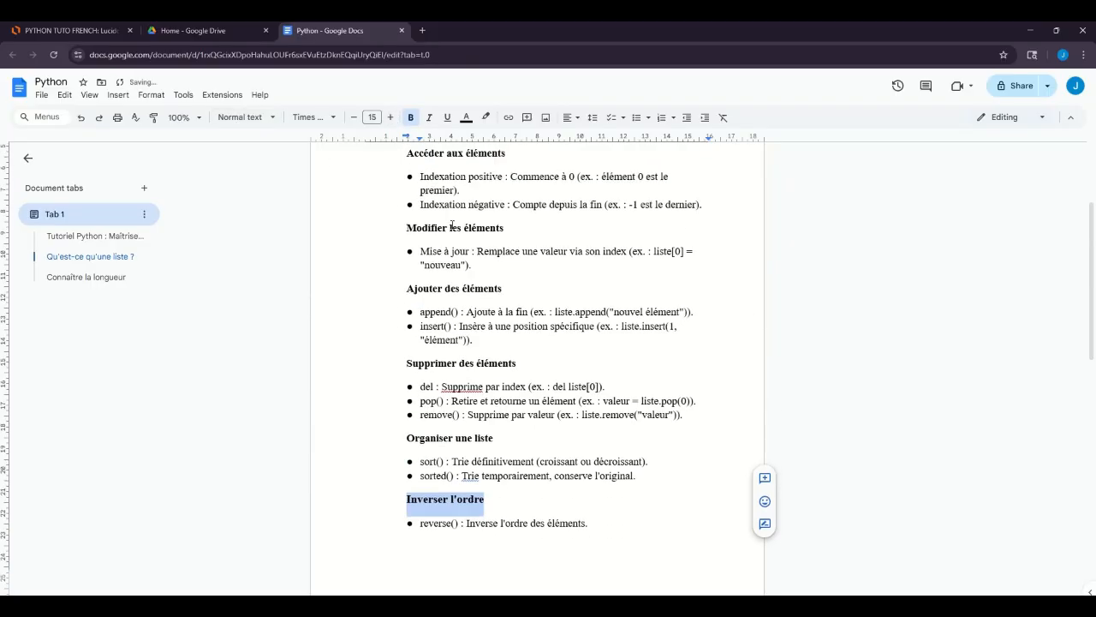
pyautogui.moveTo(505, 268); pyautogui.dragTo(403, 264)
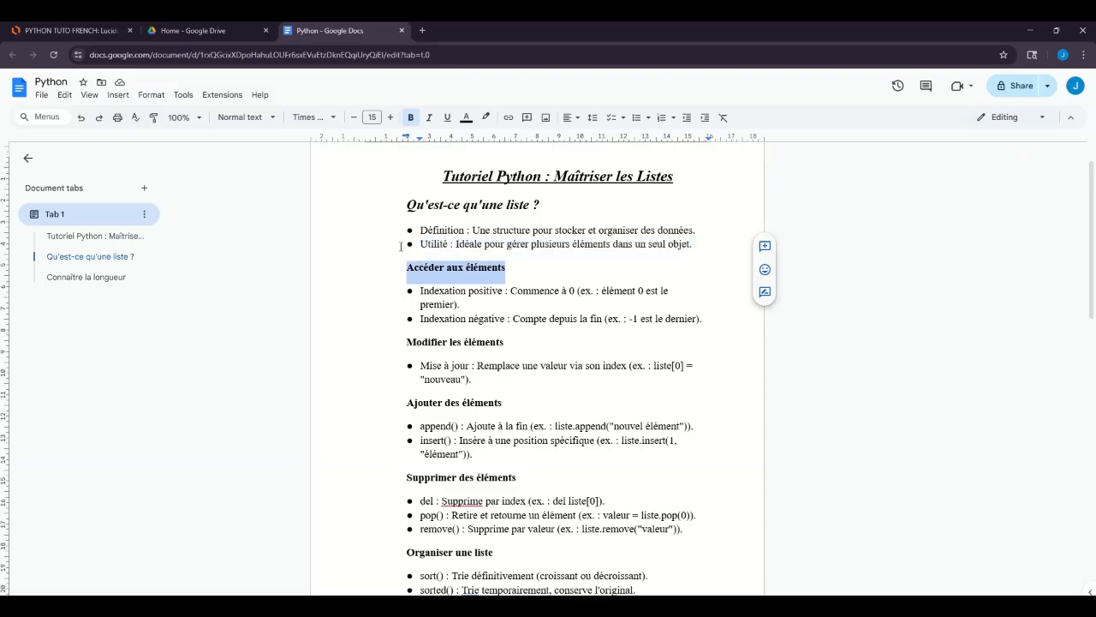
pyautogui.click(392, 117)
pyautogui.click(392, 117)
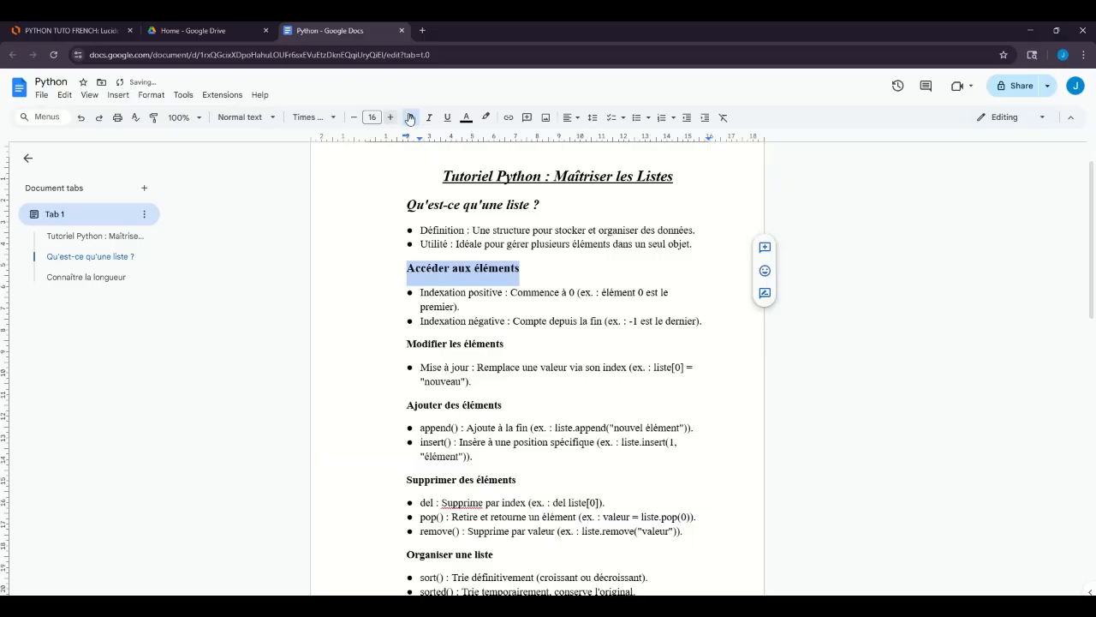
pyautogui.click(575, 119)
pyautogui.click(620, 140)
pyautogui.click(573, 118)
pyautogui.click(600, 141)
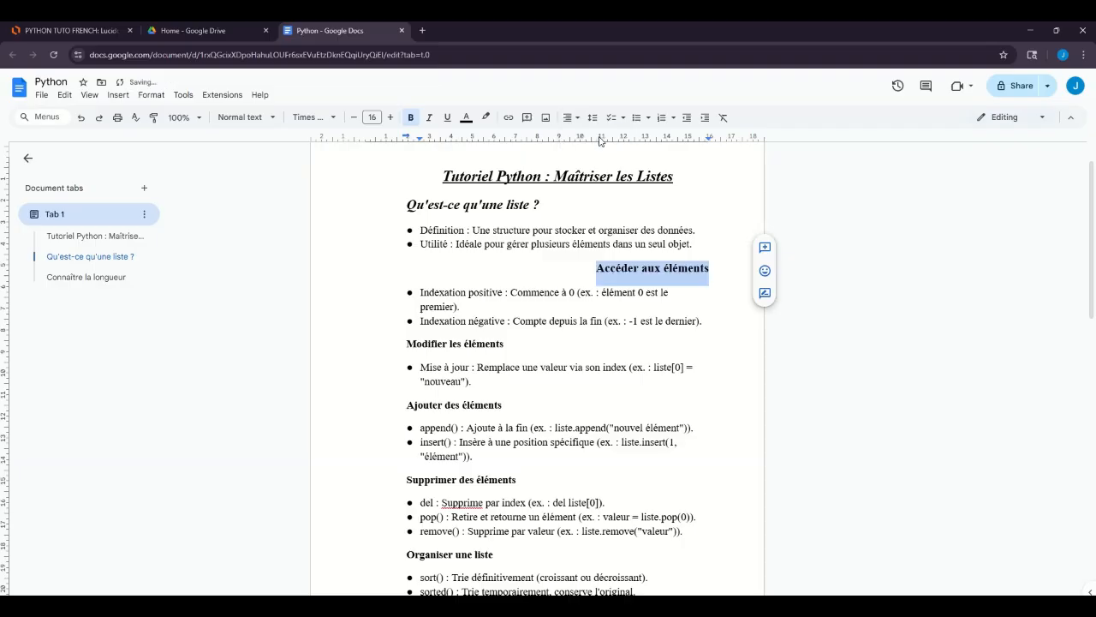
# Update the Heading 2 style to match the formatting of the heading "Accéder aux éléments".
pyautogui.click(271, 118)
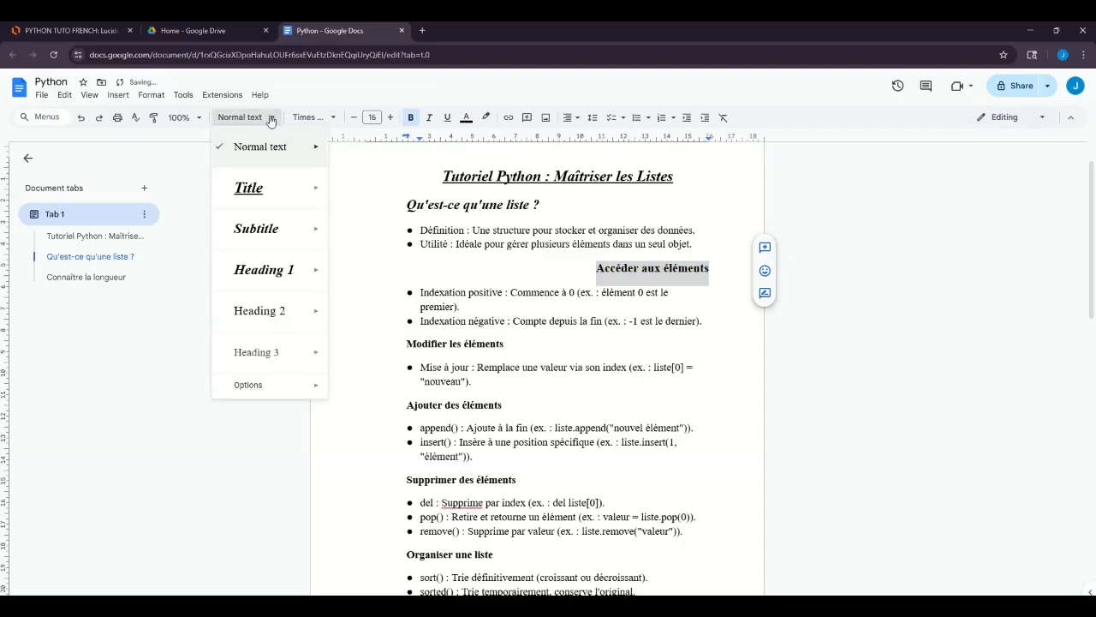
pyautogui.moveTo(259, 207)
pyautogui.moveTo(277, 306)
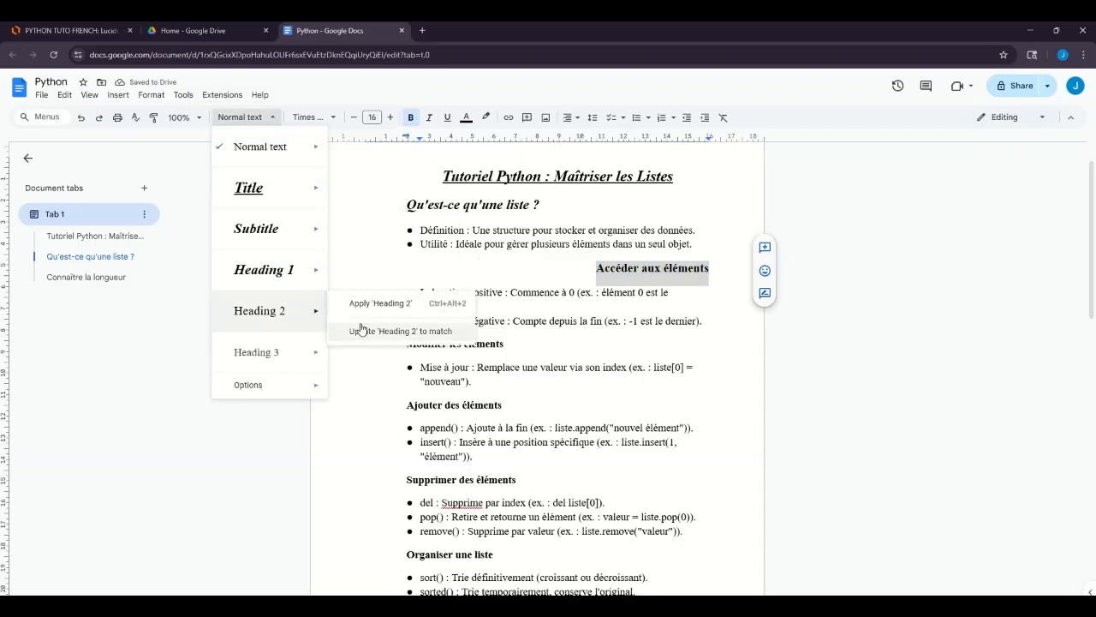
pyautogui.click(360, 331)
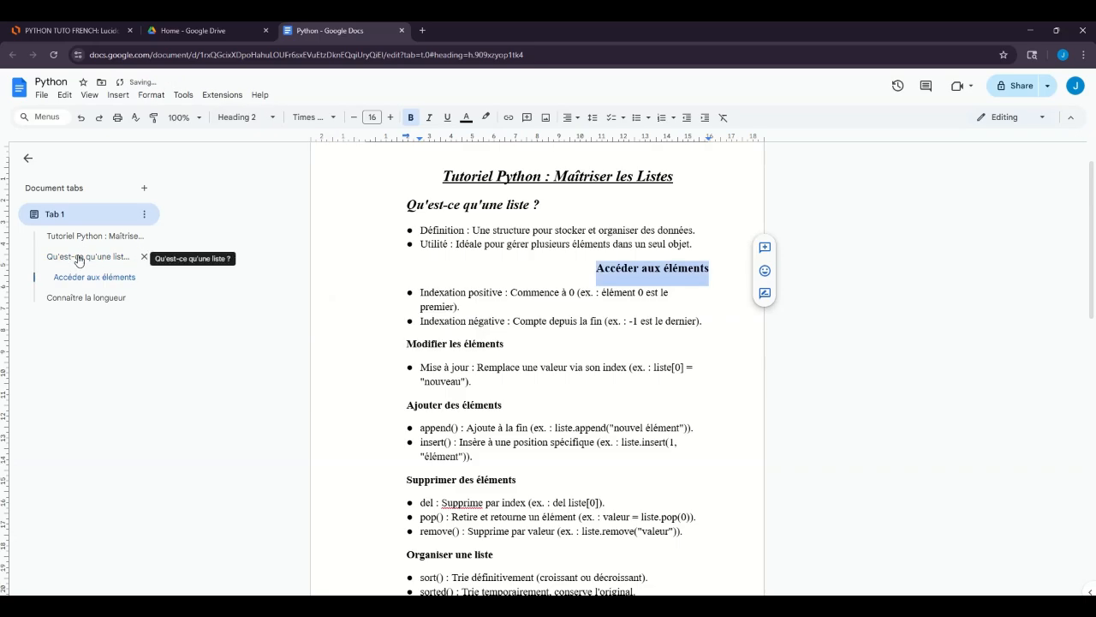
pyautogui.moveTo(402, 204); pyautogui.dragTo(603, 274)
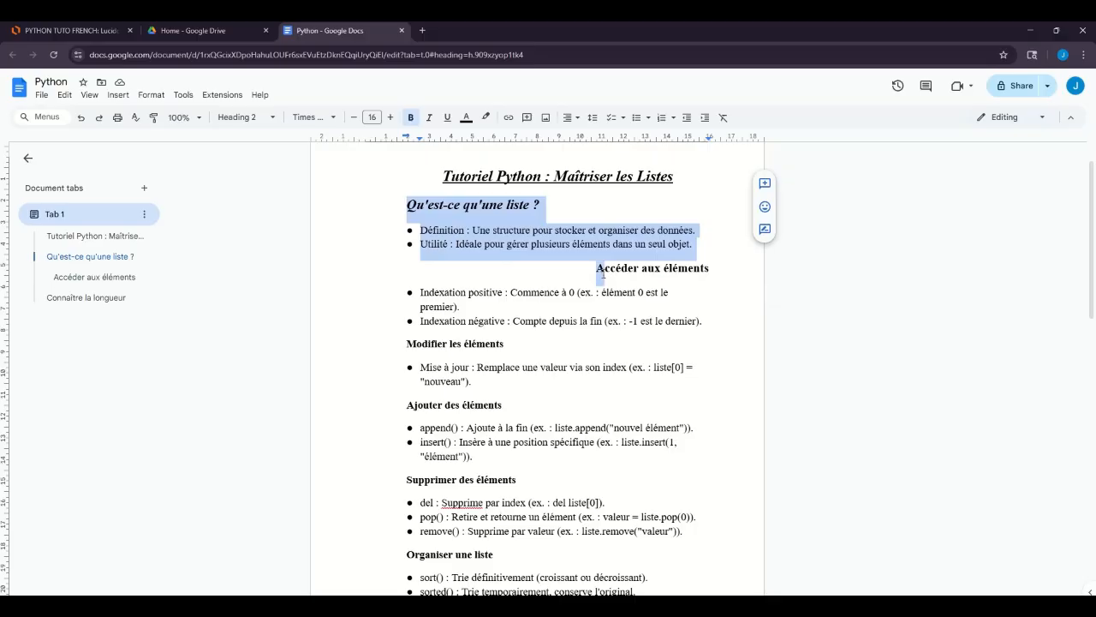
# Apply the Heading 2 style to the heading "Modifier les éléments".
pyautogui.click(432, 346)
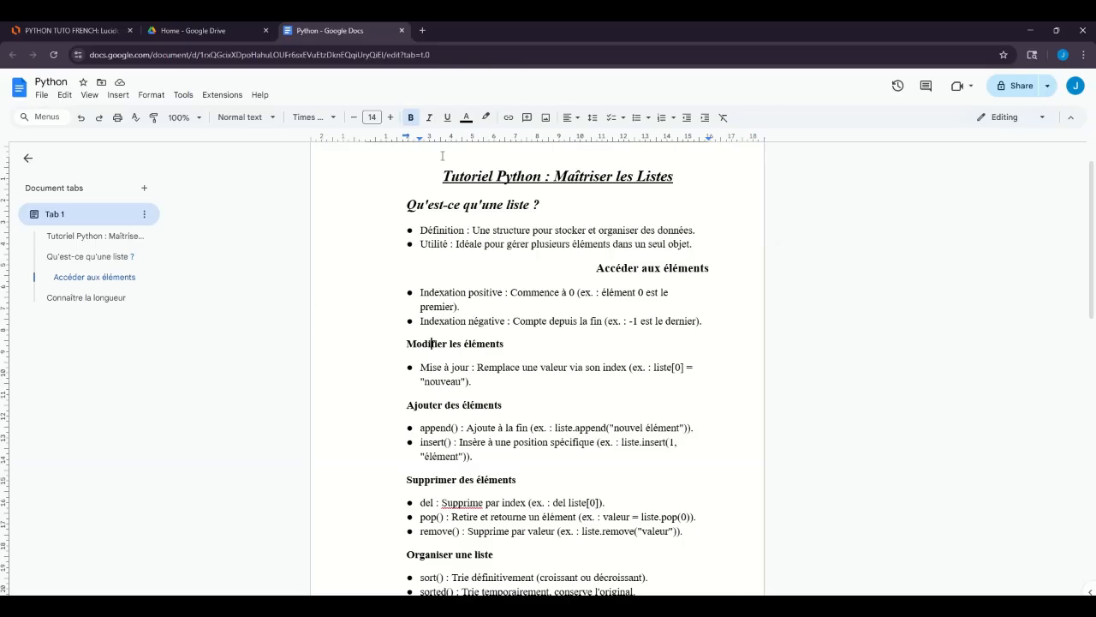
pyautogui.click(264, 123)
pyautogui.moveTo(270, 305)
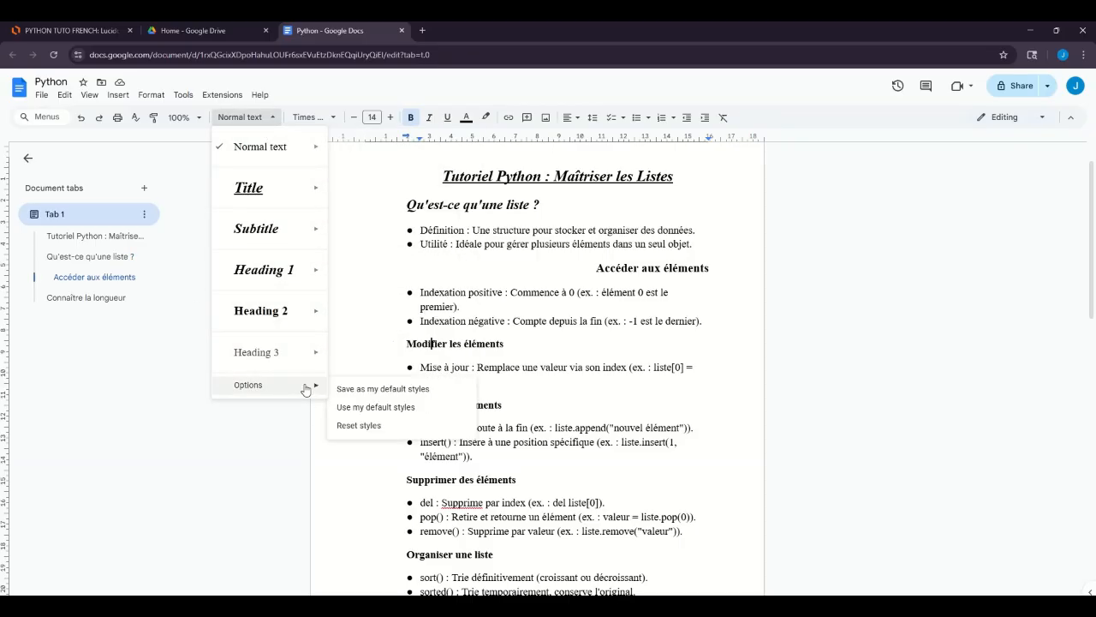
pyautogui.moveTo(285, 284)
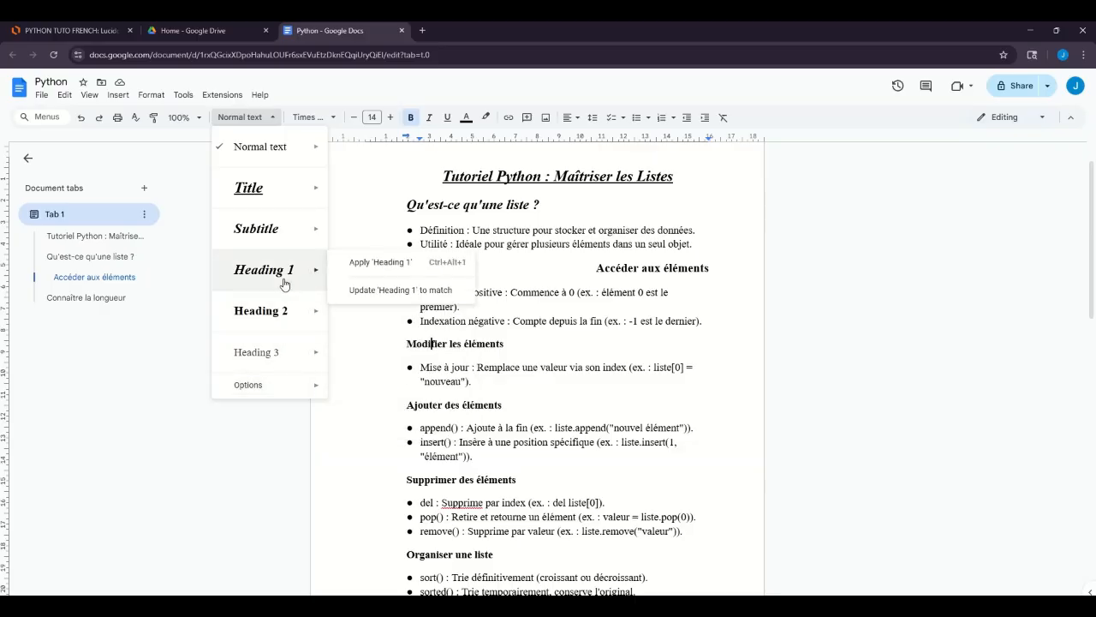
pyautogui.click(360, 307)
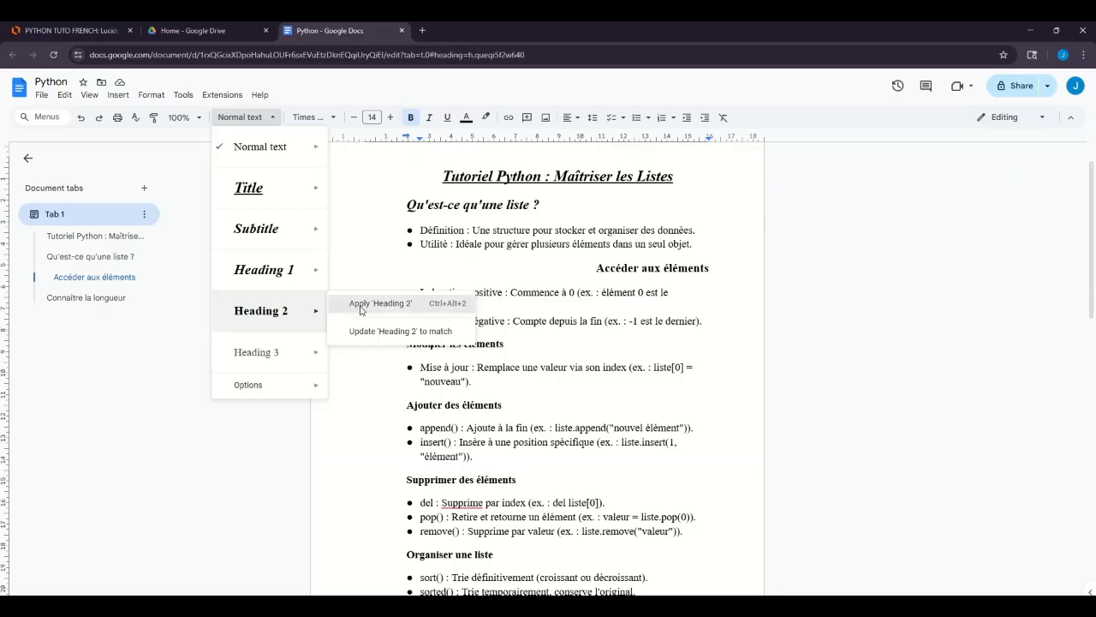
# Apply the Heading 1 style to the heading "Ajouter des éléments".
pyautogui.click(449, 413)
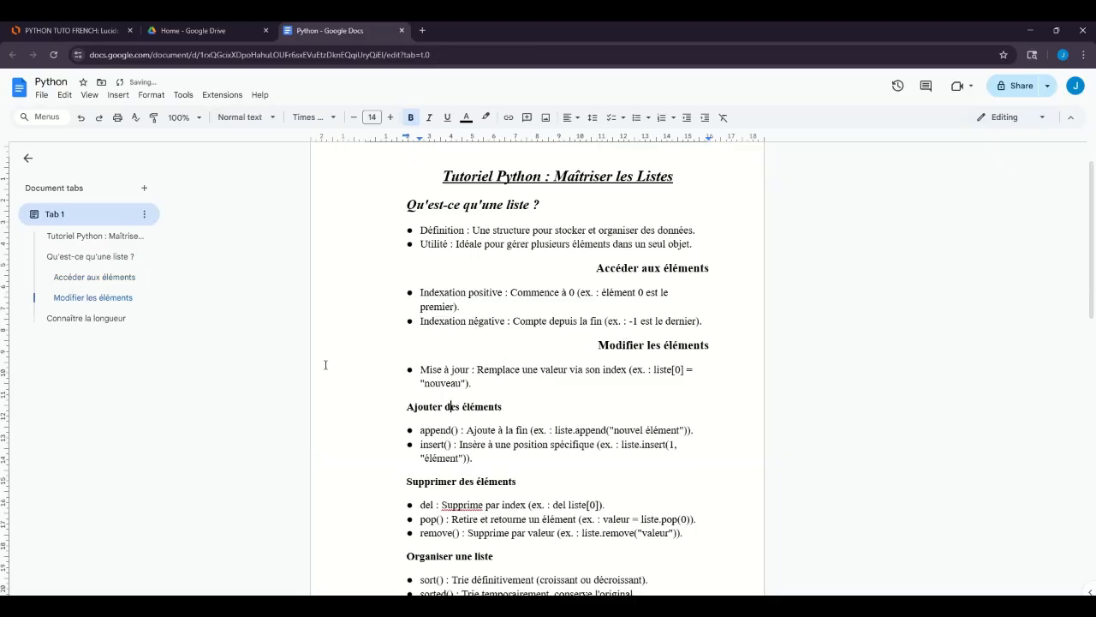
pyautogui.click(239, 116)
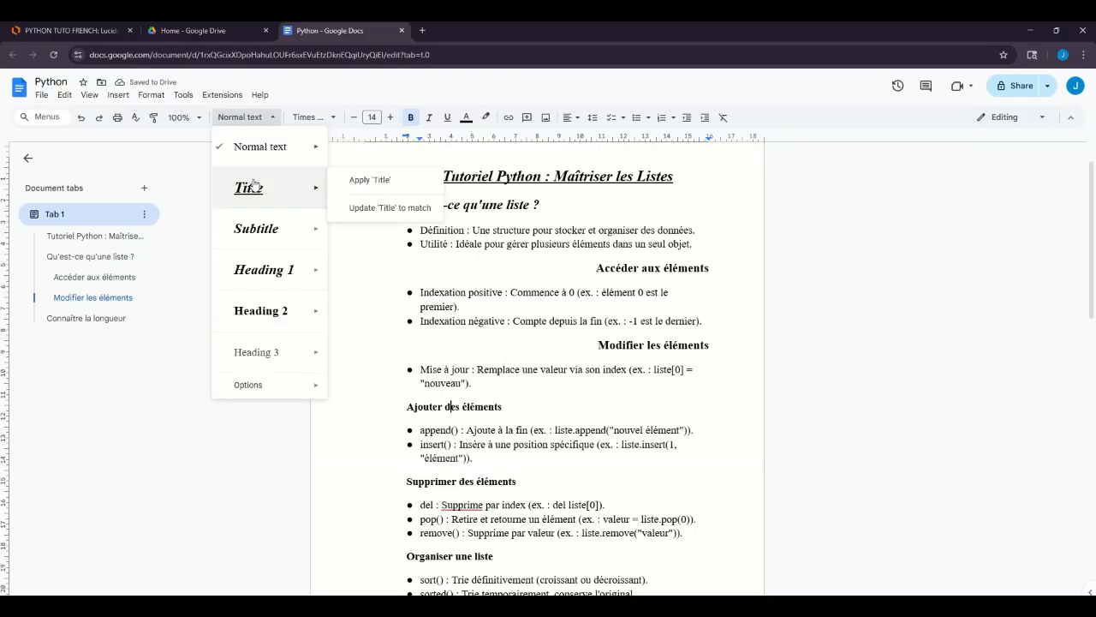
pyautogui.moveTo(262, 237)
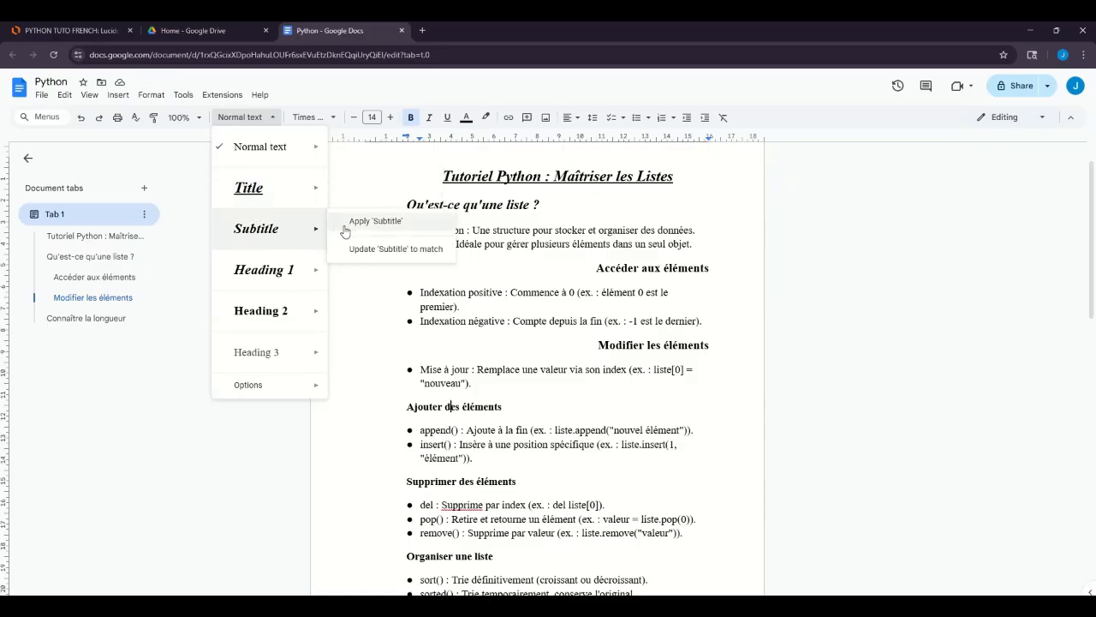
pyautogui.moveTo(299, 267)
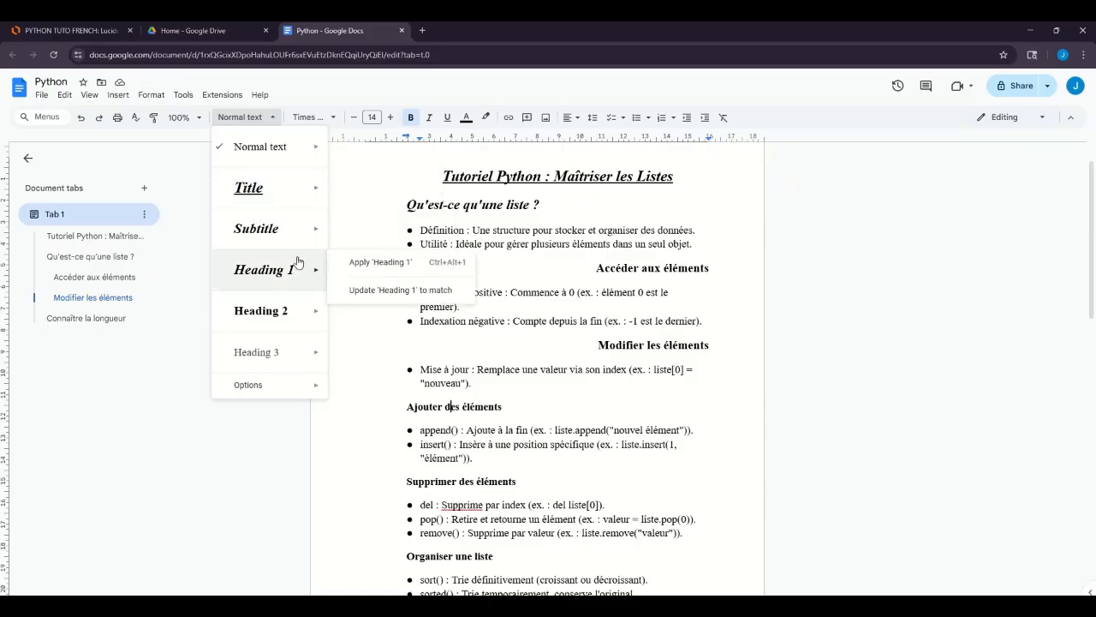
pyautogui.click(370, 271)
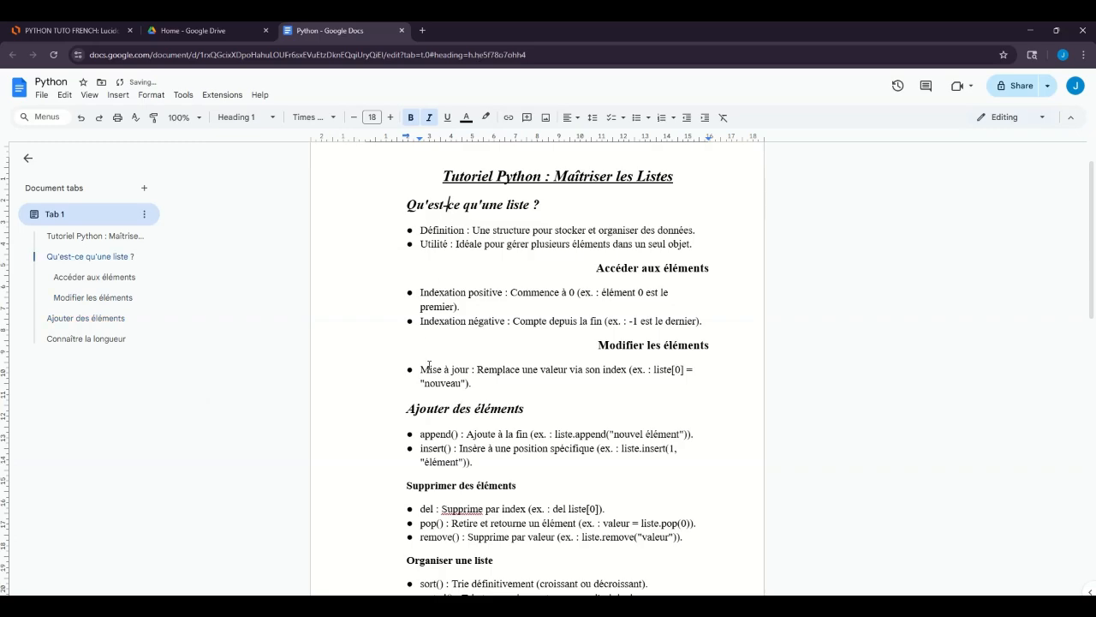
# Apply the Heading 2 style to the heading "Supprimer des éléments".
pyautogui.scroll(-2, 438, 314)
pyautogui.click(439, 314)
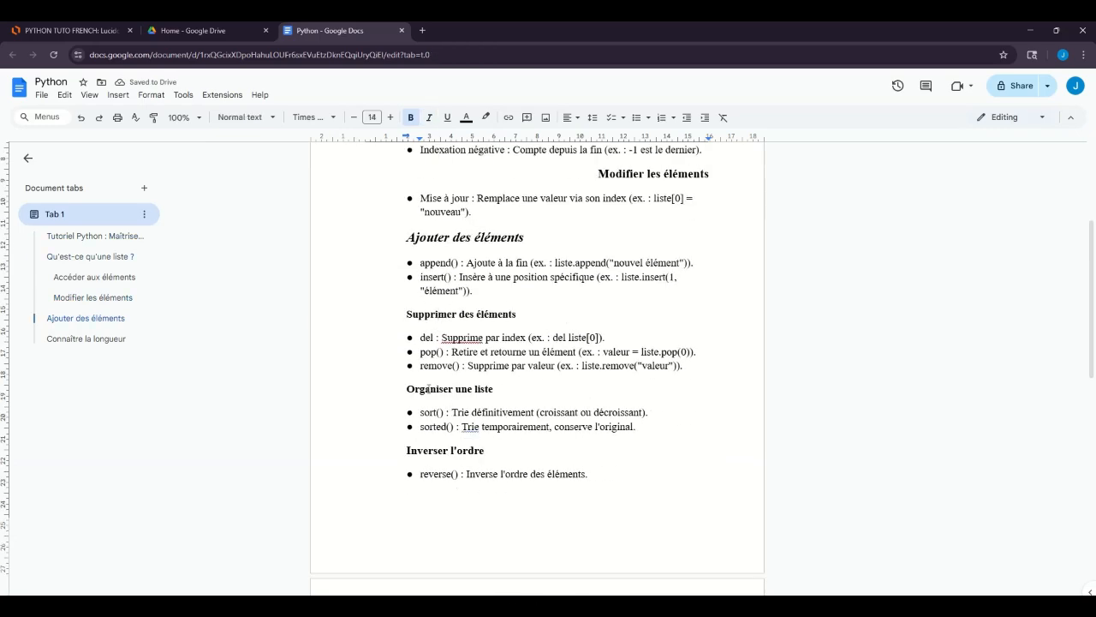
pyautogui.click(245, 120)
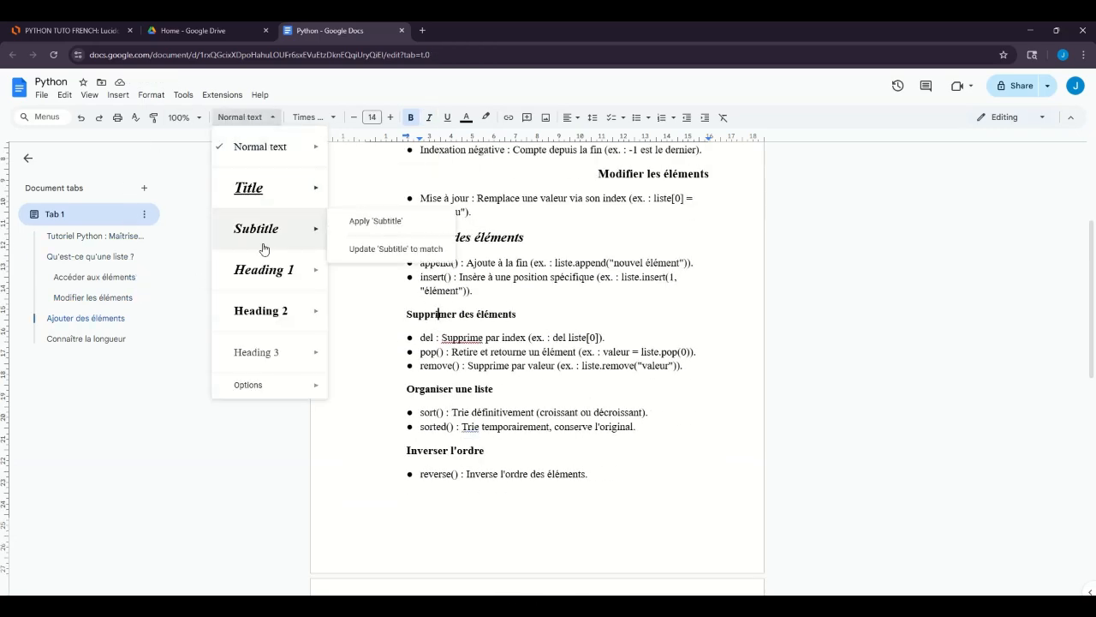
pyautogui.click(273, 306)
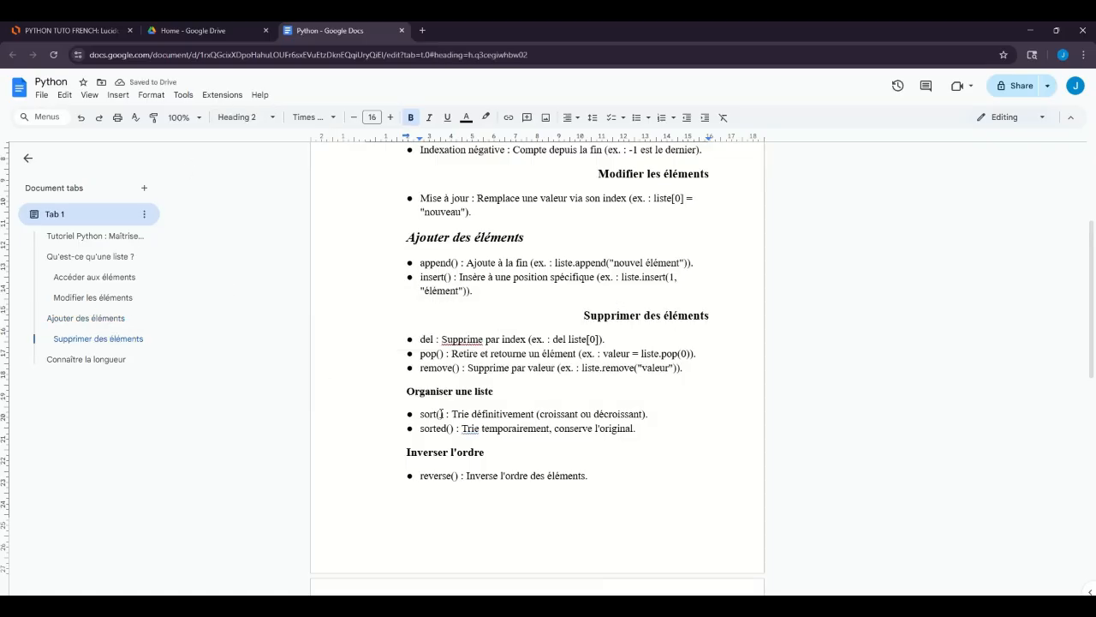
# Apply the Heading 2 style to the heading "Organiser une liste".
pyautogui.click(422, 369)
pyautogui.click(428, 388)
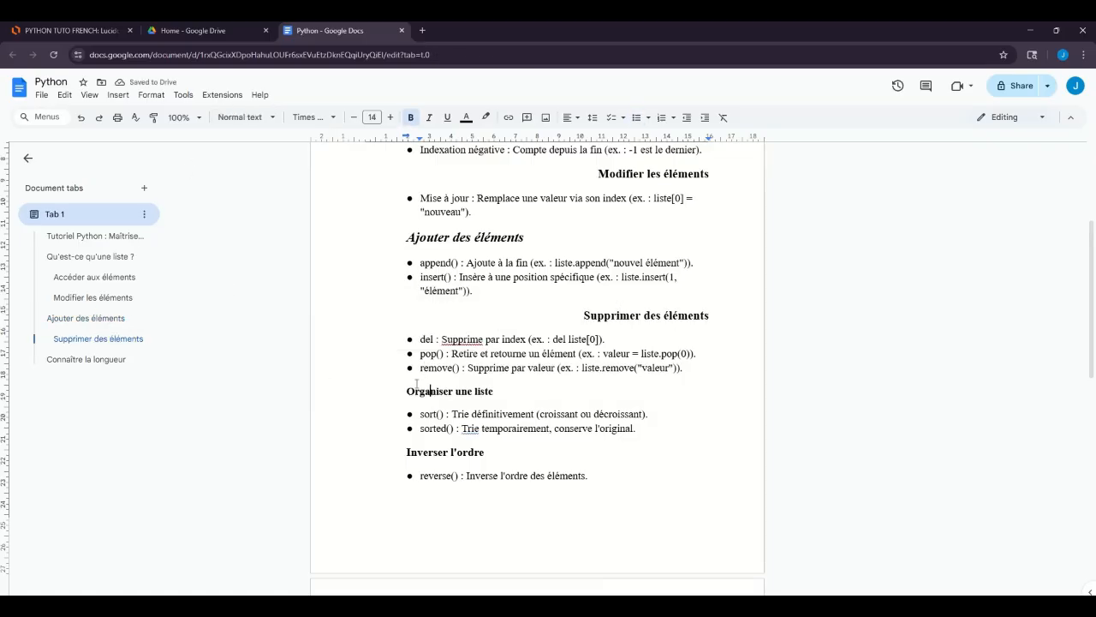
pyautogui.click(254, 118)
pyautogui.click(274, 312)
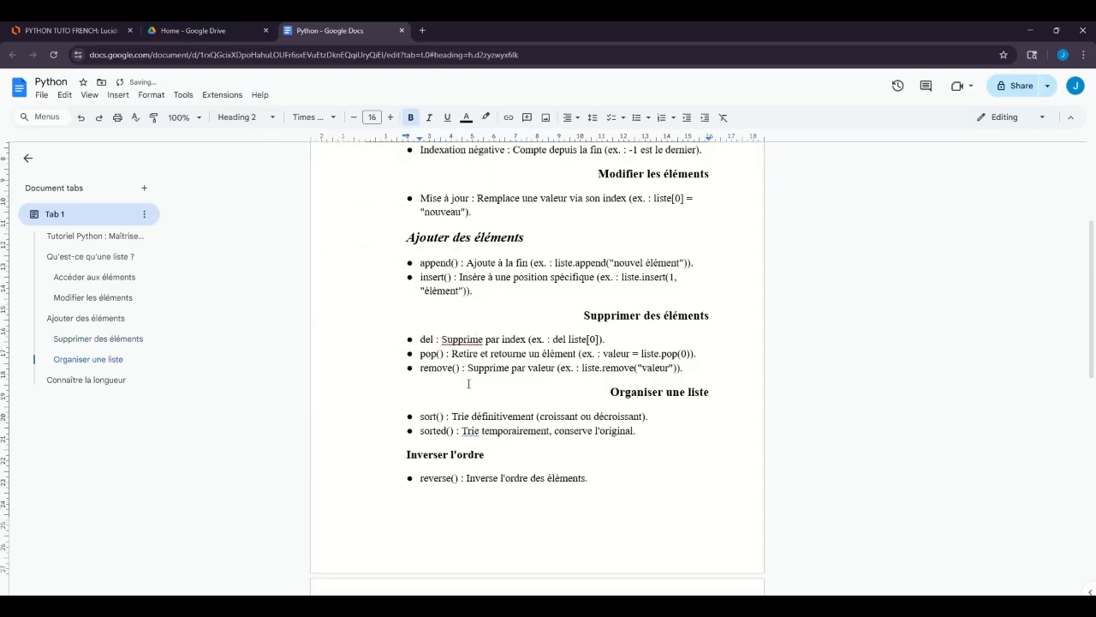
# Apply the Heading 1 style to the heading "Inverser l'ordre".
pyautogui.scroll(-1, 426, 400)
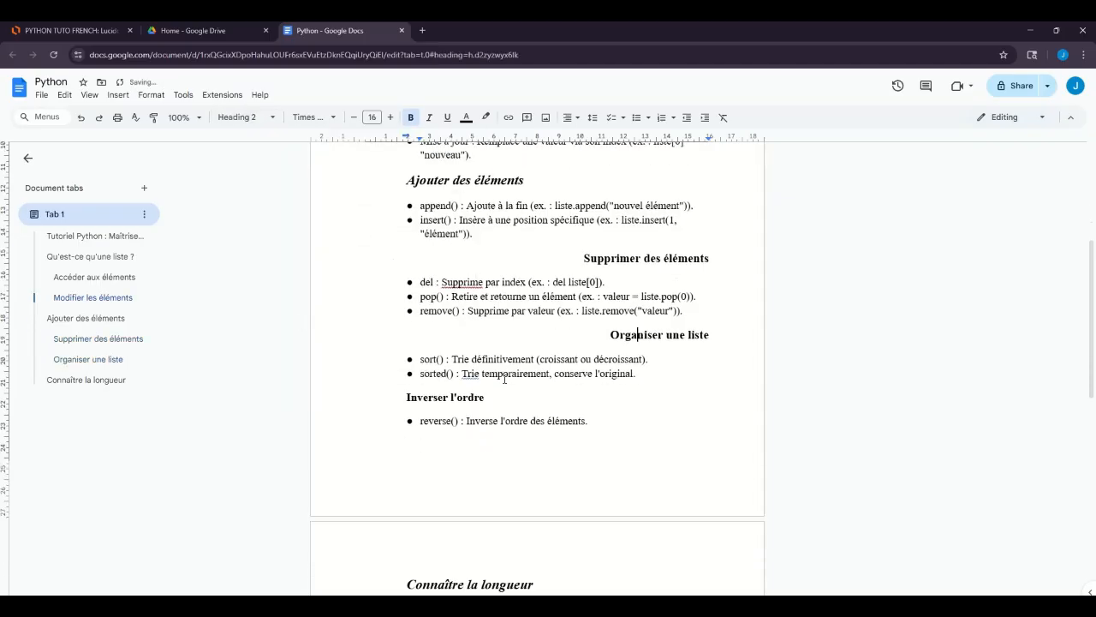
pyautogui.click(244, 117)
pyautogui.moveTo(250, 265)
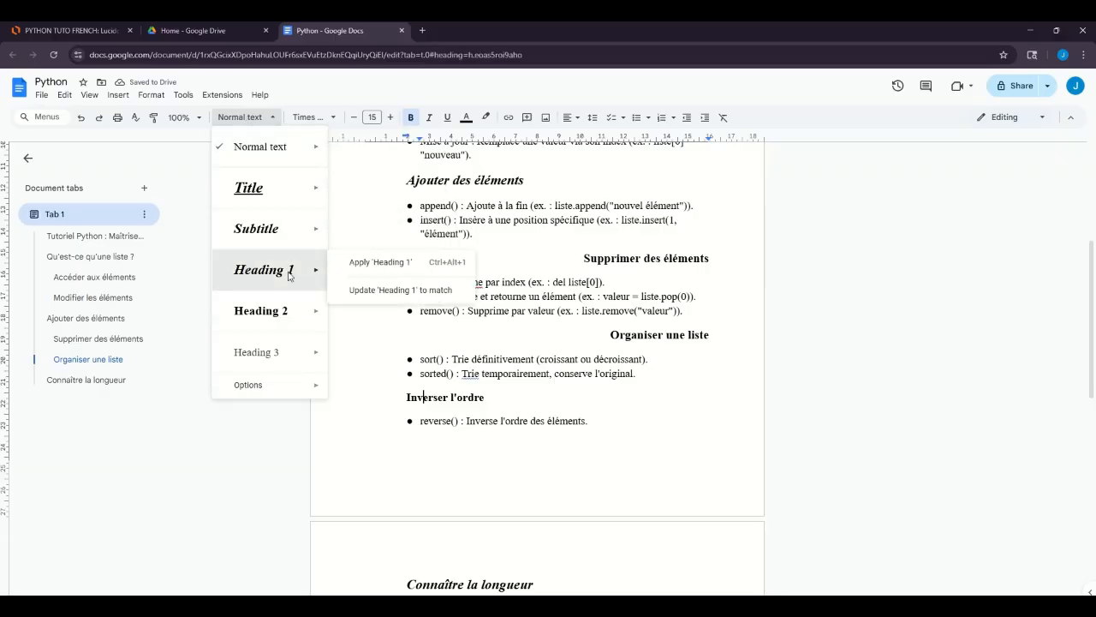
pyautogui.click(283, 271)
# Apply the Heading 2 style to the heading "Connaître la longueur" on the second page.
pyautogui.scroll(-2, 428, 394)
pyautogui.click(467, 413)
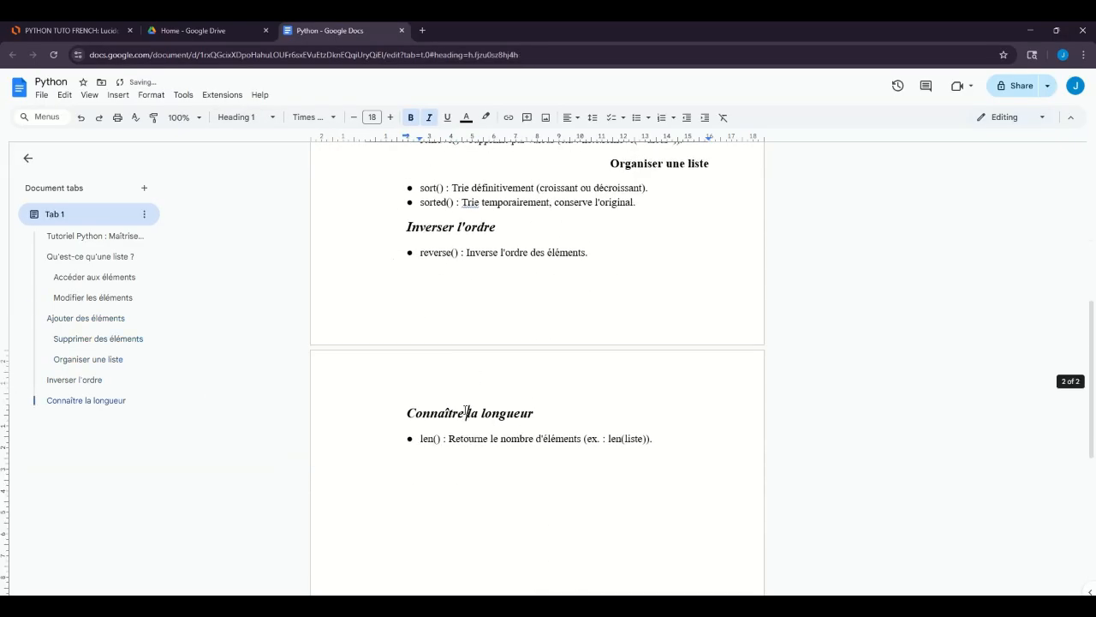
pyautogui.click(245, 117)
pyautogui.click(266, 310)
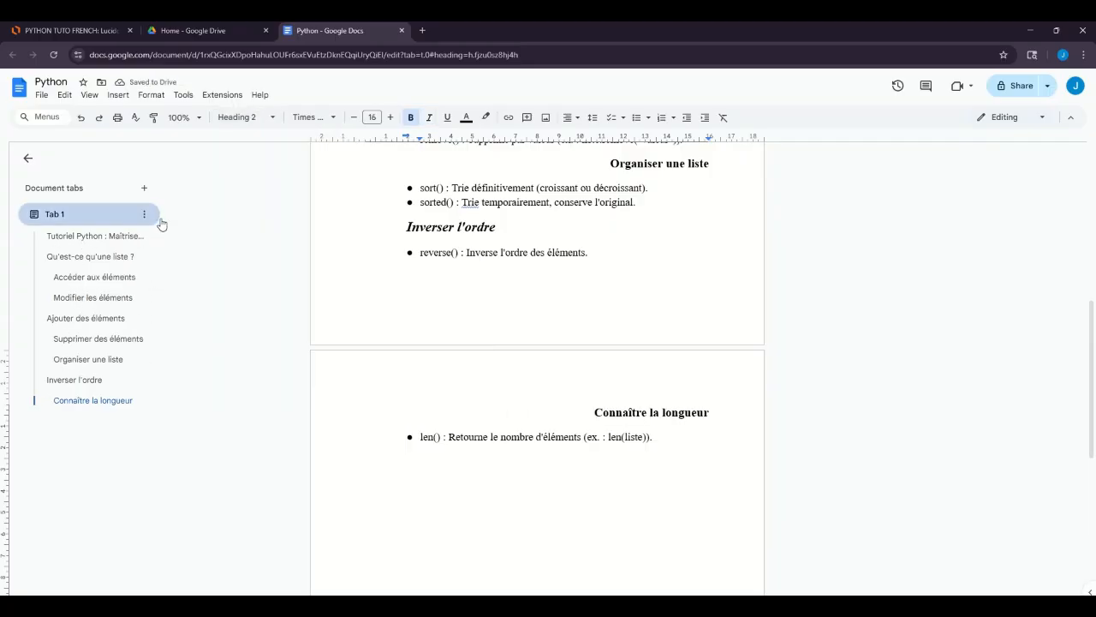
# Use the document outline to jump to "Qu'est-ce qu'une liste ?" and "Modifier les éléments", and review the styled headings.
pyautogui.click(72, 257)
pyautogui.click(84, 295)
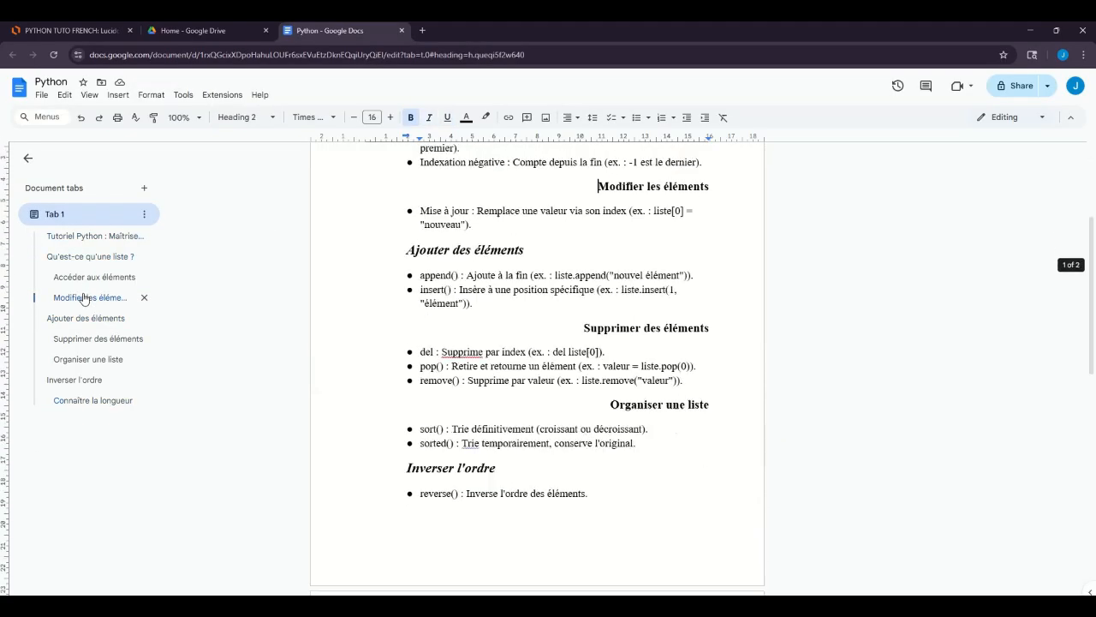
pyautogui.scroll(5, 565, 262)
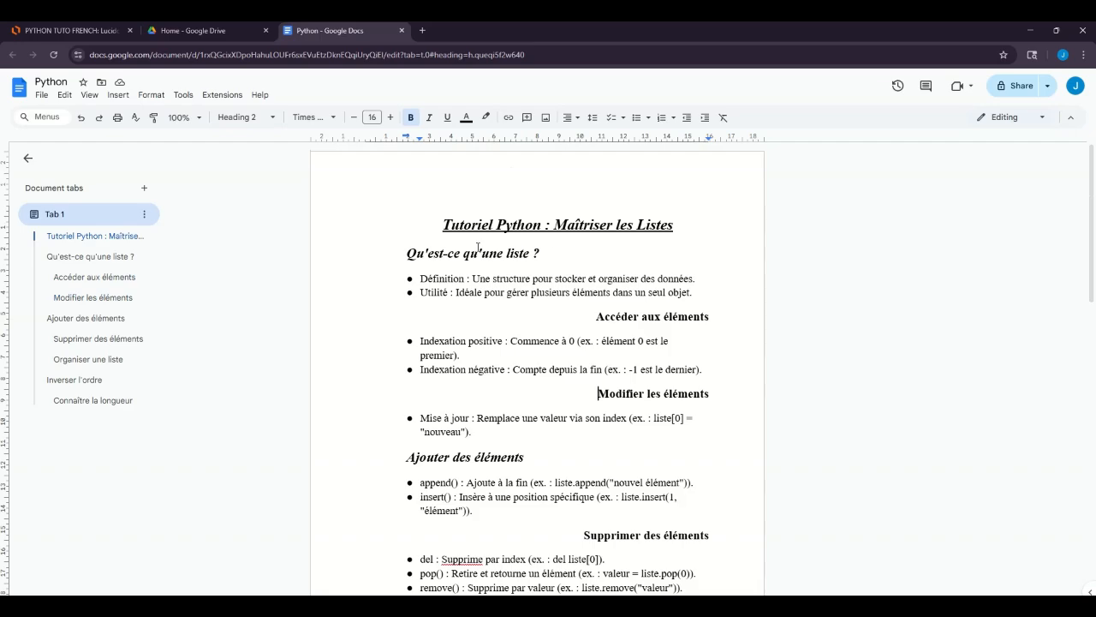
# Remove the bullets from the "Définition" and "Utilité" lines under "Qu'est-ce qu'une liste ?".
pyautogui.moveTo(419, 279); pyautogui.dragTo(428, 292)
pyautogui.click(420, 279)
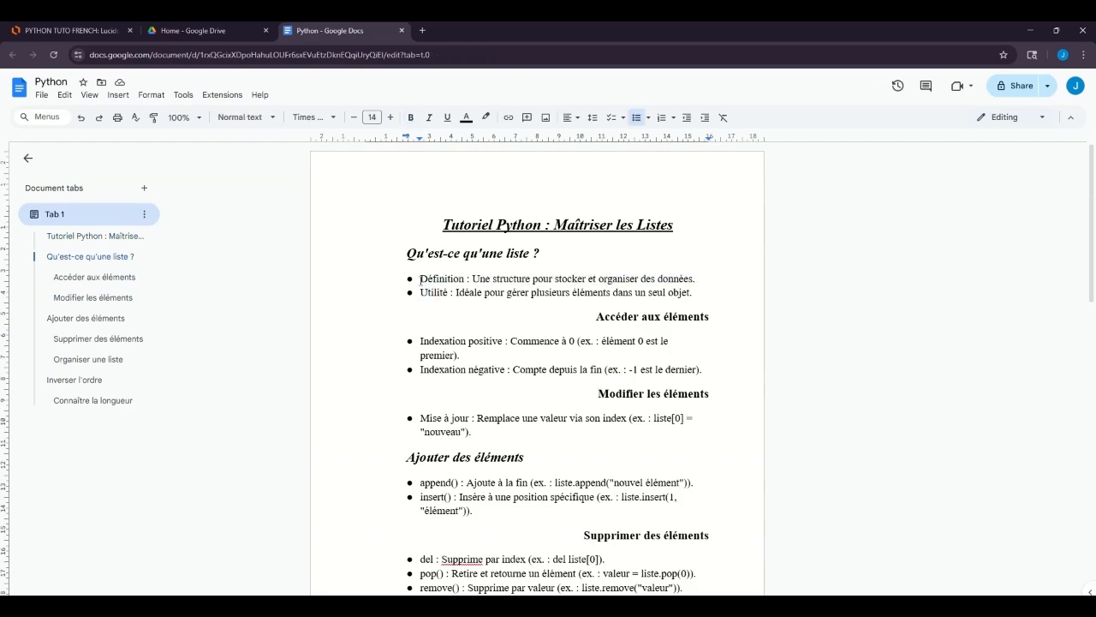
pyautogui.press('BackSpace')
pyautogui.click(421, 302)
pyautogui.press('BackSpace')
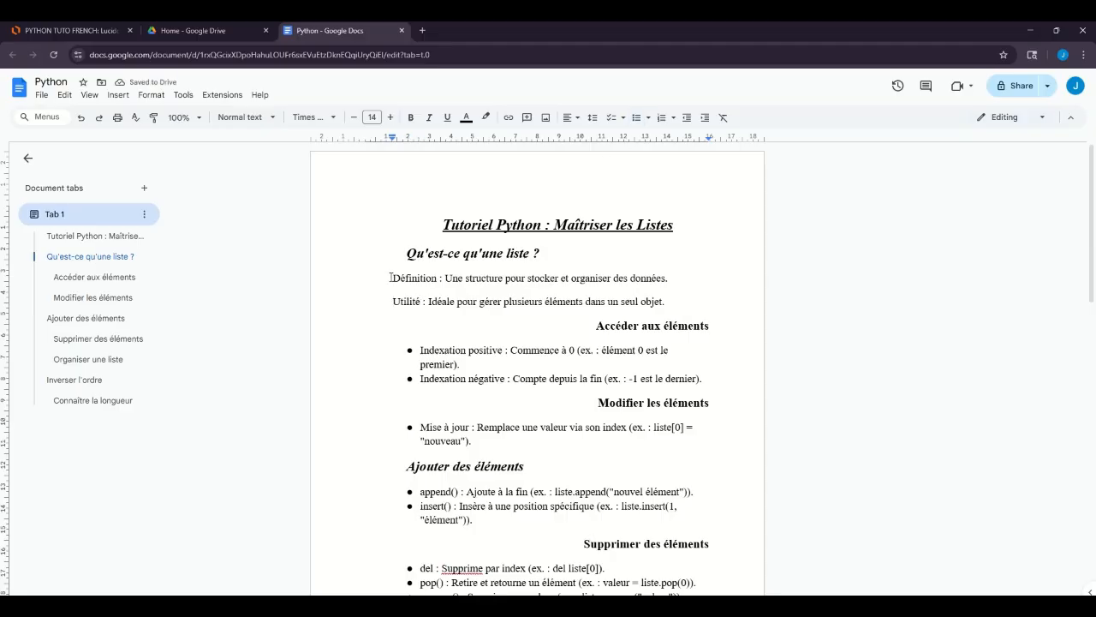
# Format the "Définition" and "Utilité" lines as a bulleted list with solid round bullets.
pyautogui.moveTo(390, 278); pyautogui.dragTo(398, 298)
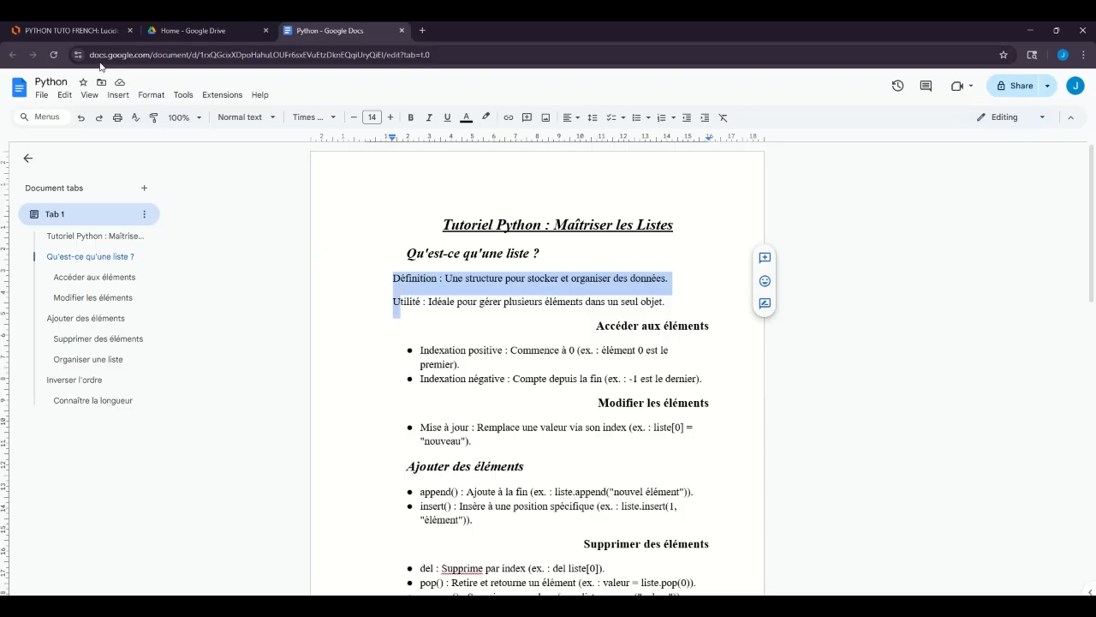
pyautogui.moveTo(90, 57); pyautogui.dragTo(108, 59)
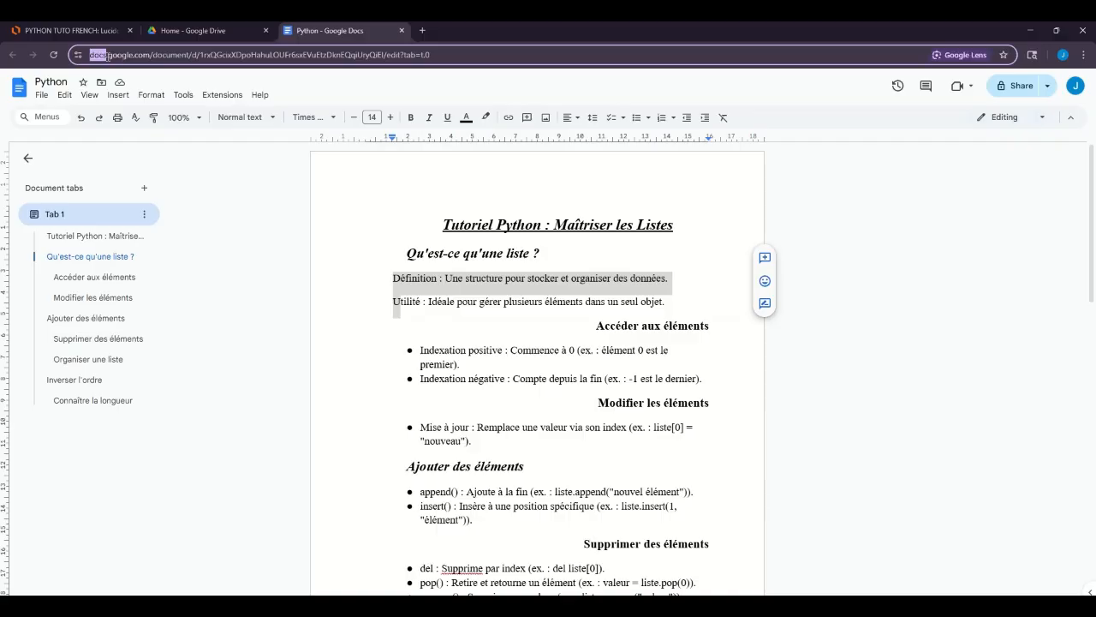
pyautogui.click(432, 225)
pyautogui.moveTo(393, 283); pyautogui.dragTo(409, 303)
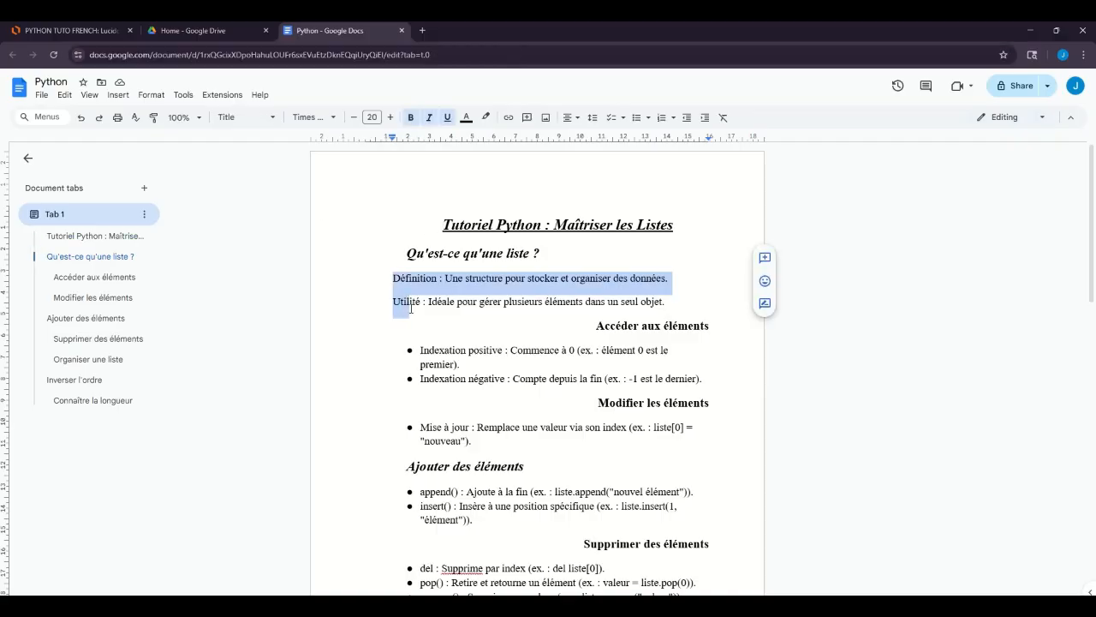
pyautogui.click(648, 122)
pyautogui.click(654, 156)
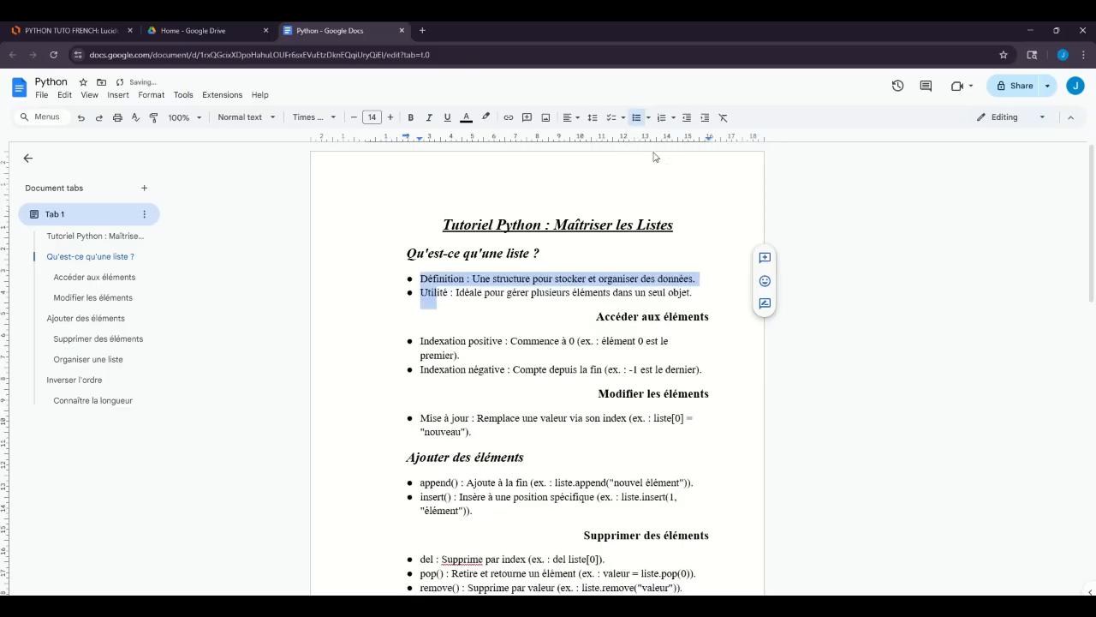
# Change the bullets of the two "Indexation" lines under "Accéder aux éléments" to the diamond style.
pyautogui.moveTo(411, 344); pyautogui.dragTo(422, 379)
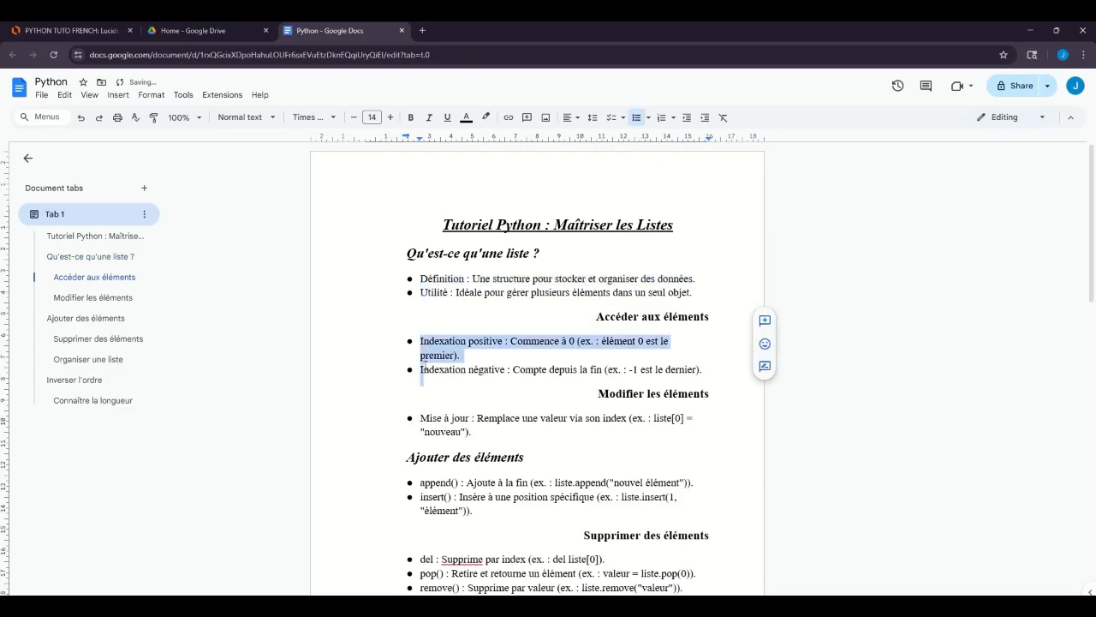
pyautogui.click(650, 126)
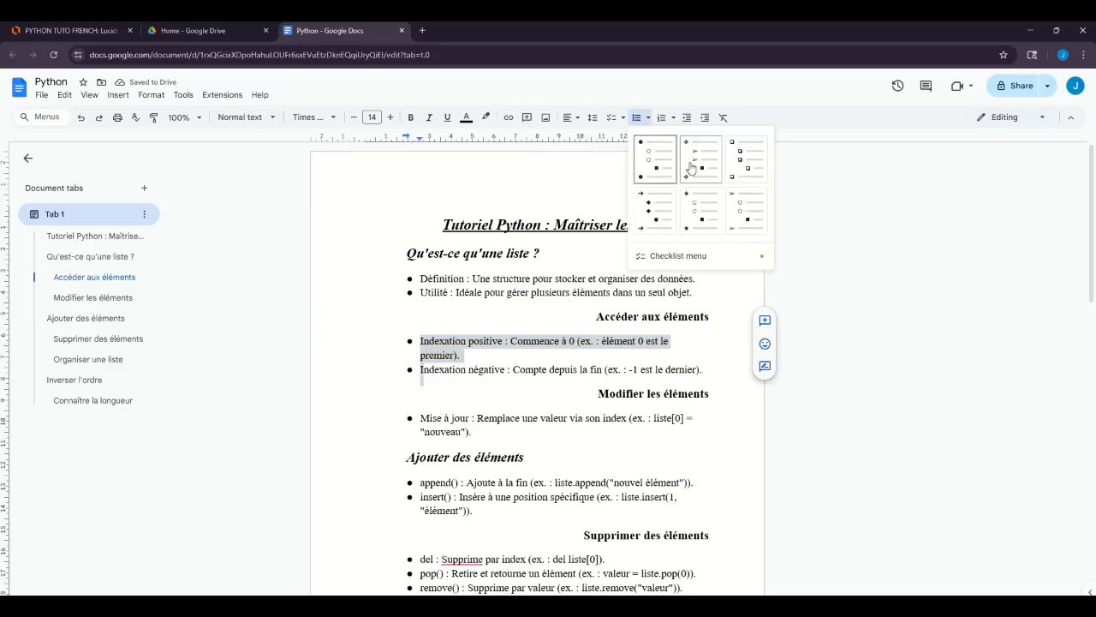
pyautogui.click(690, 167)
# Turn the "Mise à jour" line under "Modifier les éléments" into a checkbox item, then tick and untick its checkbox.
pyautogui.click(421, 419)
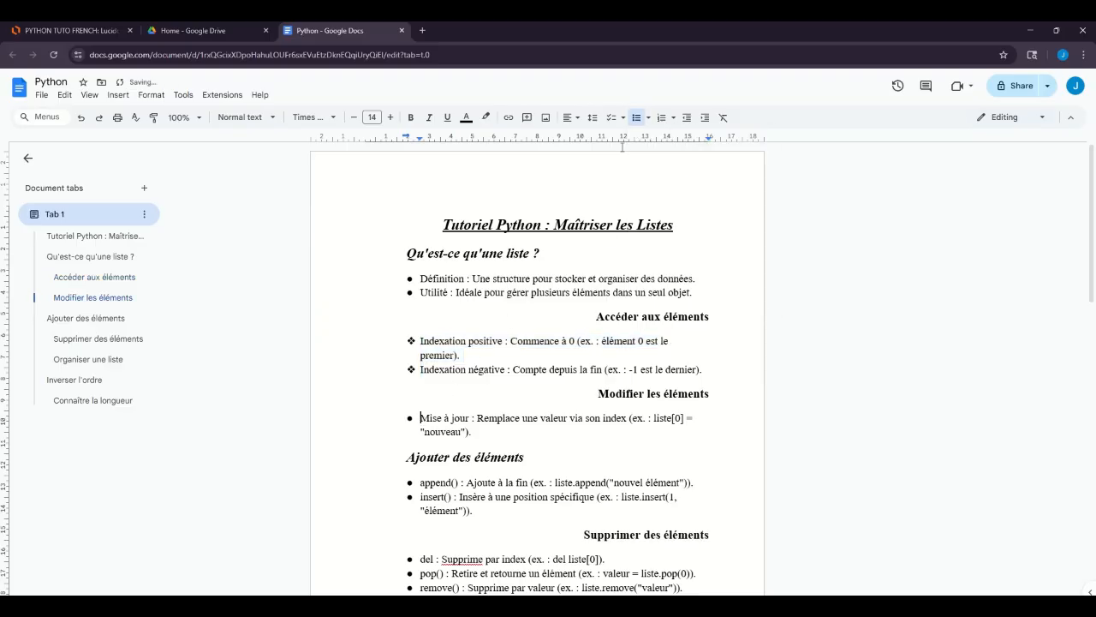
pyautogui.click(654, 118)
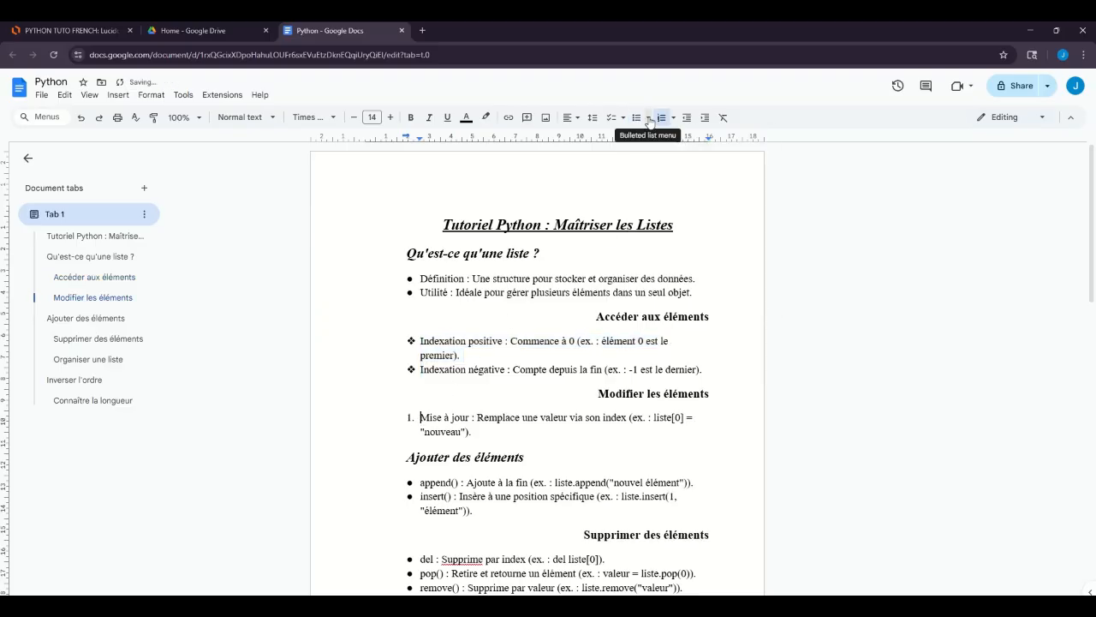
pyautogui.click(649, 120)
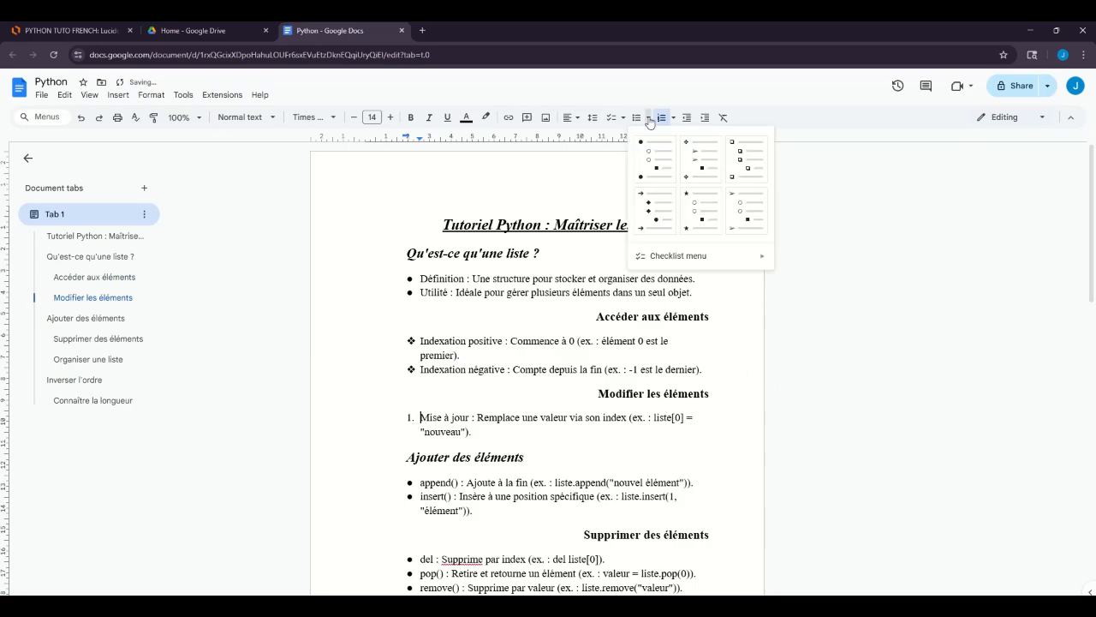
pyautogui.click(736, 170)
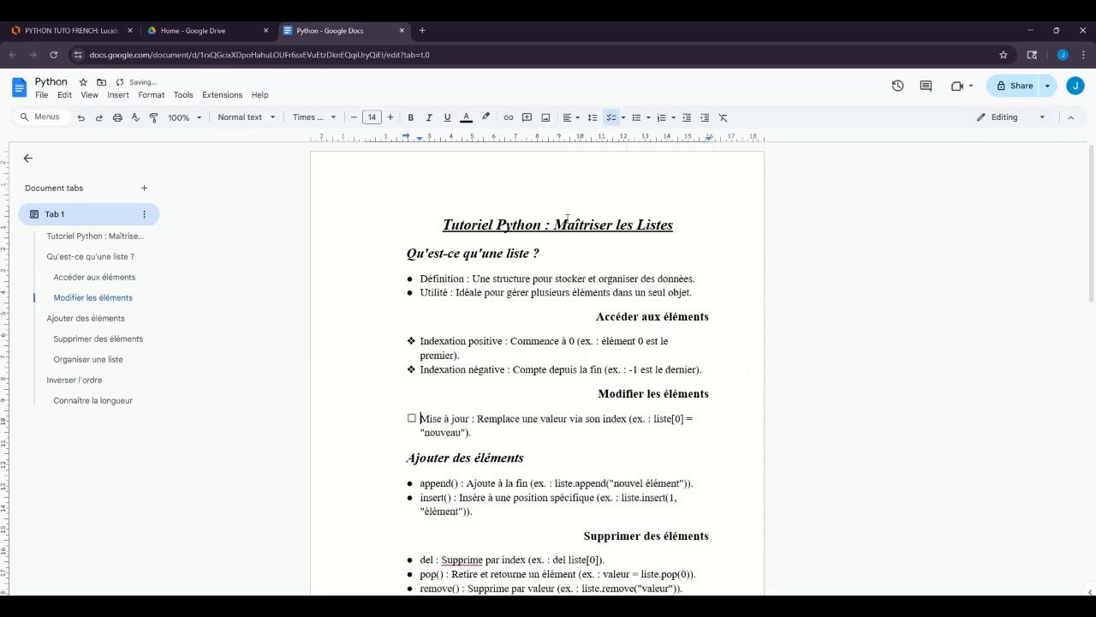
pyautogui.click(412, 419)
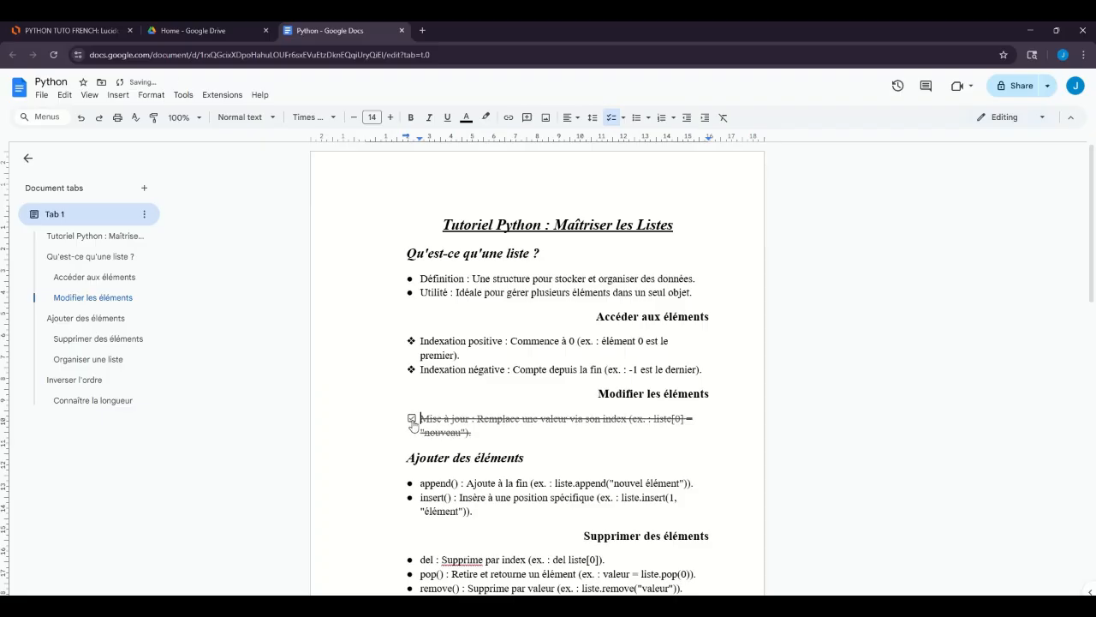
pyautogui.click(412, 419)
# Convert the append() and insert() lines under "Ajouter des éléments" into a list with checkboxes.
pyautogui.scroll(-3, 412, 422)
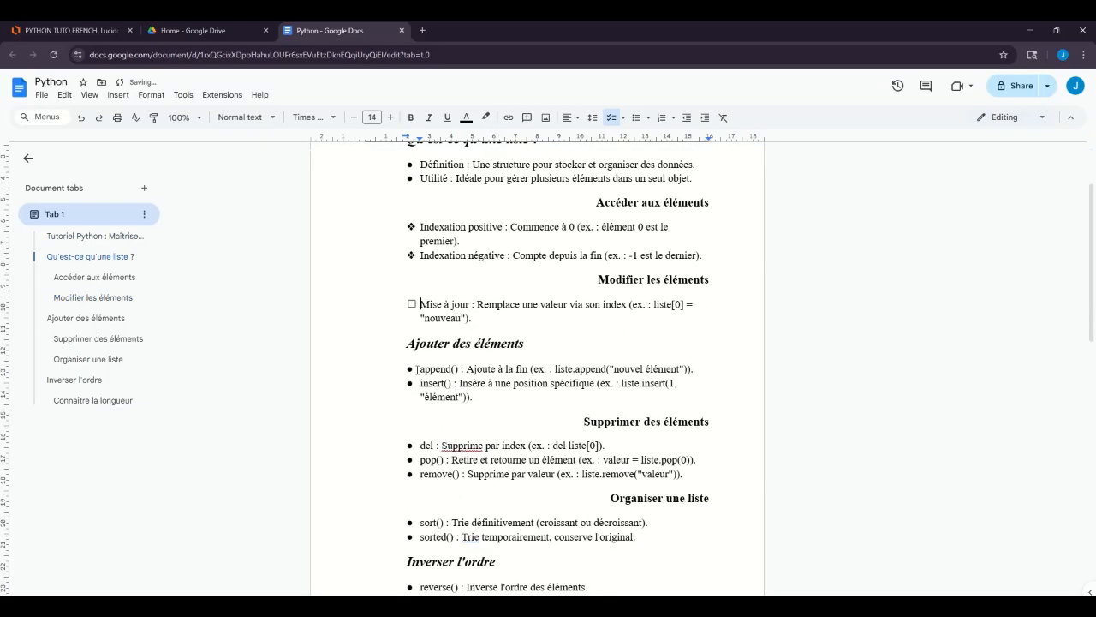
pyautogui.moveTo(417, 368); pyautogui.dragTo(424, 407)
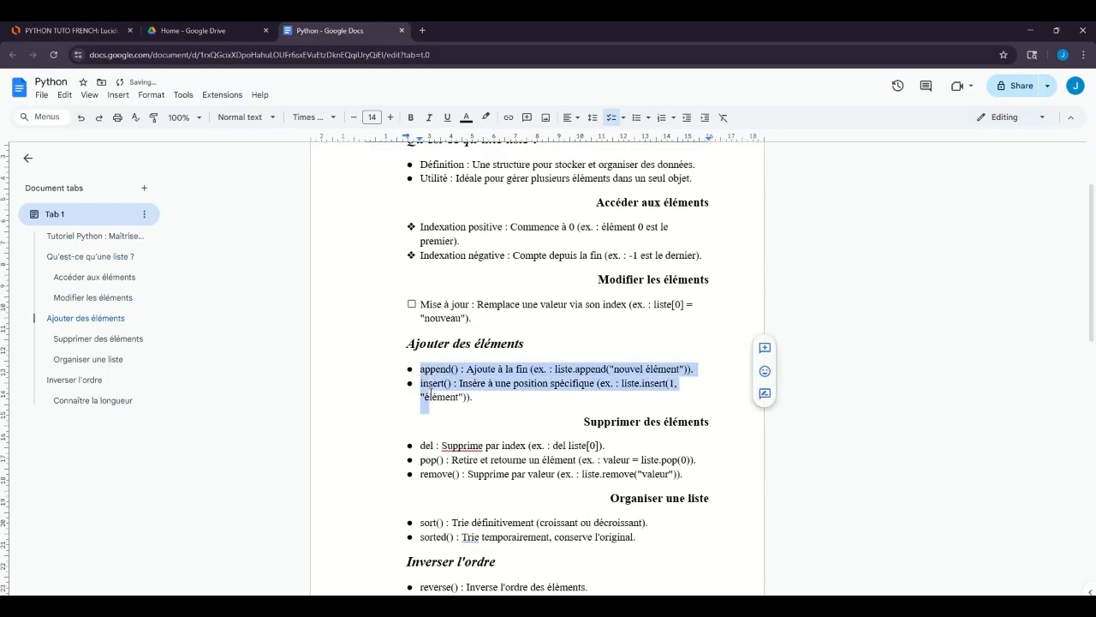
pyautogui.click(637, 120)
pyautogui.click(649, 120)
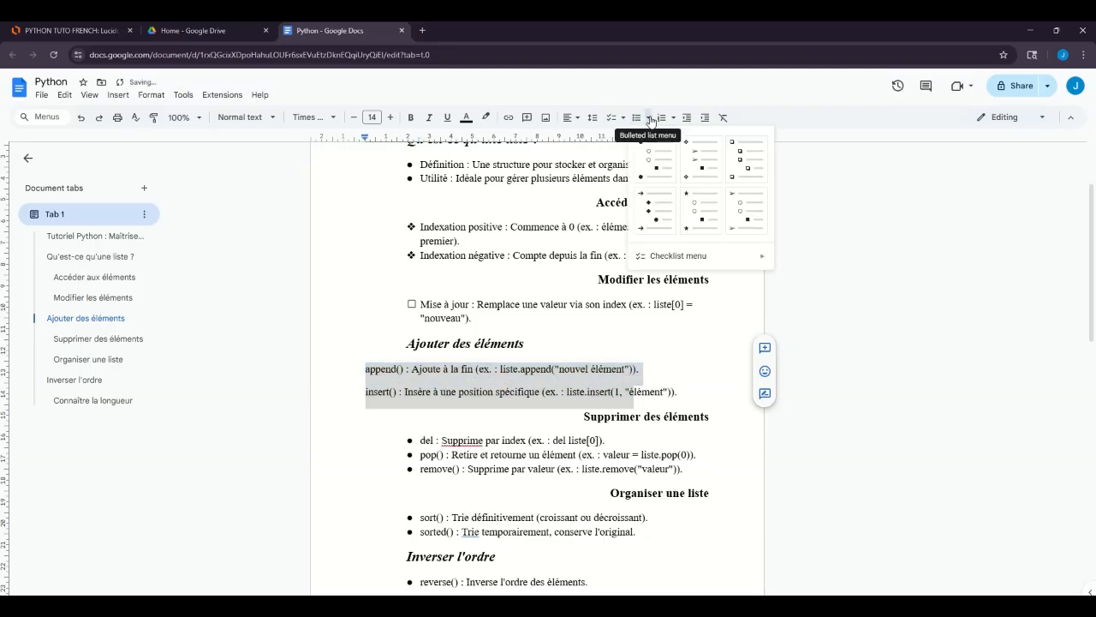
pyautogui.click(737, 171)
# Change the bullets of the del, pop() and remove() lines under "Supprimer des éléments" to stars.
pyautogui.scroll(-1, 463, 369)
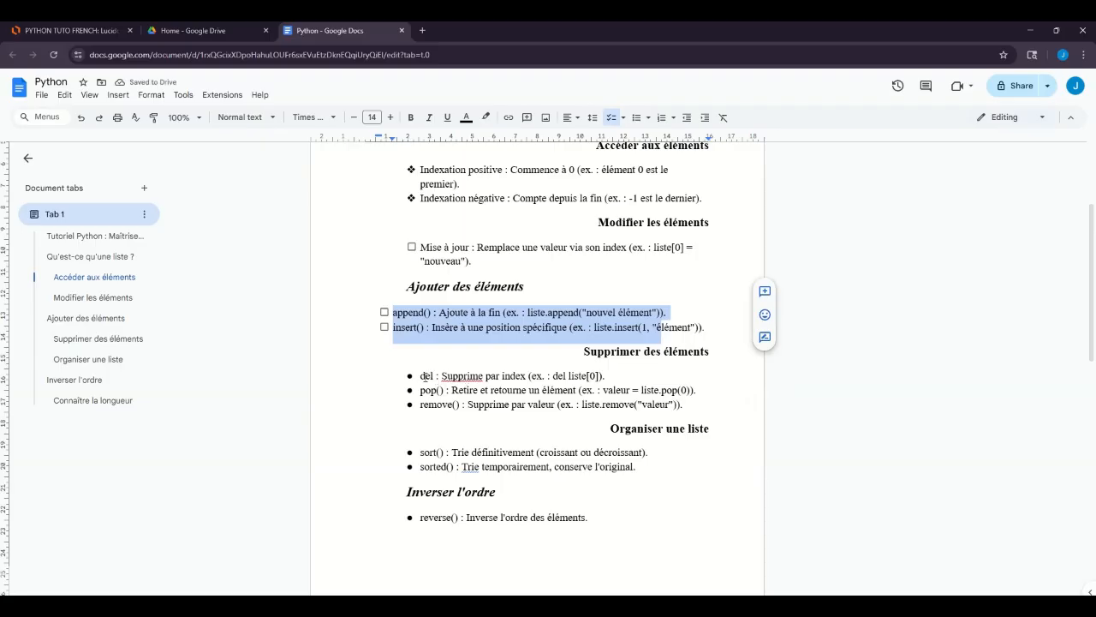
pyautogui.moveTo(420, 376); pyautogui.dragTo(419, 406)
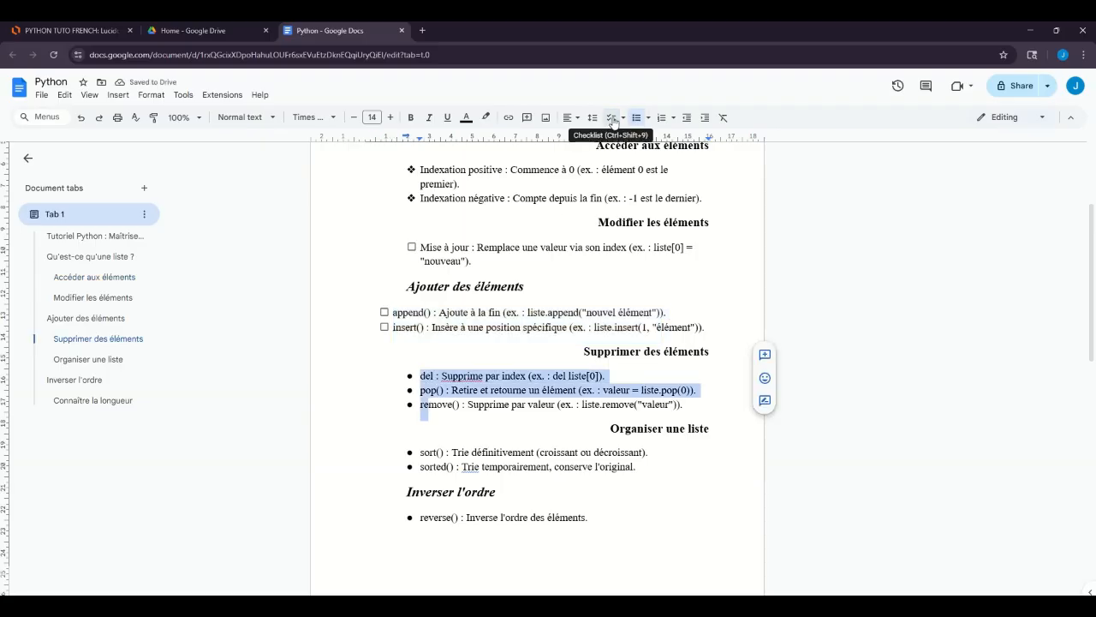
pyautogui.click(621, 119)
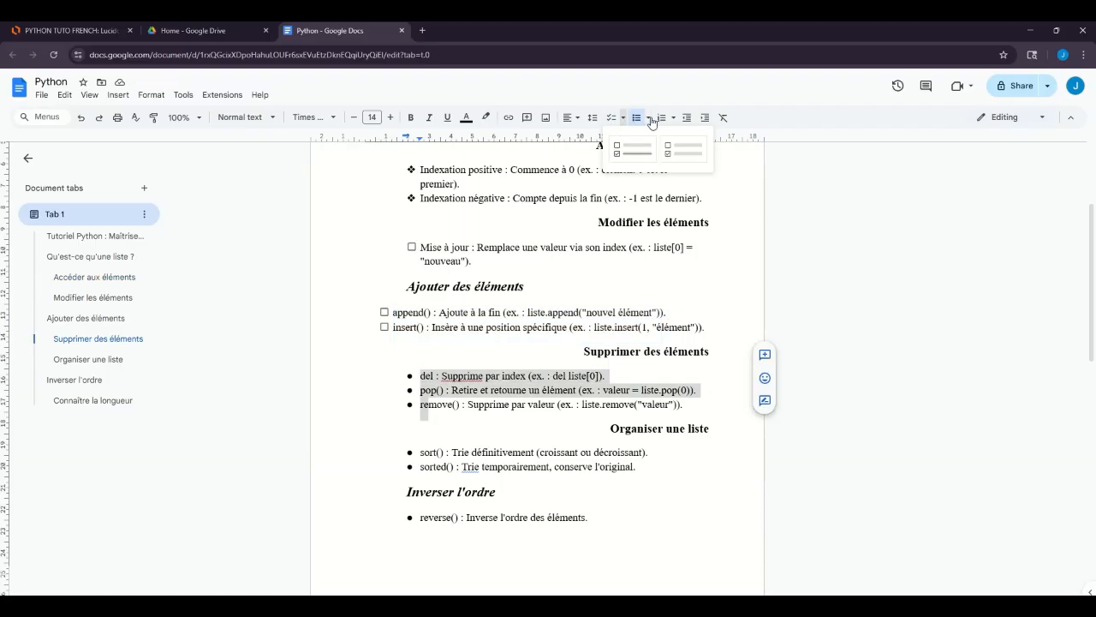
pyautogui.click(648, 117)
pyautogui.click(701, 210)
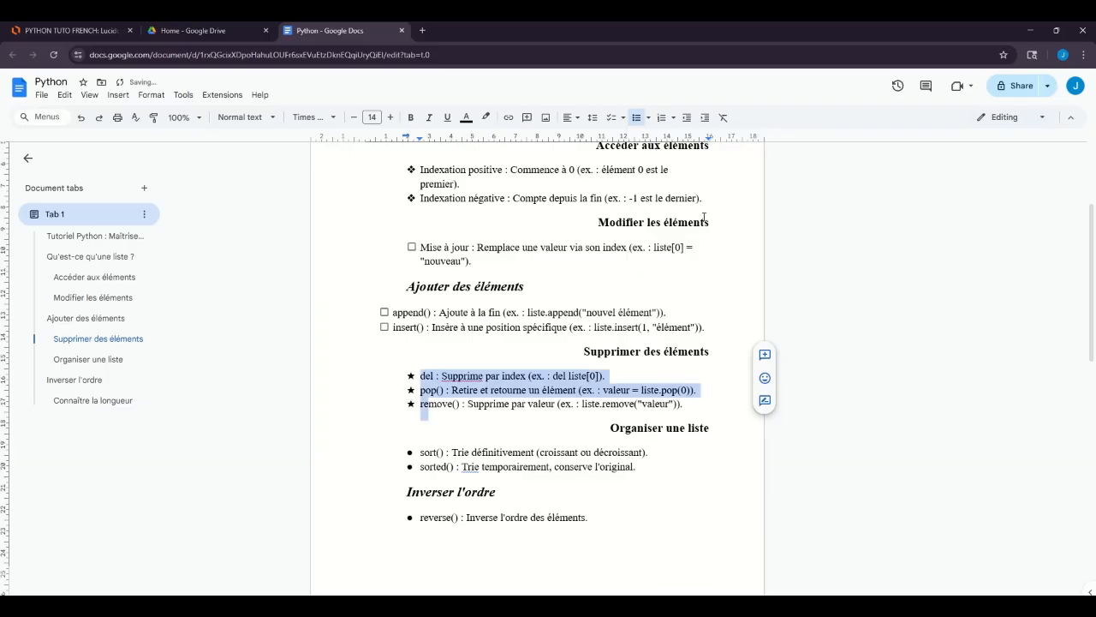
# Change the bullets of the sort() and sorted() lines under "Organiser une liste" to the arrowhead style.
pyautogui.moveTo(420, 447); pyautogui.dragTo(429, 480)
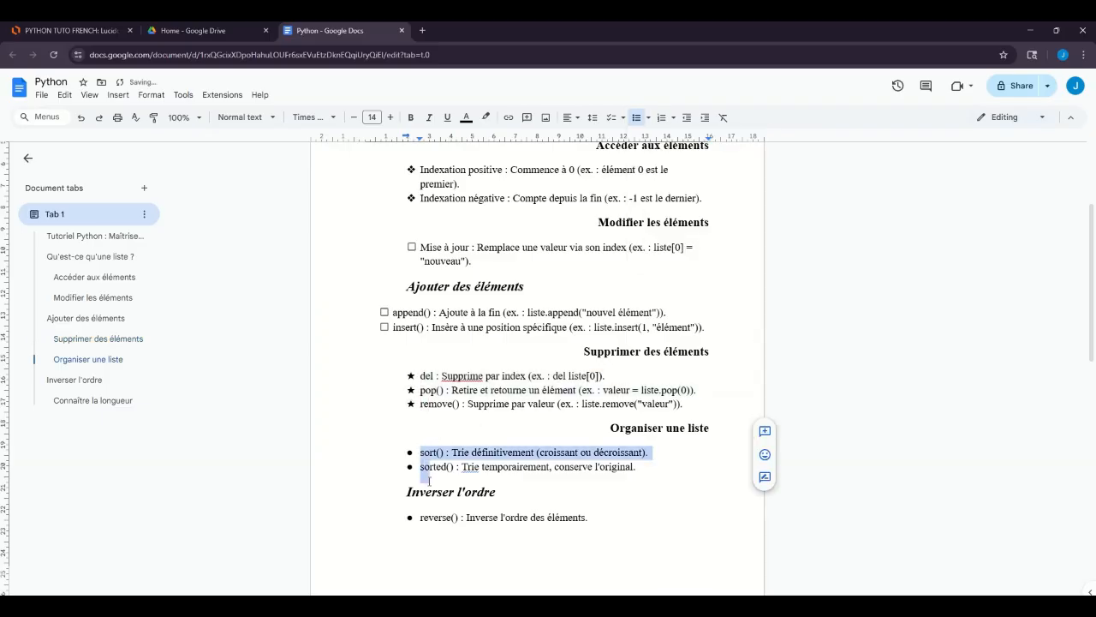
pyautogui.click(649, 118)
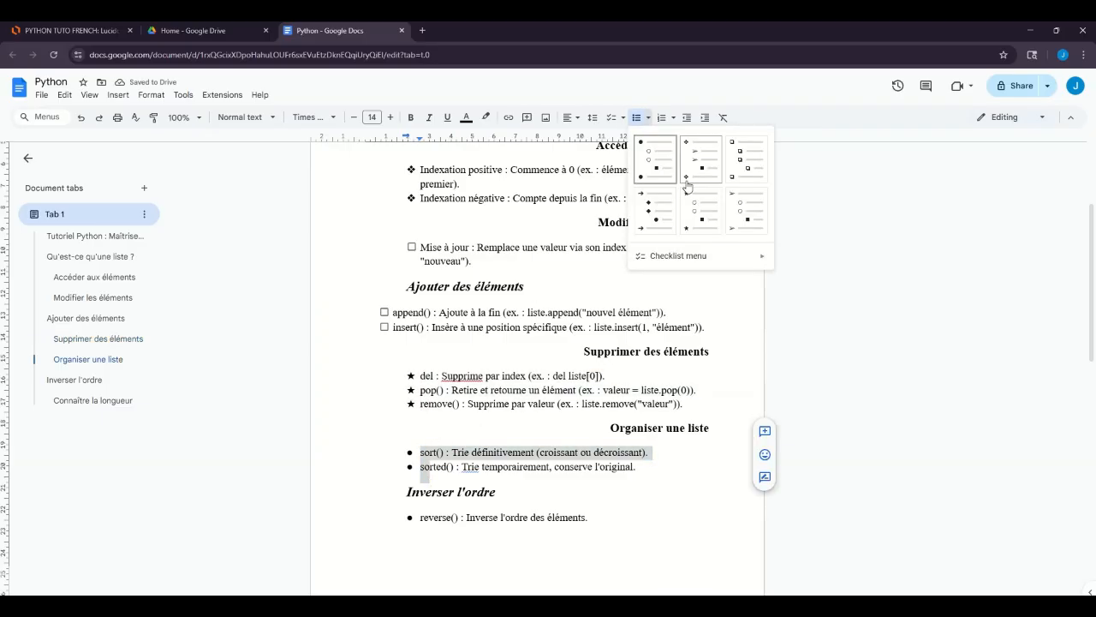
pyautogui.click(740, 223)
# Change the bullet of the reverse() line under "Inverser l'ordre" to the straight arrow style.
pyautogui.scroll(-3, 465, 440)
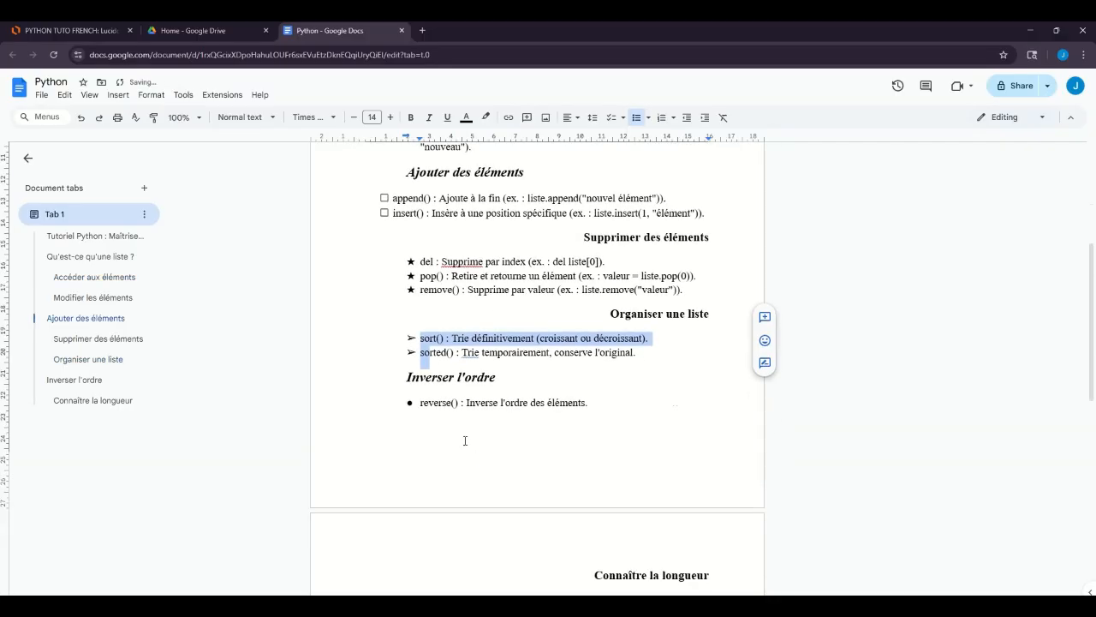
pyautogui.click(422, 402)
pyautogui.click(648, 118)
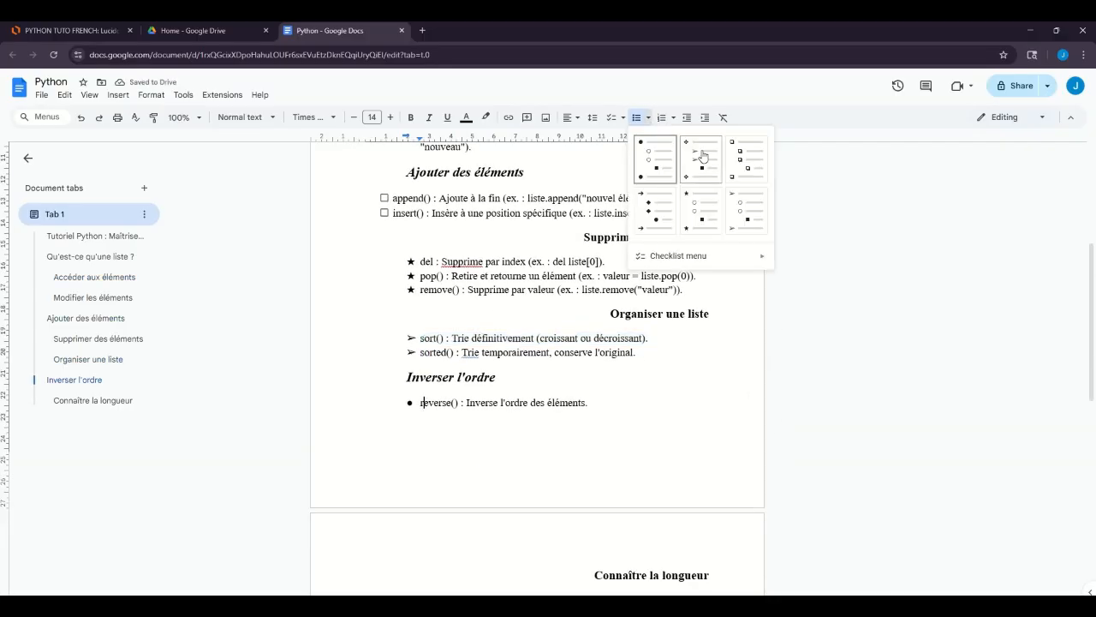
pyautogui.click(653, 223)
# Change the bullet of the len() line under "Connaître la longueur" on the second page to the diamond style.
pyautogui.scroll(-5, 514, 385)
pyautogui.click(451, 313)
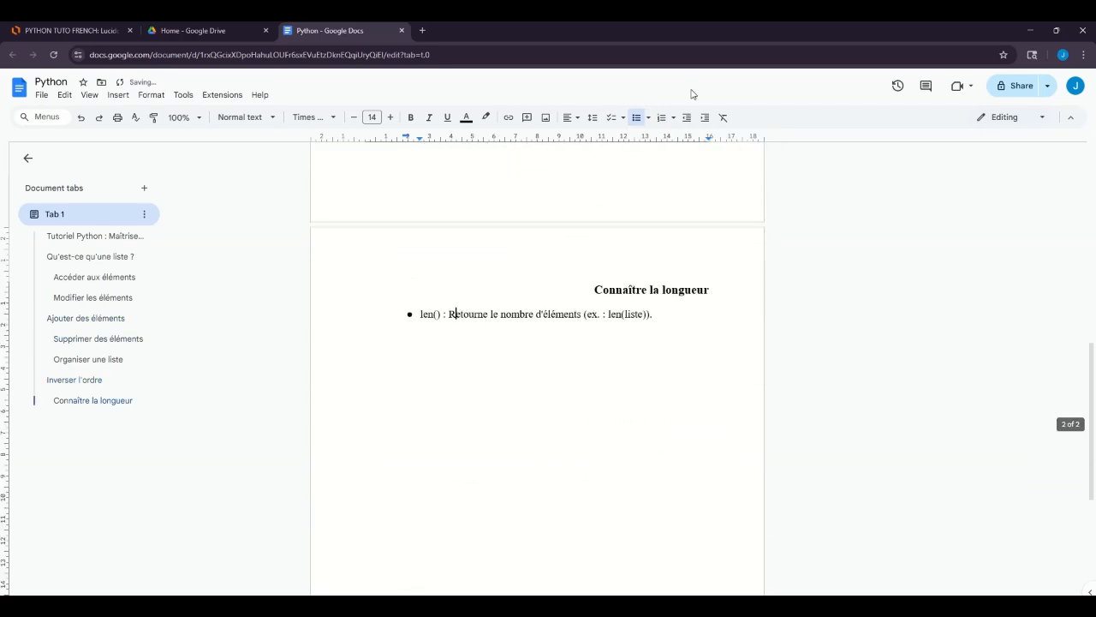
pyautogui.click(648, 117)
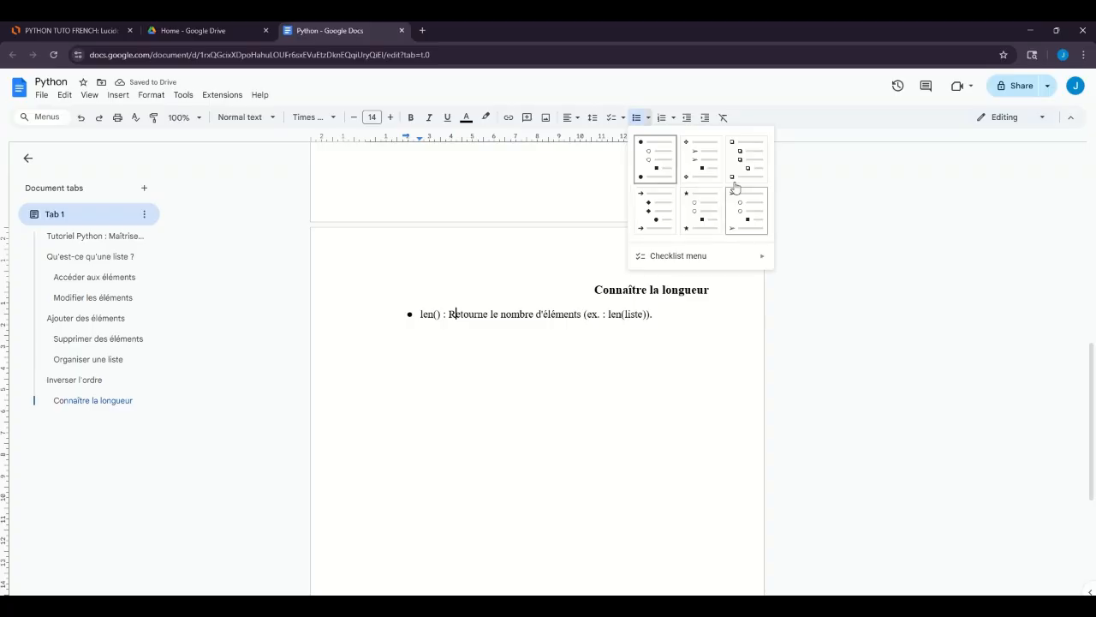
pyautogui.click(697, 163)
# Try the default numbered list on the heading "Qu'est-ce qu'une liste ?" and remove the number again.
pyautogui.scroll(2, 552, 283)
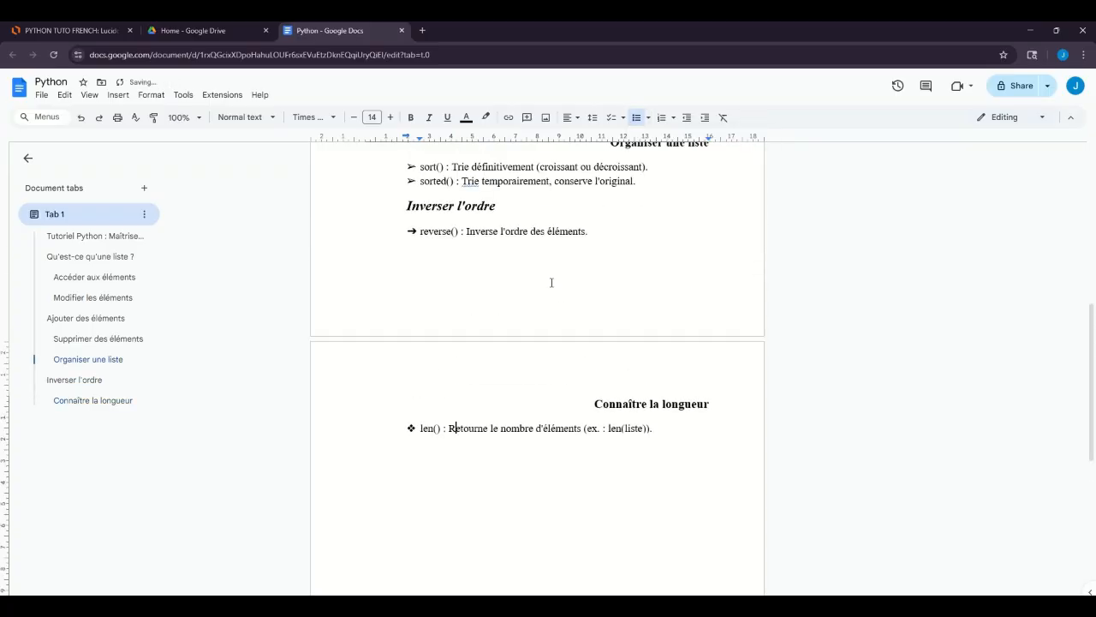
pyautogui.scroll(6, 552, 279)
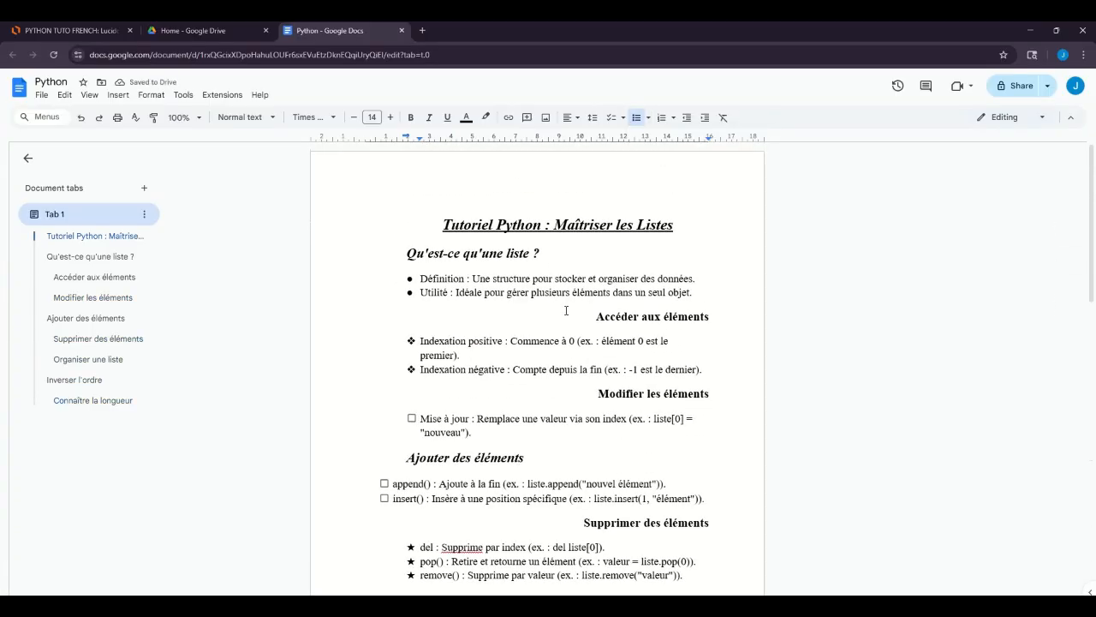
pyautogui.click(402, 258)
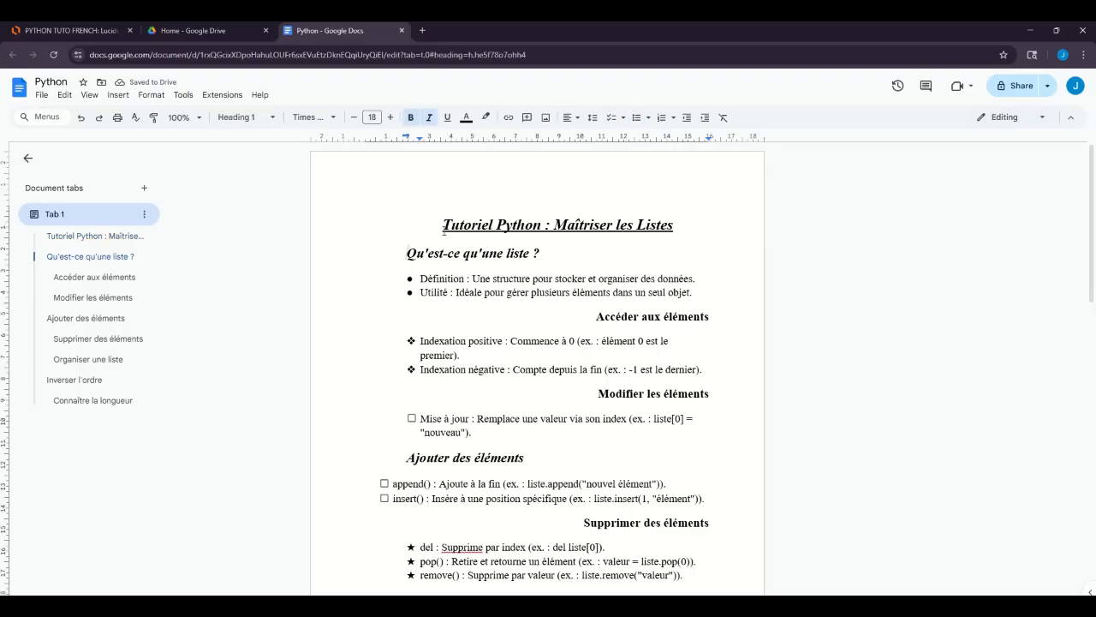
pyautogui.click(657, 122)
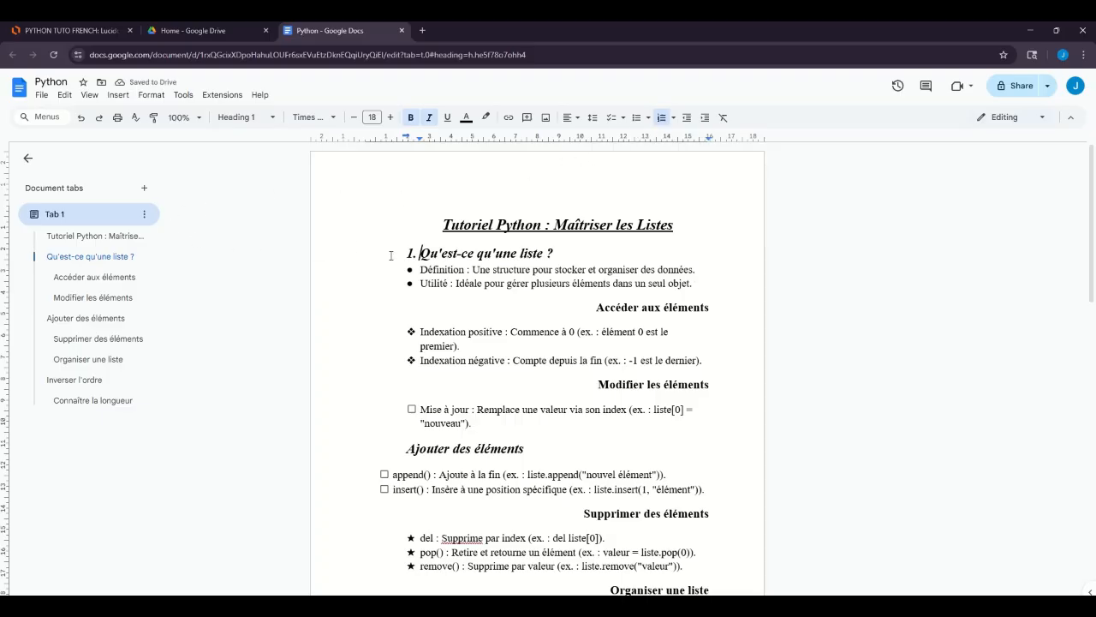
pyautogui.press('BackSpace')
pyautogui.press('BackSpace')
pyautogui.press('BackSpace')
pyautogui.press('BackSpace')
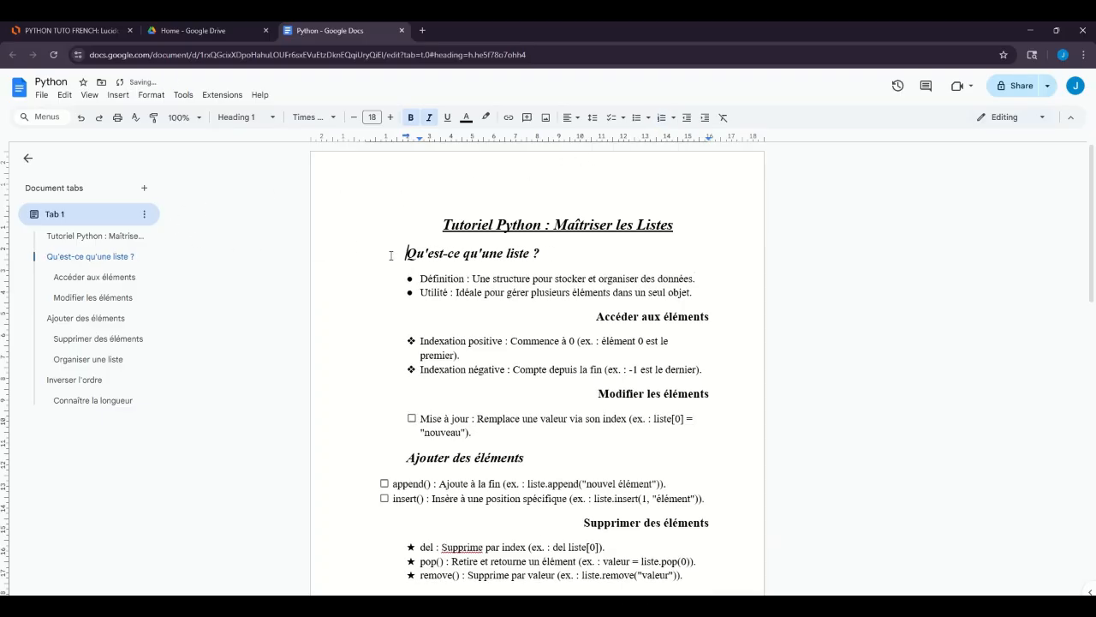
# Try a manually written "2)" in front of the heading "Qu'est-ce qu'une liste ?" and delete it again.
pyautogui.write('2)')
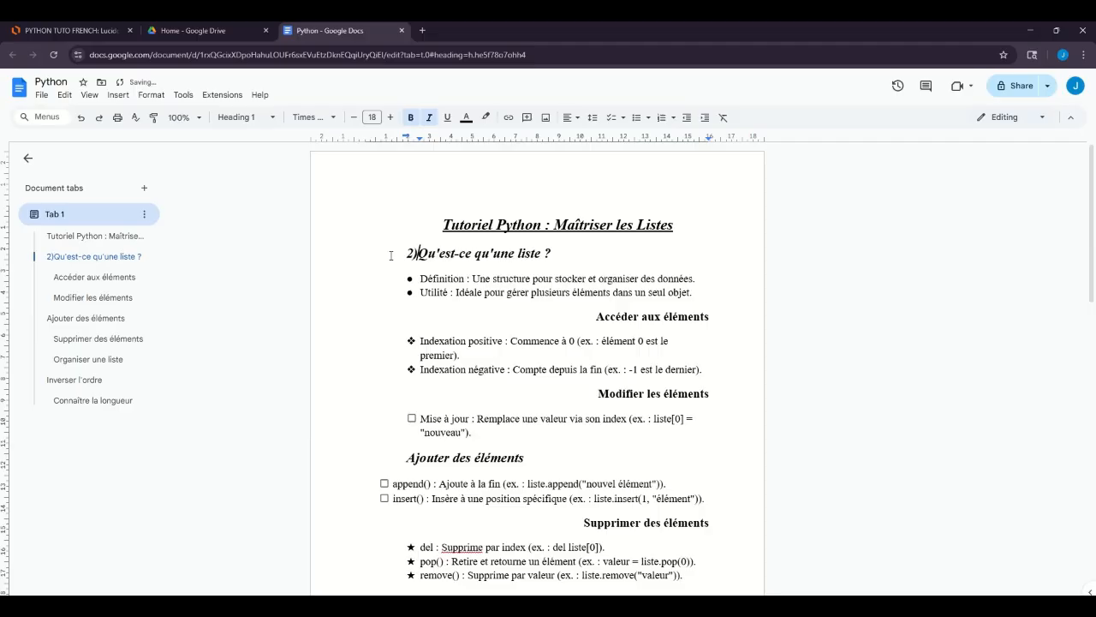
pyautogui.press('BackSpace')
pyautogui.press('BackSpace')
pyautogui.press('BackSpace')
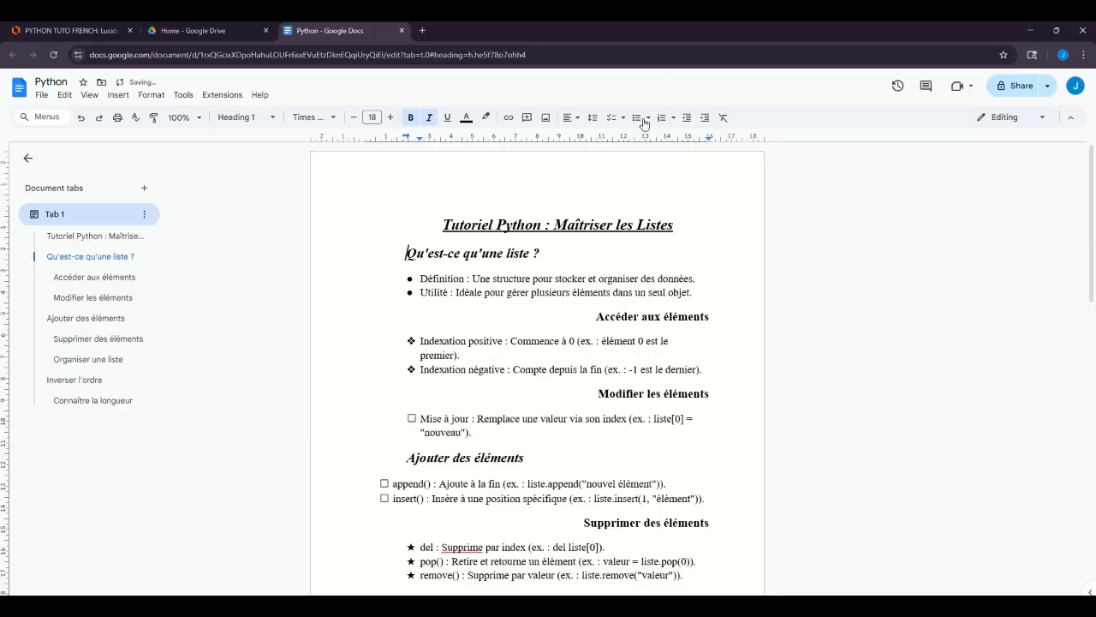
# Number the heading "Qu'est-ce qu'une liste ?" with the 1. / a. / i. numbered list style.
pyautogui.click(674, 120)
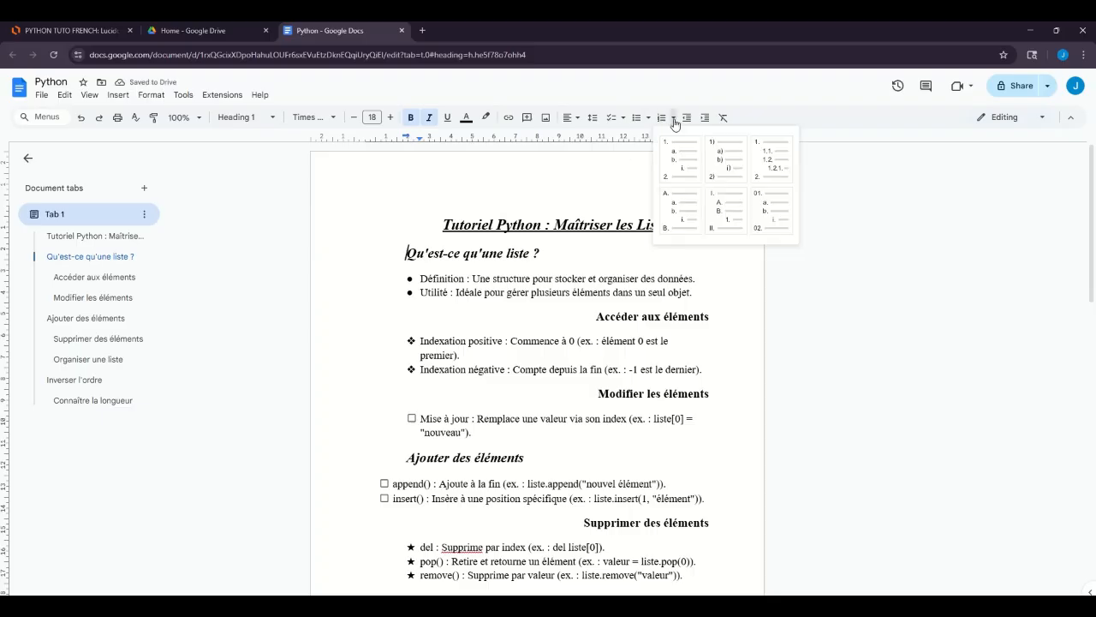
pyautogui.click(680, 159)
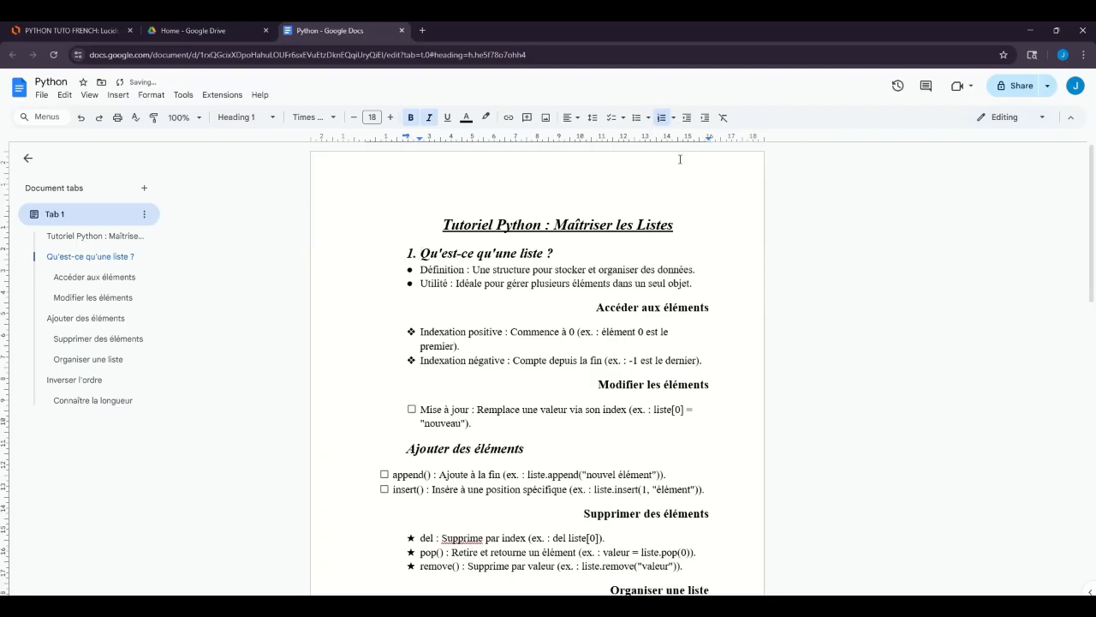
# Try the default numbered list on the heading "Accéder aux éléments" and remove the number again.
pyautogui.click(593, 315)
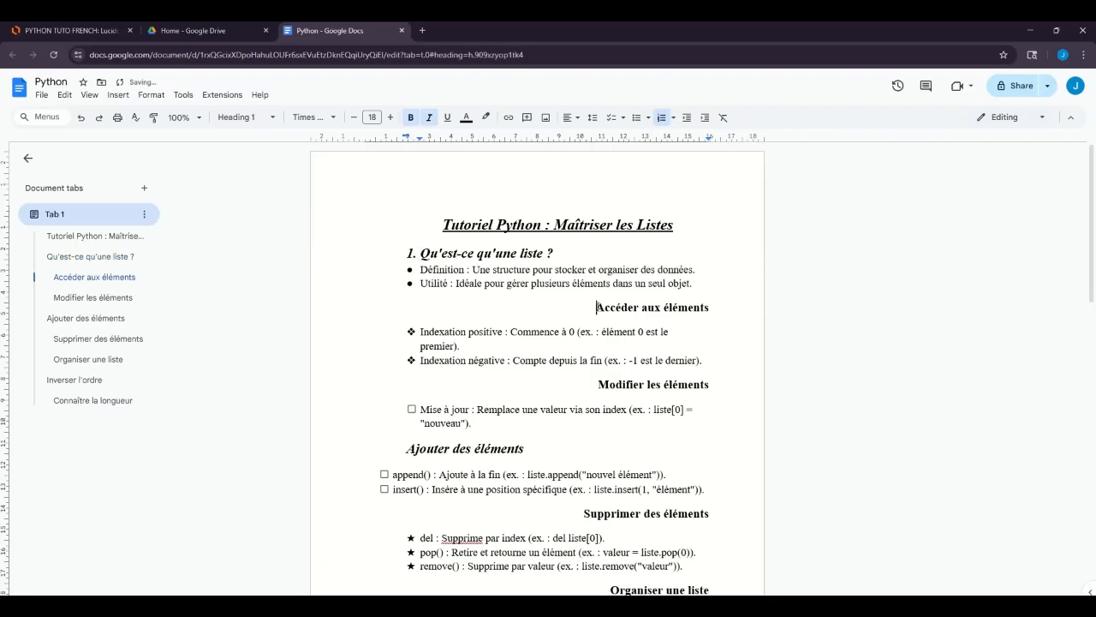
pyautogui.click(661, 120)
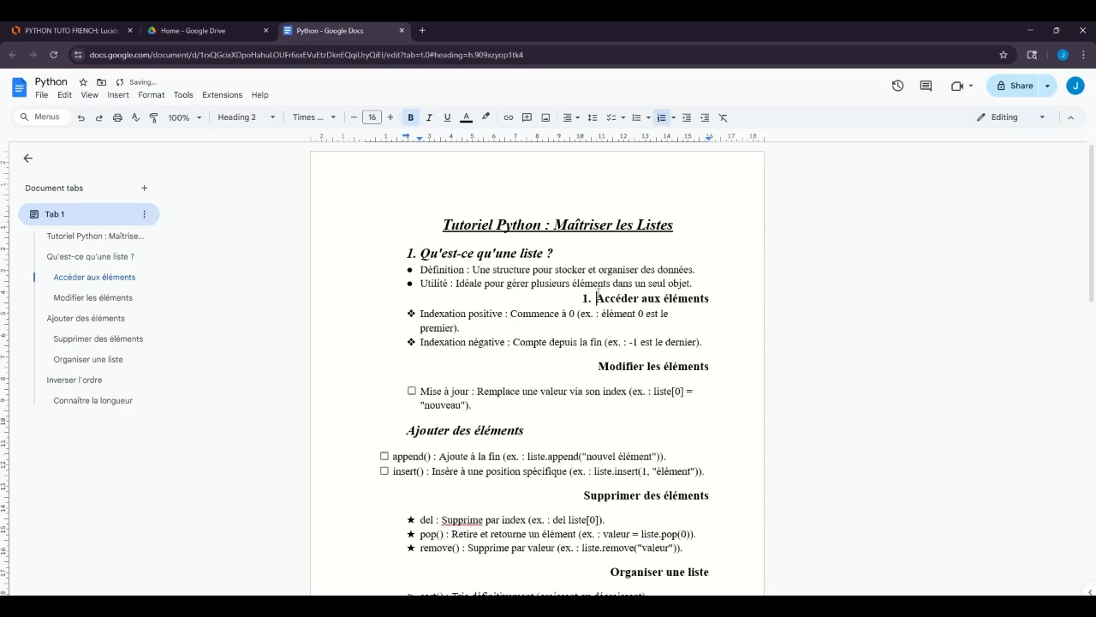
pyautogui.hotkey('ctrl', 'z')
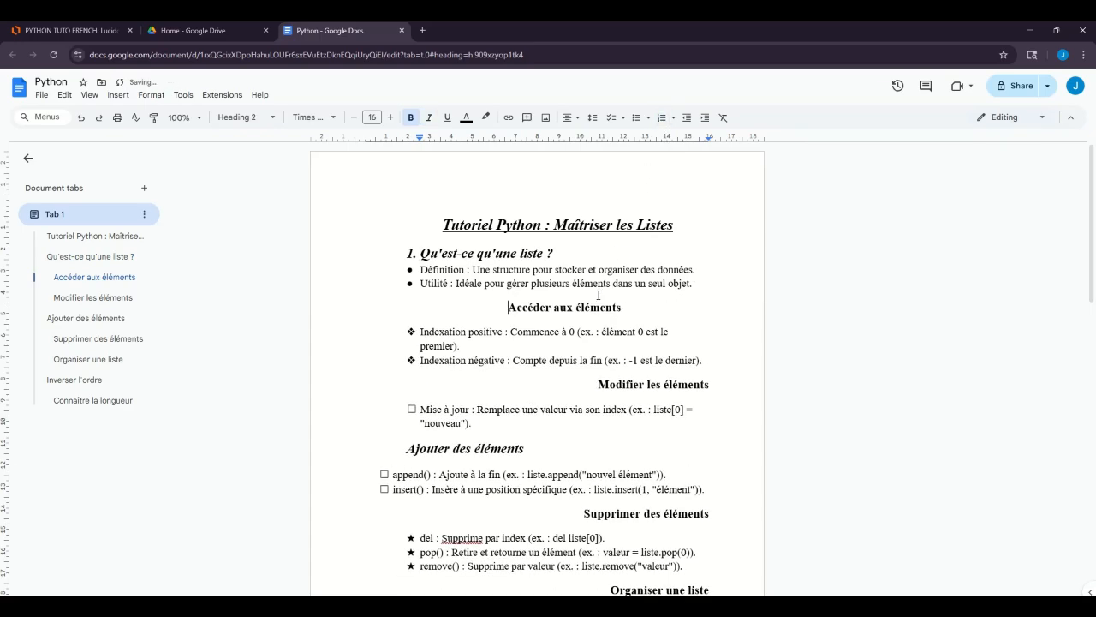
pyautogui.hotkey('ctrl', 'y')
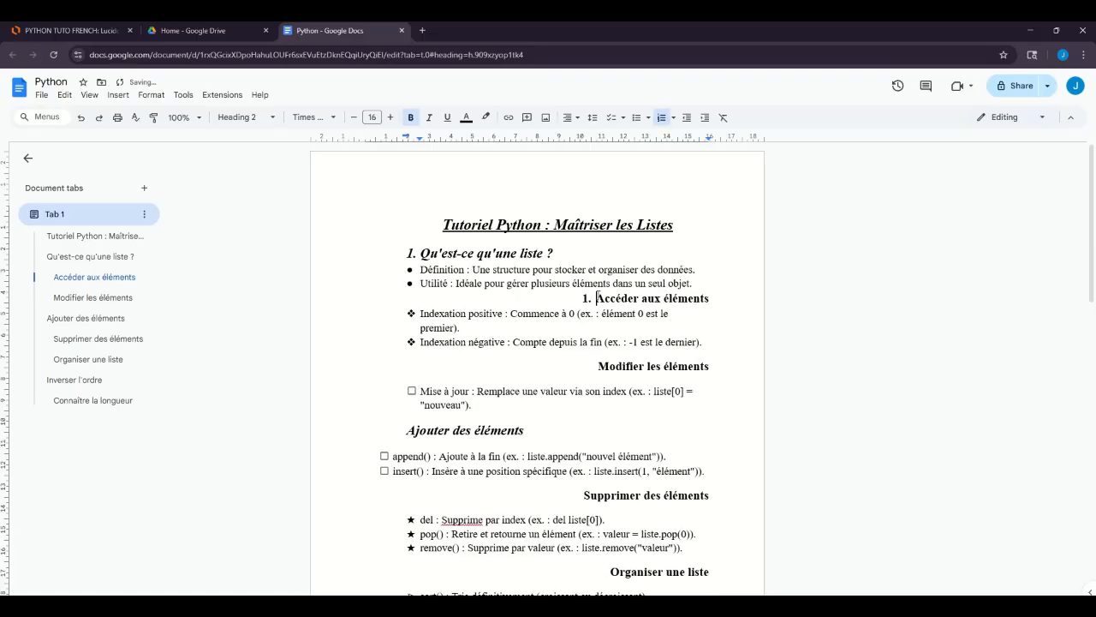
pyautogui.press('BackSpace')
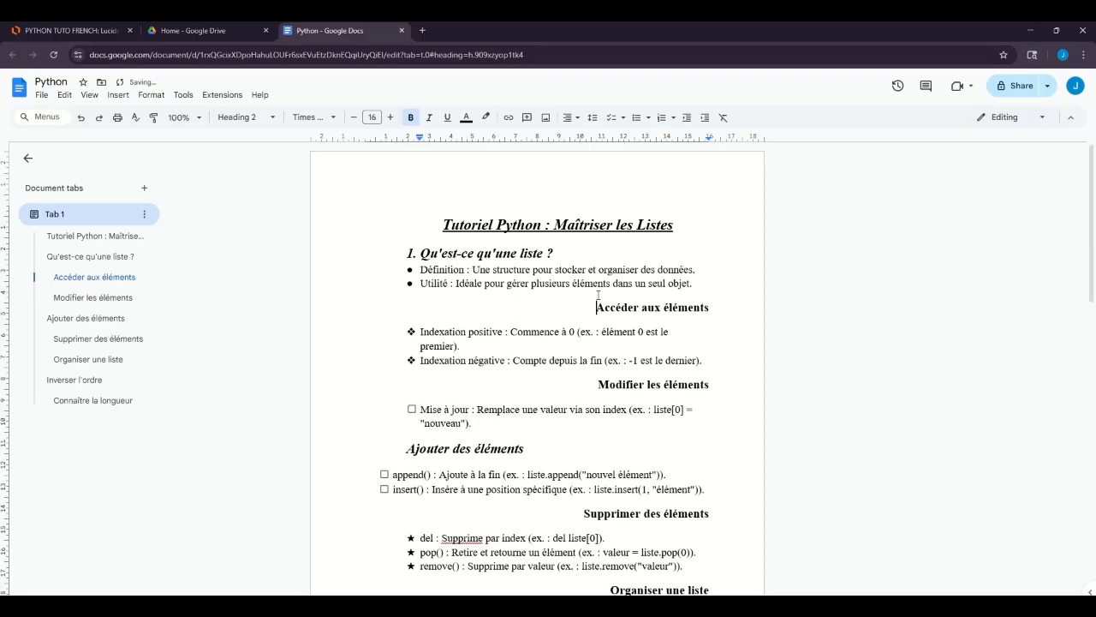
# Number the headings "Accéder aux éléments" as 2., "Modifier les éléments" as 3. and "Ajouter des éléments" as a.
pyautogui.hotkey('ctrl', 'z')
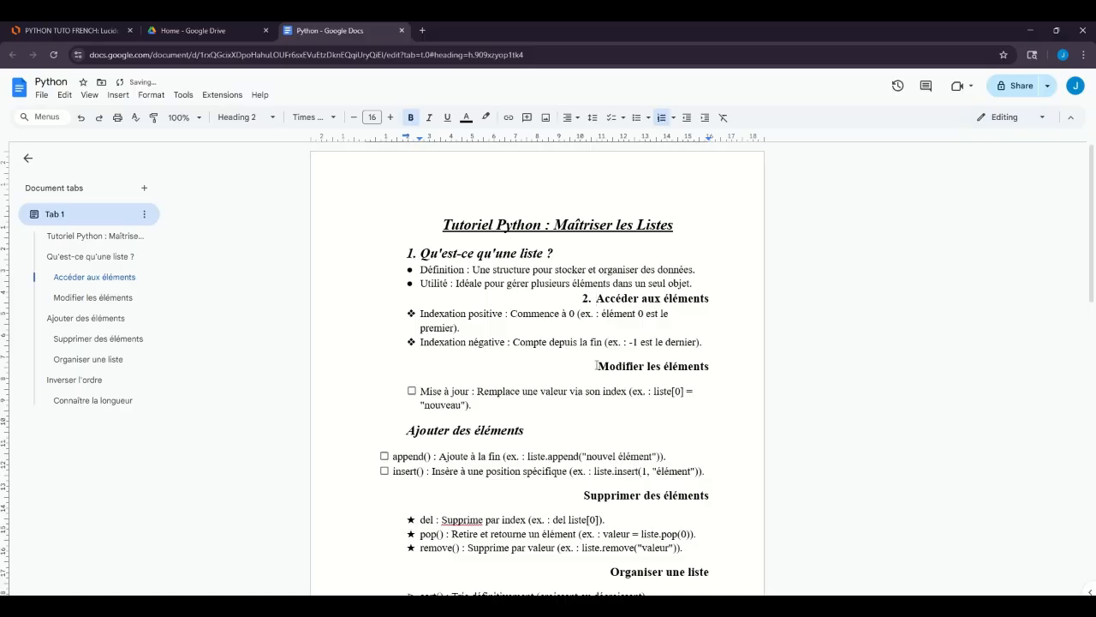
pyautogui.click(597, 366)
pyautogui.press('BackSpace')
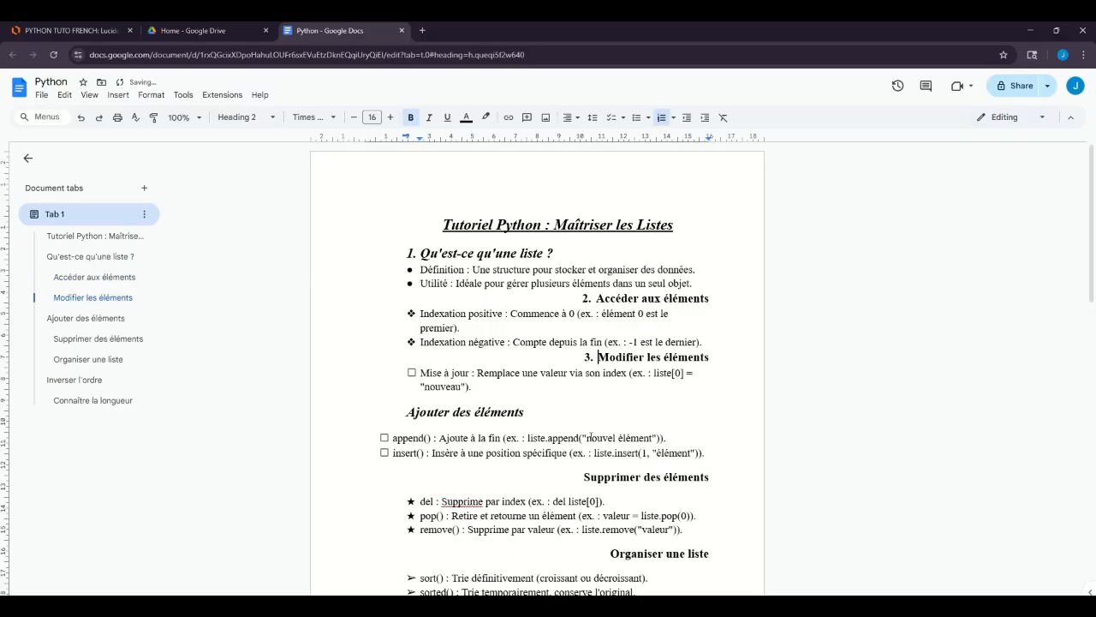
pyautogui.click(405, 412)
pyautogui.press('BackSpace')
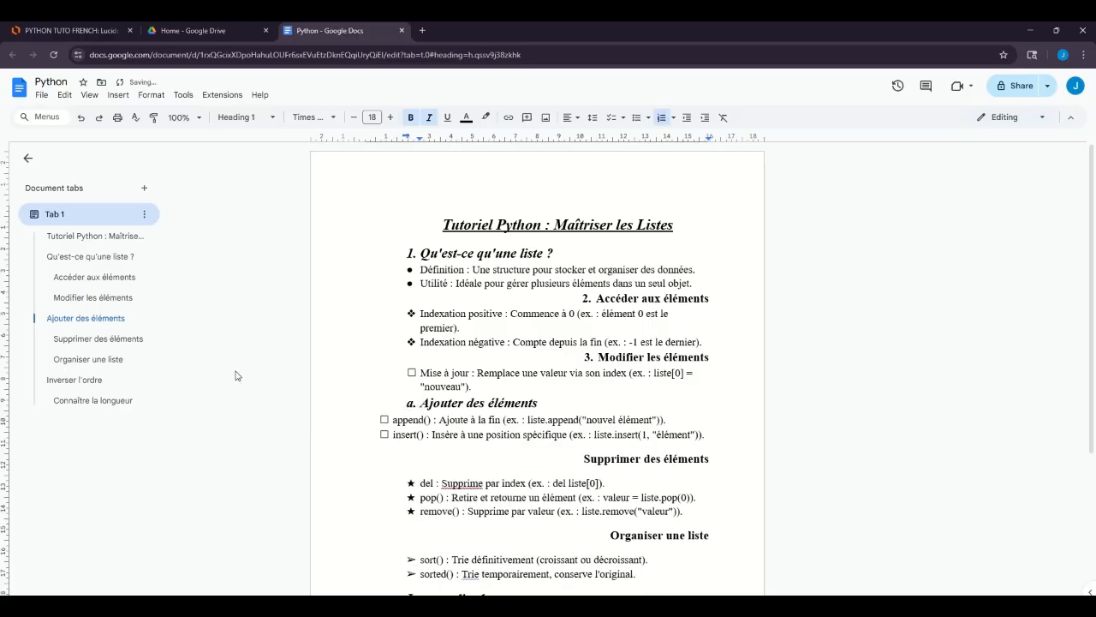
# Try a manually written "3." and "4." in front of the heading "Supprimer des éléments" and delete them again.
pyautogui.click(566, 459)
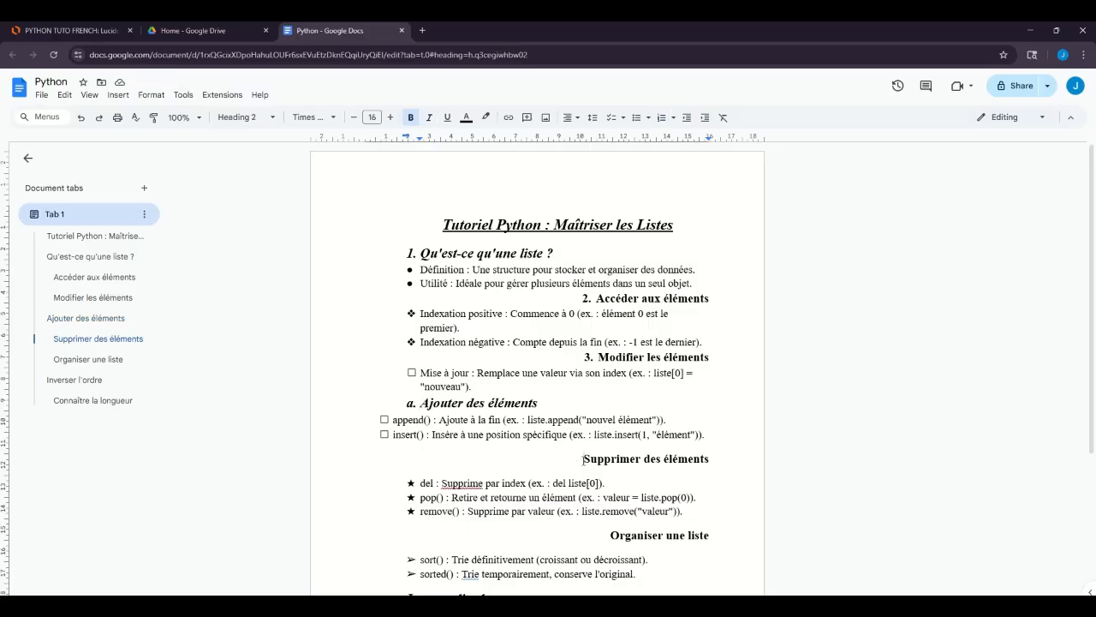
pyautogui.write('3.')
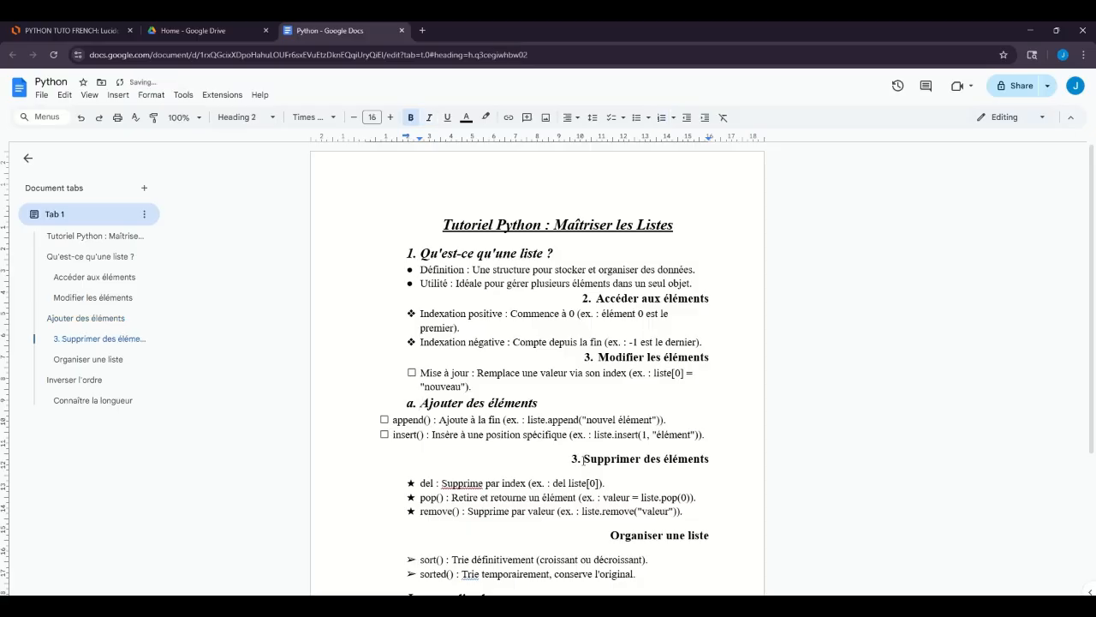
pyautogui.press('BackSpace')
pyautogui.press('BackSpace')
pyautogui.press('BackSpace')
pyautogui.write('4.')
pyautogui.moveTo(584, 460); pyautogui.dragTo(570, 460)
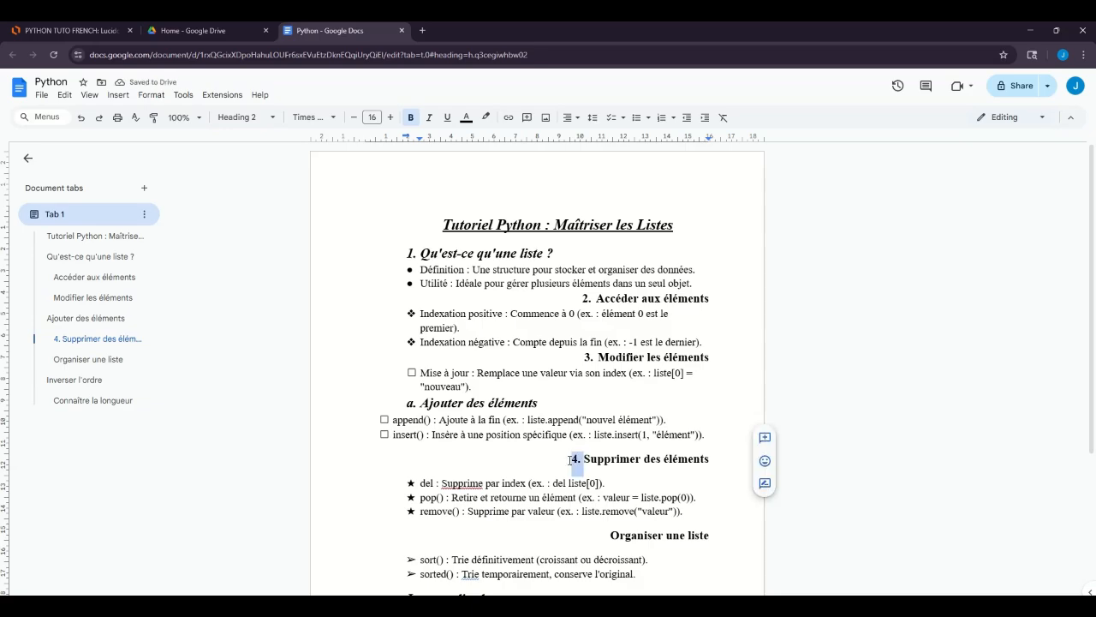
pyautogui.press('BackSpace')
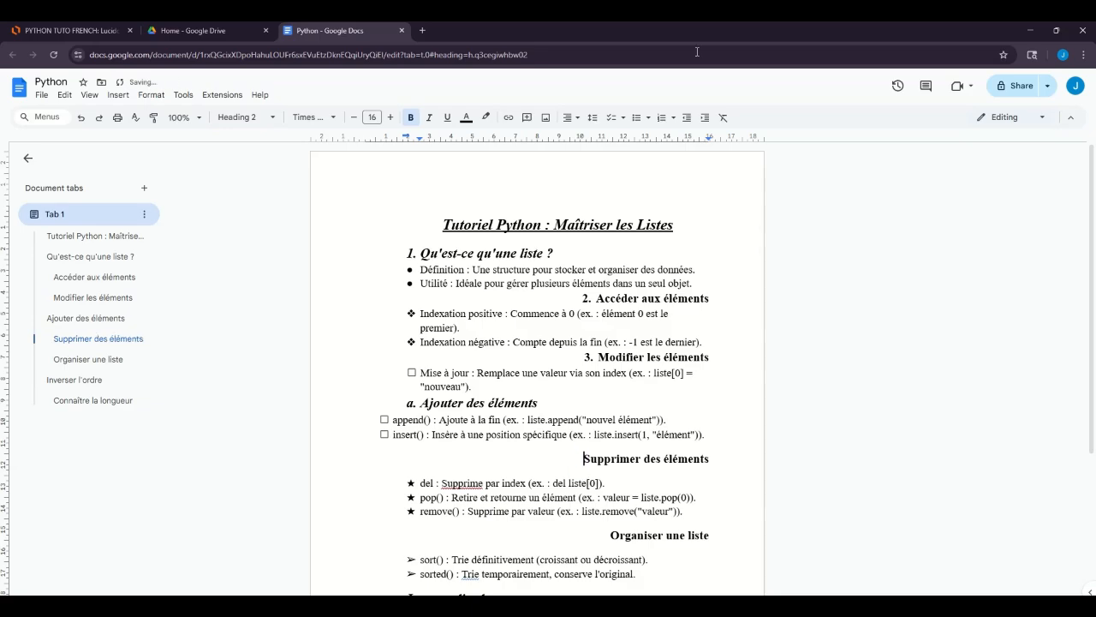
# Try the 1. / a. / i. numbered list style on "Supprimer des éléments" and select the heading numbers to compare which belong to the same list.
pyautogui.click(673, 117)
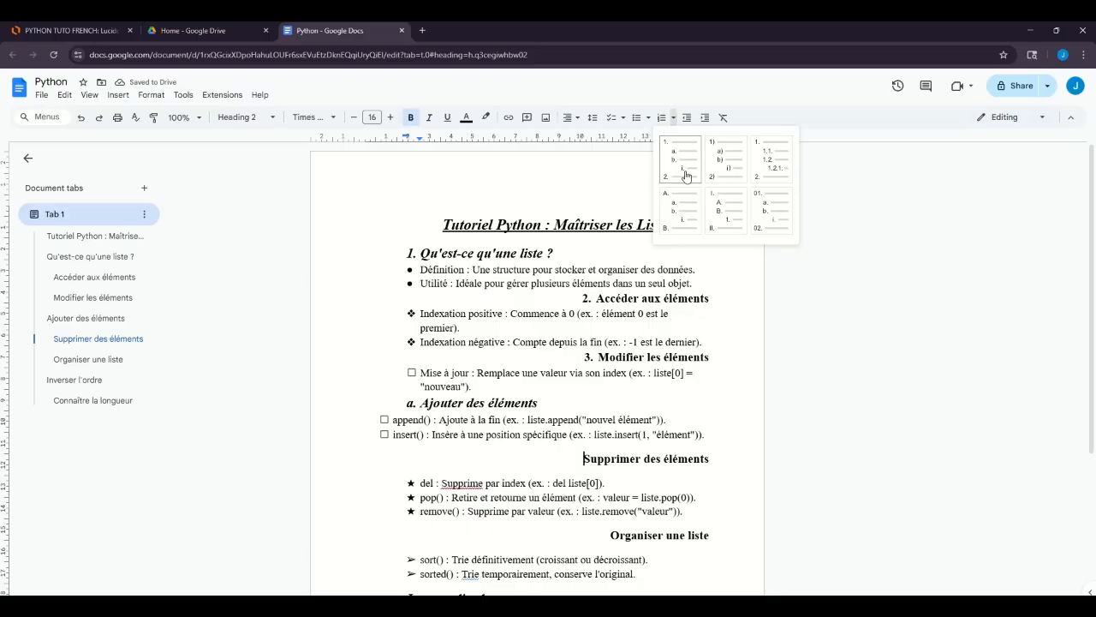
pyautogui.click(686, 176)
pyautogui.click(504, 252)
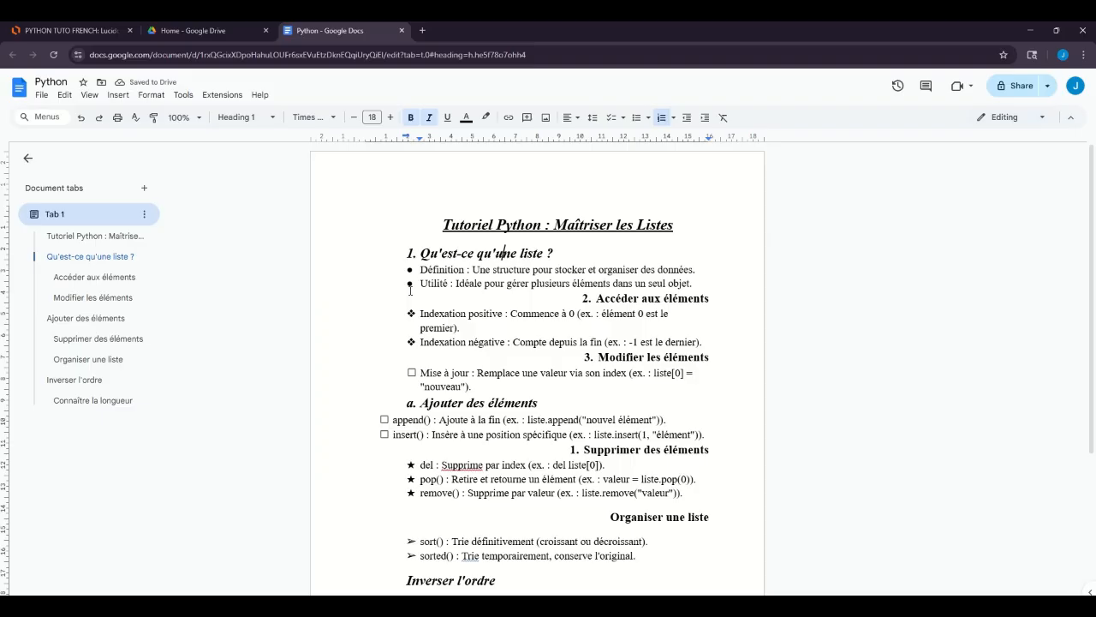
pyautogui.click(411, 254)
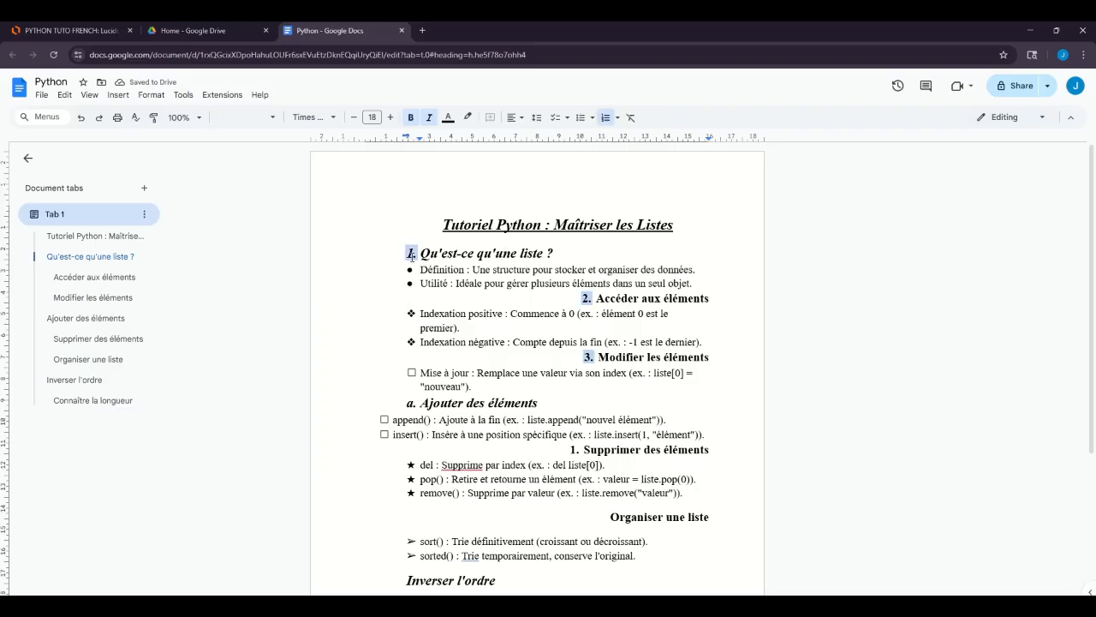
pyautogui.click(587, 298)
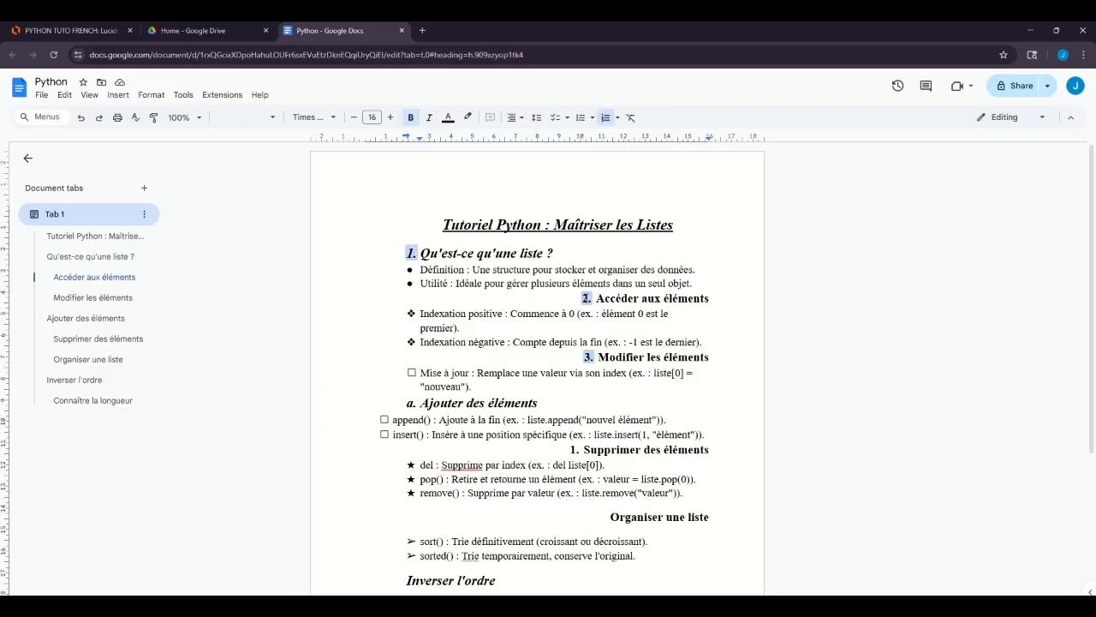
pyautogui.click(573, 449)
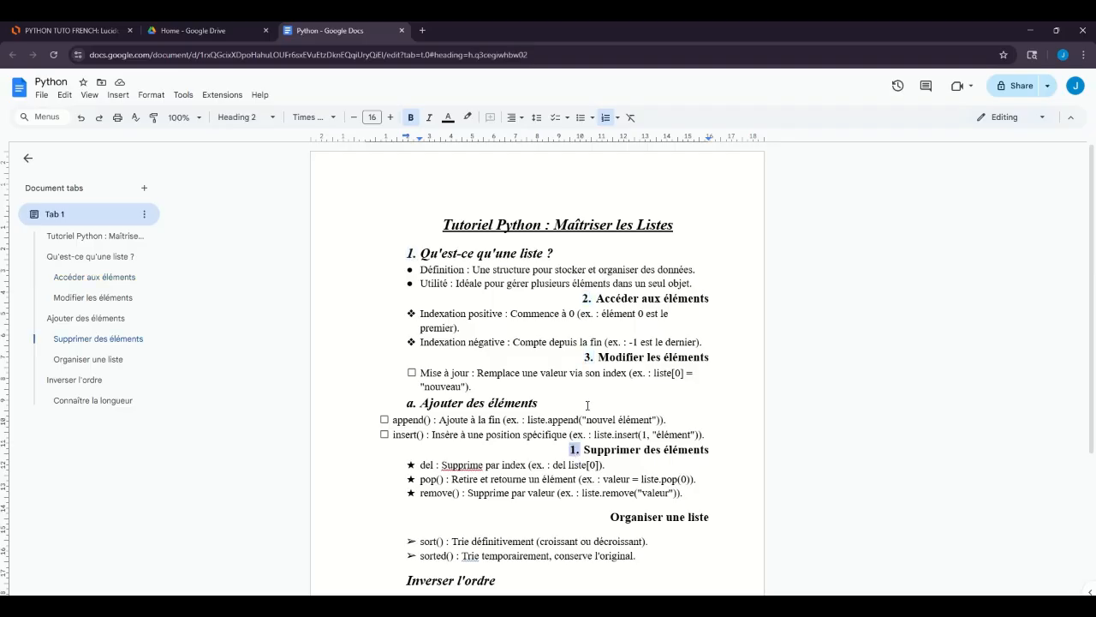
# Try adding a new numbered line below the heading "Modifier les éléments" and undo it, keeping the list number on "Supprimer des éléments".
pyautogui.click(714, 357)
pyautogui.press('Return')
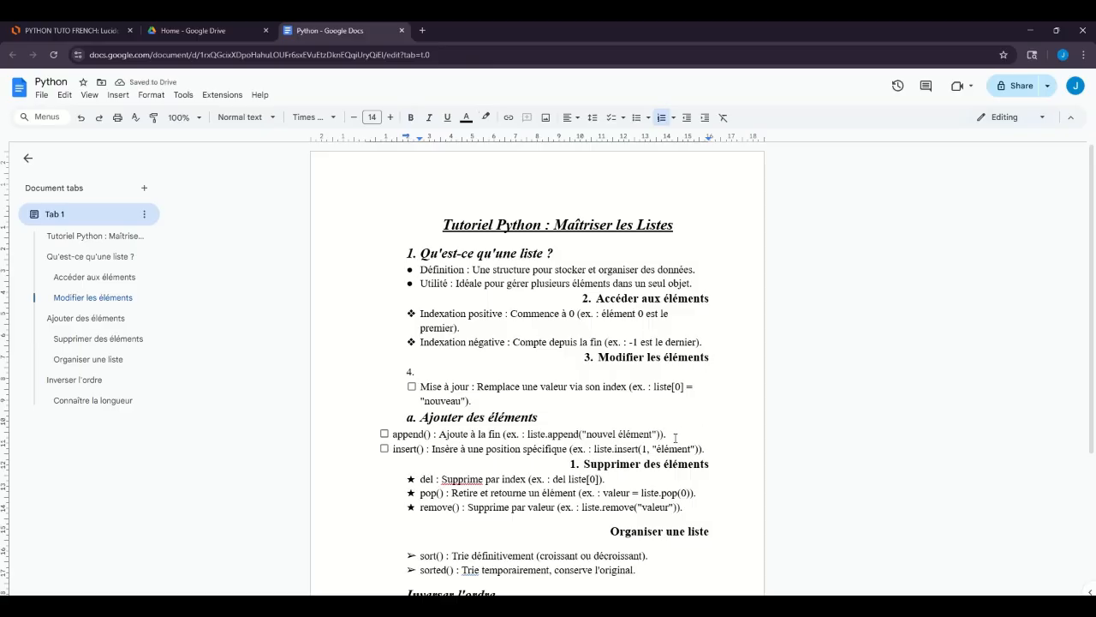
pyautogui.hotkey('ctrl', 'z')
pyautogui.hotkey('ctrl', 'z')
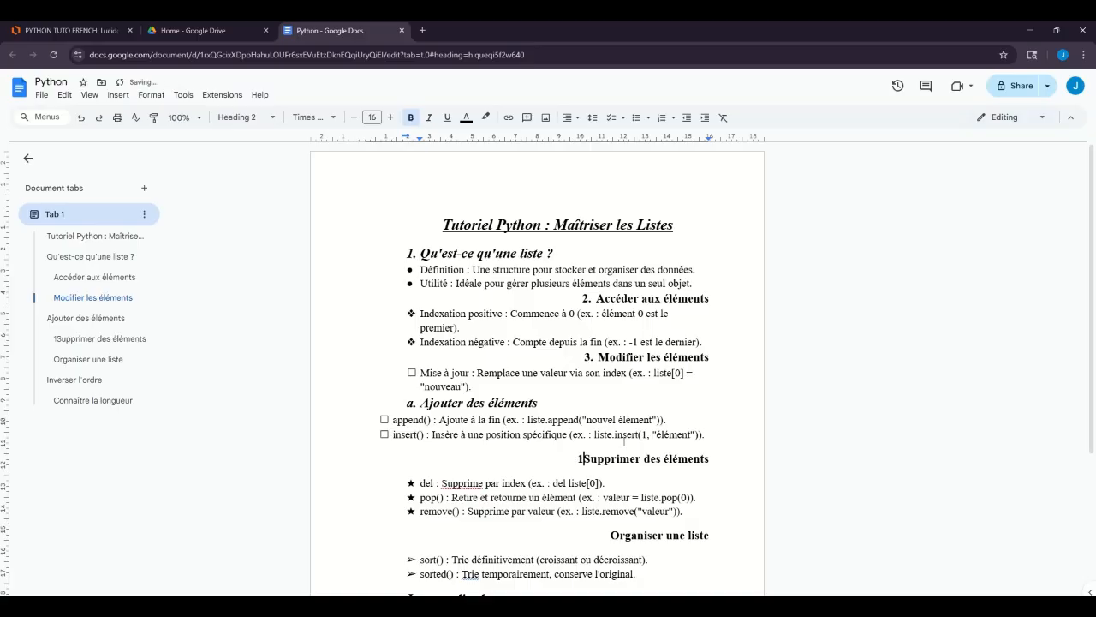
pyautogui.hotkey('ctrl', 'y')
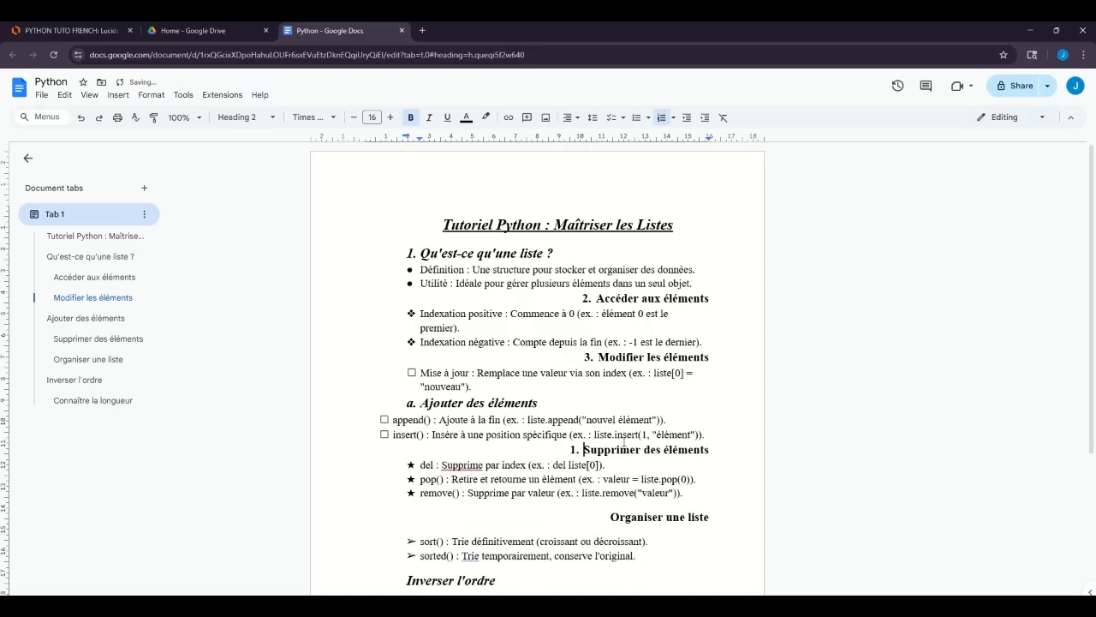
# Try inserting a 0 before the heading "Supprimer des éléments", delete it again and remove the heading's list number.
pyautogui.press('Left')
pyautogui.write('0')
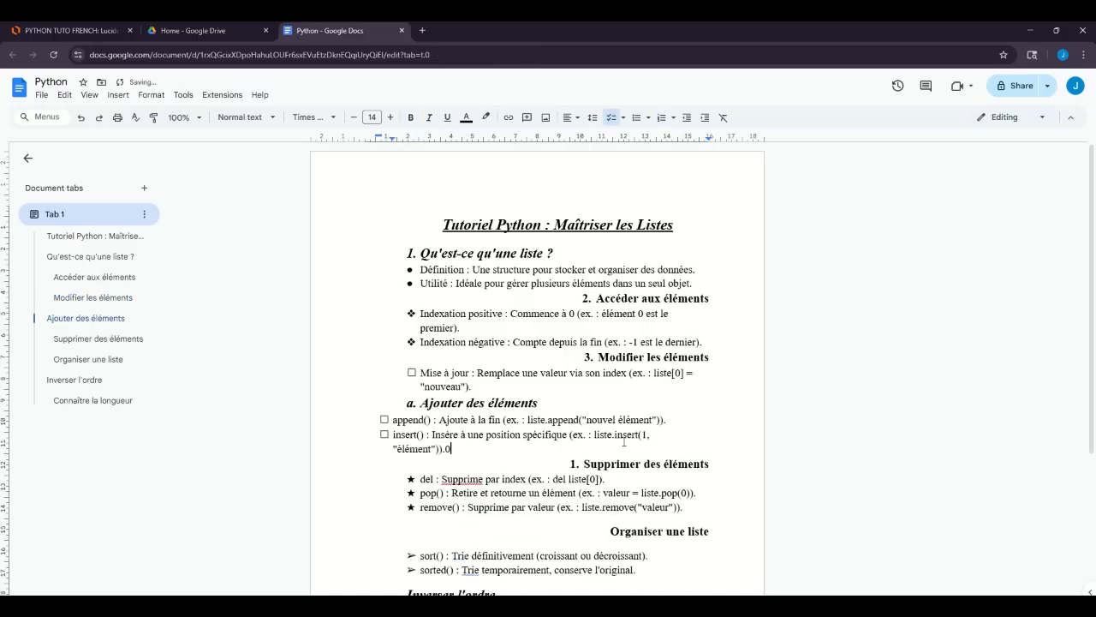
pyautogui.press('BackSpace')
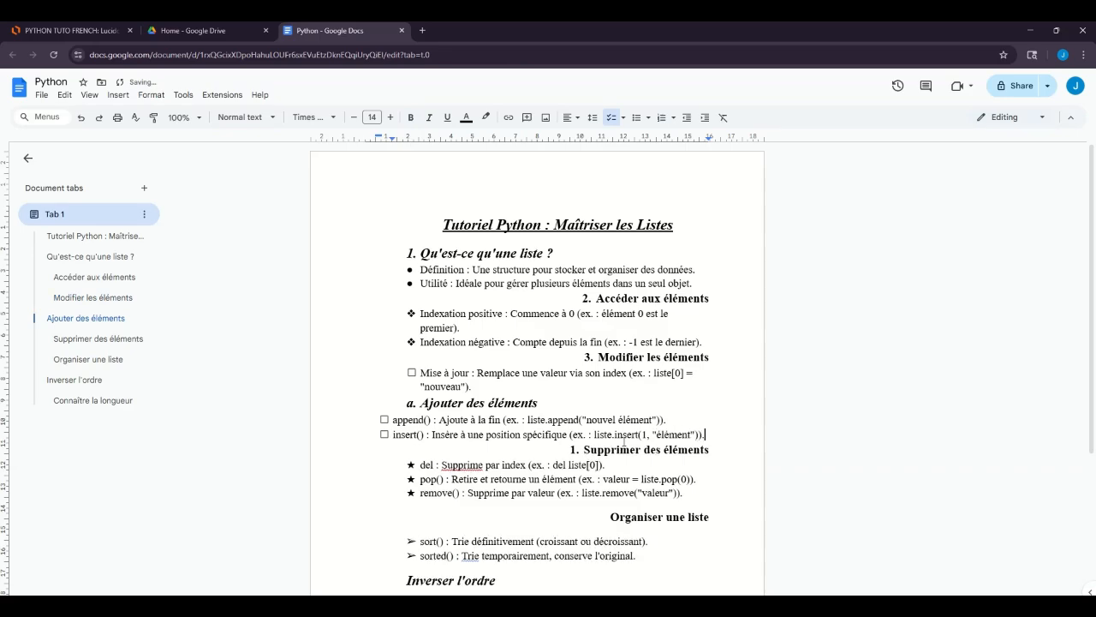
pyautogui.press('Right')
pyautogui.press('BackSpace')
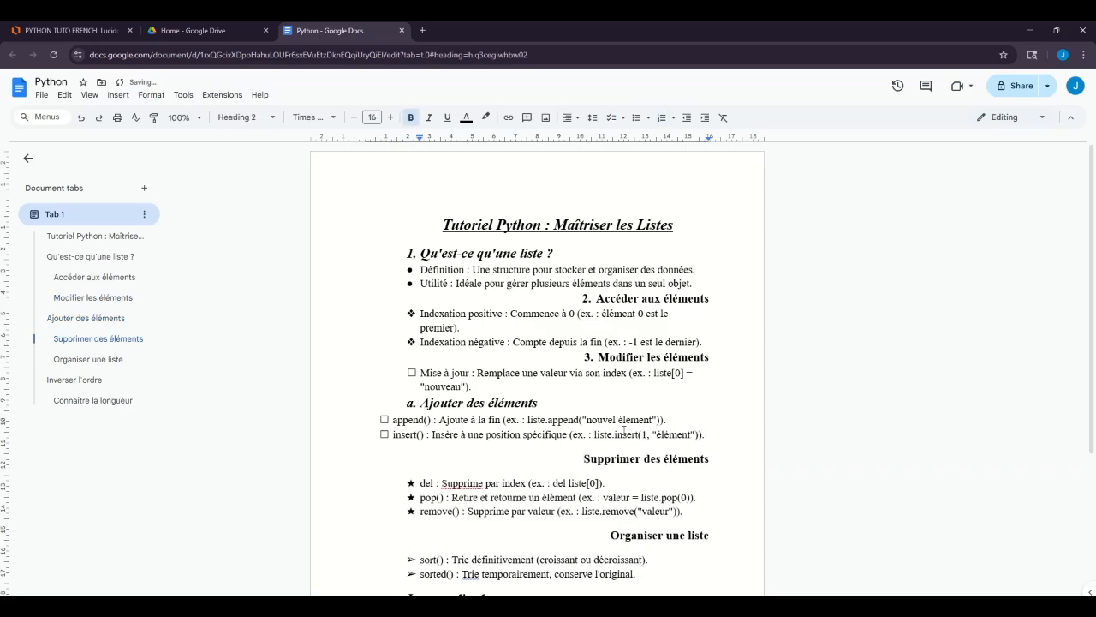
# Try manually written "4." and "5." in front of "Supprimer des éléments" and "Organiser une liste" and delete both again.
pyautogui.write('4.')
pyautogui.click(609, 535)
pyautogui.write('5.')
pyautogui.press('BackSpace')
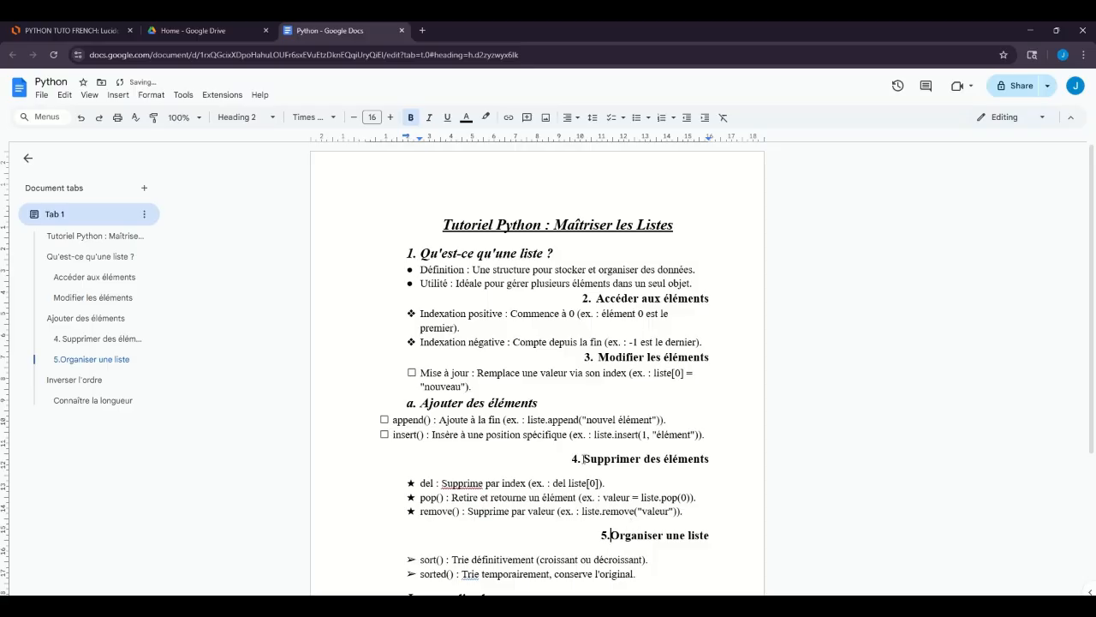
pyautogui.moveTo(583, 459); pyautogui.dragTo(601, 479)
pyautogui.press('BackSpace')
pyautogui.scroll(-1, 600, 463)
pyautogui.press('BackSpace')
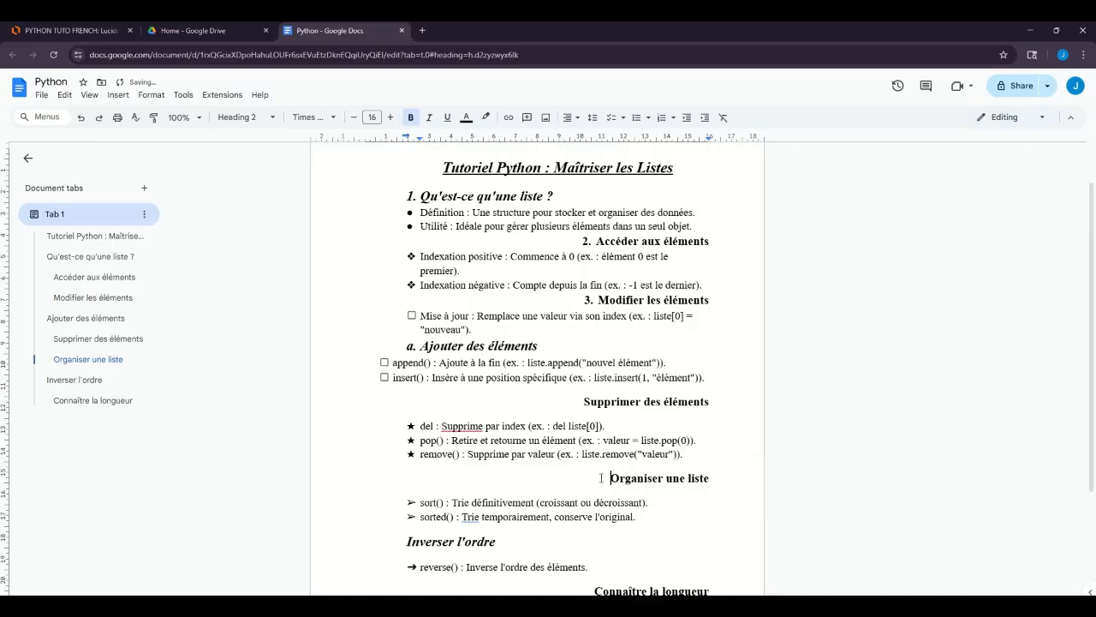
# Number the heading "Supprimer des éléments" with the 1. / 1.1. / 1.2.1. numbered list style.
pyautogui.scroll(-5, 587, 388)
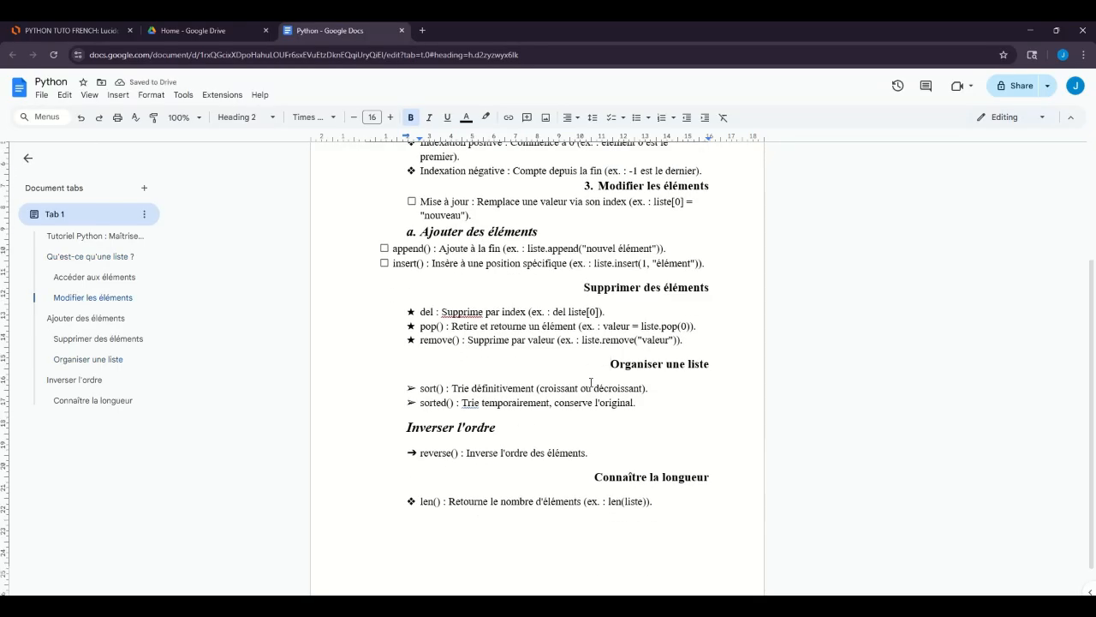
pyautogui.scroll(4, 592, 358)
pyautogui.click(585, 347)
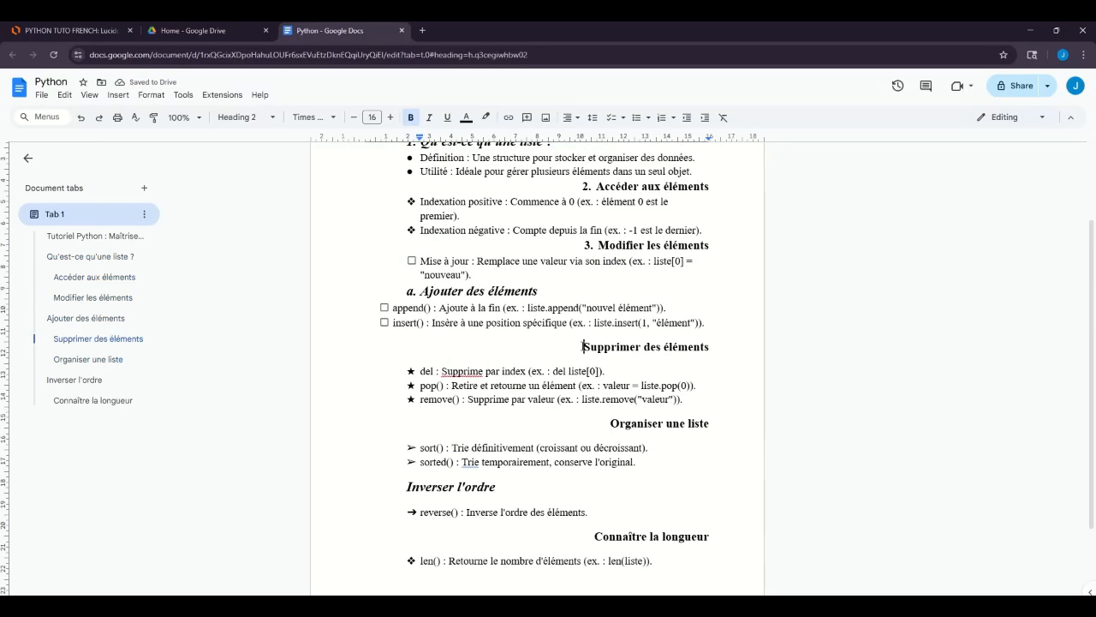
pyautogui.click(674, 119)
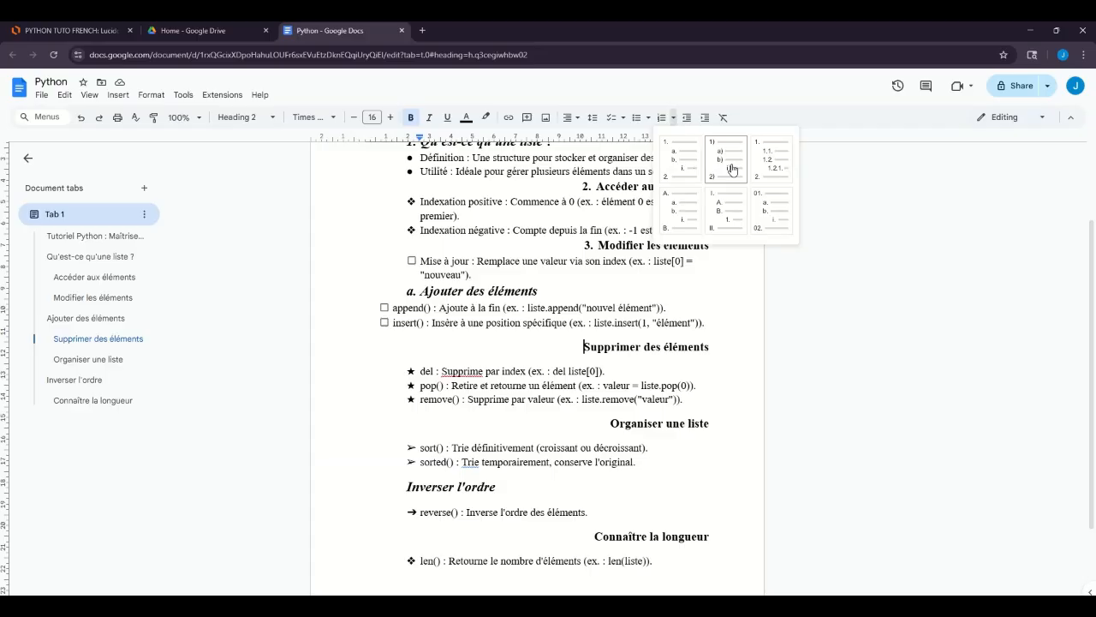
pyautogui.click(783, 166)
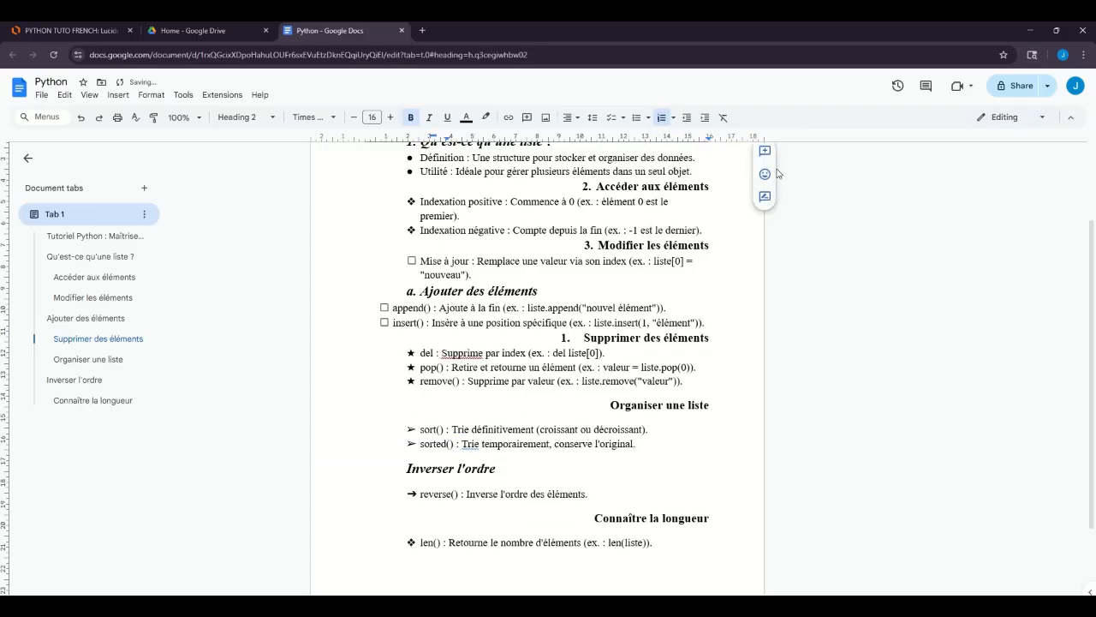
# Number the heading "Organiser une liste" with the A. / a. / i. list style.
pyautogui.click(612, 405)
pyautogui.click(674, 118)
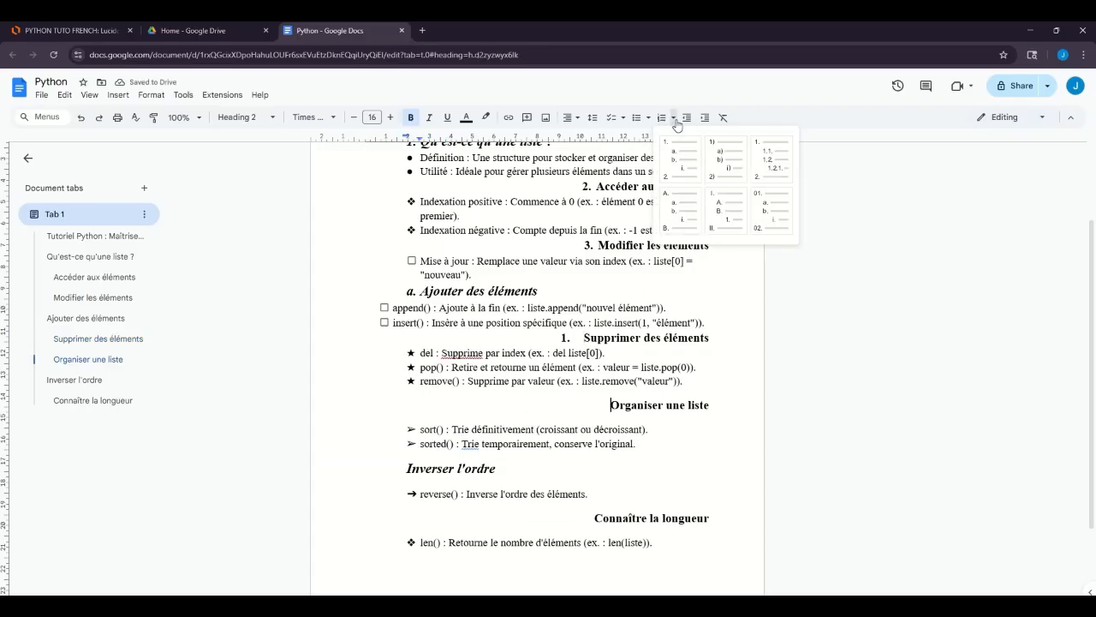
pyautogui.click(685, 224)
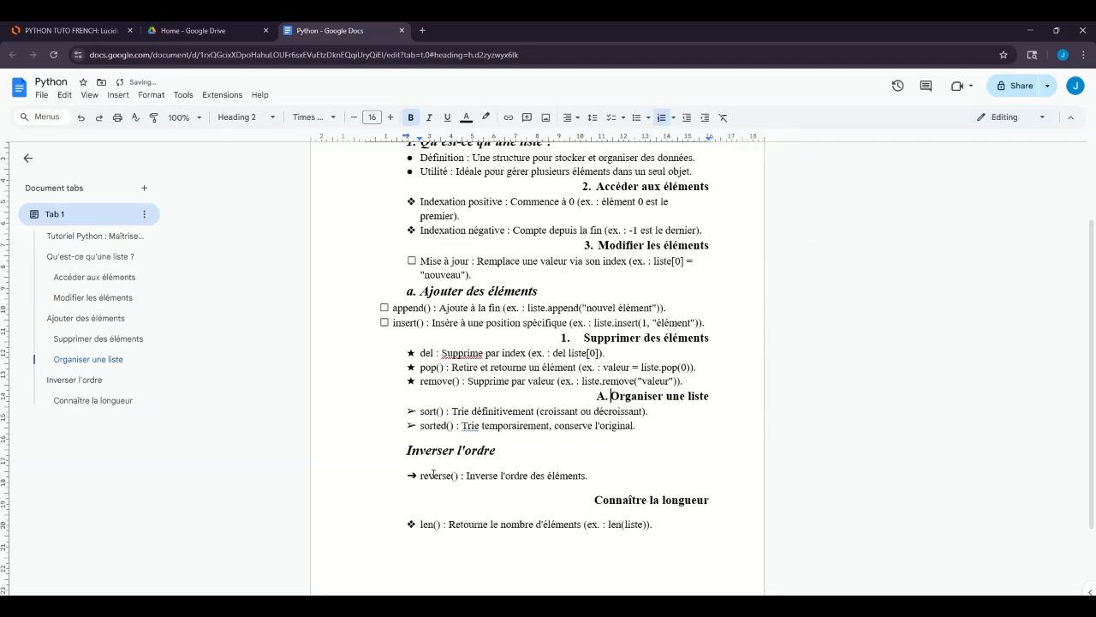
# Number the heading "Inverser l'ordre" with the Roman numeral I. / A. / 1. list style.
pyautogui.click(408, 449)
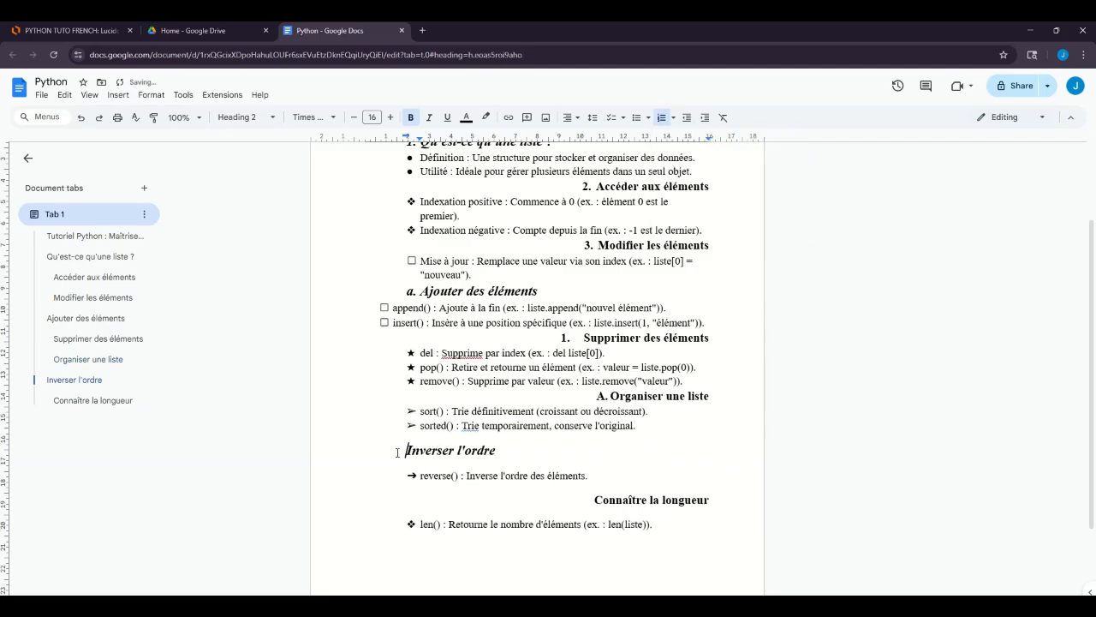
pyautogui.click(673, 119)
pyautogui.click(727, 210)
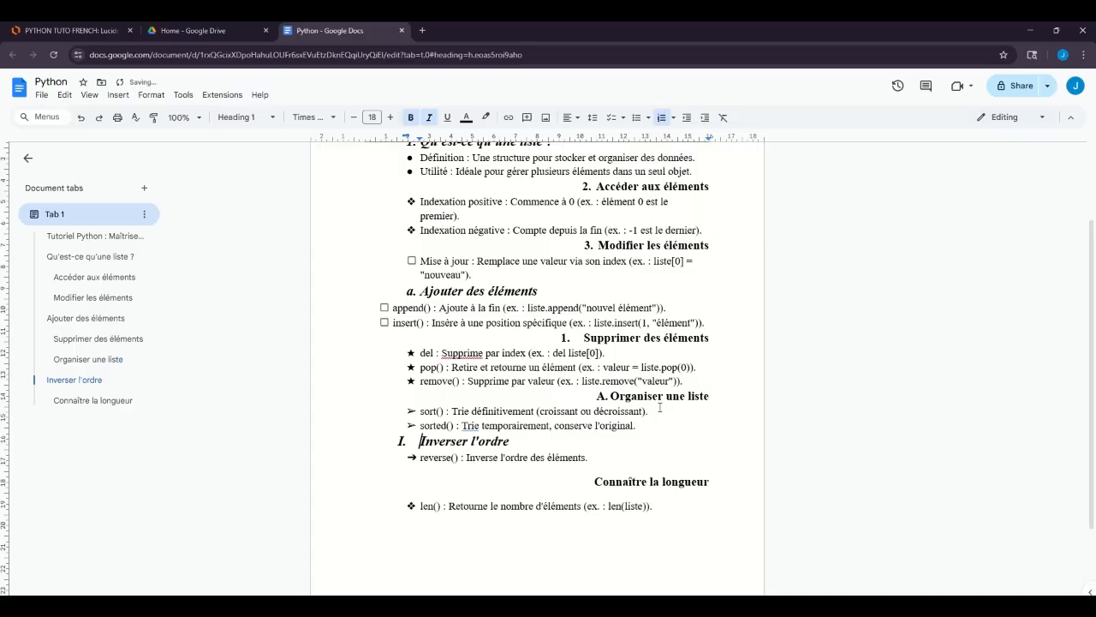
# Number the heading "Connaître la longueur" with the leading-zero 01. / a. / i. list style.
pyautogui.click(595, 482)
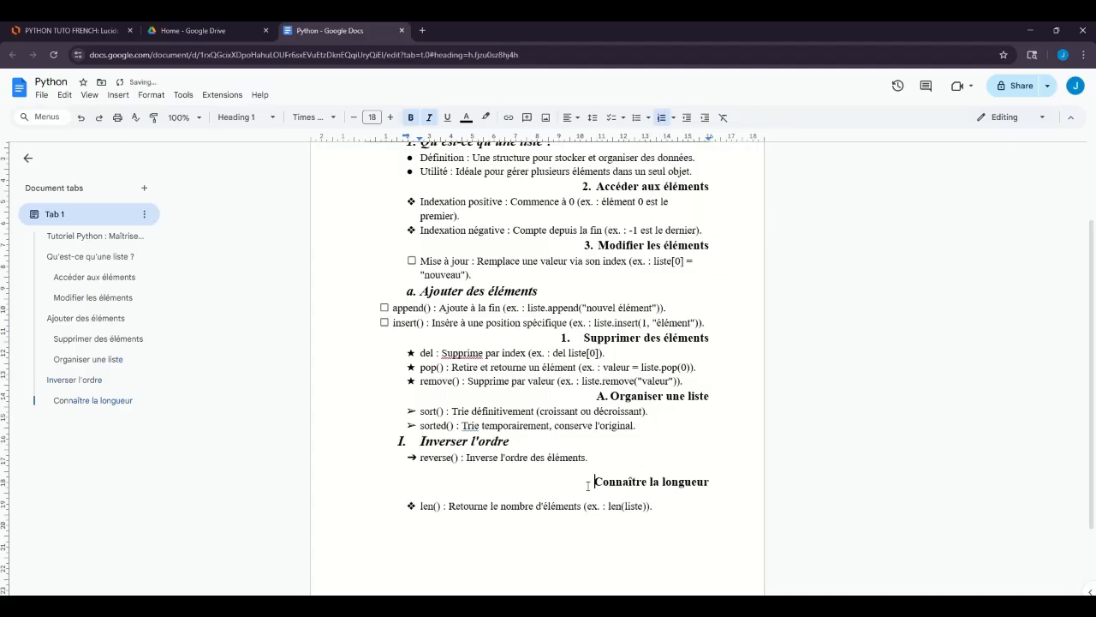
pyautogui.click(675, 119)
pyautogui.click(758, 214)
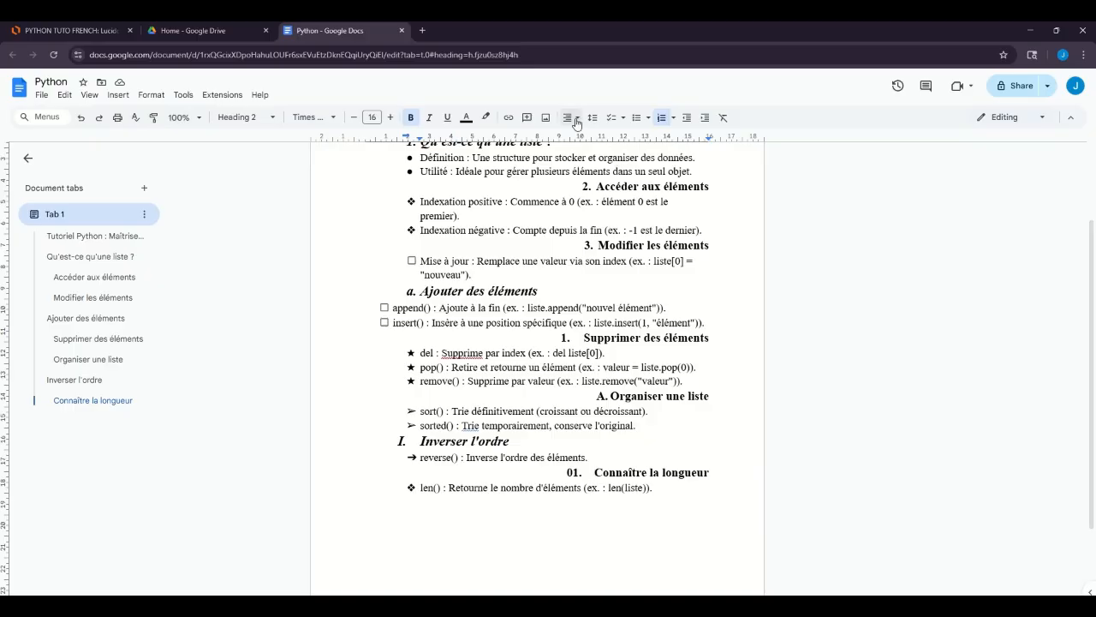
# Insert the cat photo found by a web image search for "chat" on a new unbulleted line below the last list item.
pyautogui.click(665, 493)
pyautogui.press('Return')
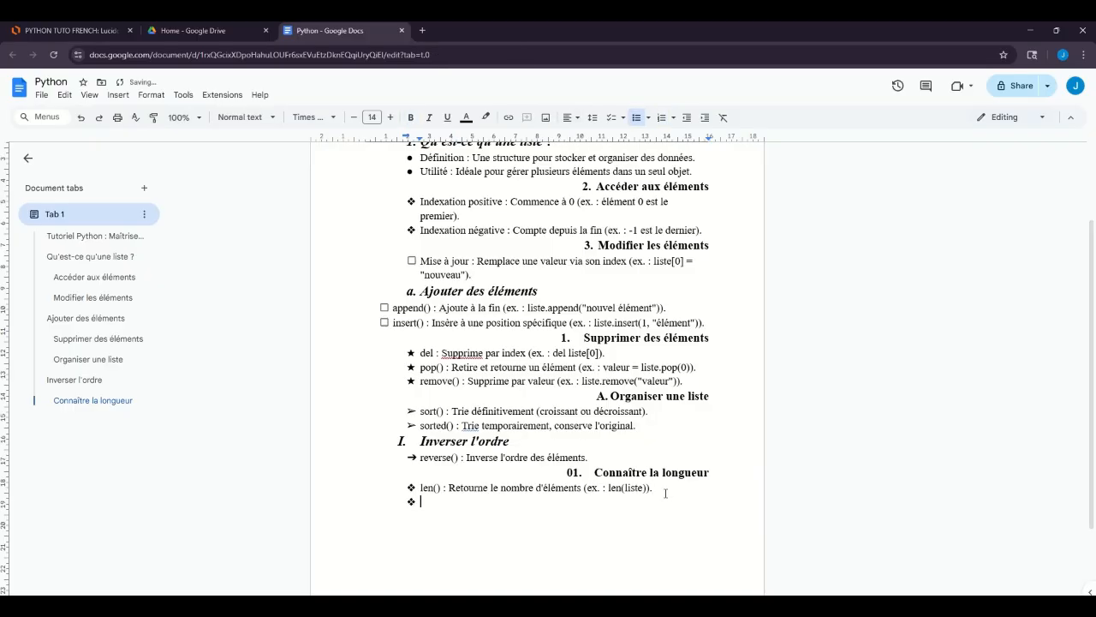
pyautogui.press('Return')
pyautogui.click(545, 118)
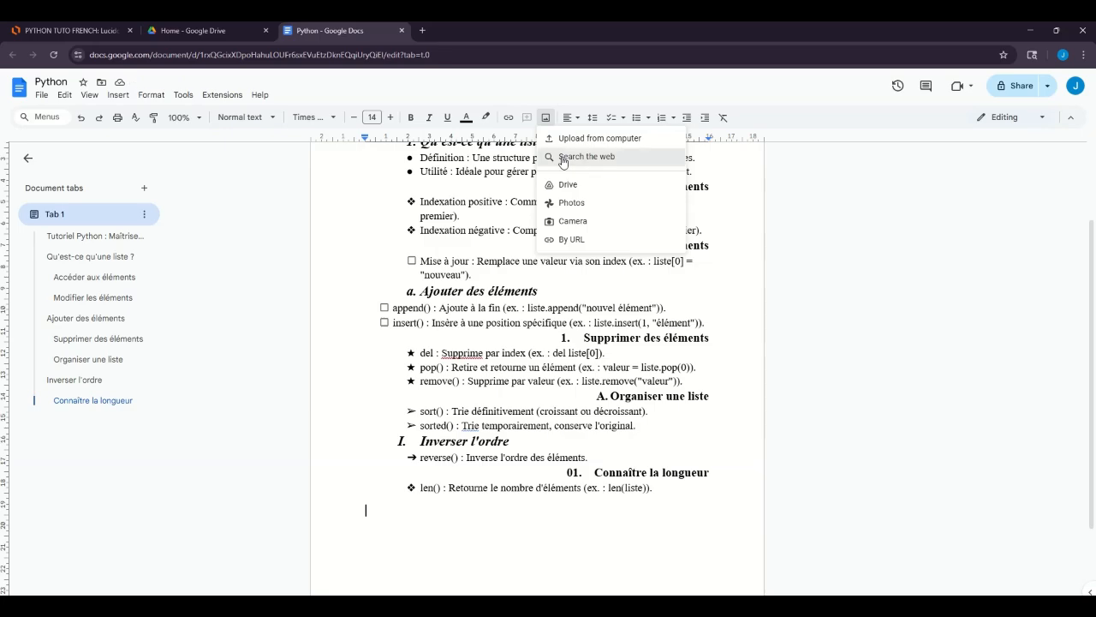
pyautogui.click(563, 157)
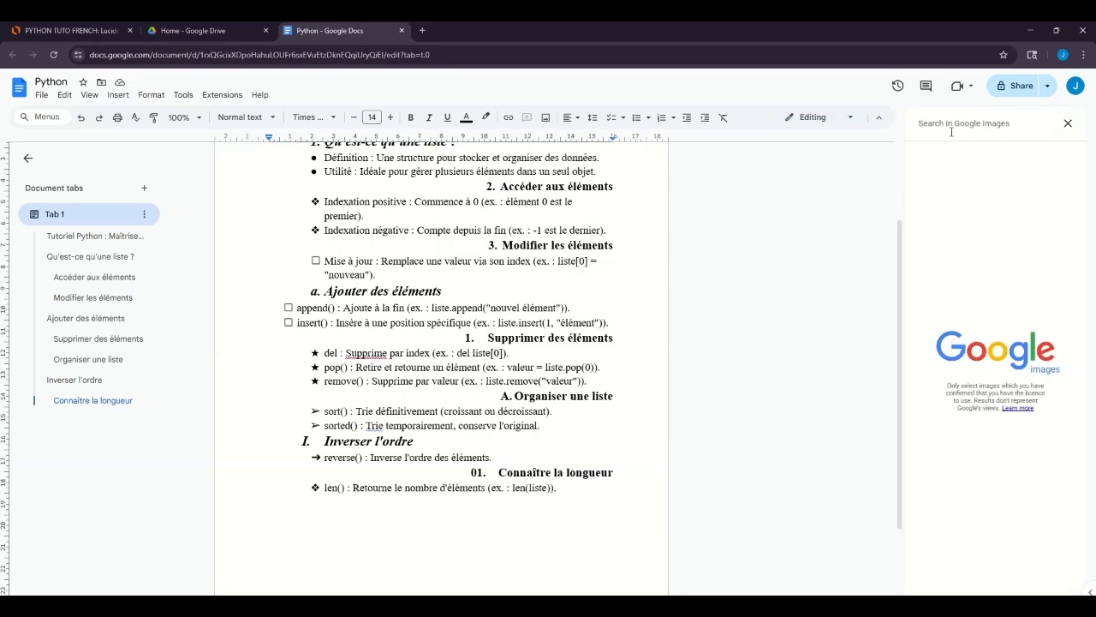
pyautogui.write('chat')
pyautogui.press('Return')
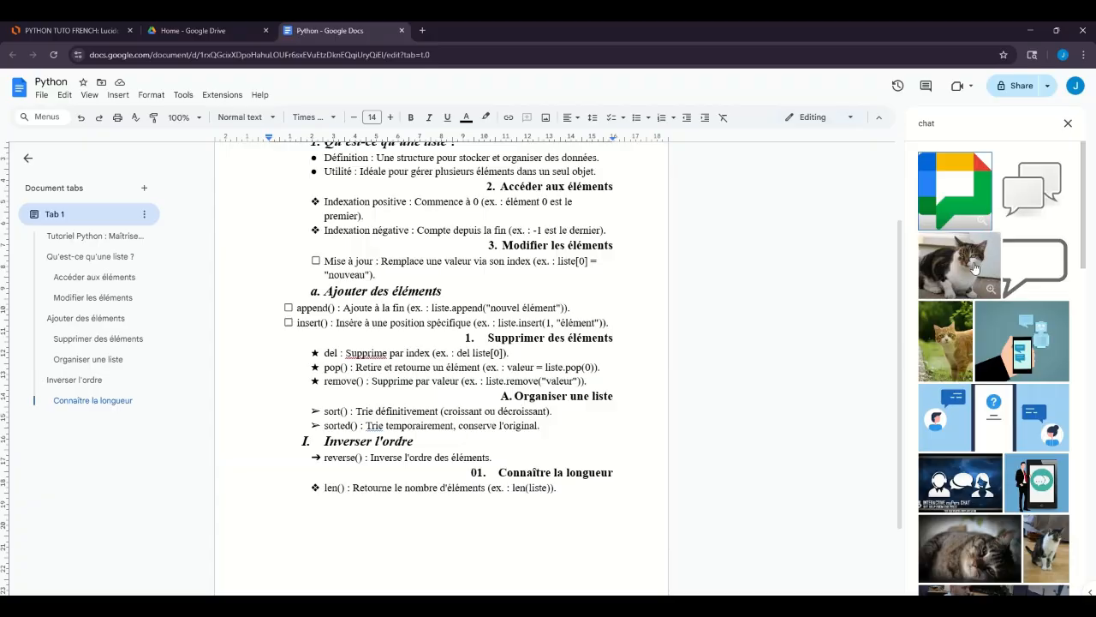
pyautogui.click(972, 271)
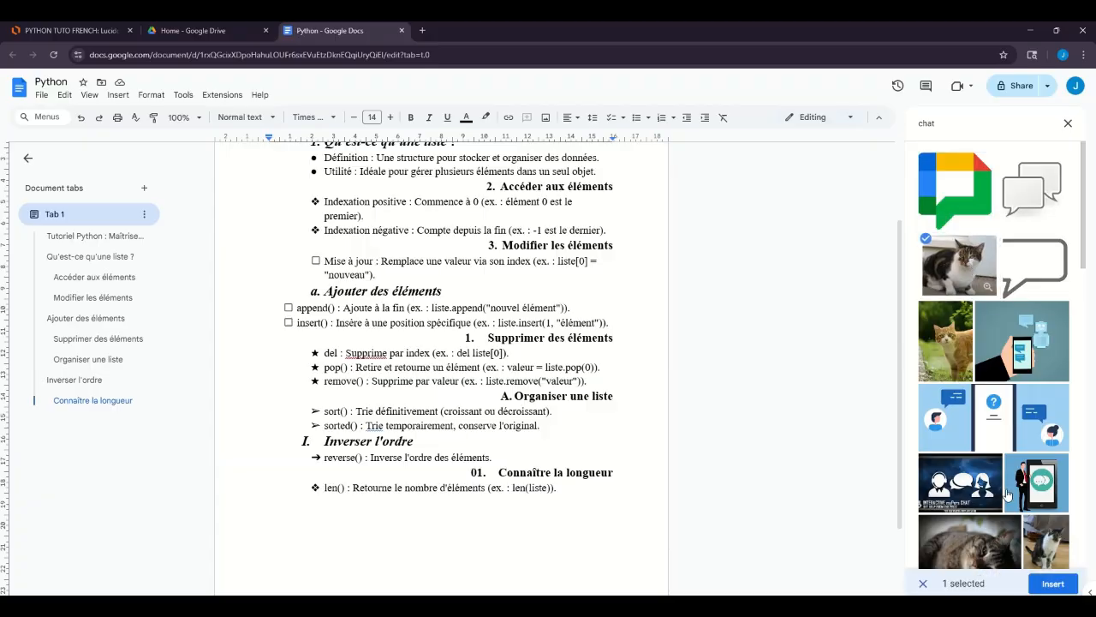
pyautogui.click(1052, 583)
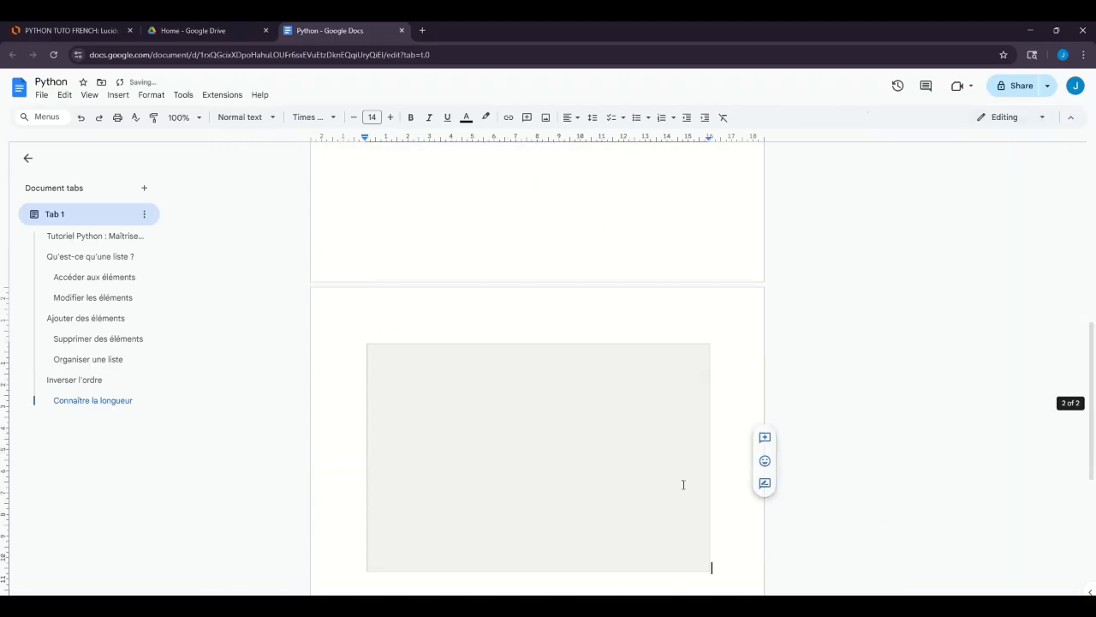
pyautogui.scroll(1, 574, 403)
pyautogui.scroll(-1, 587, 397)
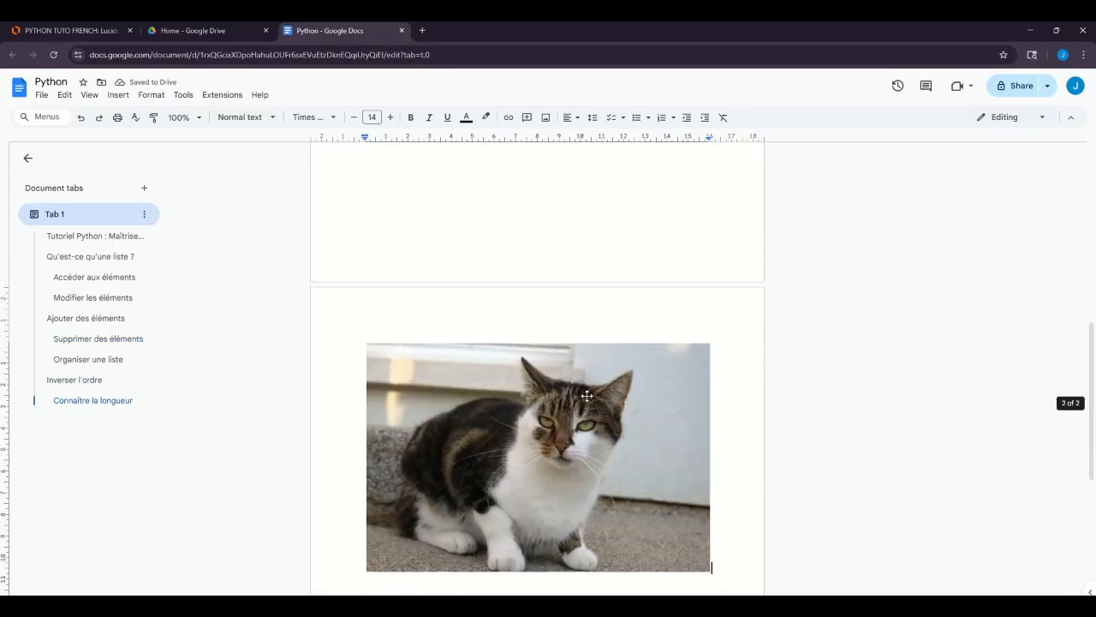
# Shrink the cat image proportionally to about 6 cm wide so it fits below the list on the first page.
pyautogui.click(583, 413)
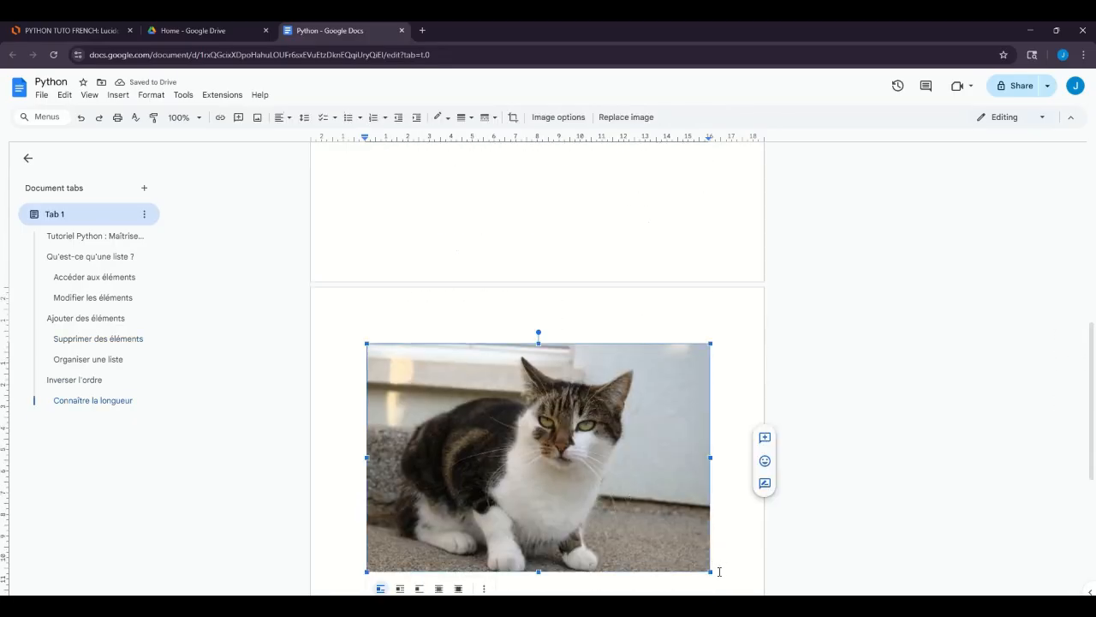
pyautogui.moveTo(709, 569); pyautogui.dragTo(492, 388)
pyautogui.scroll(3, 523, 242)
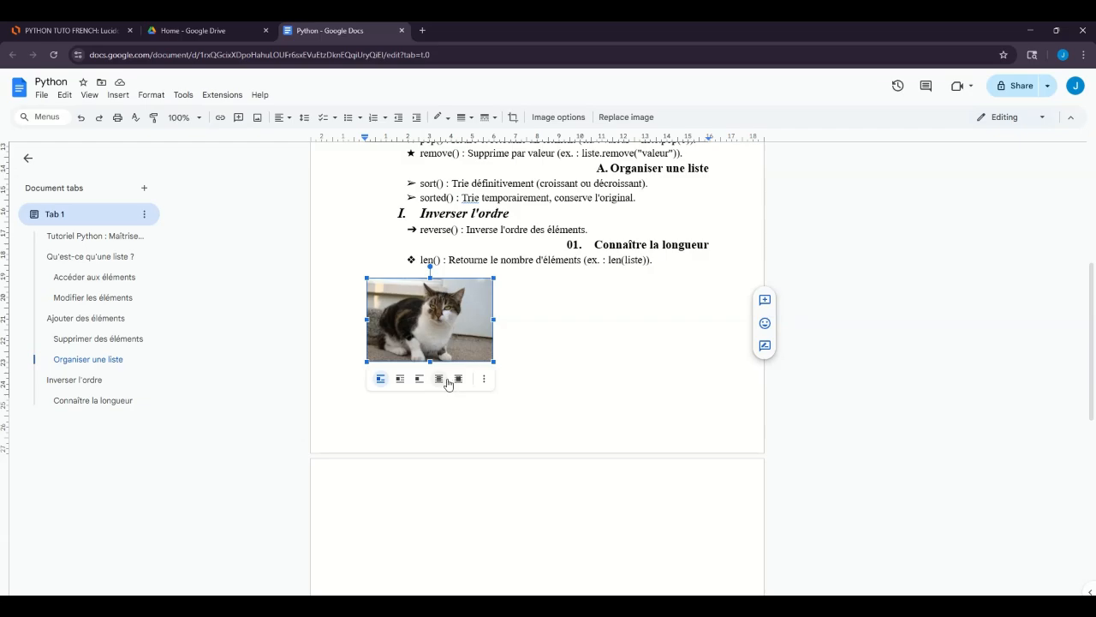
# Try the wrap, break, behind-text and in-front-of-text placements on the cat image and return it to in line with text.
pyautogui.click(397, 378)
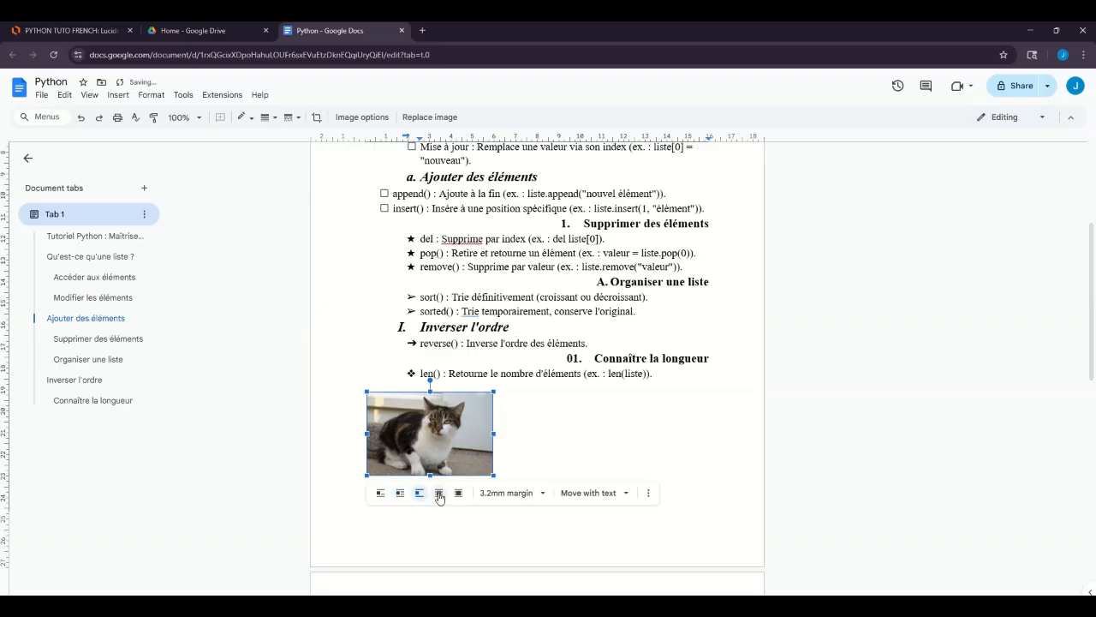
pyautogui.click(439, 494)
pyautogui.click(460, 493)
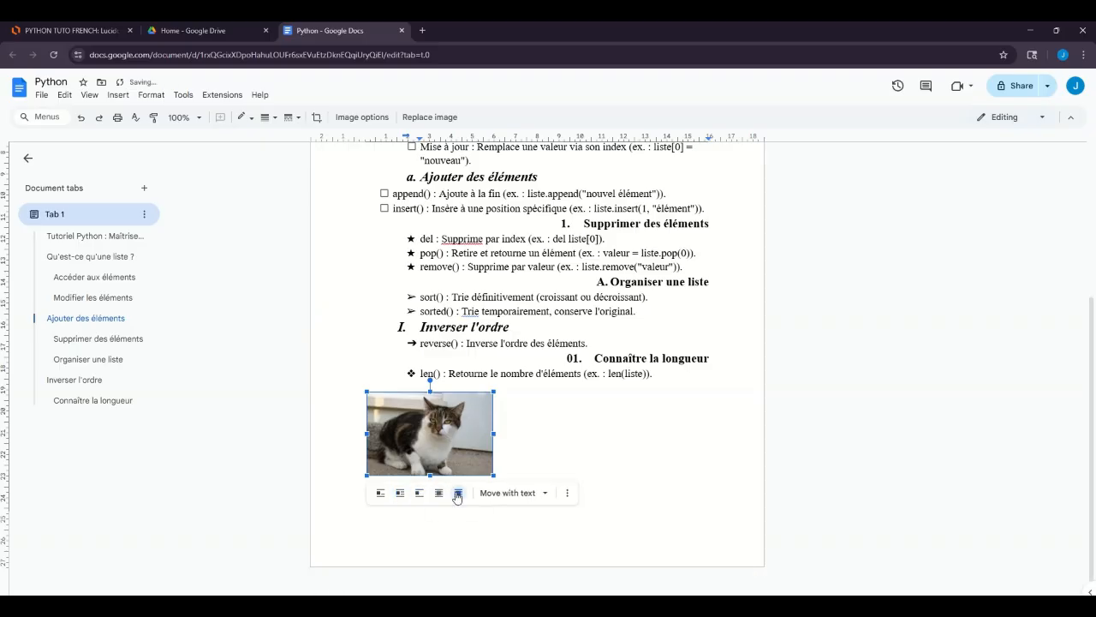
pyautogui.click(383, 494)
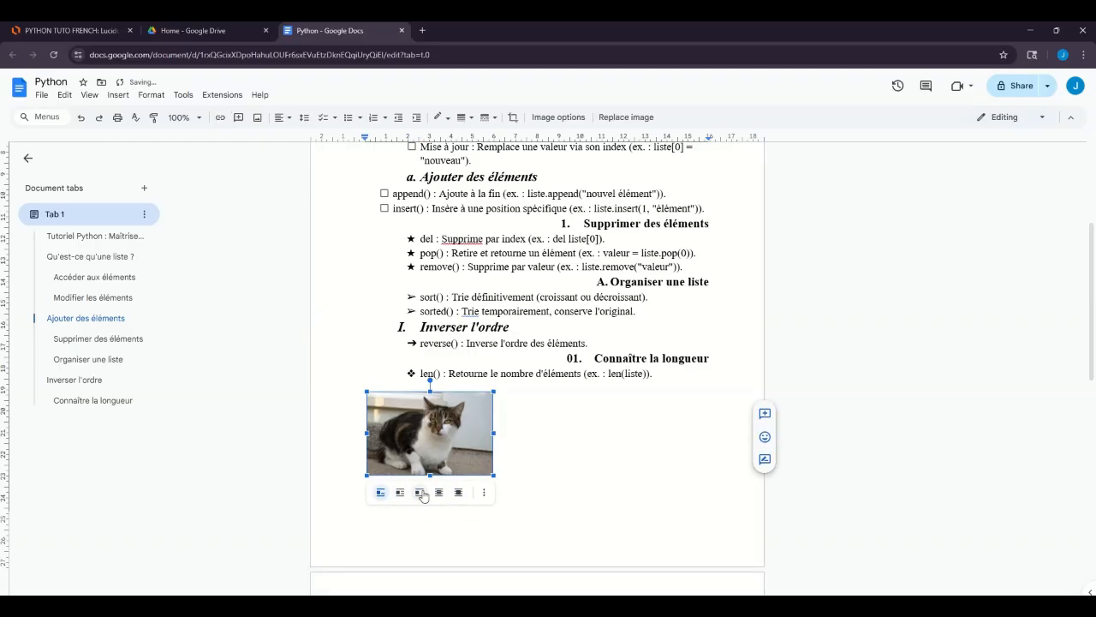
pyautogui.click(533, 437)
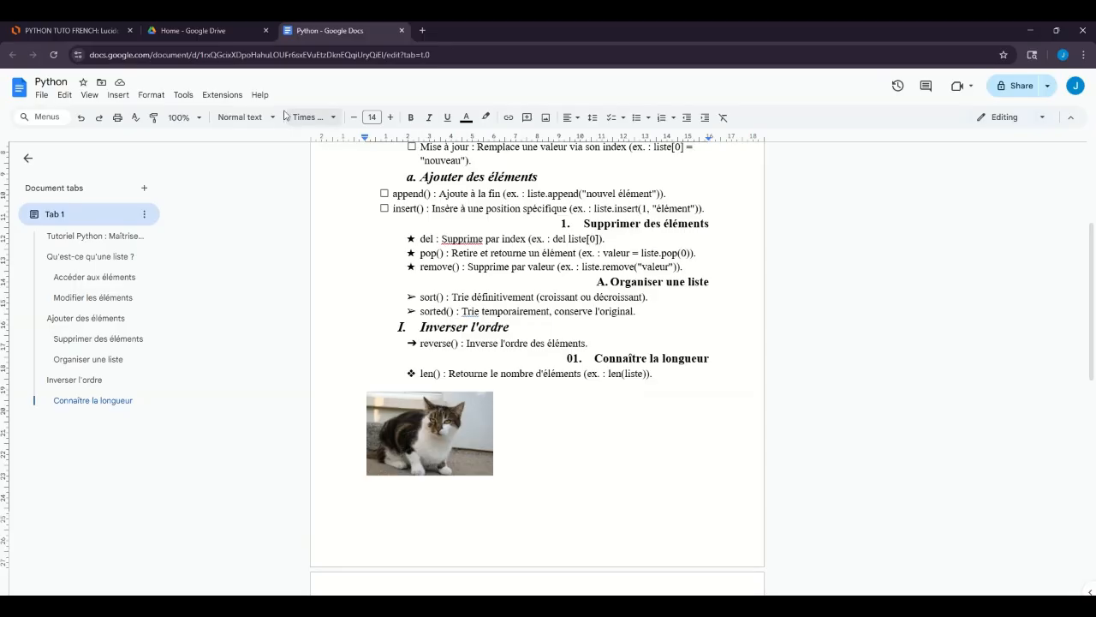
pyautogui.click(201, 98)
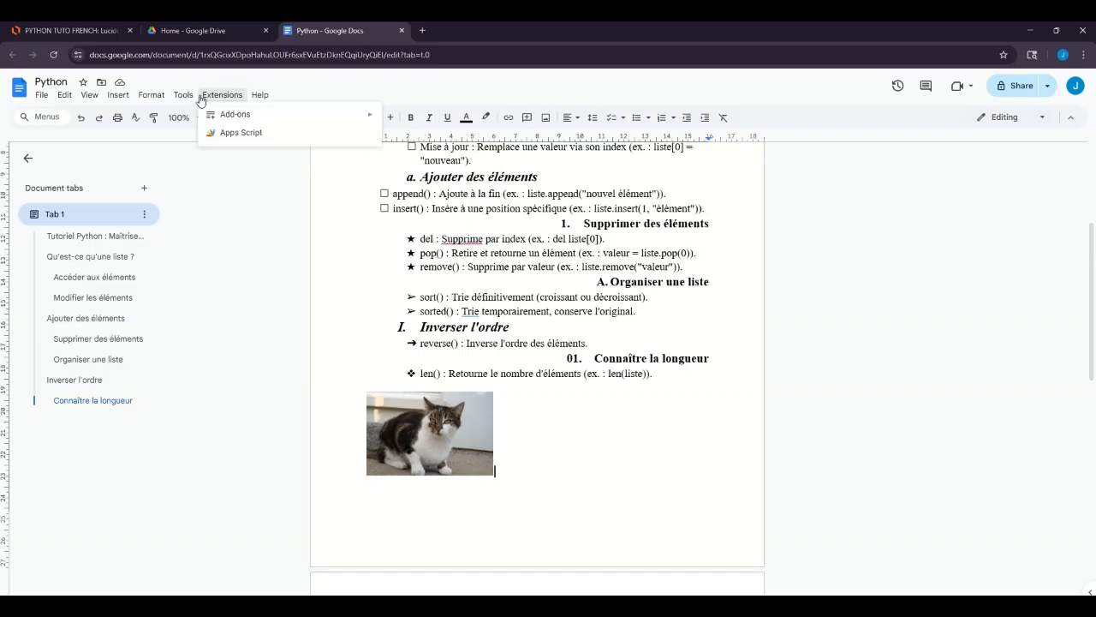
pyautogui.moveTo(331, 115)
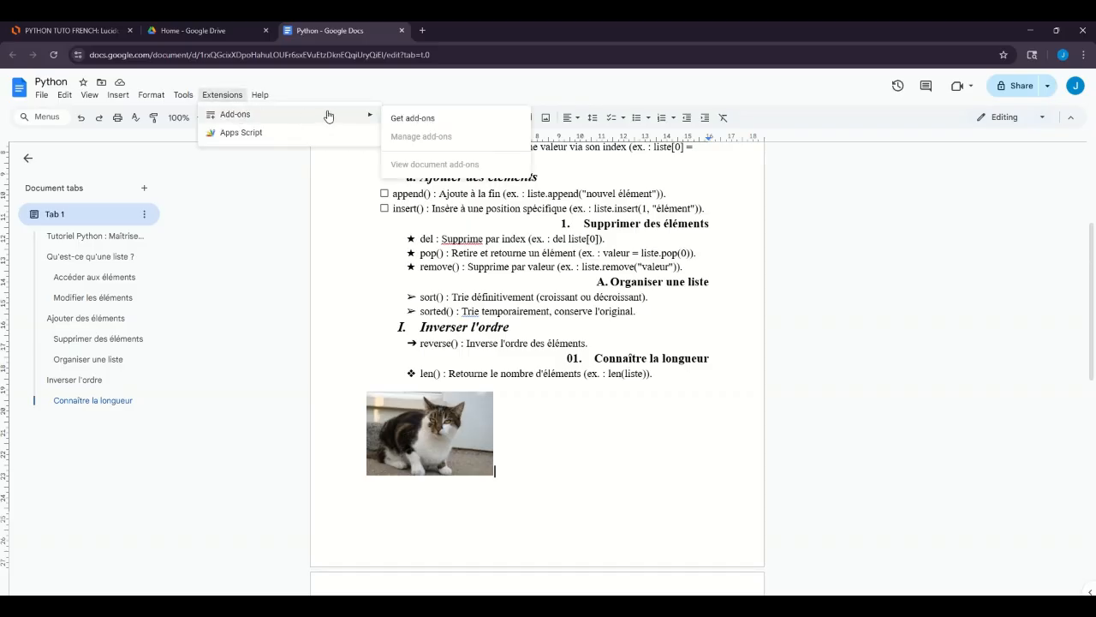
pyautogui.click(180, 101)
pyautogui.click(182, 97)
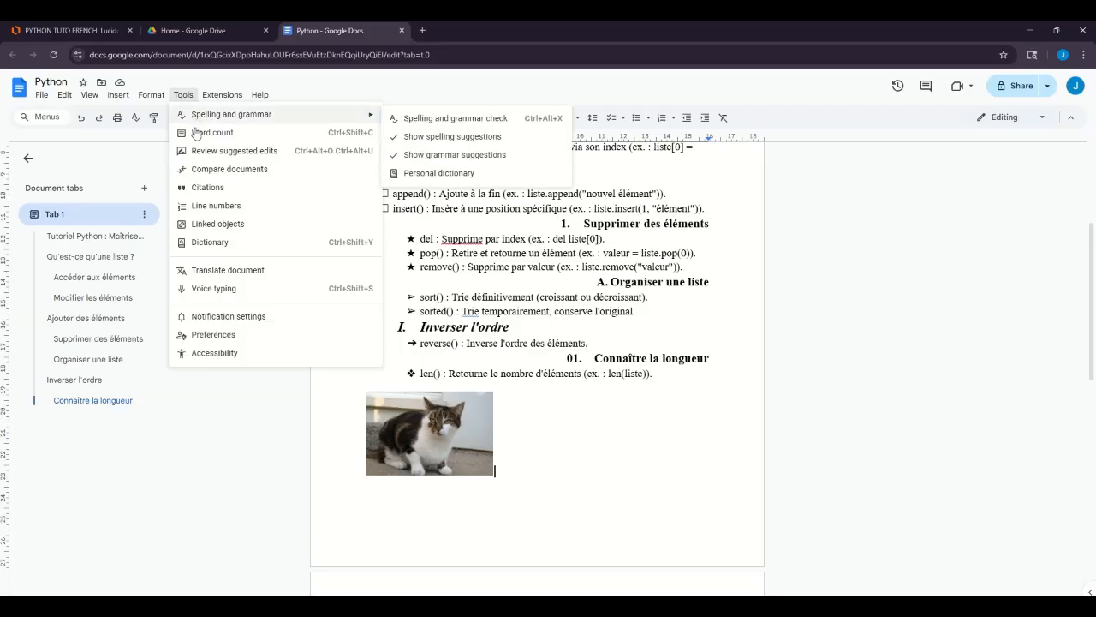
pyautogui.moveTo(222, 115)
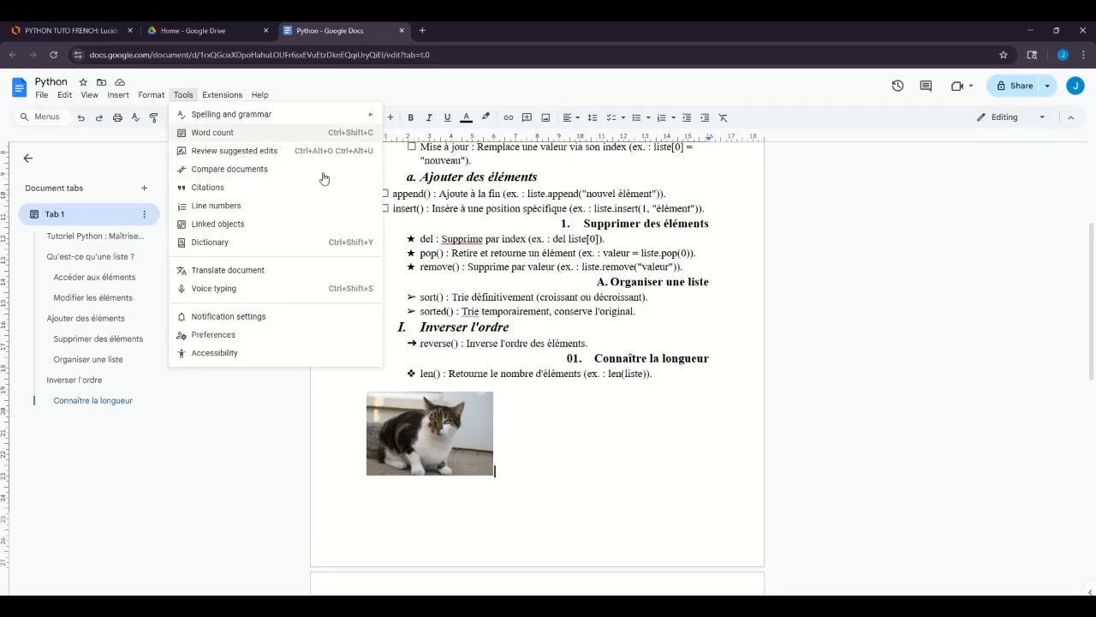
pyautogui.scroll(-2, 489, 322)
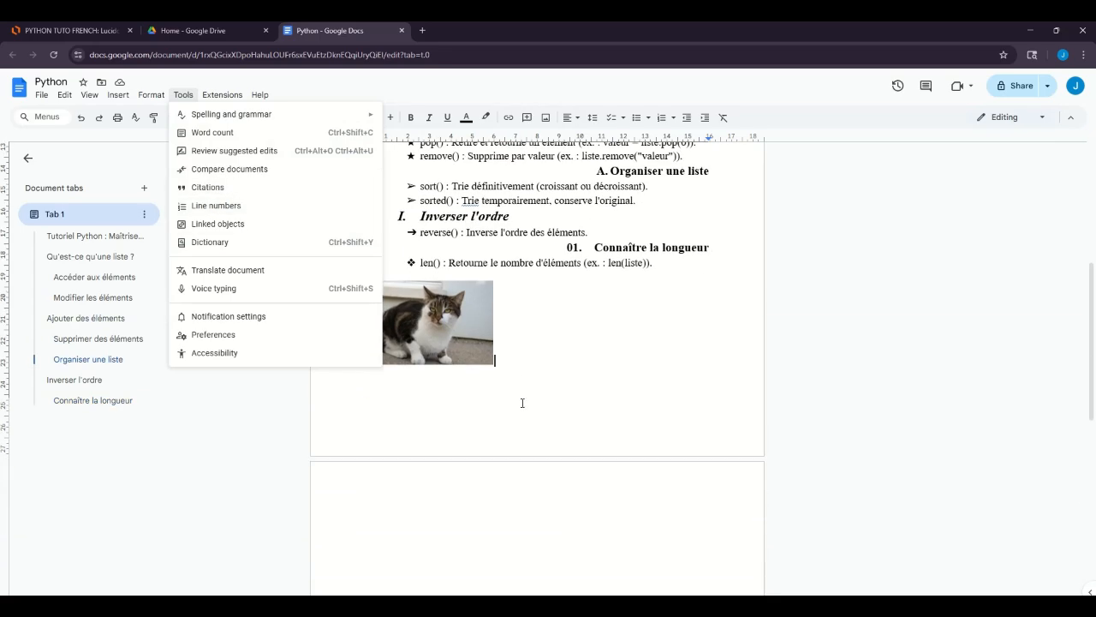
pyautogui.scroll(2, 488, 322)
# Select the description of sorted(), open the document's citations and set the citation style to Chicago Author-Date (17th ed.).
pyautogui.moveTo(463, 312); pyautogui.dragTo(631, 318)
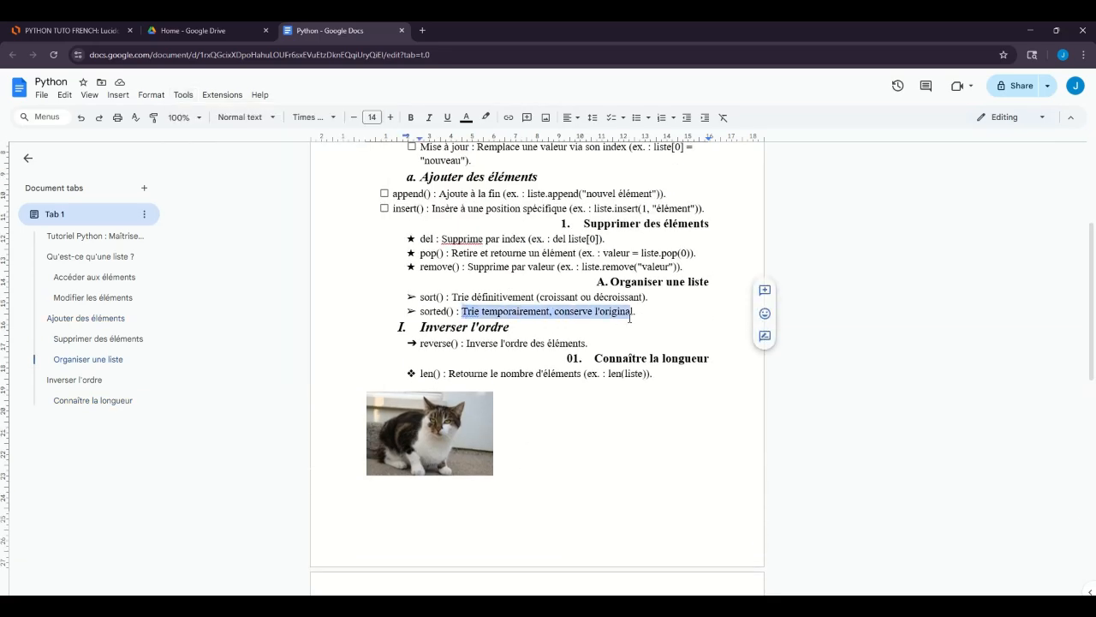
pyautogui.click(183, 94)
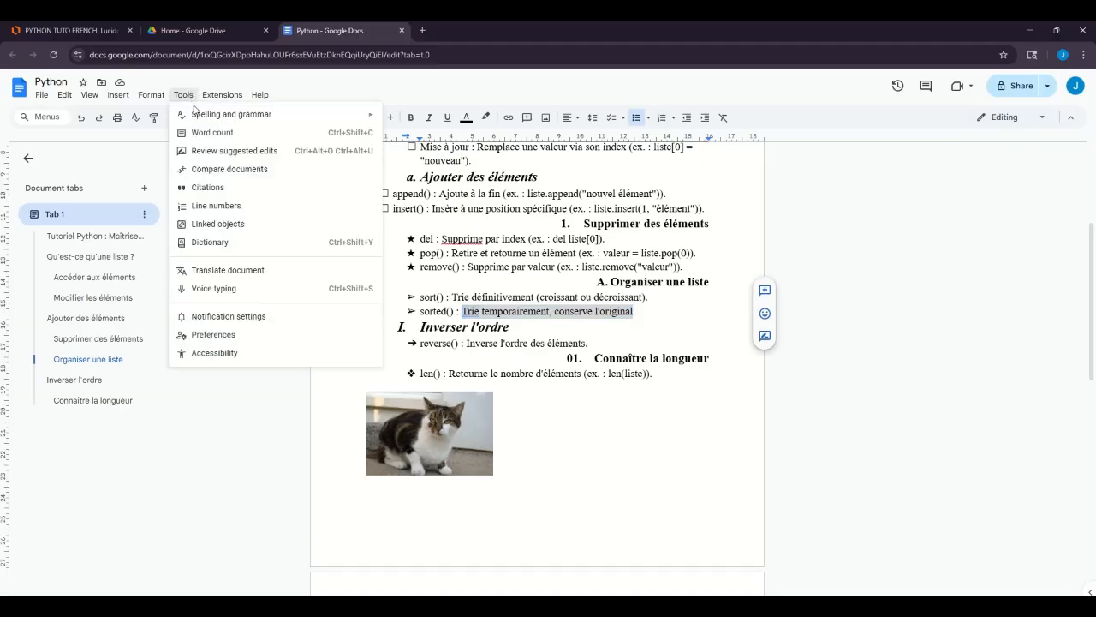
pyautogui.click(209, 186)
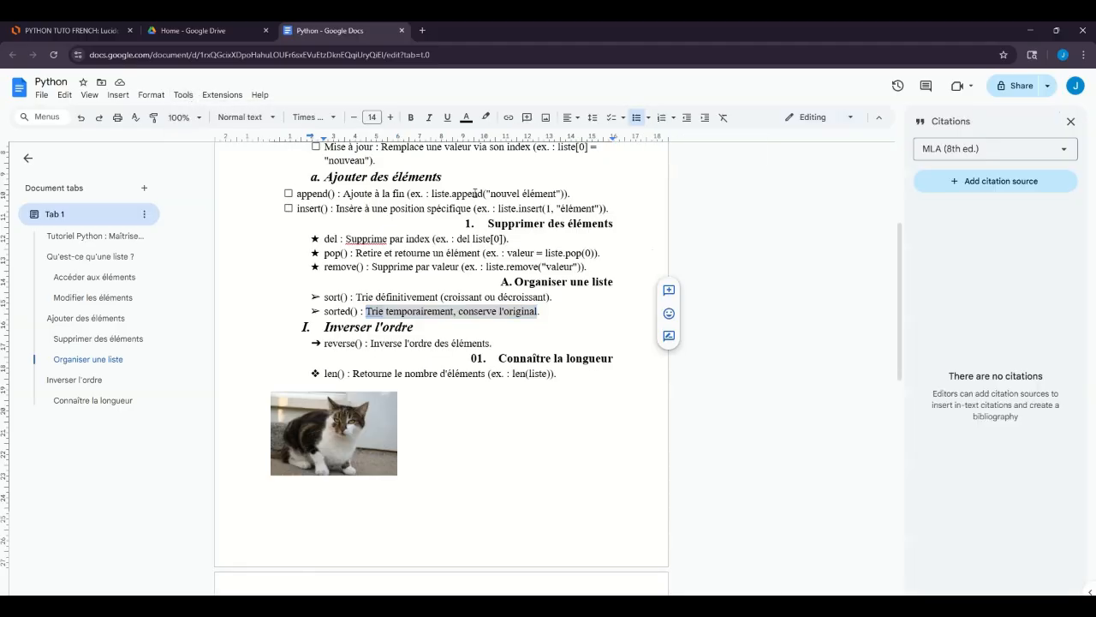
pyautogui.click(1026, 154)
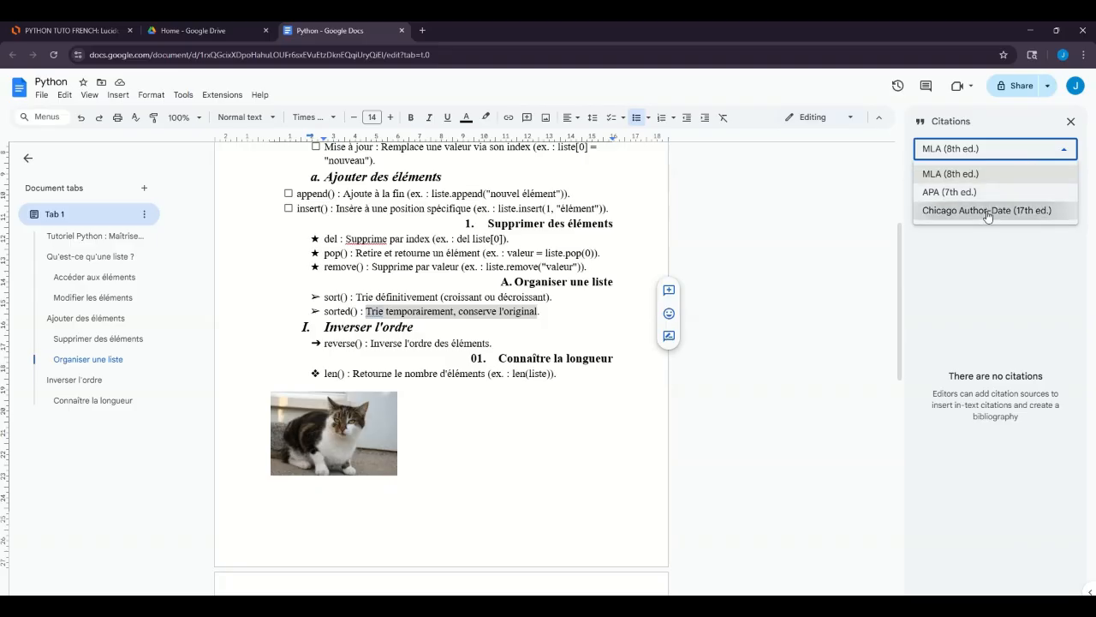
pyautogui.click(989, 209)
pyautogui.click(1005, 152)
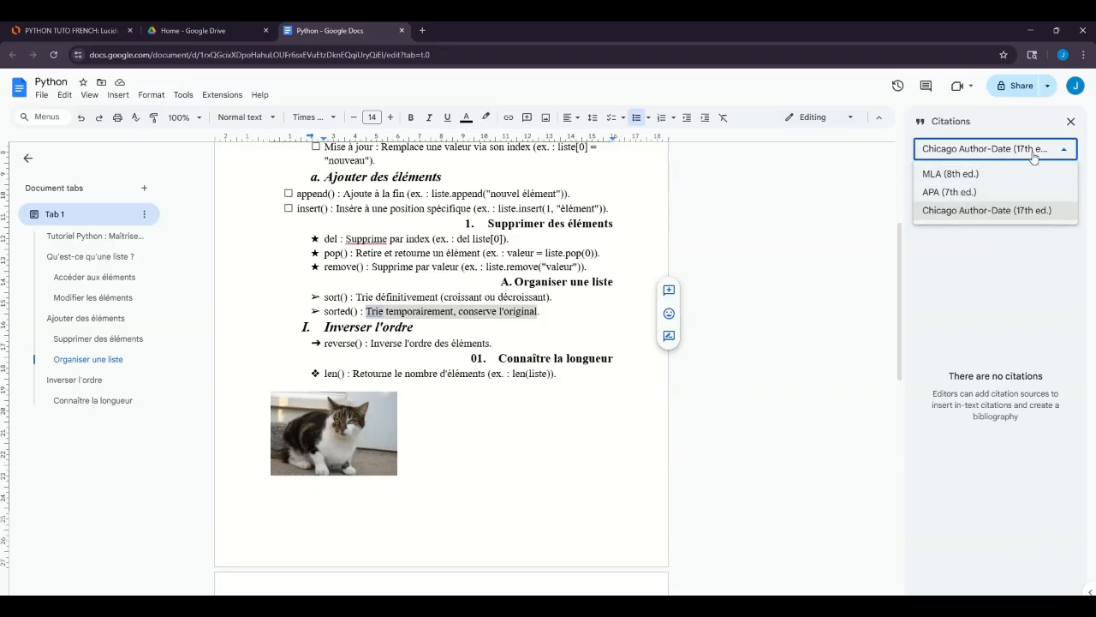
pyautogui.click(1034, 157)
# Start a new citation source of type Book, accessed by Online database, and get its ISBN search ready for entry.
pyautogui.click(987, 183)
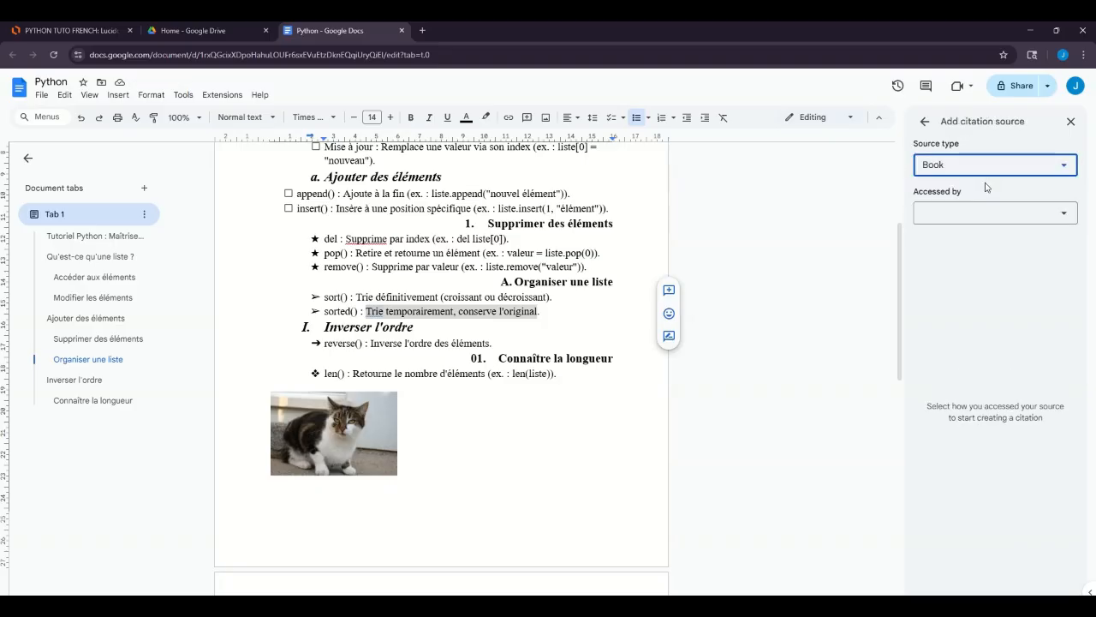
pyautogui.click(978, 212)
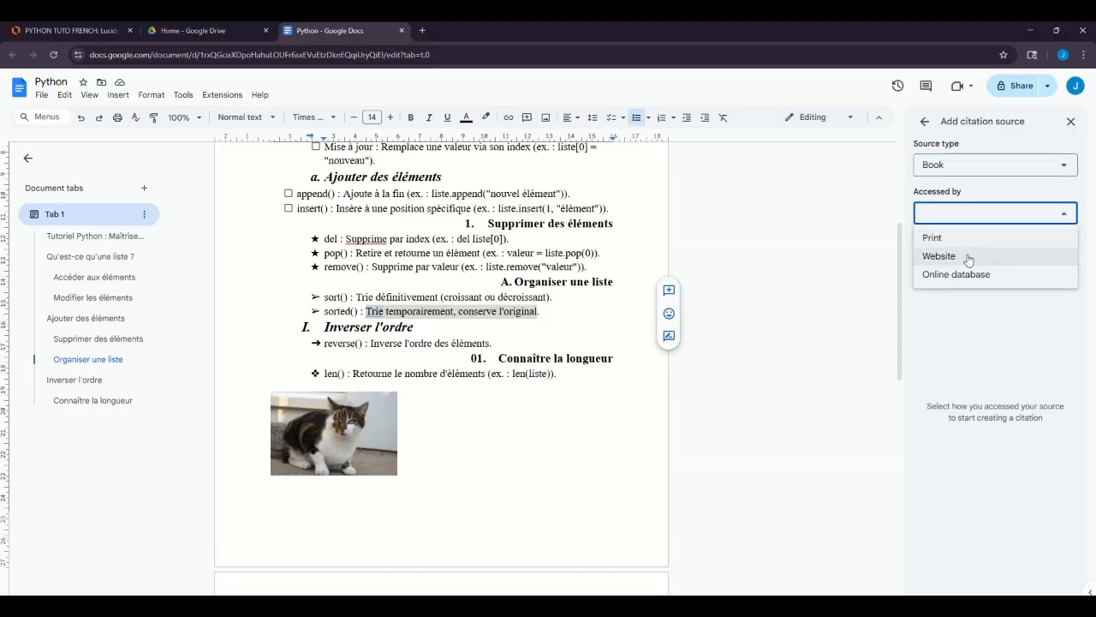
pyautogui.click(968, 259)
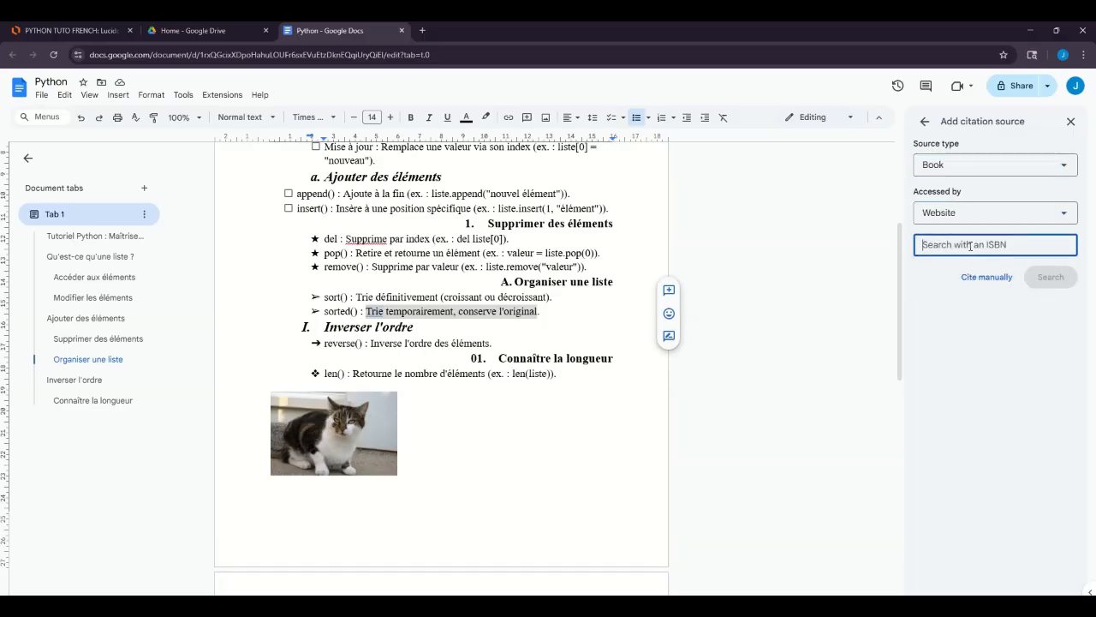
pyautogui.click(987, 219)
pyautogui.click(976, 274)
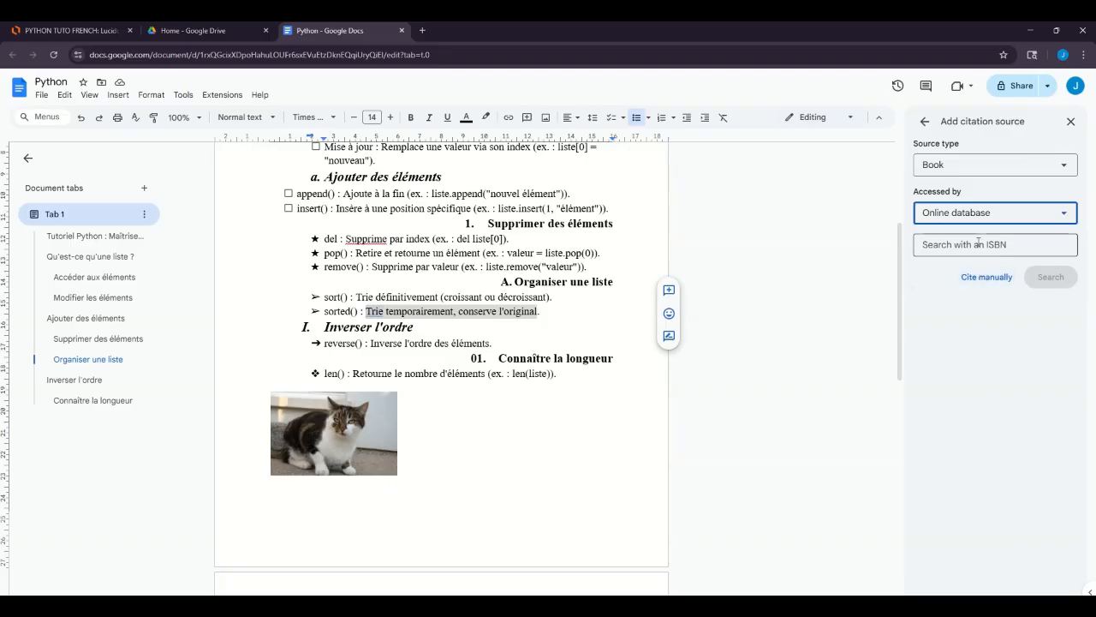
pyautogui.click(991, 244)
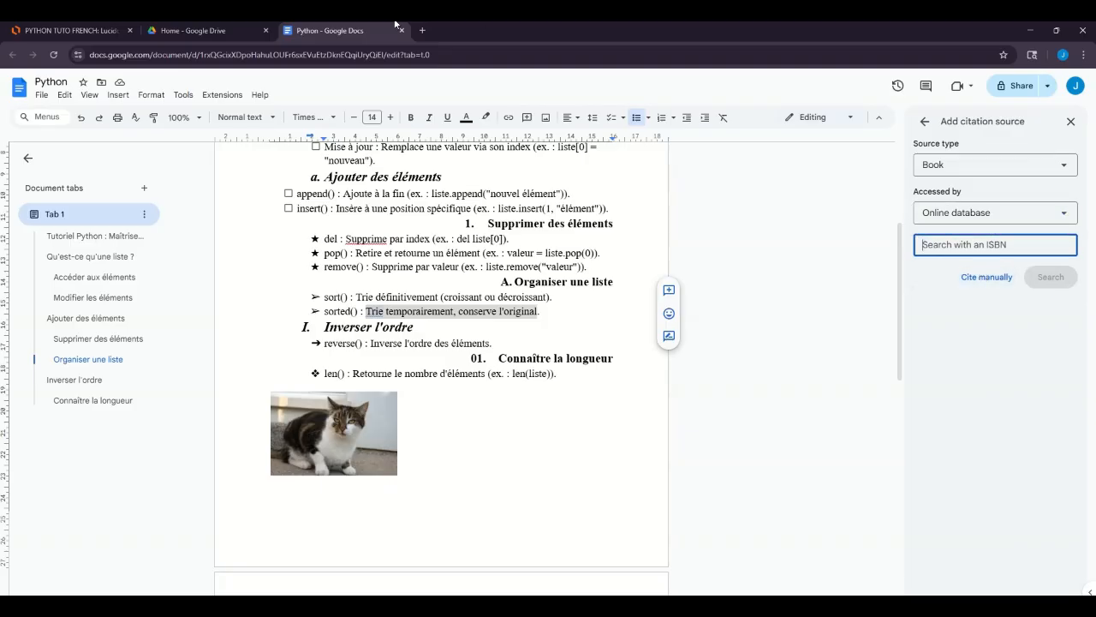
# Search the web for "isbn book search" in a new browser tab and open the ISBN Search website.
pyautogui.click(423, 32)
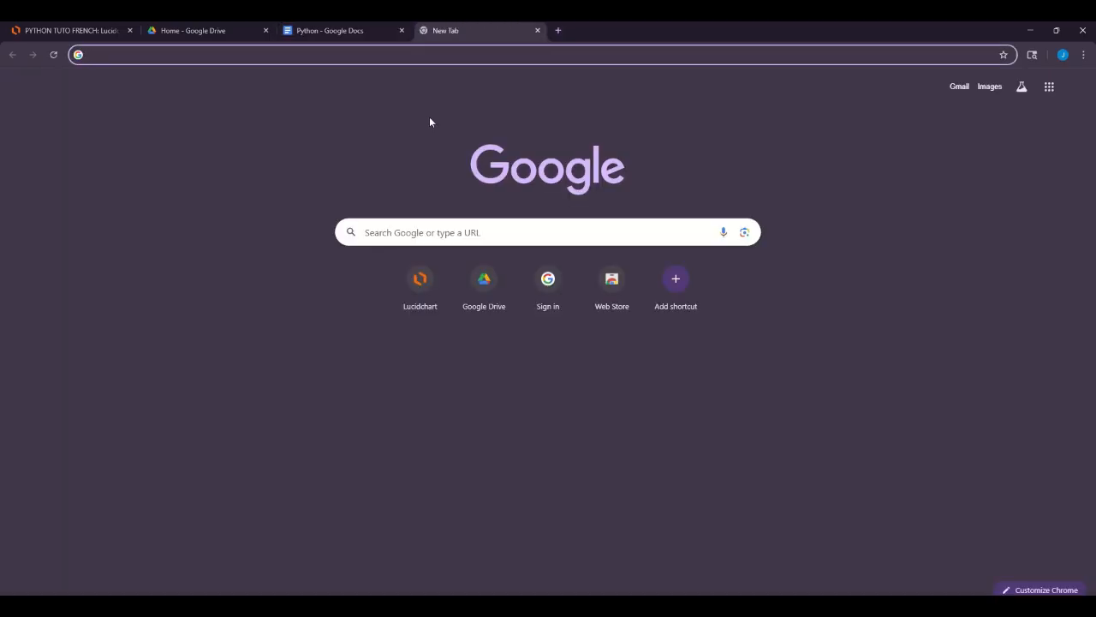
pyautogui.write('ISBN')
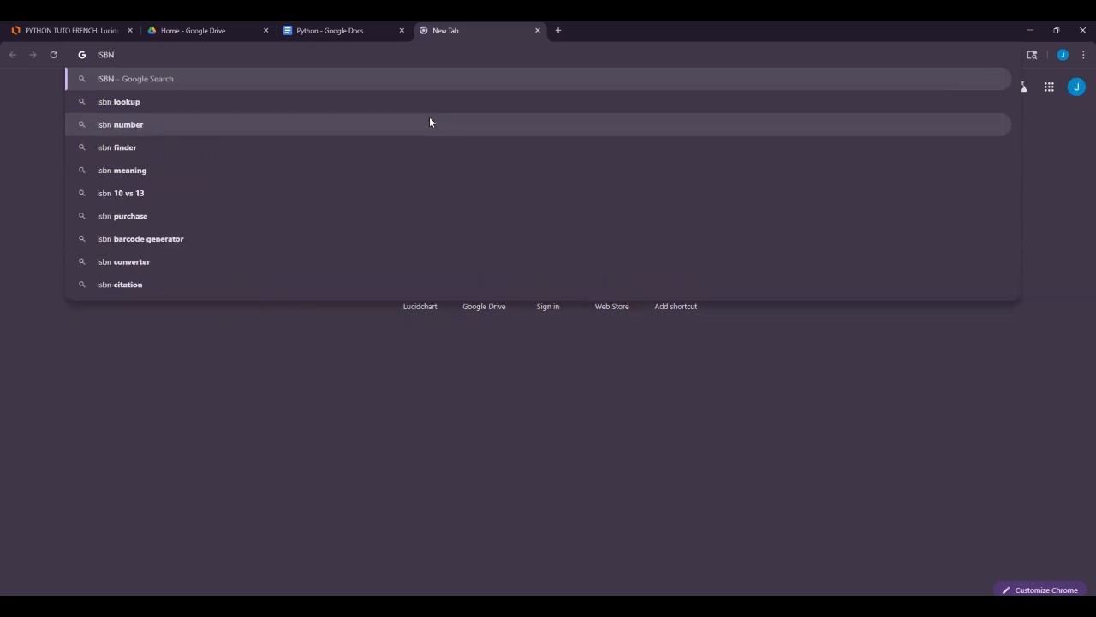
pyautogui.write(' book')
pyautogui.press('Return')
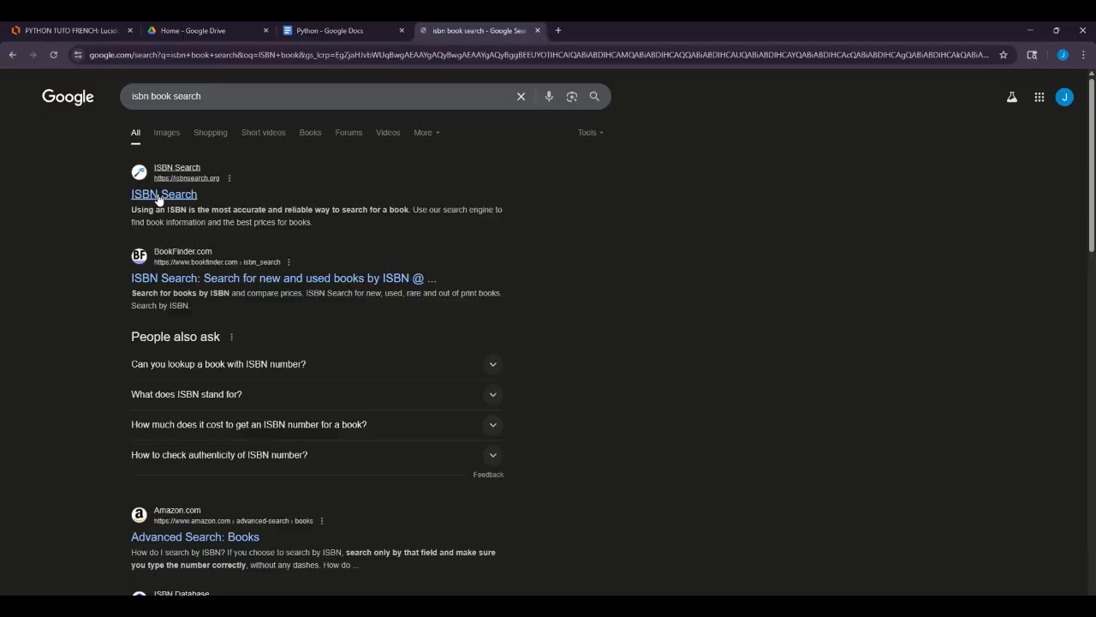
pyautogui.click(161, 196)
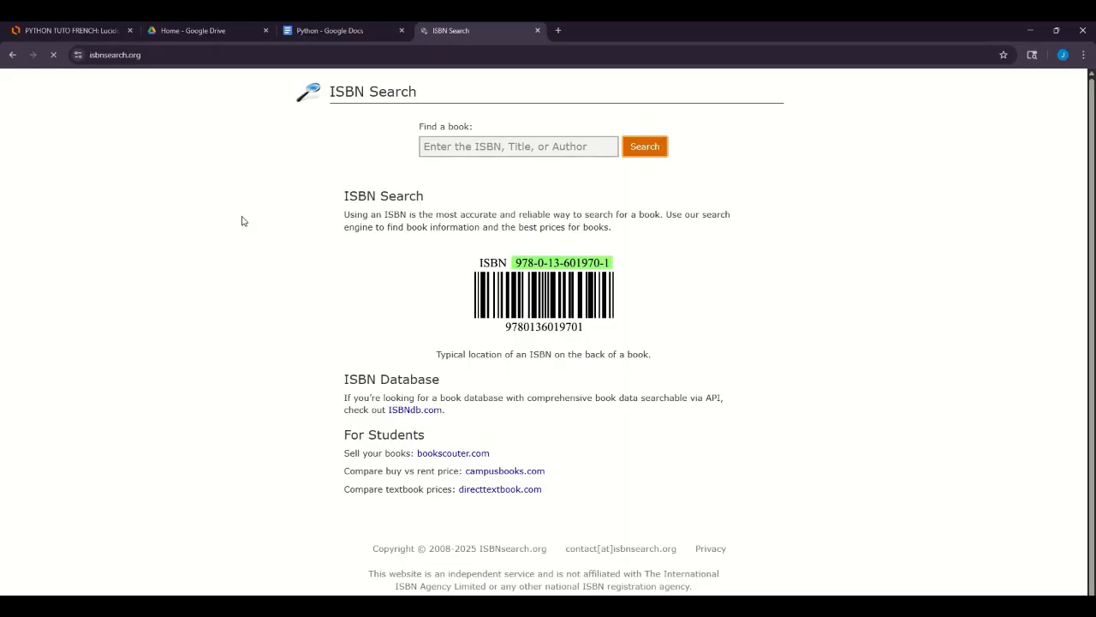
# Open the ISBNdb.com book database from the ISBN Search site and look over its home page.
pyautogui.click(420, 411)
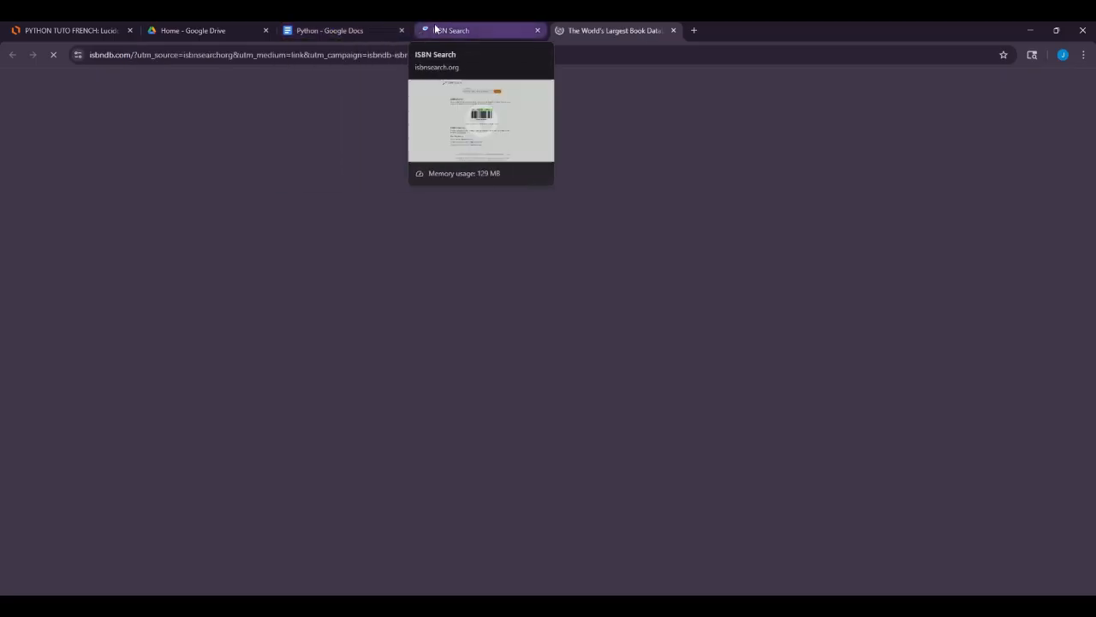
pyautogui.click(480, 31)
pyautogui.click(581, 30)
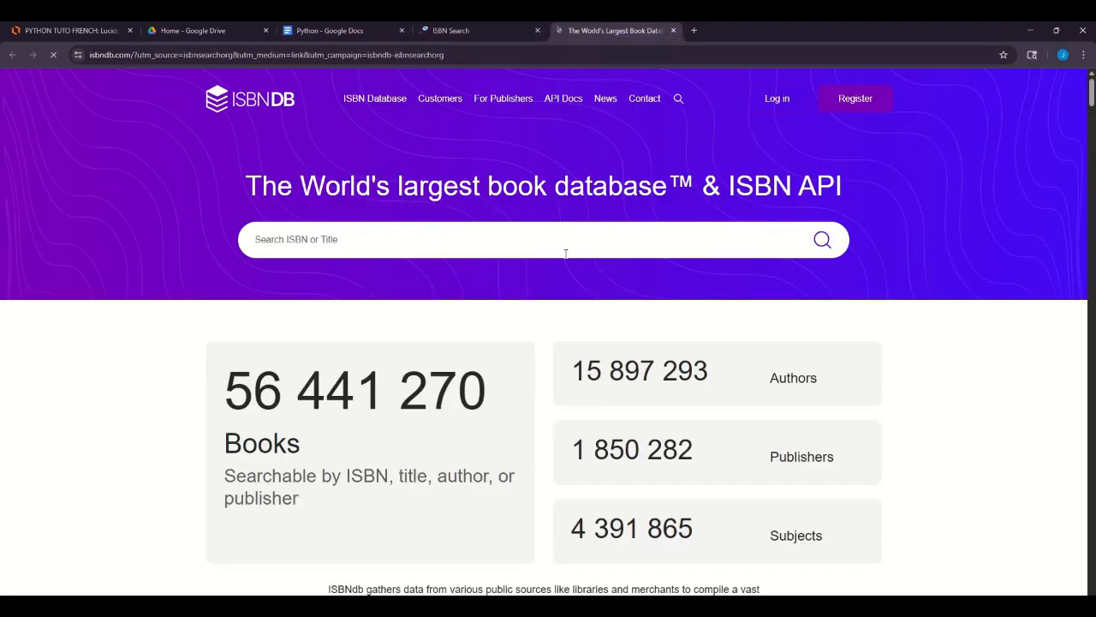
pyautogui.scroll(-3, 433, 310)
pyautogui.scroll(-2, 453, 310)
pyautogui.scroll(5, 440, 196)
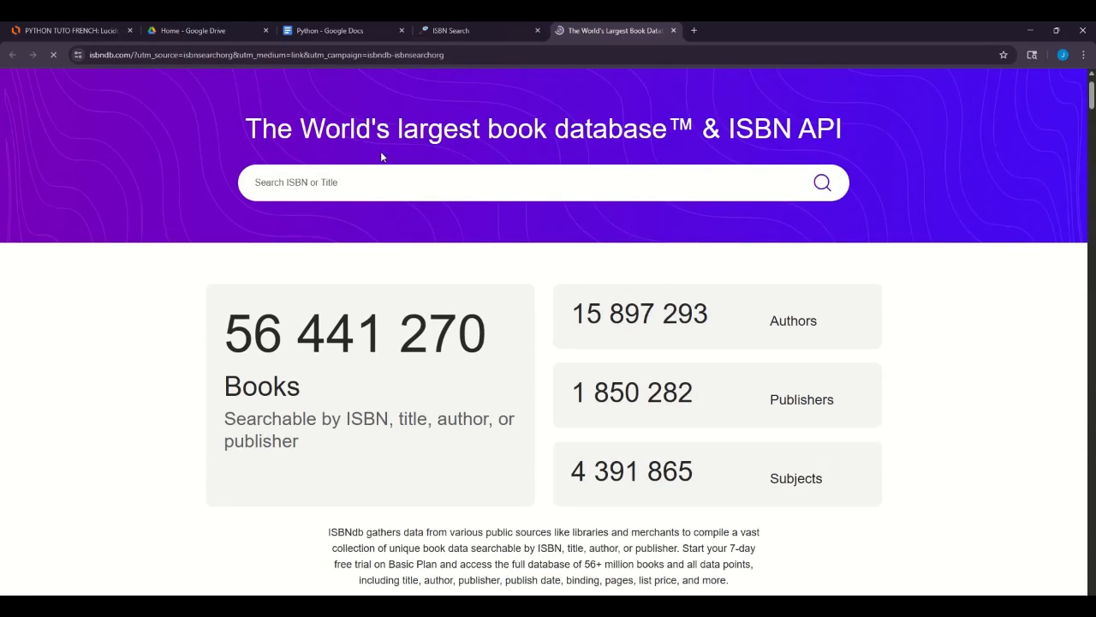
# Search ISBNdb for "12 rules" and copy the ISBN13 of the first 12 Rules for Life: An Antidote to Chaos result.
pyautogui.click(362, 192)
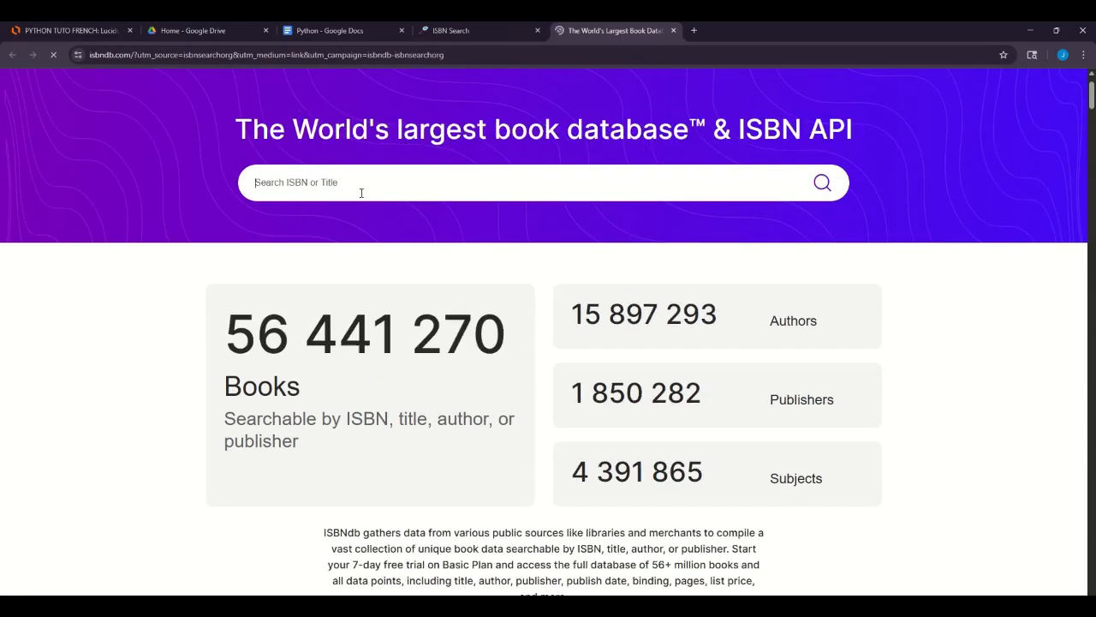
pyautogui.write('12 rules')
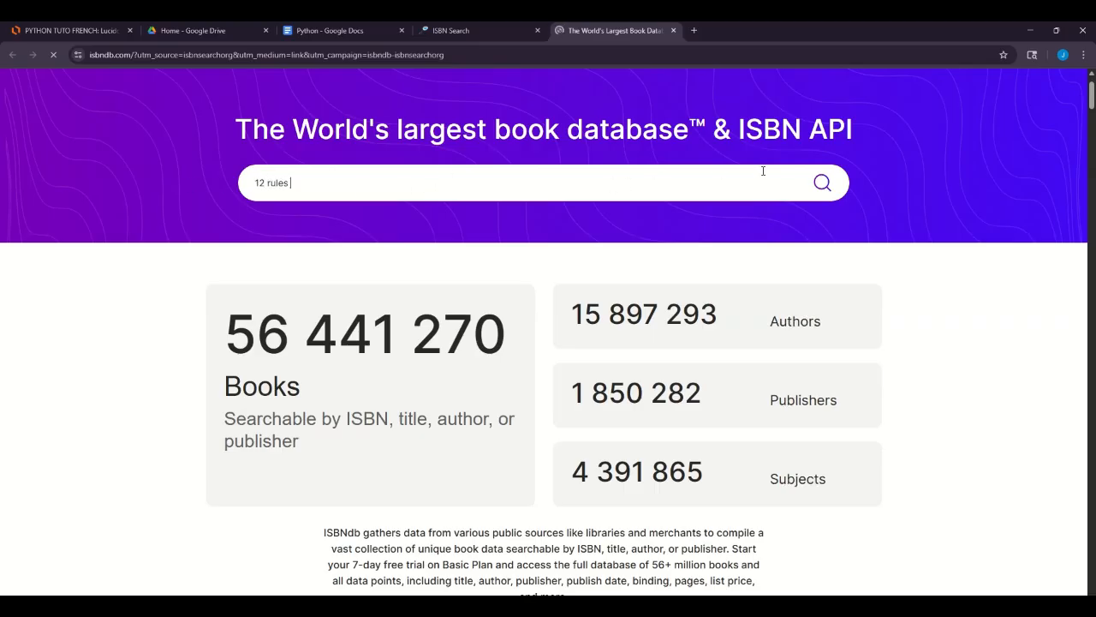
pyautogui.press('Return')
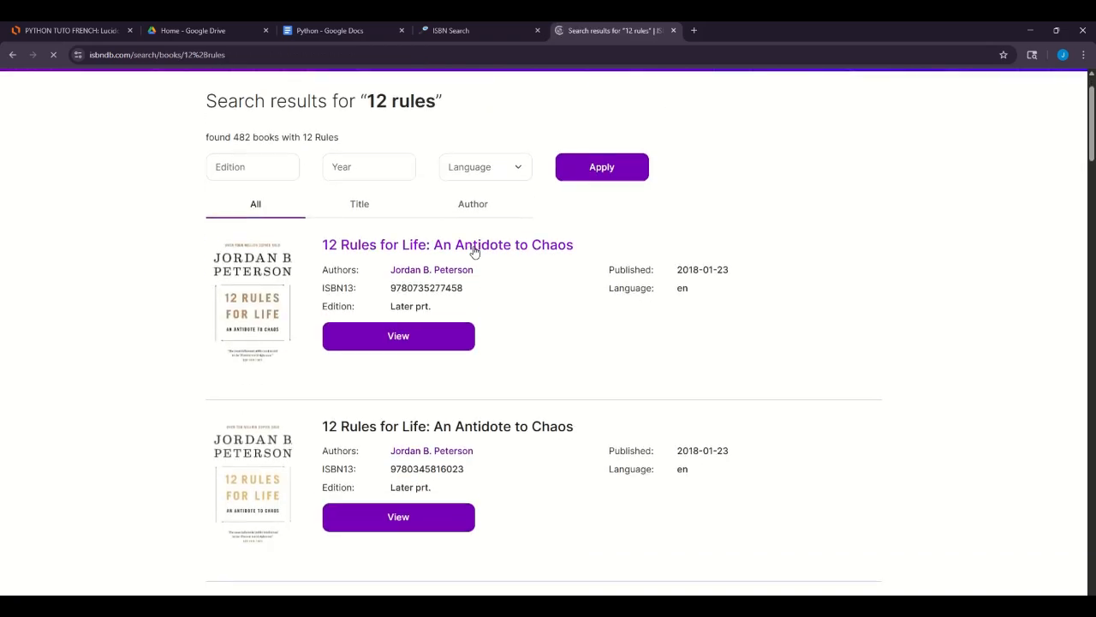
pyautogui.doubleClick(421, 289)
pyautogui.rightClick(426, 289)
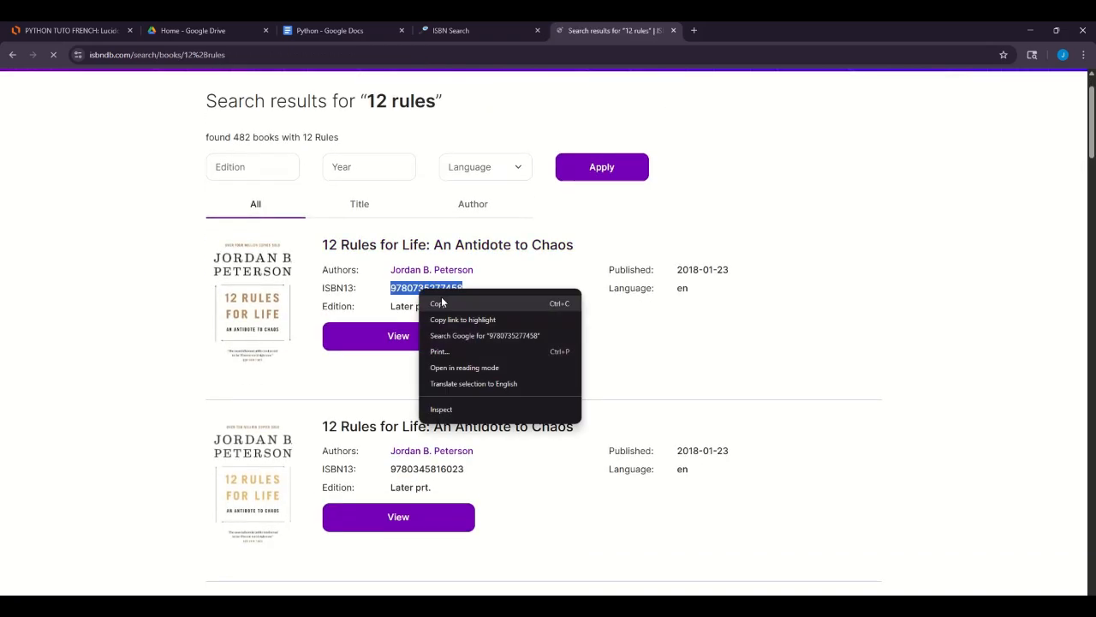
pyautogui.click(404, 303)
pyautogui.click(343, 30)
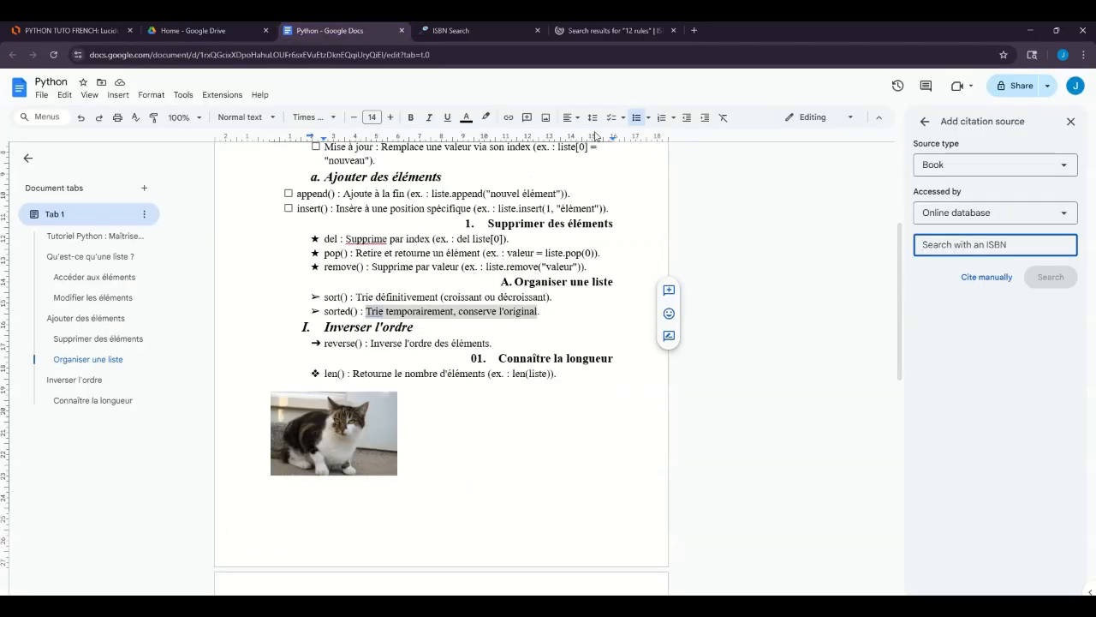
pyautogui.click(941, 245)
pyautogui.hotkey('ctrl', 'v')
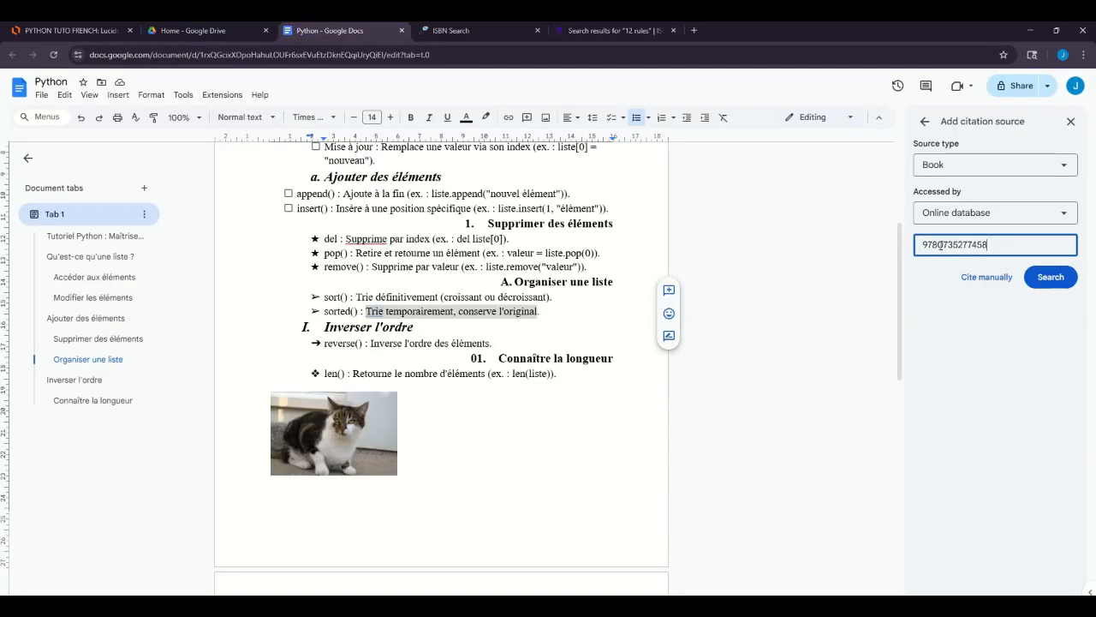
pyautogui.click(1052, 281)
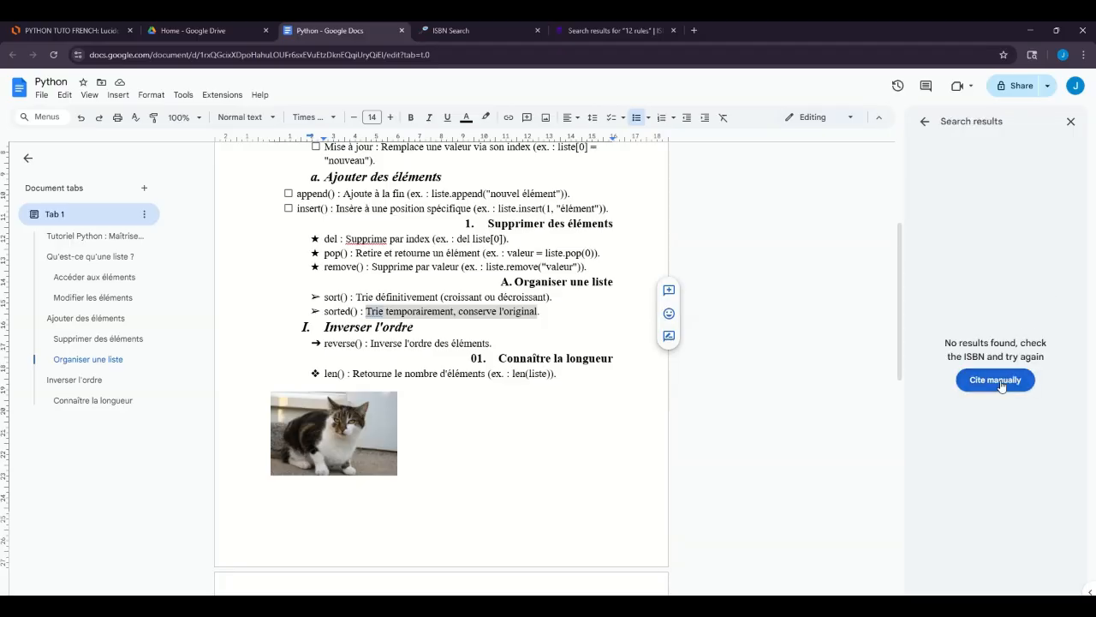
pyautogui.click(998, 382)
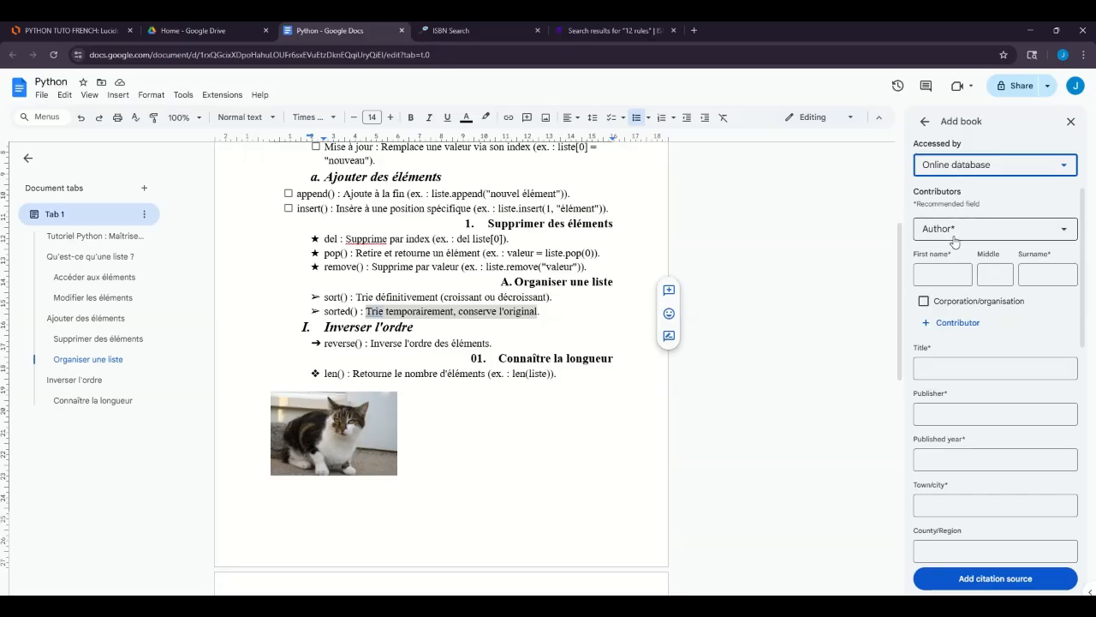
# Set the book's contributor to an Author that is a corporation/organisation named Facebook.
pyautogui.click(954, 240)
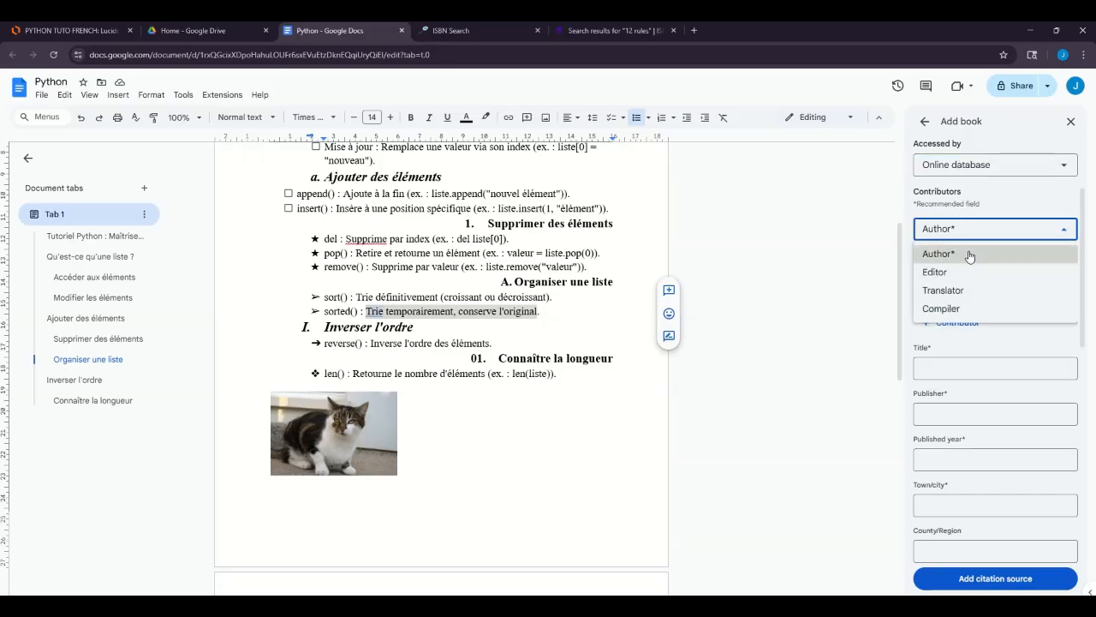
pyautogui.click(969, 255)
pyautogui.scroll(-3, 963, 282)
pyautogui.scroll(1, 962, 243)
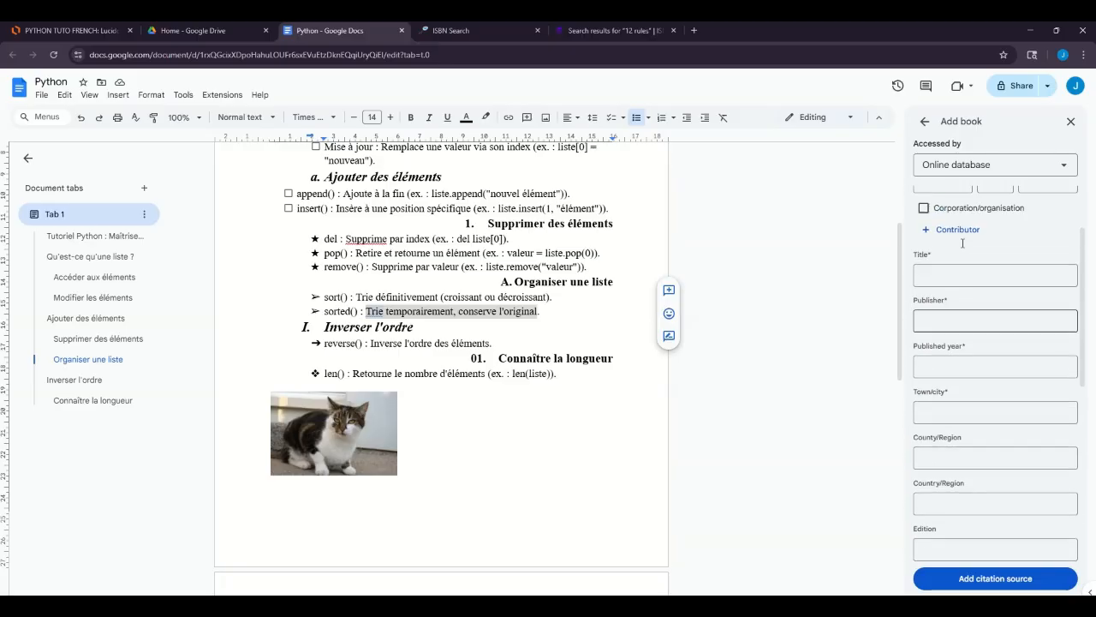
pyautogui.scroll(1, 962, 244)
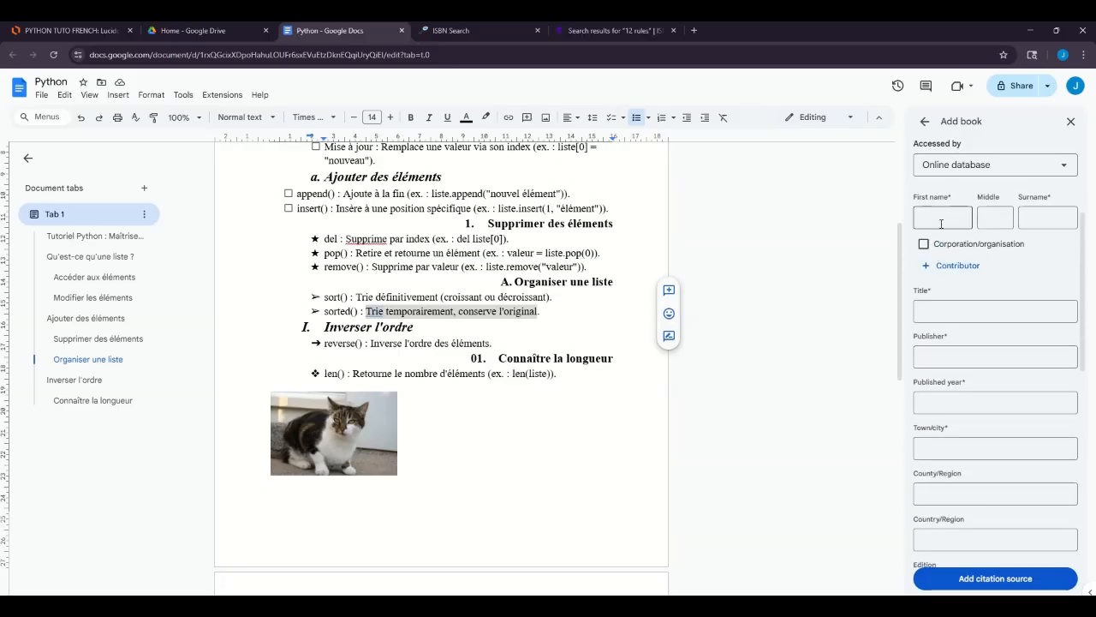
pyautogui.click(934, 244)
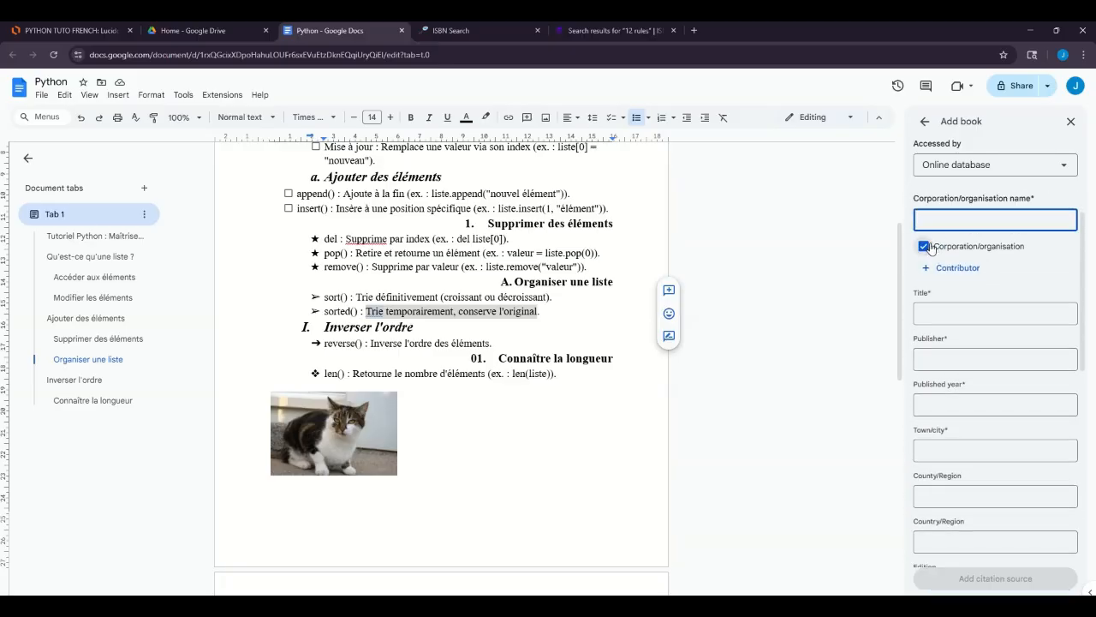
pyautogui.click(930, 245)
pyautogui.click(929, 246)
pyautogui.write('Facebook')
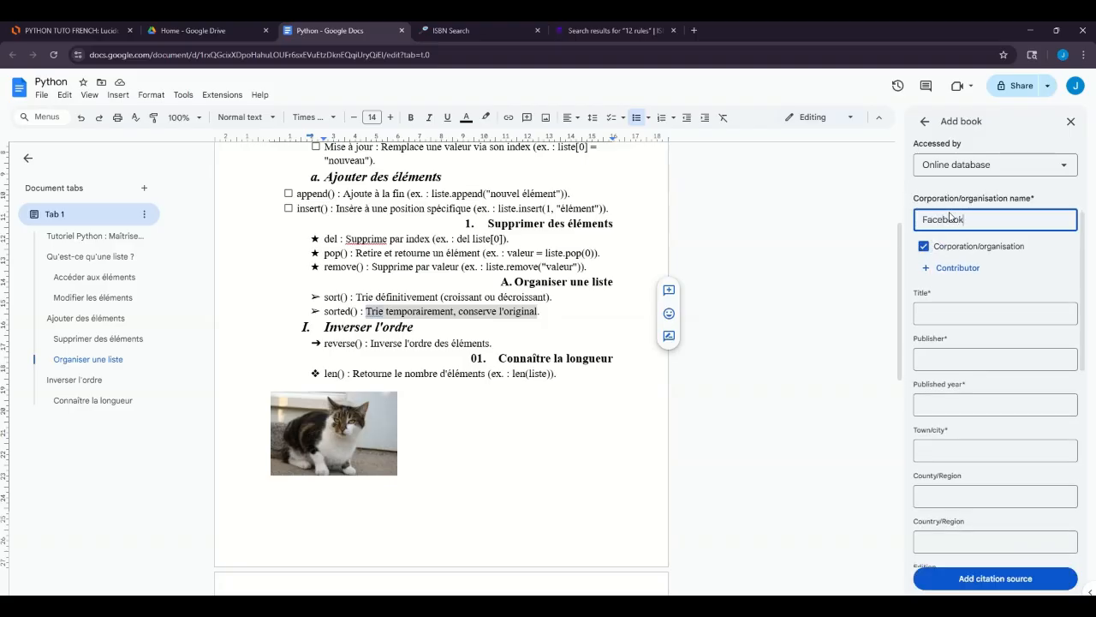
# Enter the book's title as Facebook, publisher as Tolo, published year as 2022 and town/city as Yaounde.
pyautogui.press('Tab')
pyautogui.write('F')
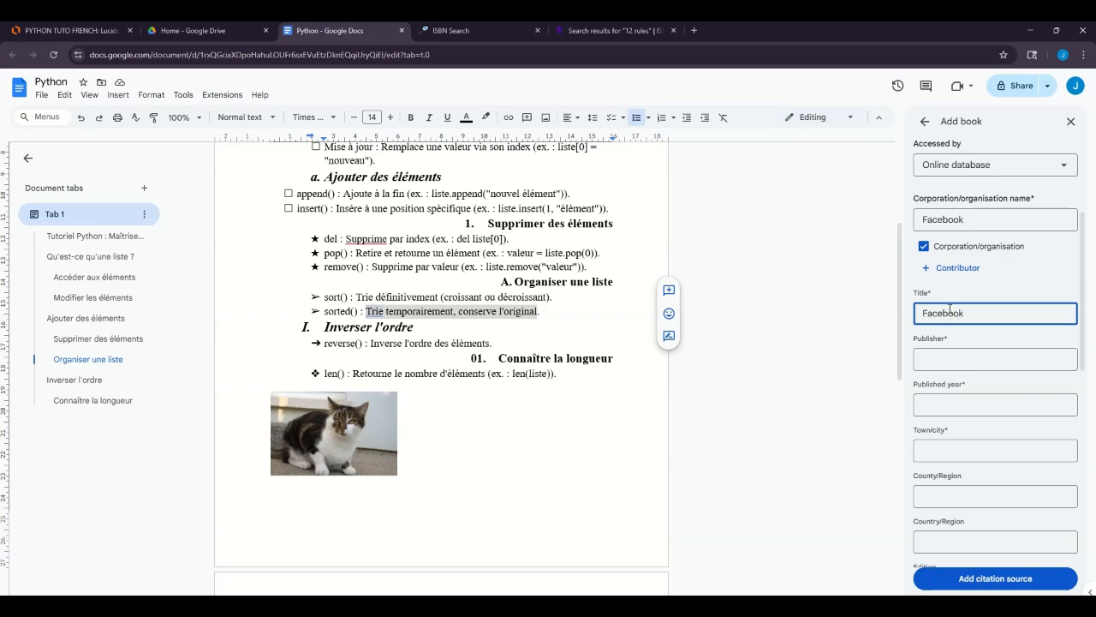
pyautogui.write('acebook')
pyautogui.click(946, 358)
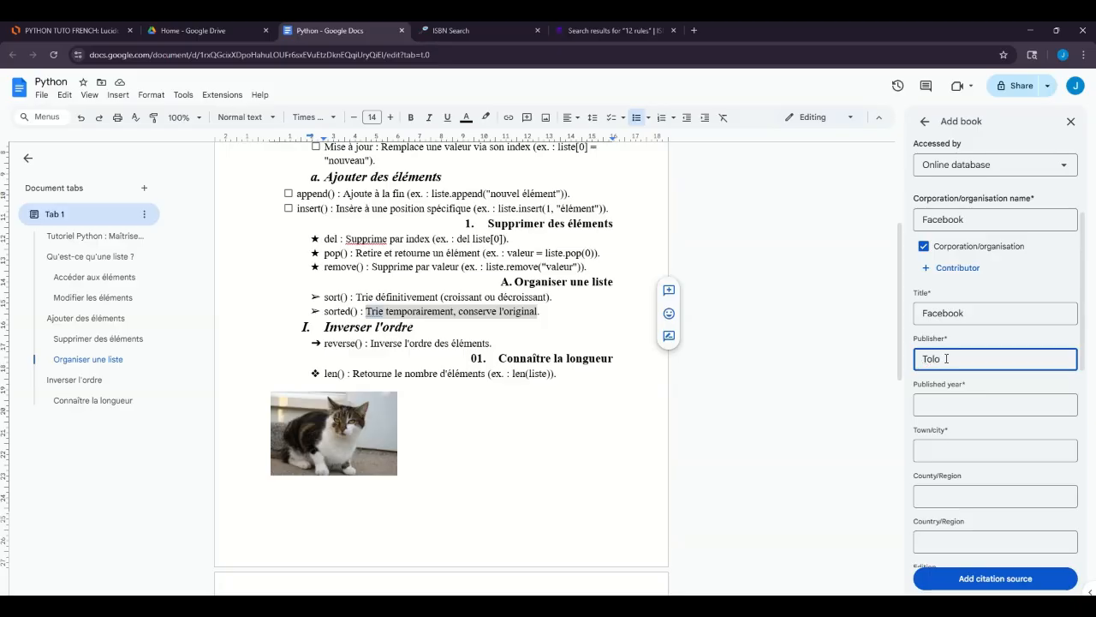
pyautogui.click(953, 408)
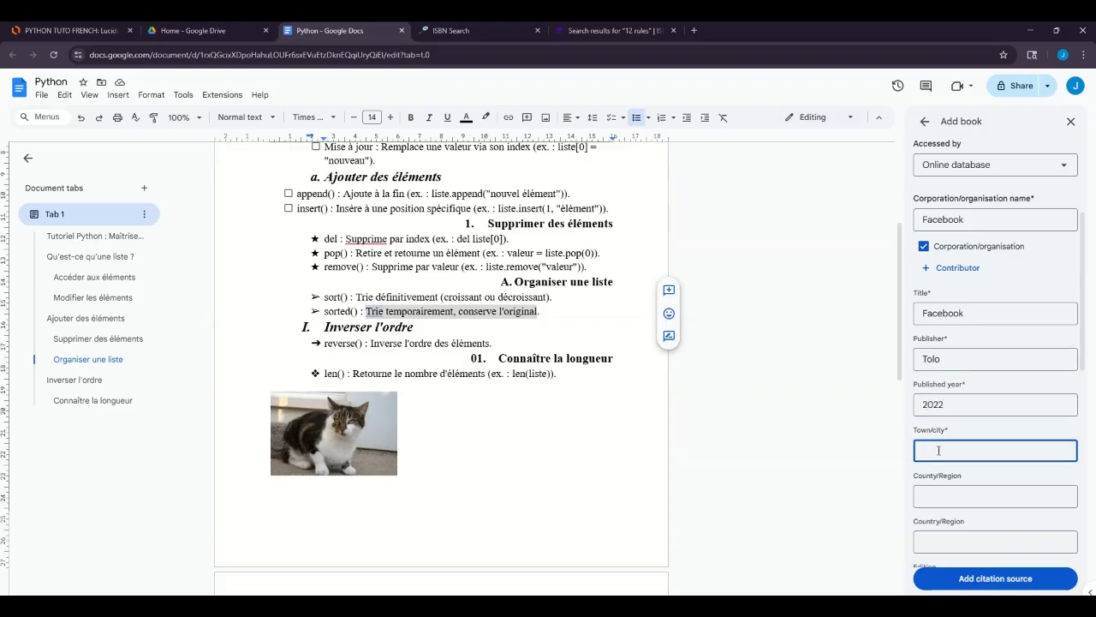
pyautogui.write('unde')
# Enter the book's county/region as Centre and its edition as Maxmillo.
pyautogui.scroll(-2, 960, 382)
pyautogui.click(960, 382)
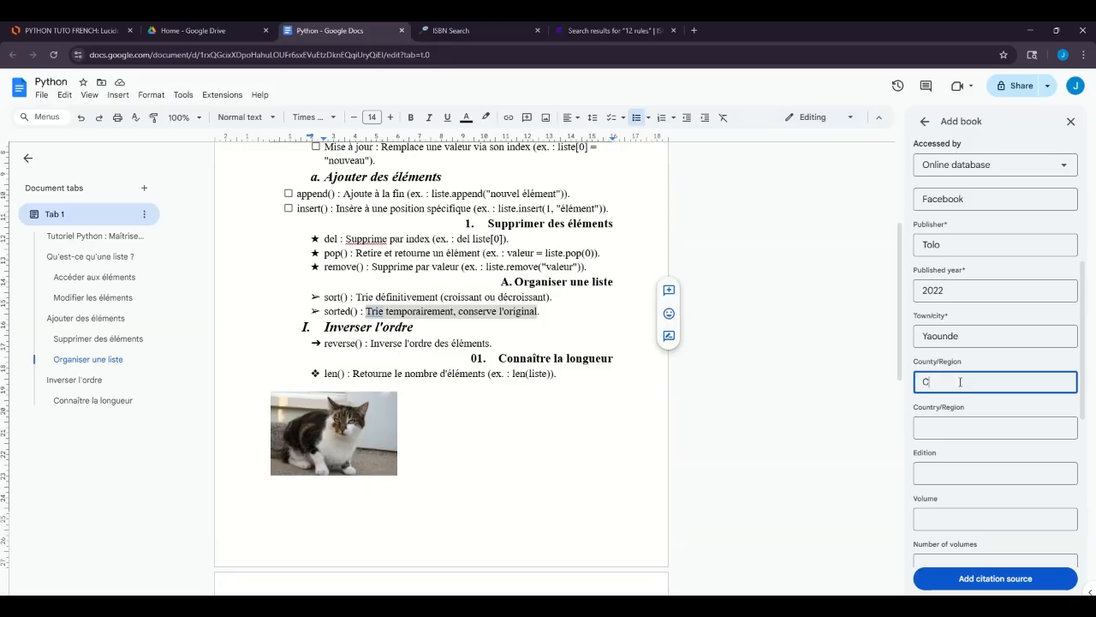
pyautogui.click(955, 426)
pyautogui.scroll(-1, 957, 420)
pyautogui.click(959, 412)
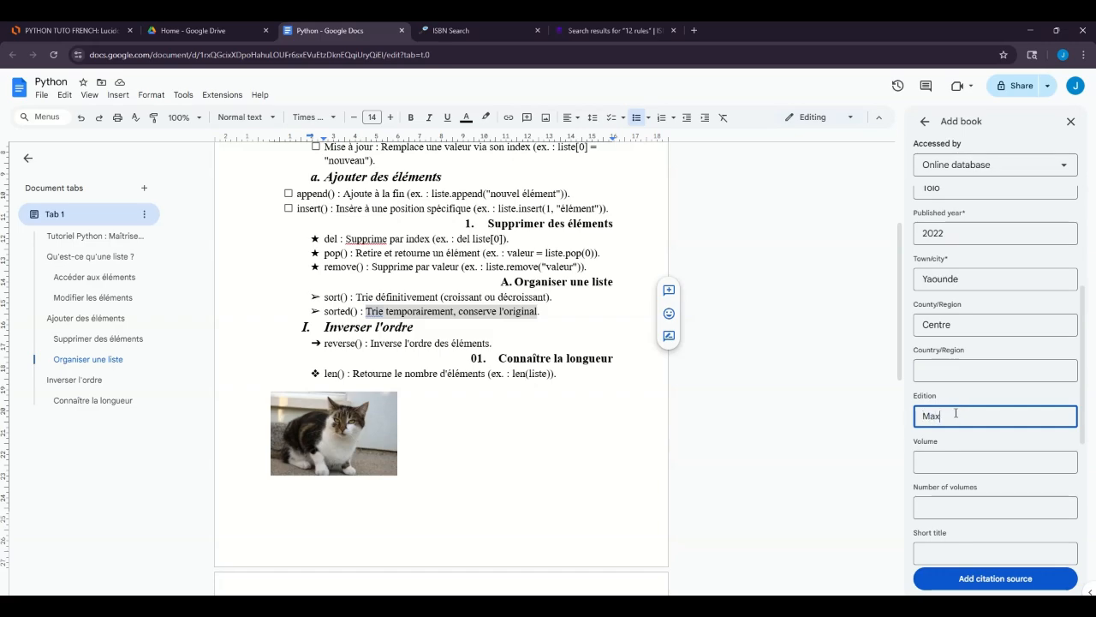
pyautogui.write('Maxmillo')
# Set the volume to 2 and the number of volumes to 21, and add the book to the citation sources.
pyautogui.scroll(-2, 956, 415)
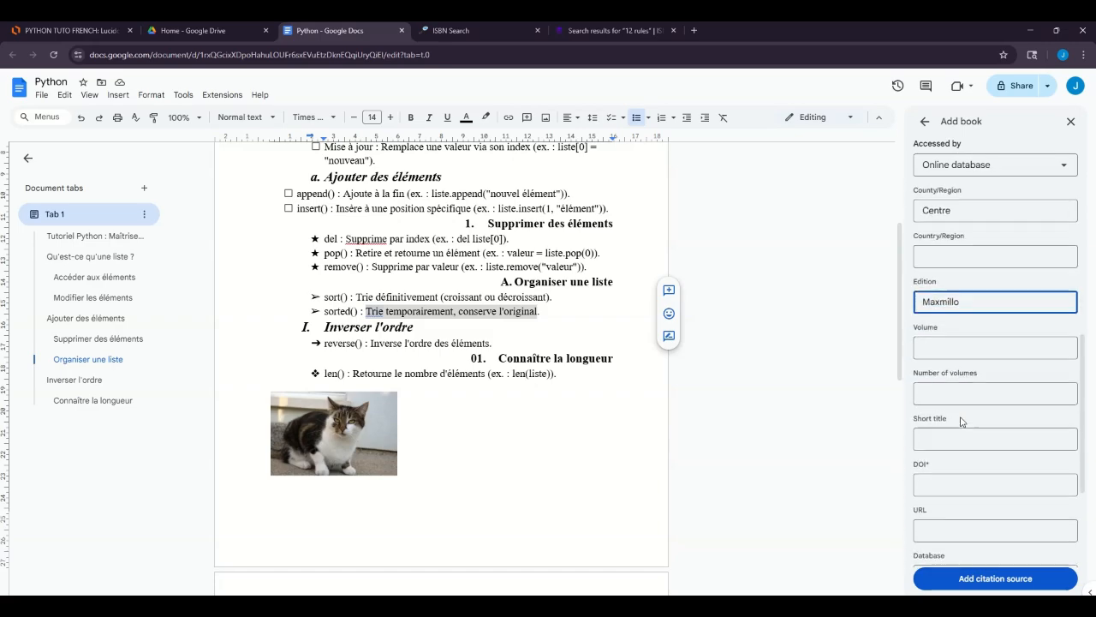
pyautogui.click(953, 346)
pyautogui.write('2')
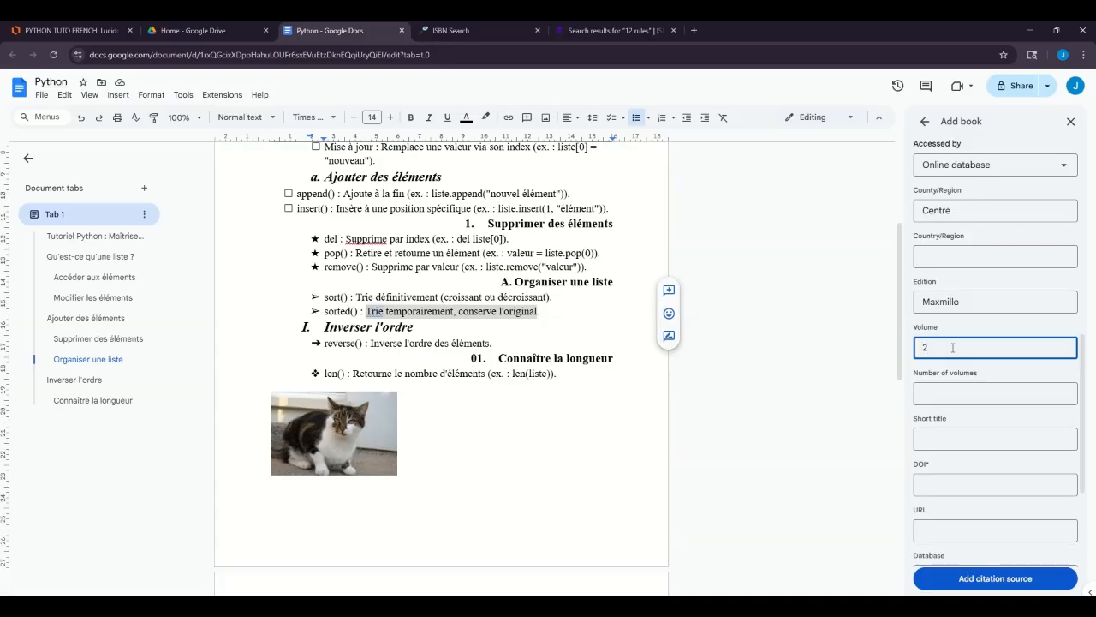
pyautogui.scroll(-1, 952, 347)
pyautogui.click(951, 333)
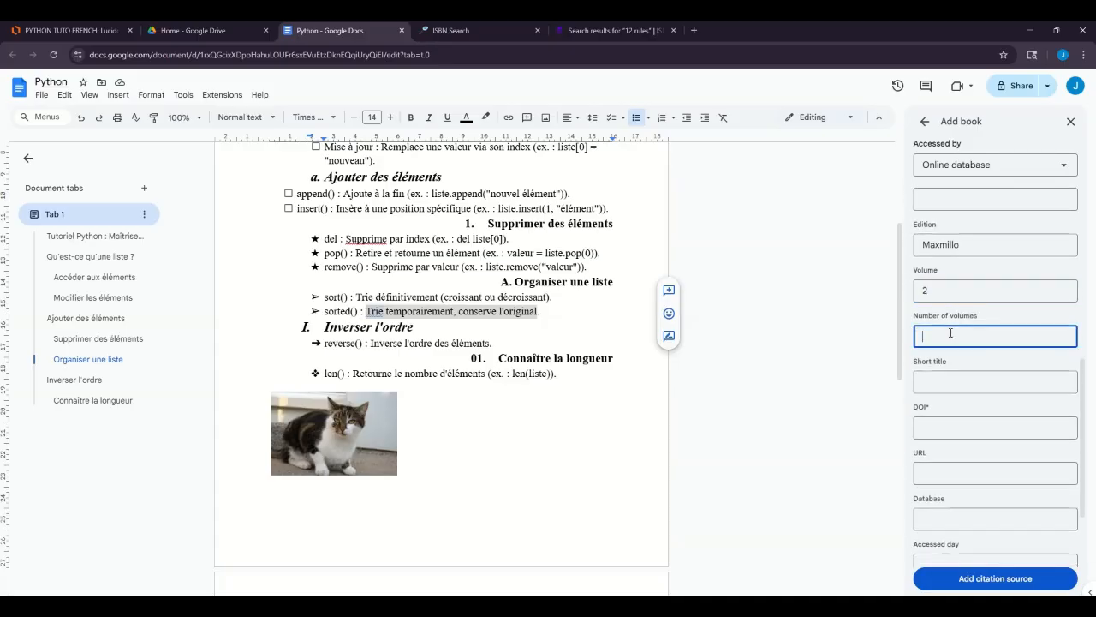
pyautogui.scroll(-2, 951, 368)
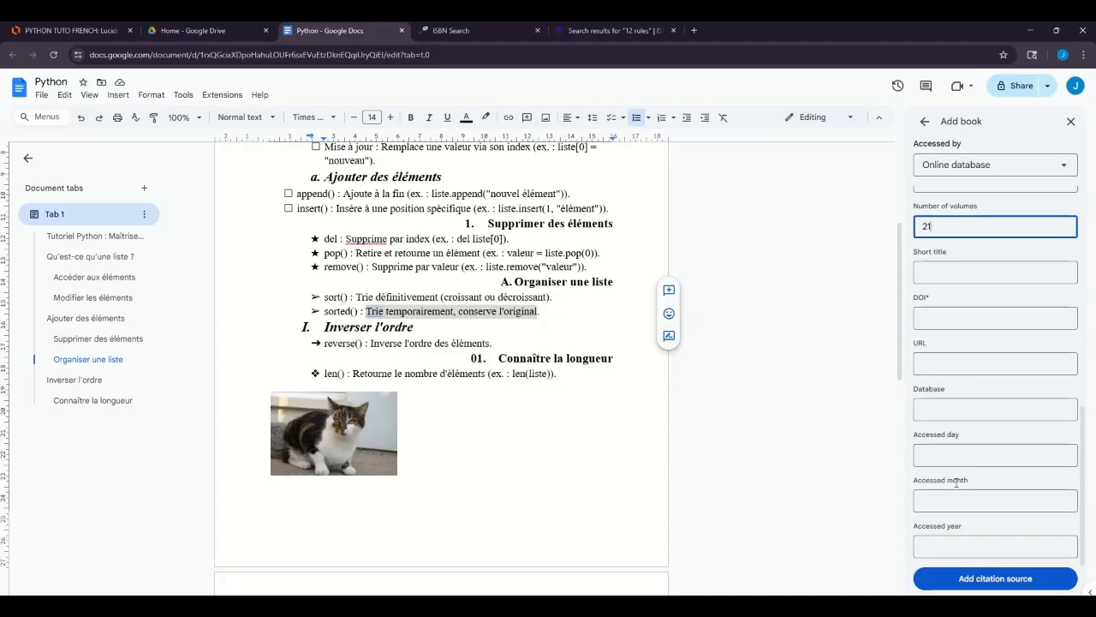
pyautogui.click(981, 581)
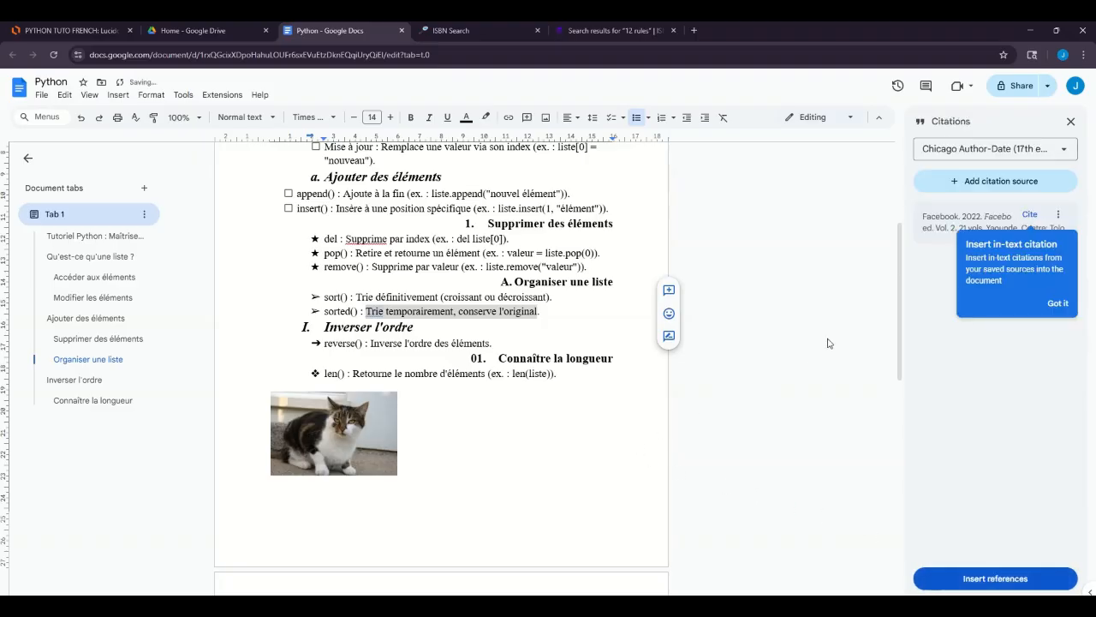
# Cite the Facebook source in the text after the sorted() description and try to insert the references list.
pyautogui.click(1029, 215)
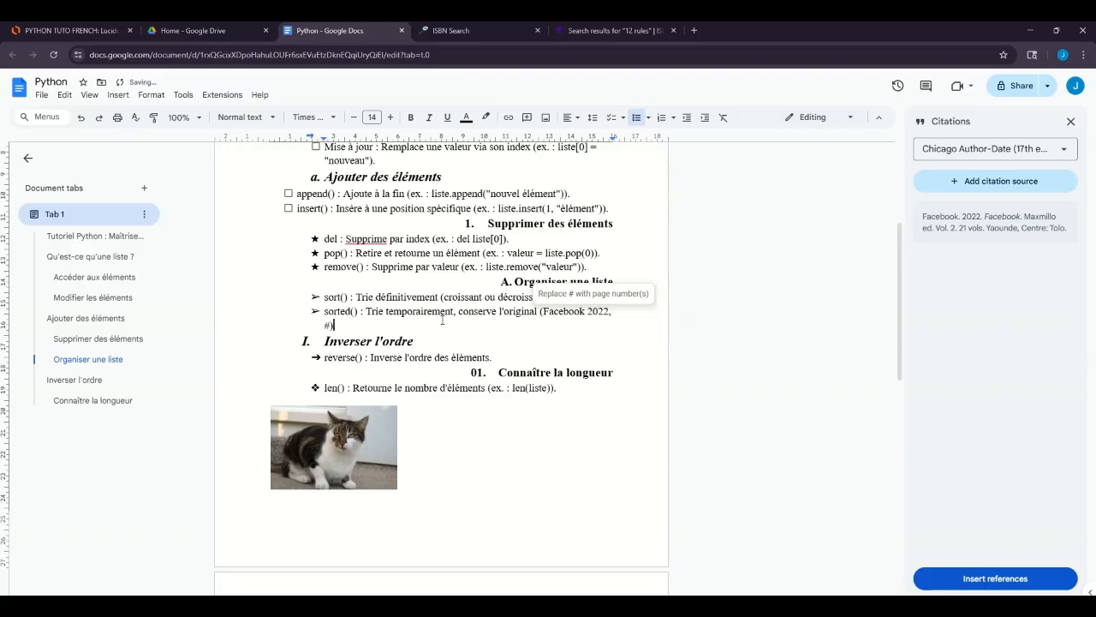
pyautogui.scroll(-5, 437, 326)
pyautogui.scroll(2, 450, 328)
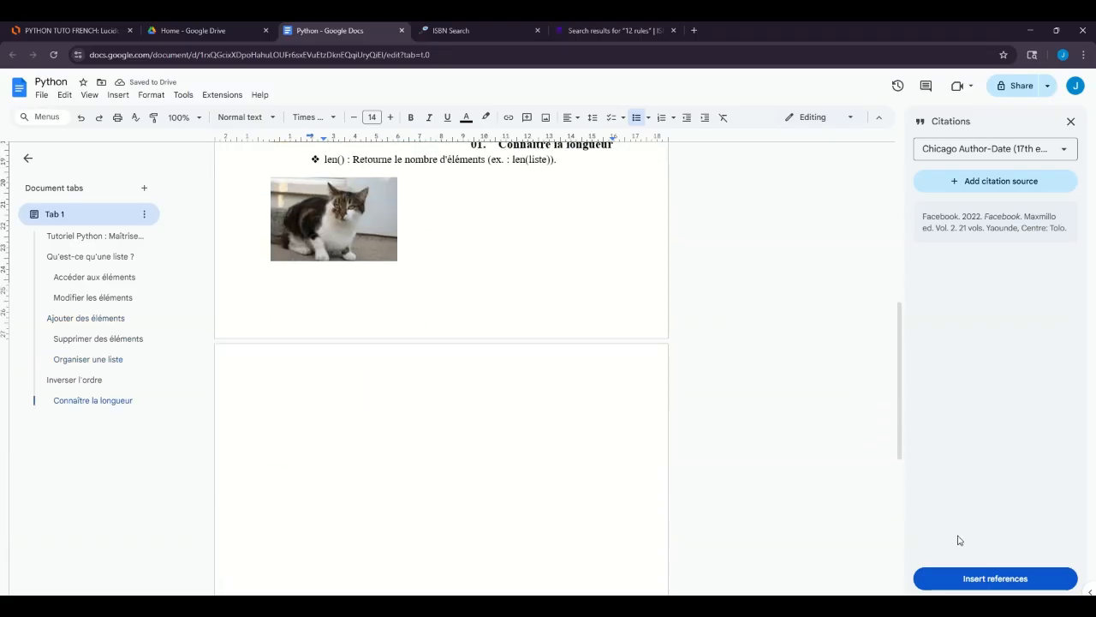
pyautogui.click(974, 580)
pyautogui.scroll(3, 445, 393)
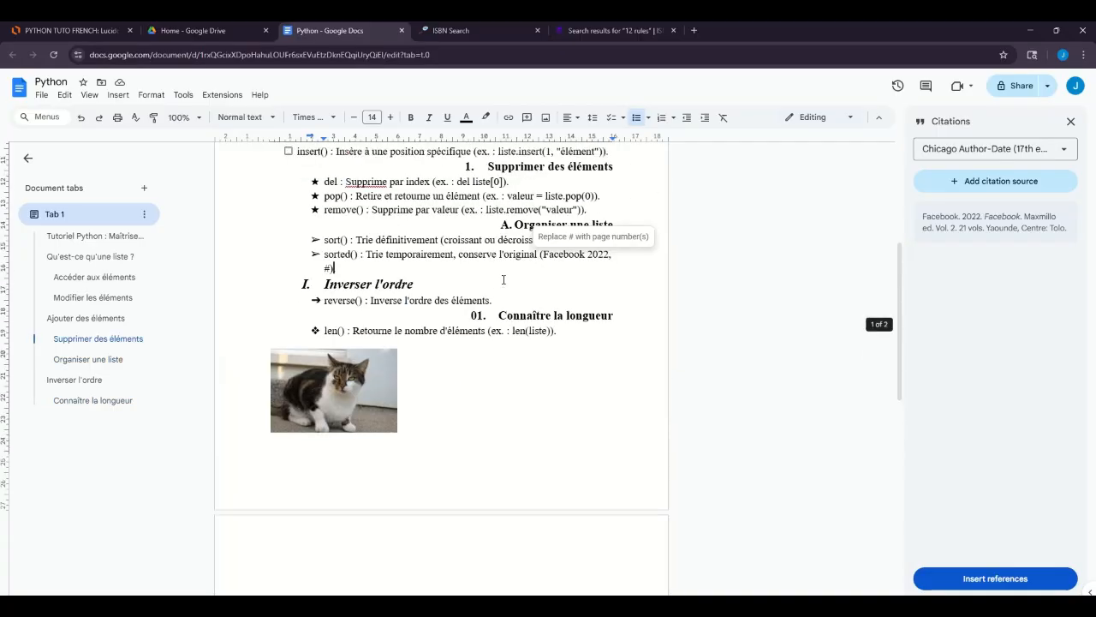
pyautogui.write('.')
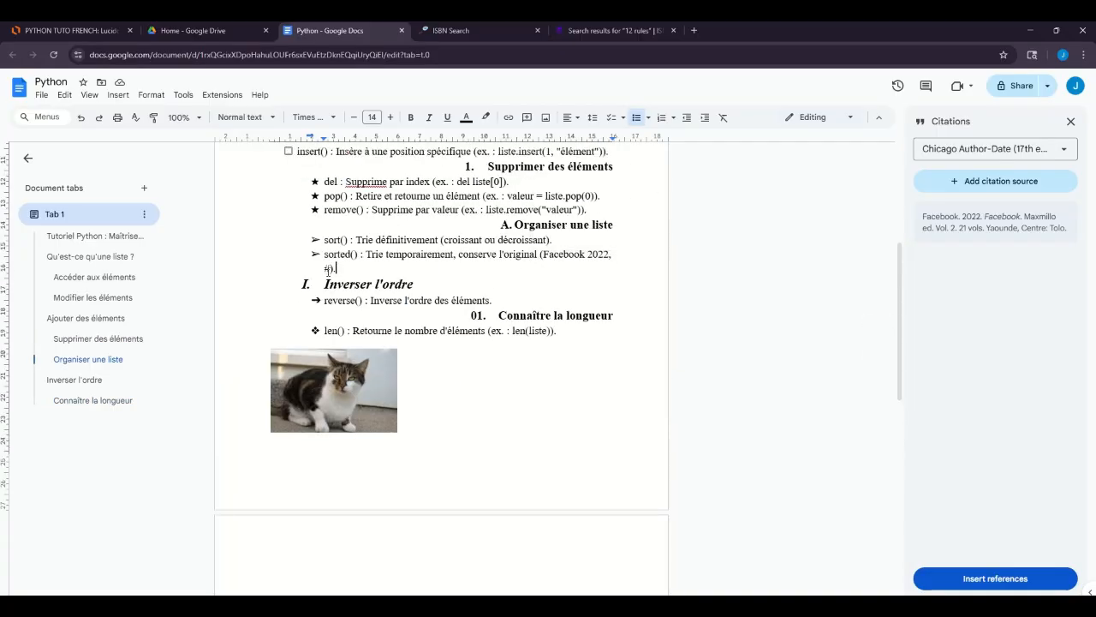
# Replace the # placeholder in the sorted() in-text citation with page number 321.
pyautogui.click(328, 269)
pyautogui.click(522, 257)
pyautogui.doubleClick(544, 255)
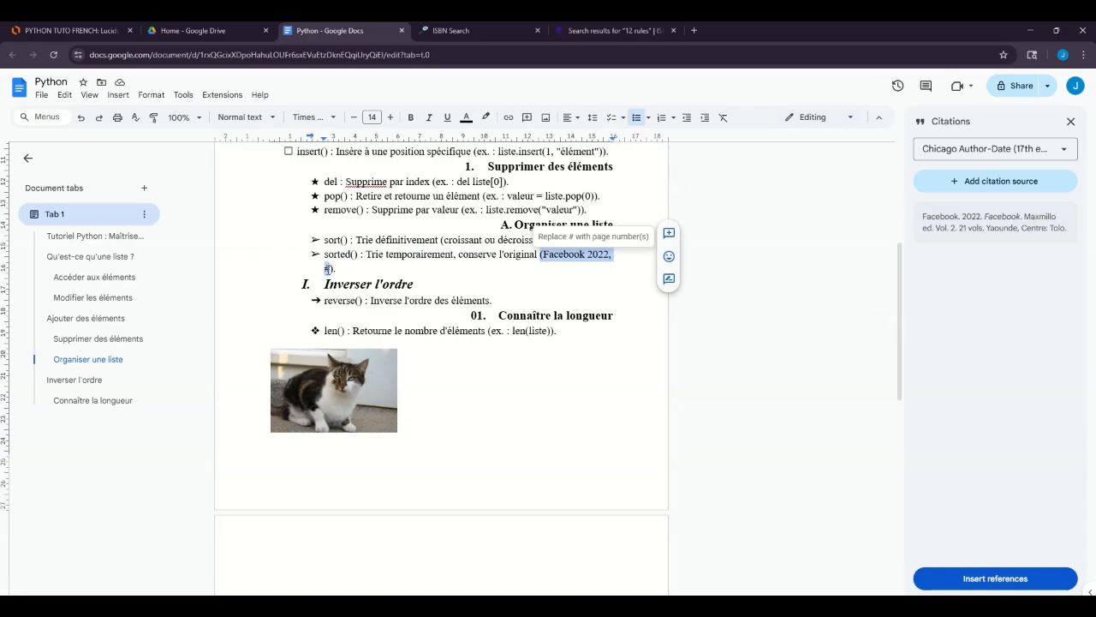
pyautogui.click(326, 268)
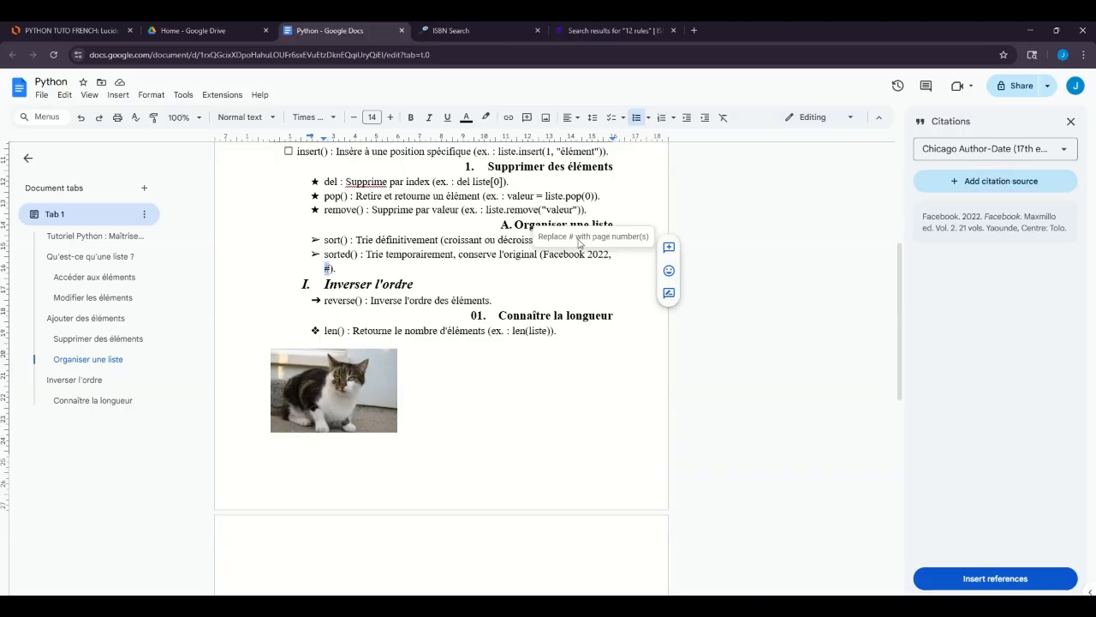
pyautogui.click(327, 268)
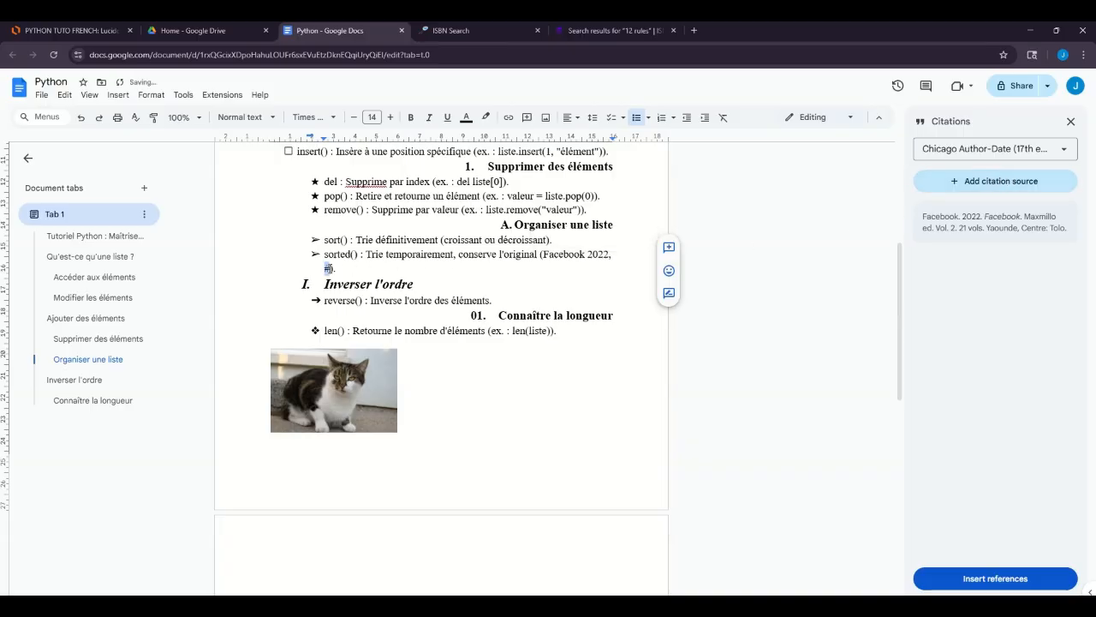
pyautogui.write('3-1')
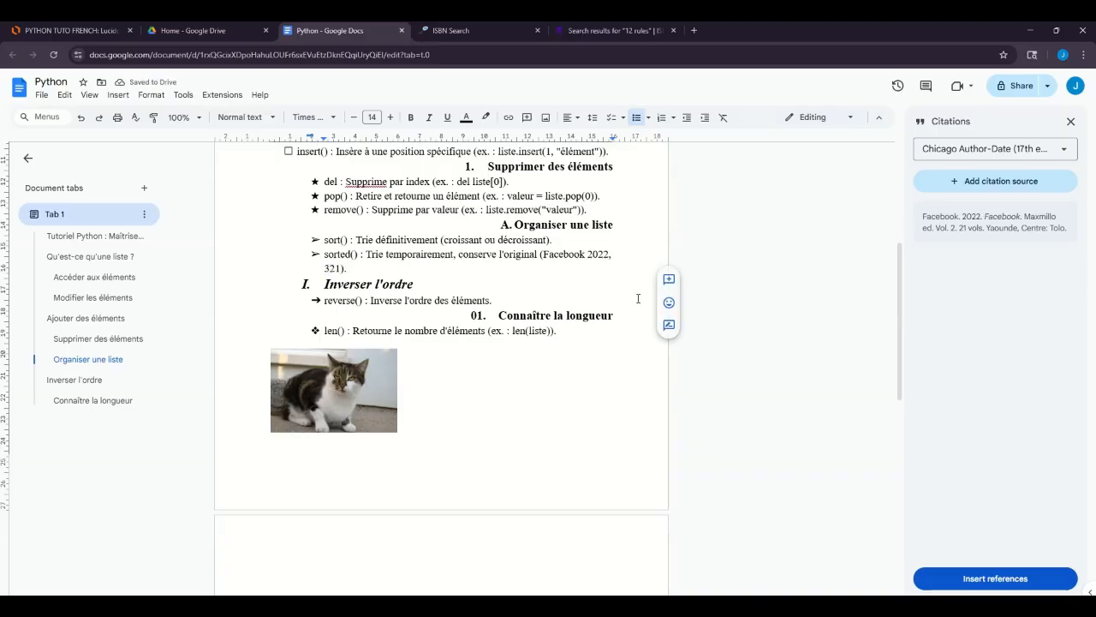
# Insert the Chicago Author-Date references list on the empty second page and select its Facebook entry.
pyautogui.moveTo(979, 216)
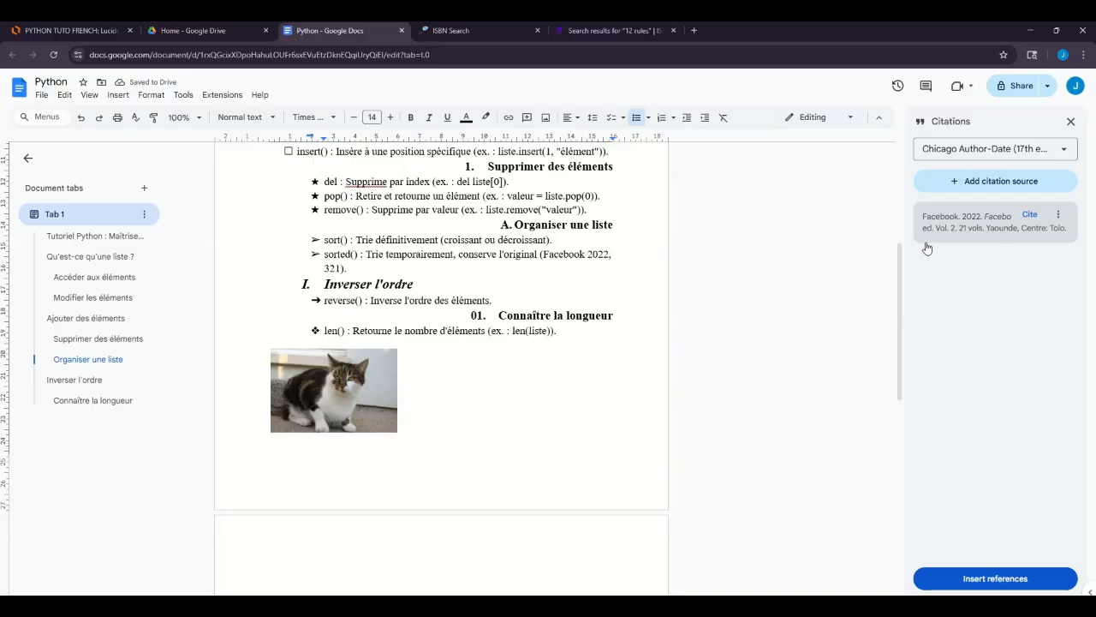
pyautogui.scroll(-5, 847, 382)
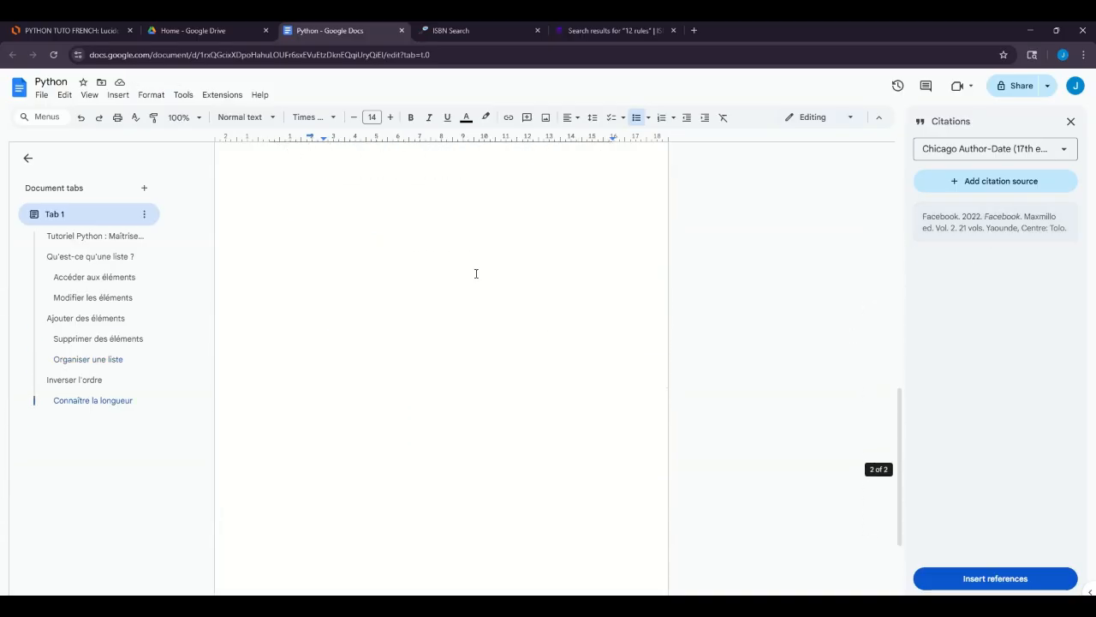
pyautogui.scroll(2, 475, 272)
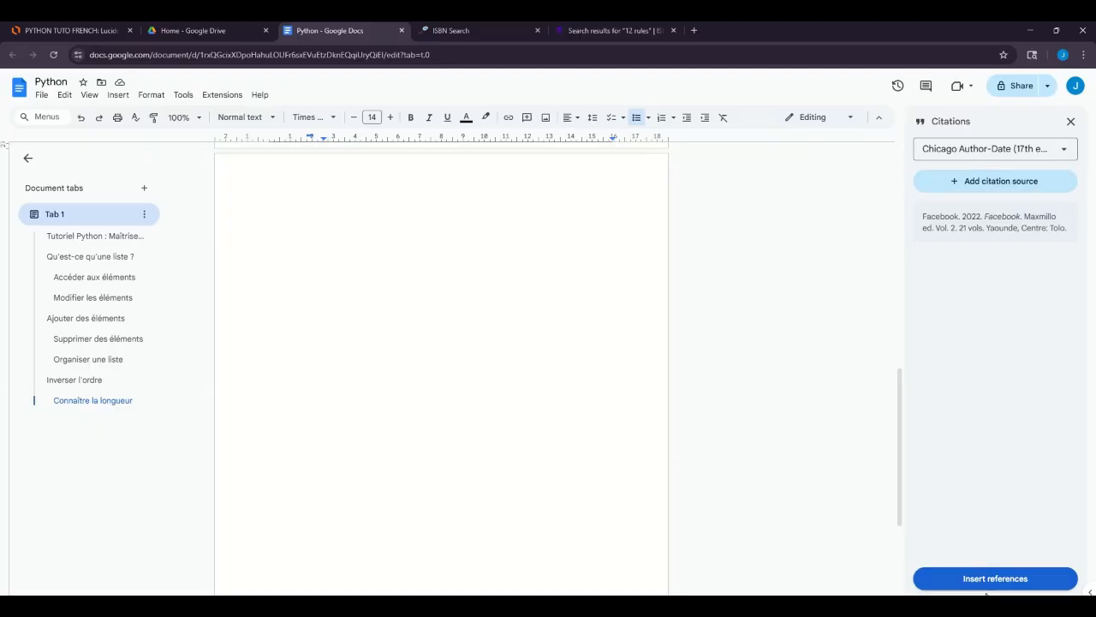
pyautogui.scroll(2, 427, 325)
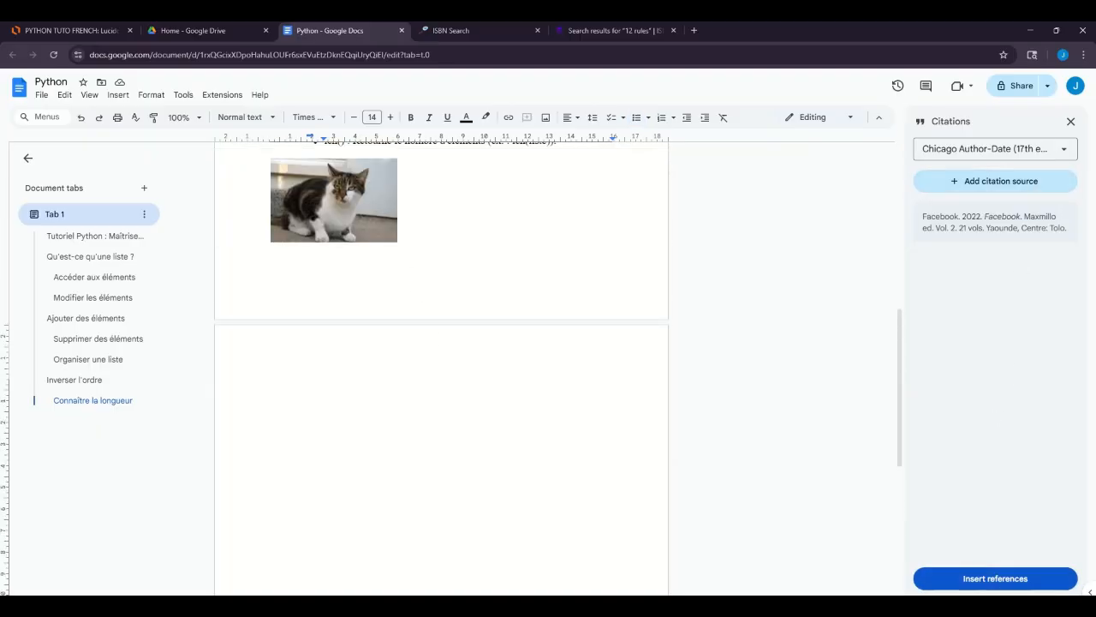
pyautogui.click(989, 580)
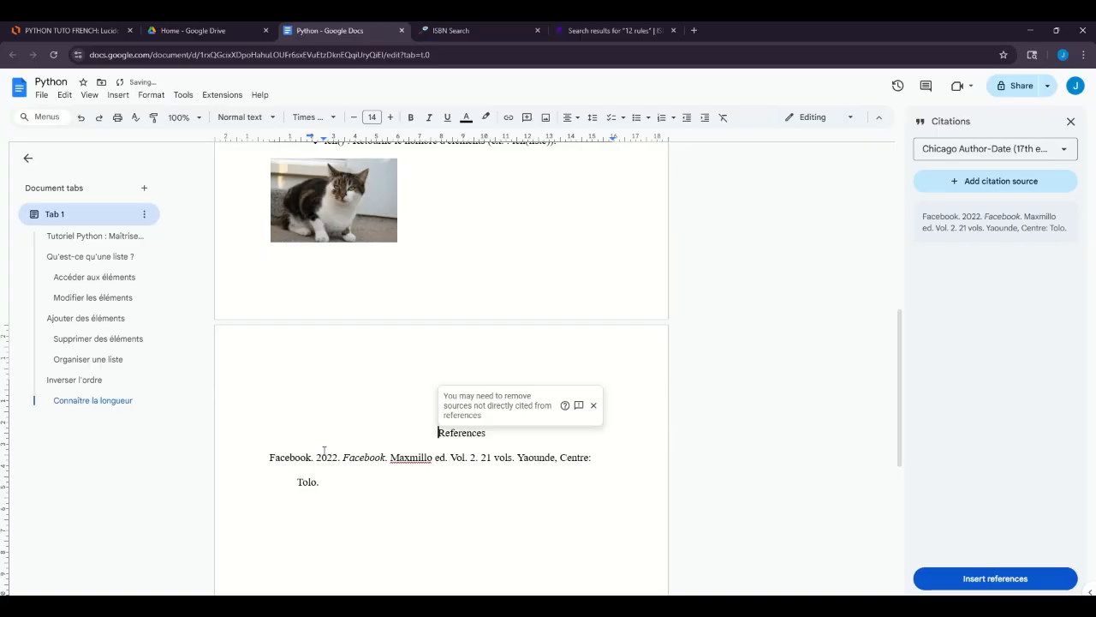
pyautogui.click(434, 436)
pyautogui.moveTo(271, 457); pyautogui.dragTo(321, 481)
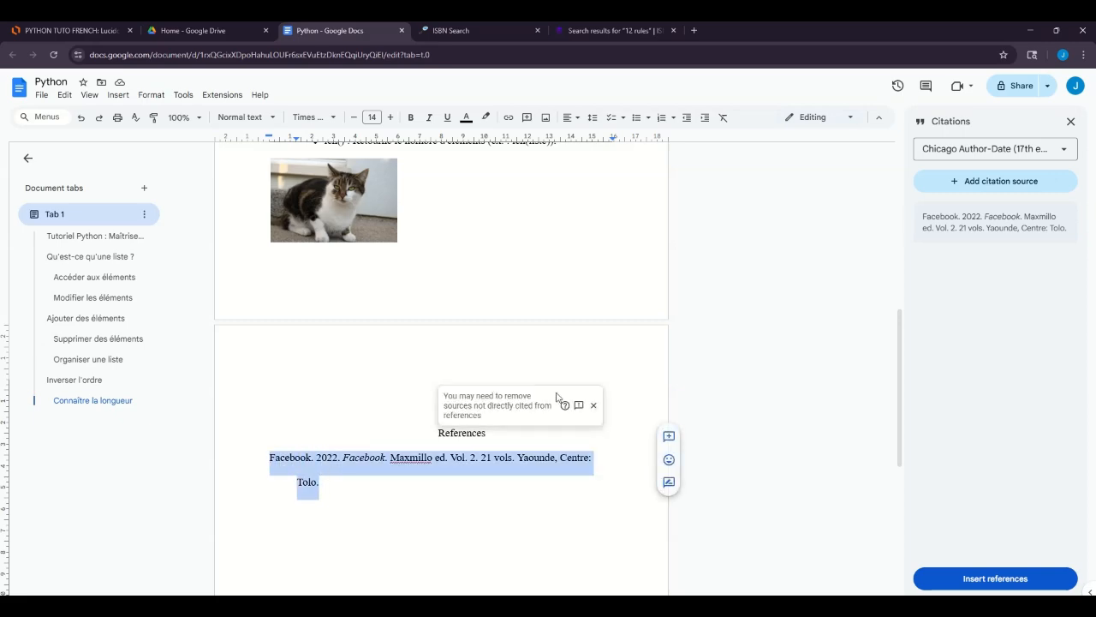
# Switch the citation style to MLA (8th ed.) and insert the works cited list below the Chicago references.
pyautogui.click(966, 157)
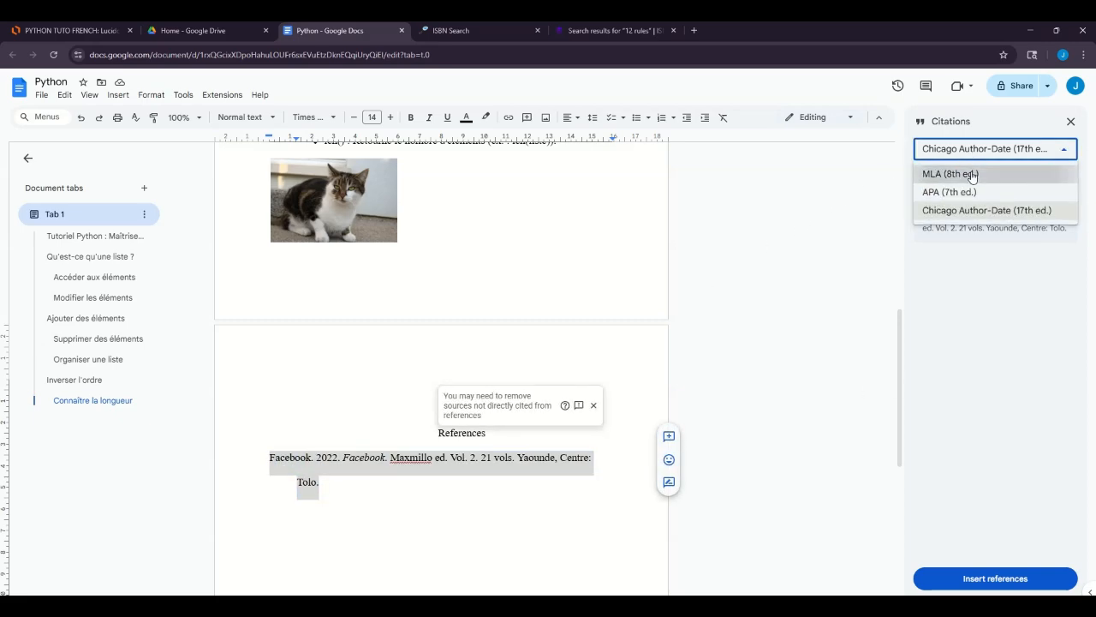
pyautogui.click(973, 176)
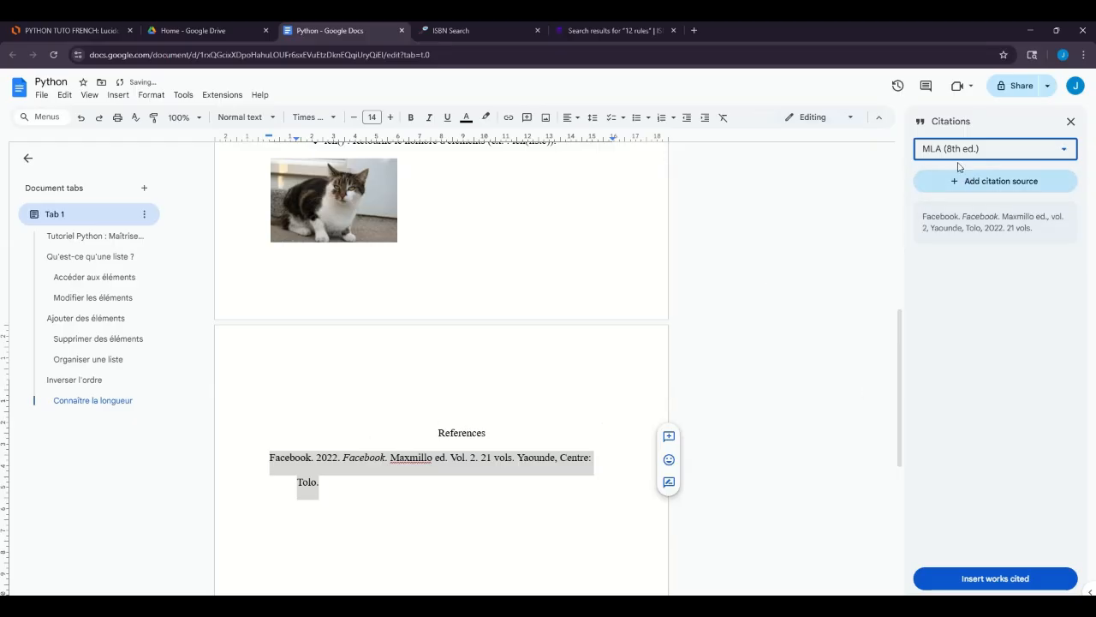
pyautogui.click(381, 495)
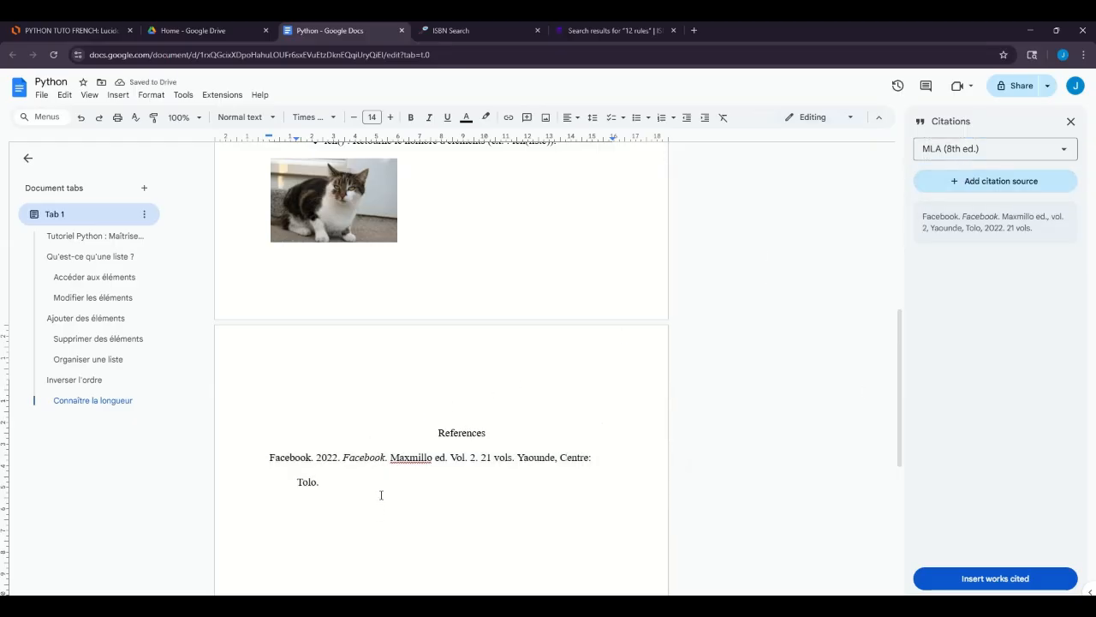
pyautogui.click(949, 581)
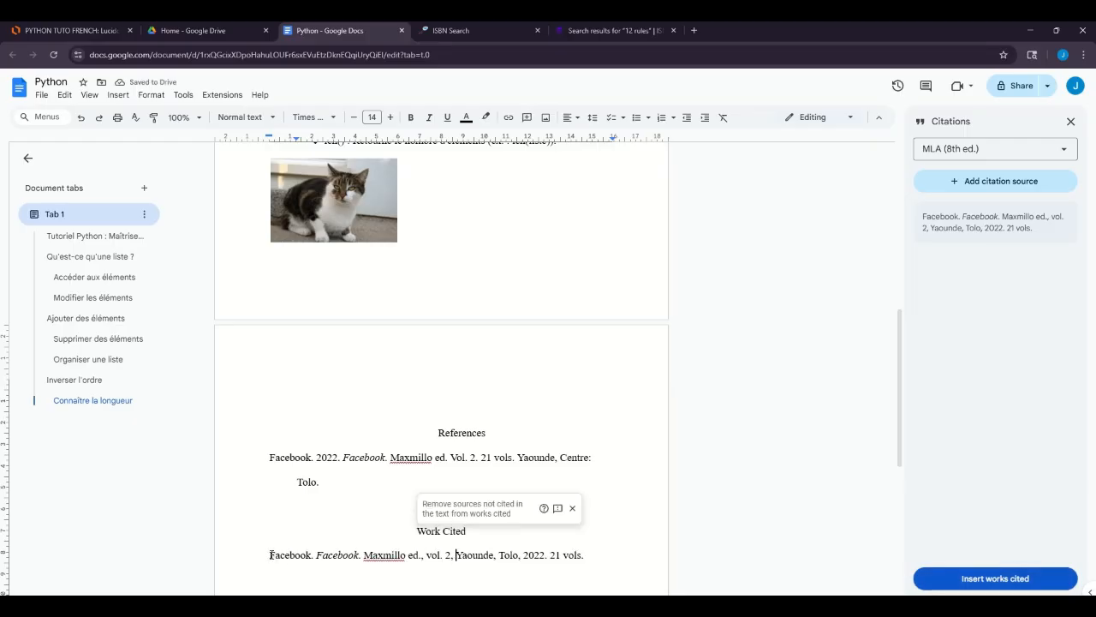
pyautogui.moveTo(343, 555); pyautogui.dragTo(432, 555)
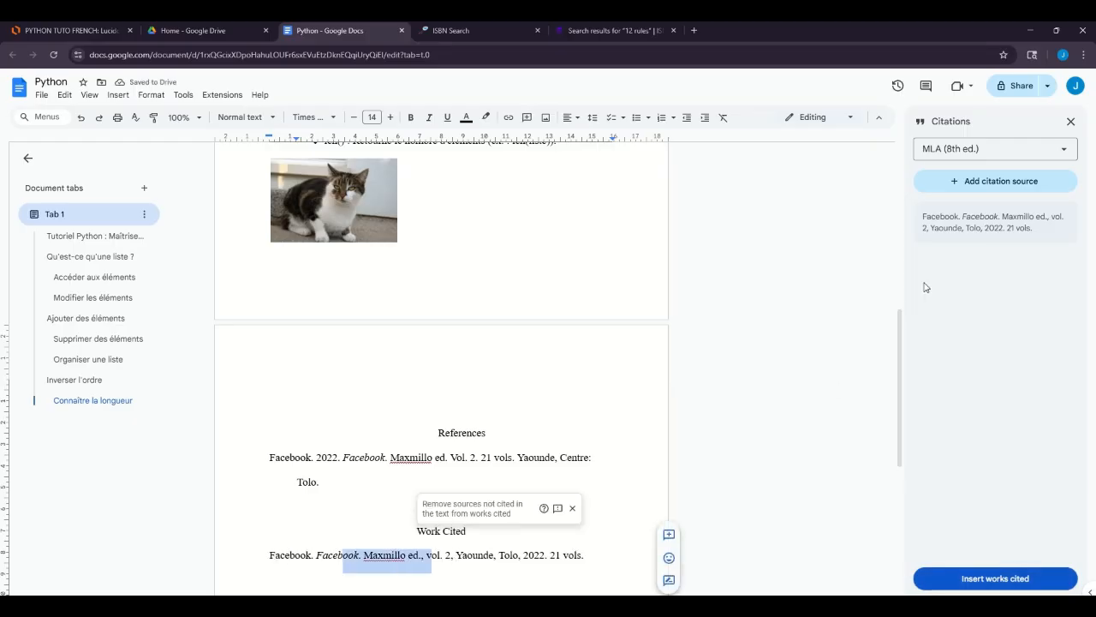
# Switch the citation style to APA (7th ed.) and insert its references list below the MLA work cited entry.
pyautogui.click(941, 151)
pyautogui.click(949, 192)
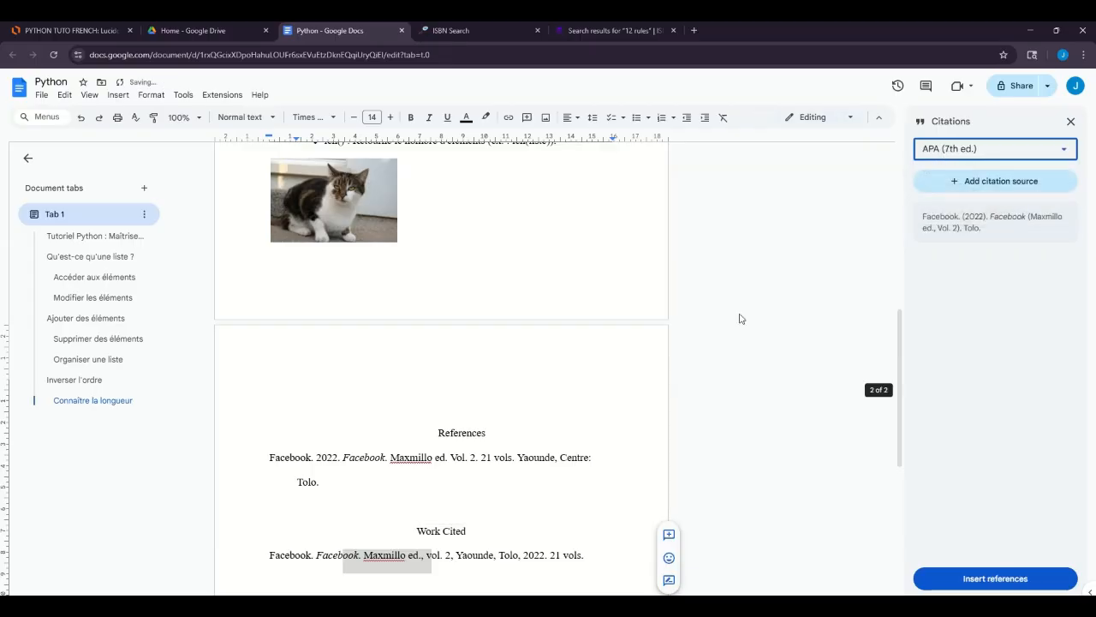
pyautogui.scroll(-2, 543, 451)
pyautogui.click(515, 449)
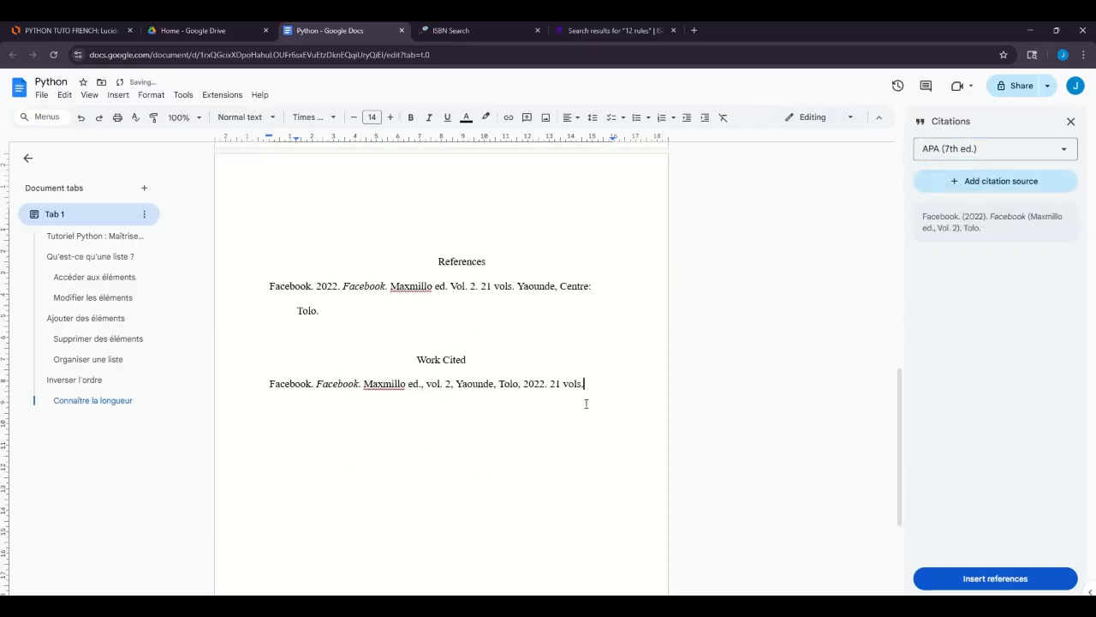
pyautogui.press('BackSpace')
pyautogui.click(1028, 581)
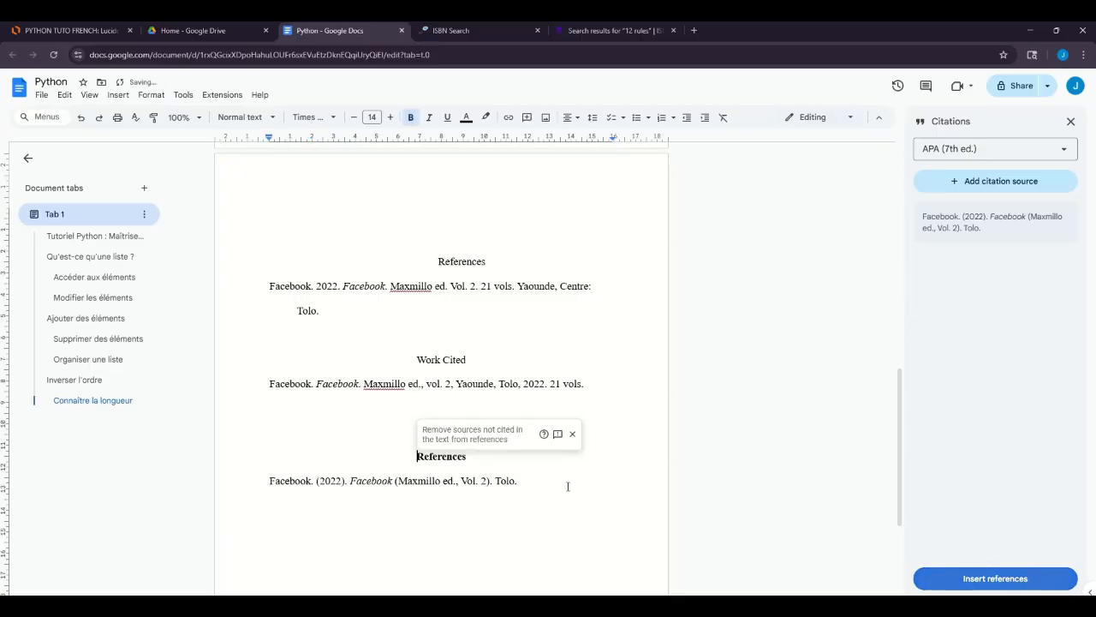
# Review the References and Work Cited lists at the end of the Python document and return to its beginning.
pyautogui.scroll(-1, 426, 469)
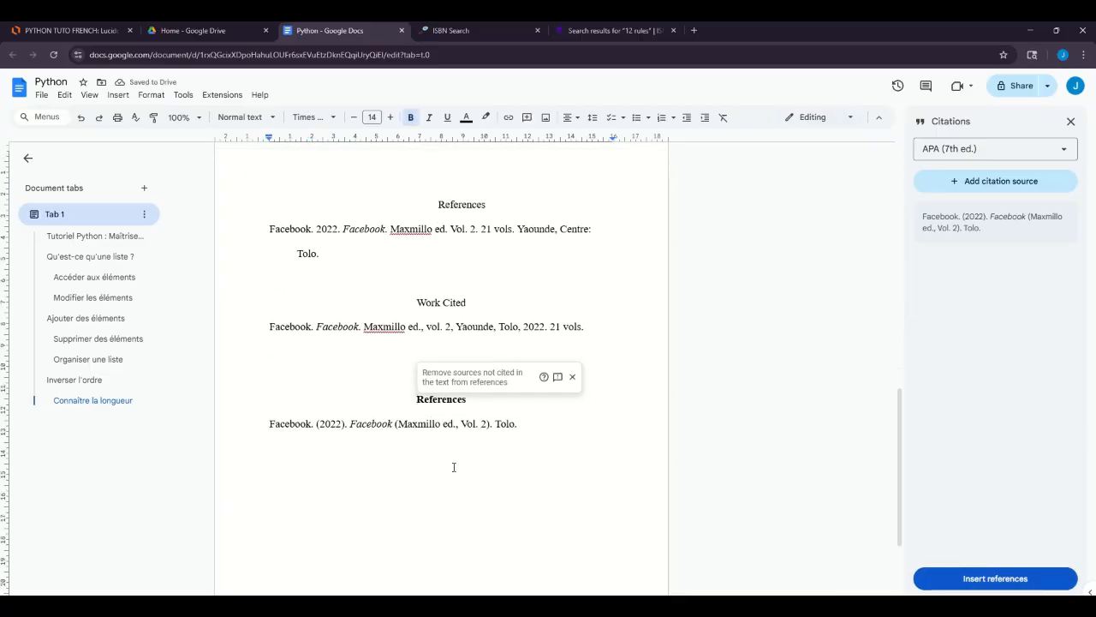
pyautogui.scroll(2, 363, 419)
pyautogui.click(338, 406)
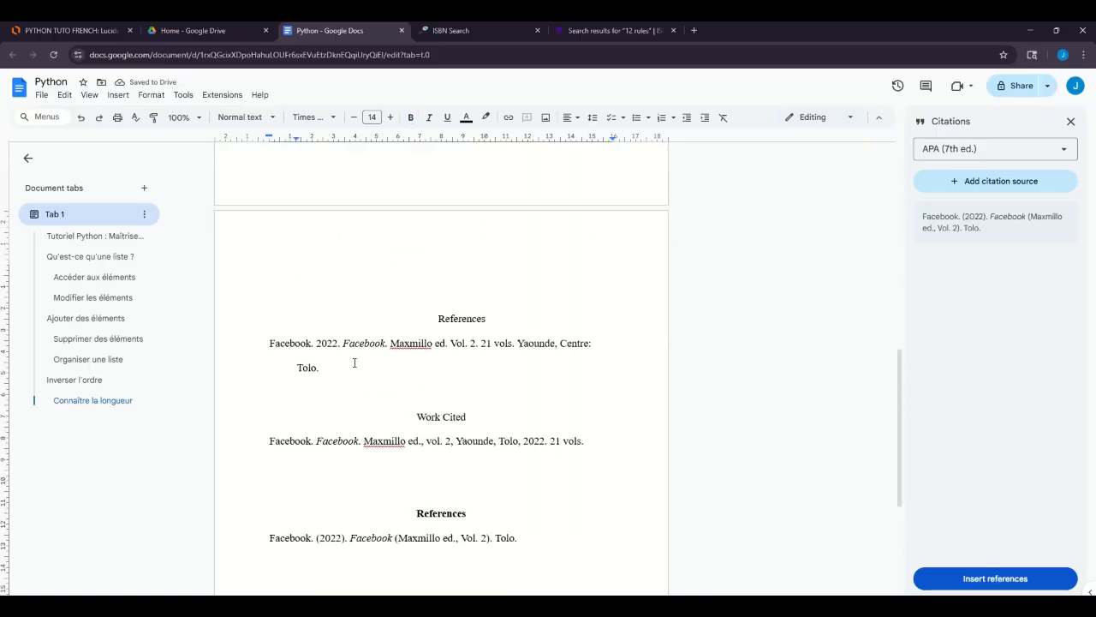
pyautogui.moveTo(306, 320); pyautogui.dragTo(523, 543)
pyautogui.scroll(10, 598, 436)
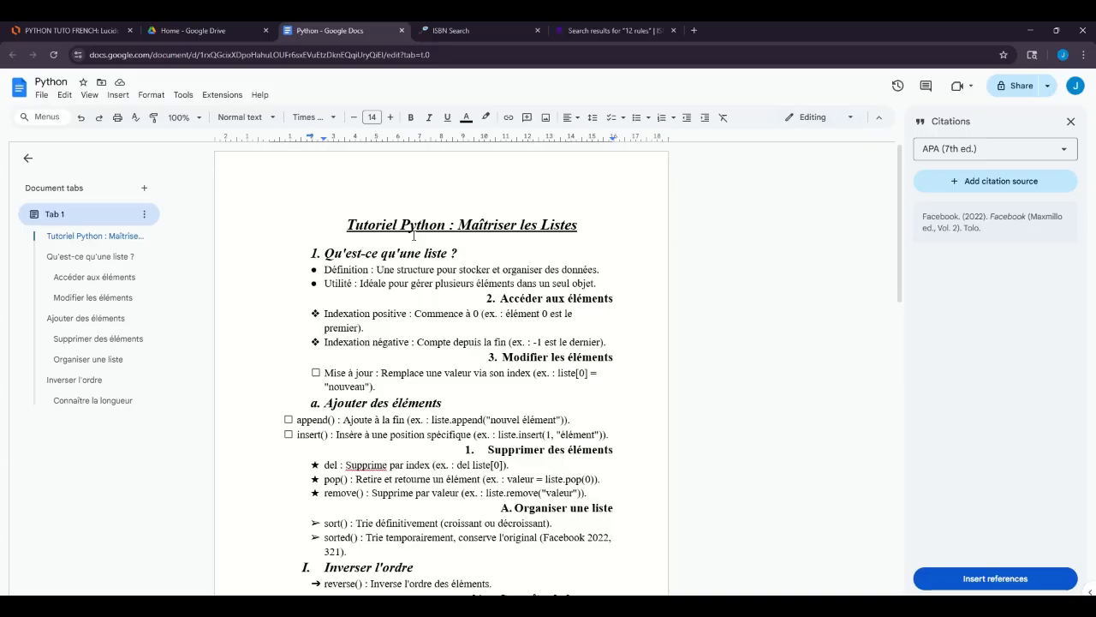
# Switch to Google Drive and create a new blank Google Sheets spreadsheet.
pyautogui.click(173, 28)
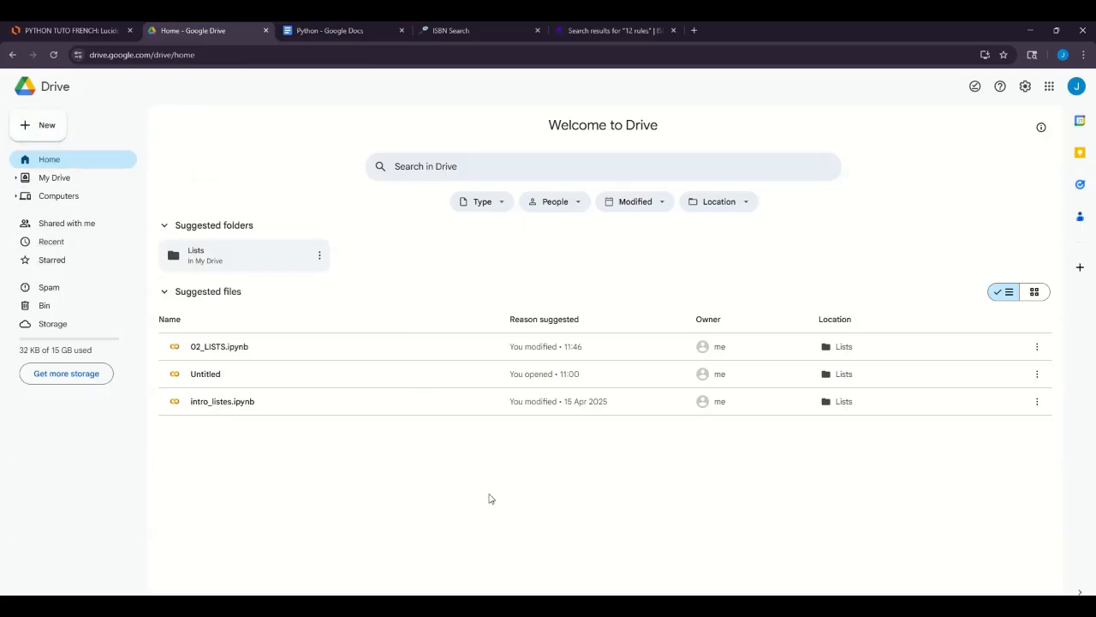
pyautogui.click(42, 125)
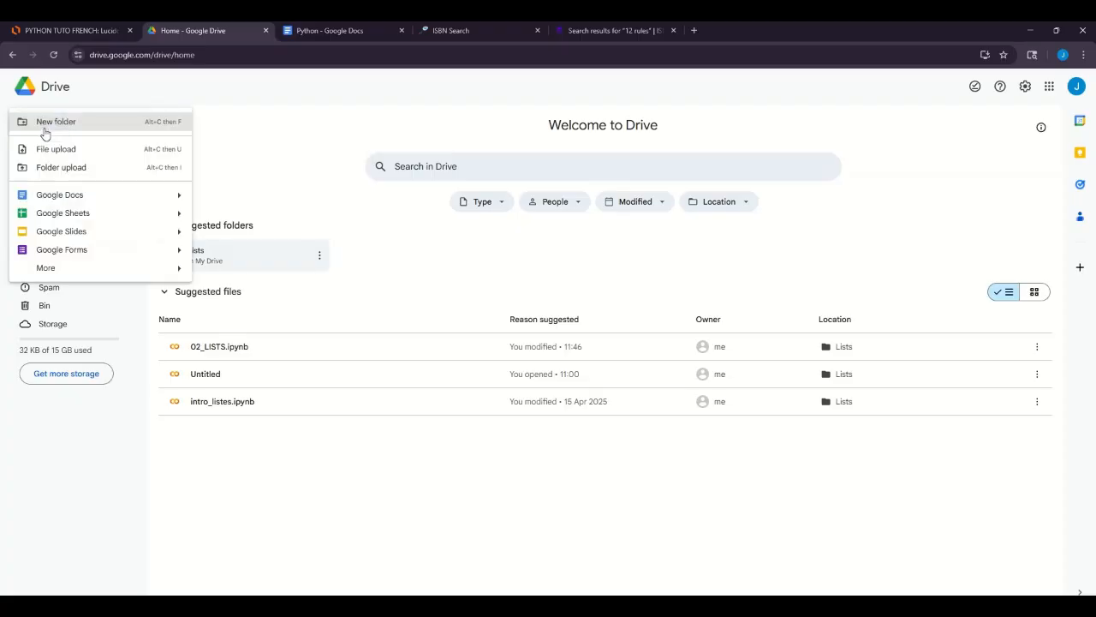
pyautogui.click(62, 214)
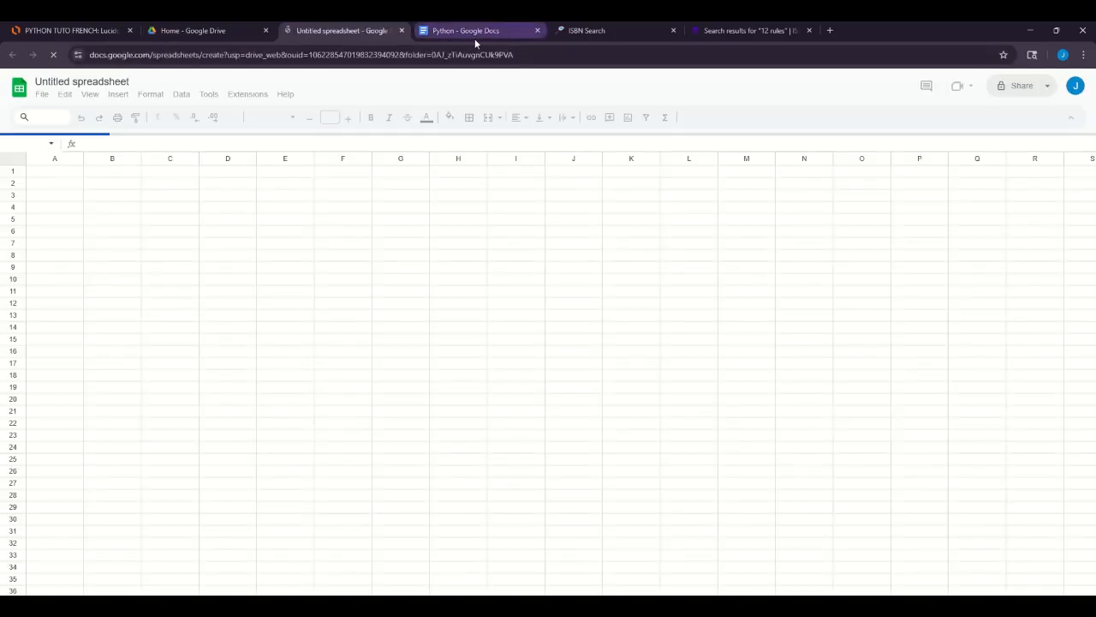
# In Google Docs, create a document from the Serif Resume template and look over its layout.
pyautogui.click(475, 35)
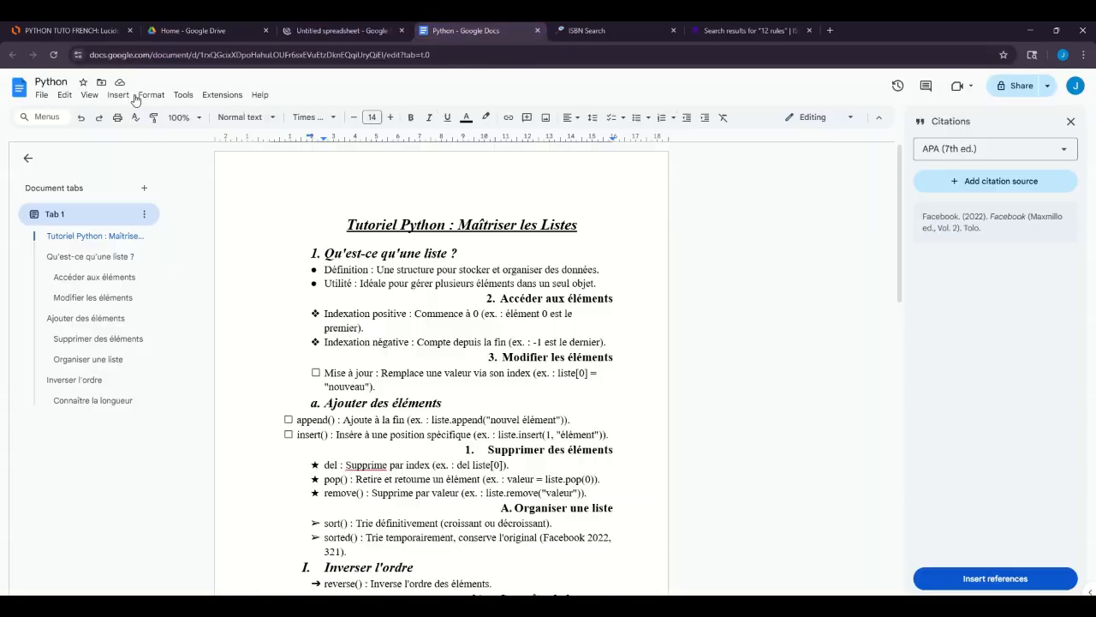
pyautogui.click(16, 93)
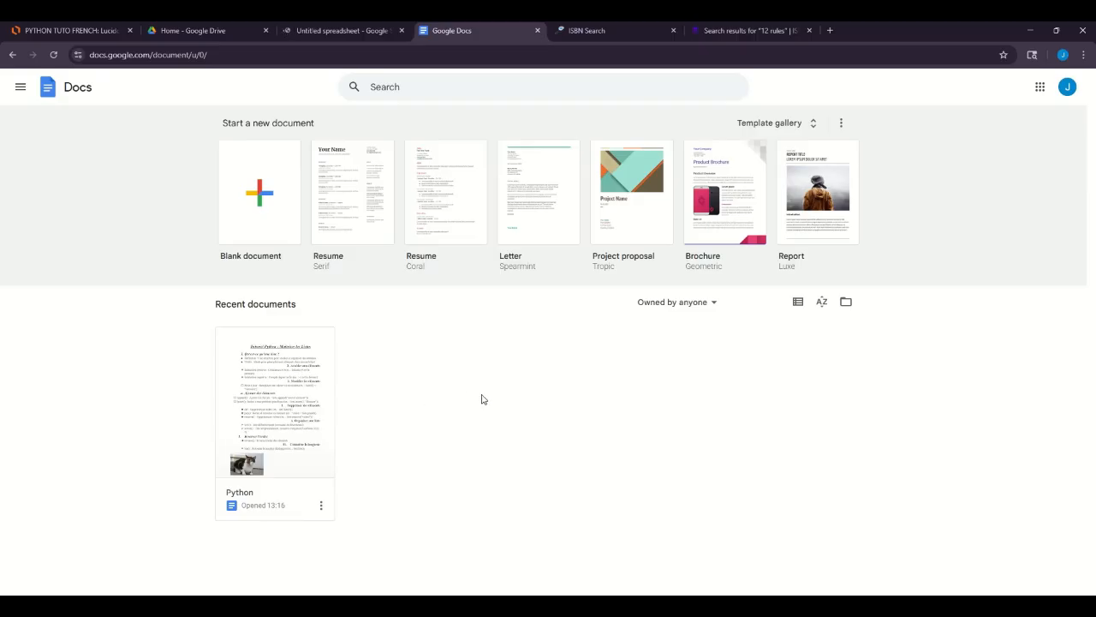
pyautogui.click(351, 189)
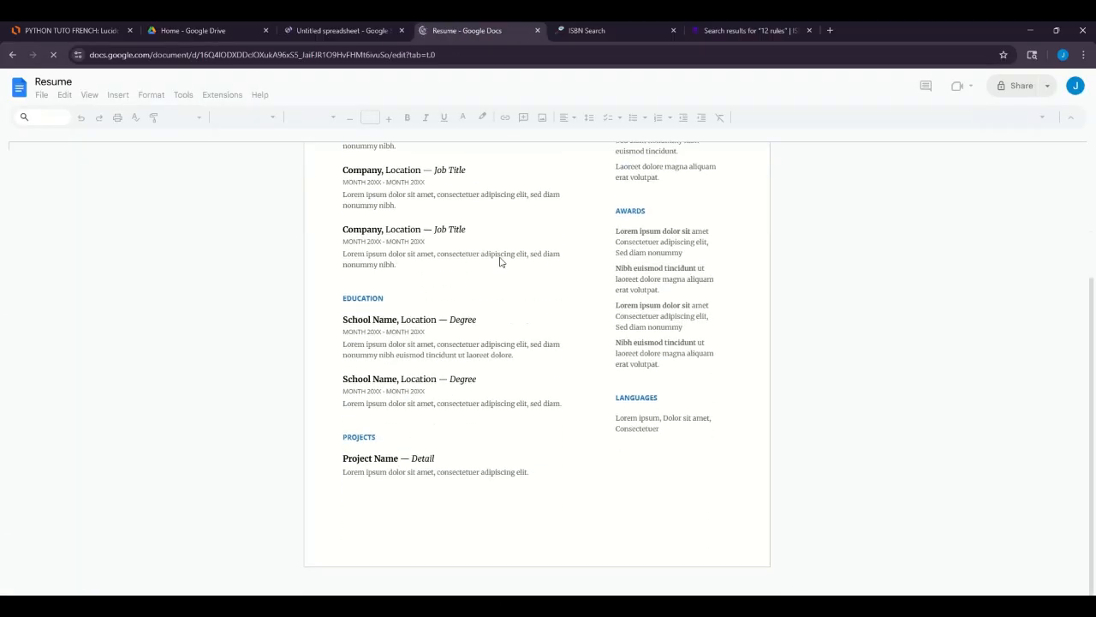
pyautogui.scroll(-2, 506, 287)
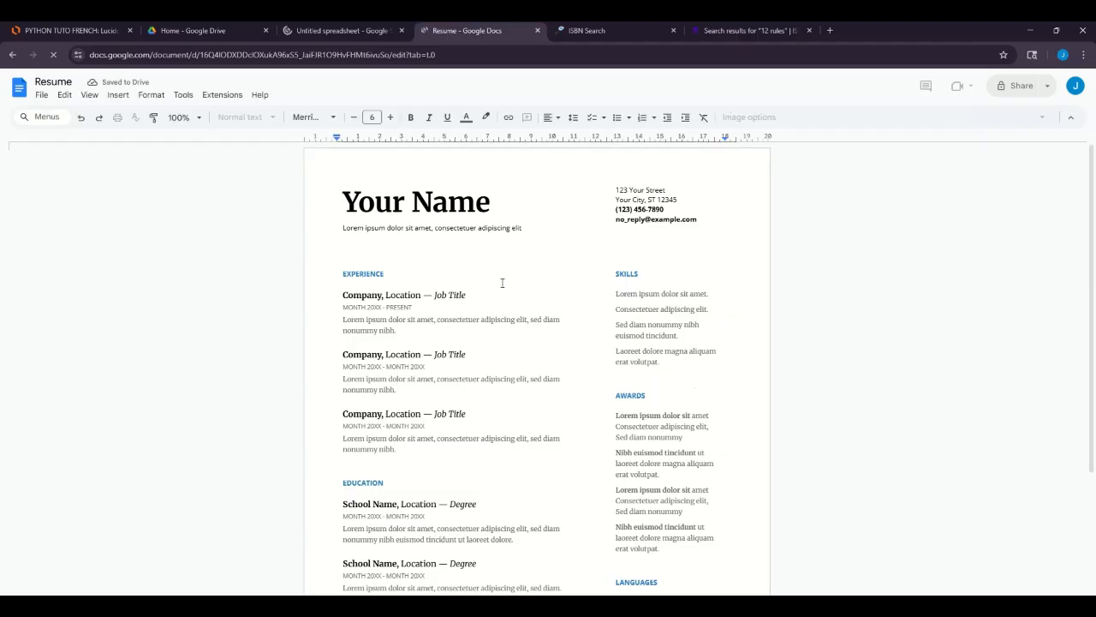
pyautogui.scroll(3, 450, 267)
pyautogui.scroll(-3, 461, 281)
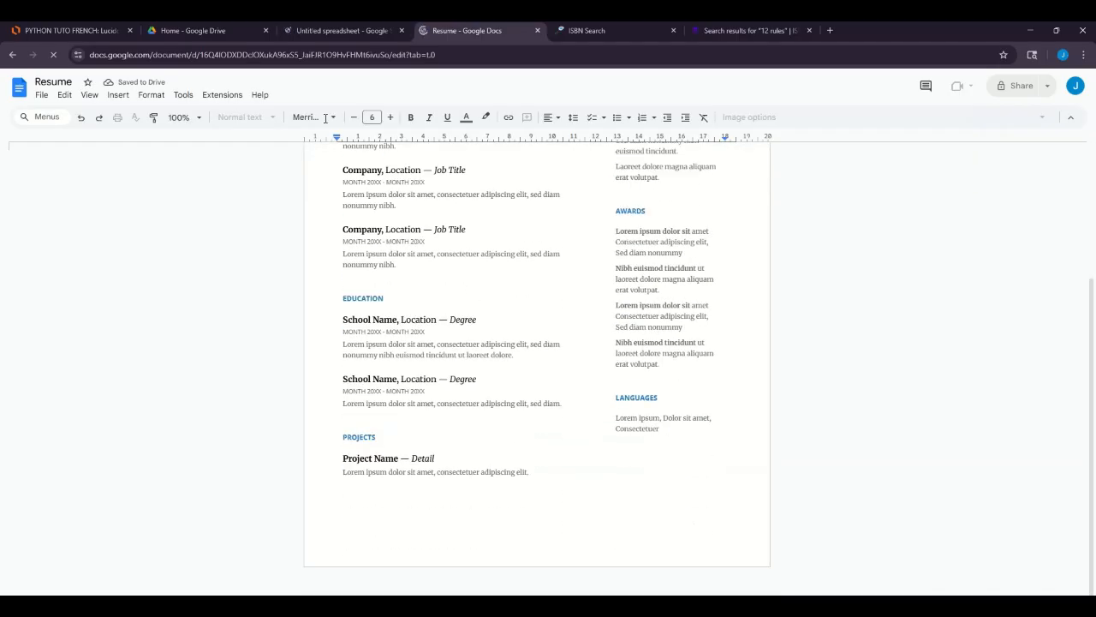
# Return to the untitled spreadsheet, preview the blank table, and dismiss the pre-built table suggestions without inserting one.
pyautogui.click(310, 29)
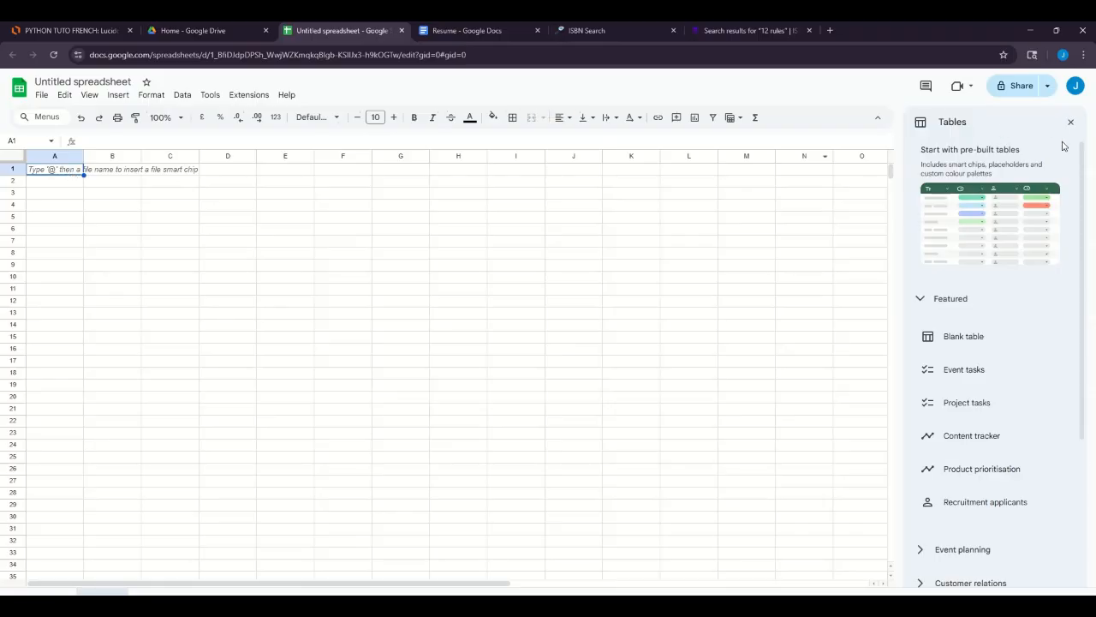
pyautogui.click(991, 337)
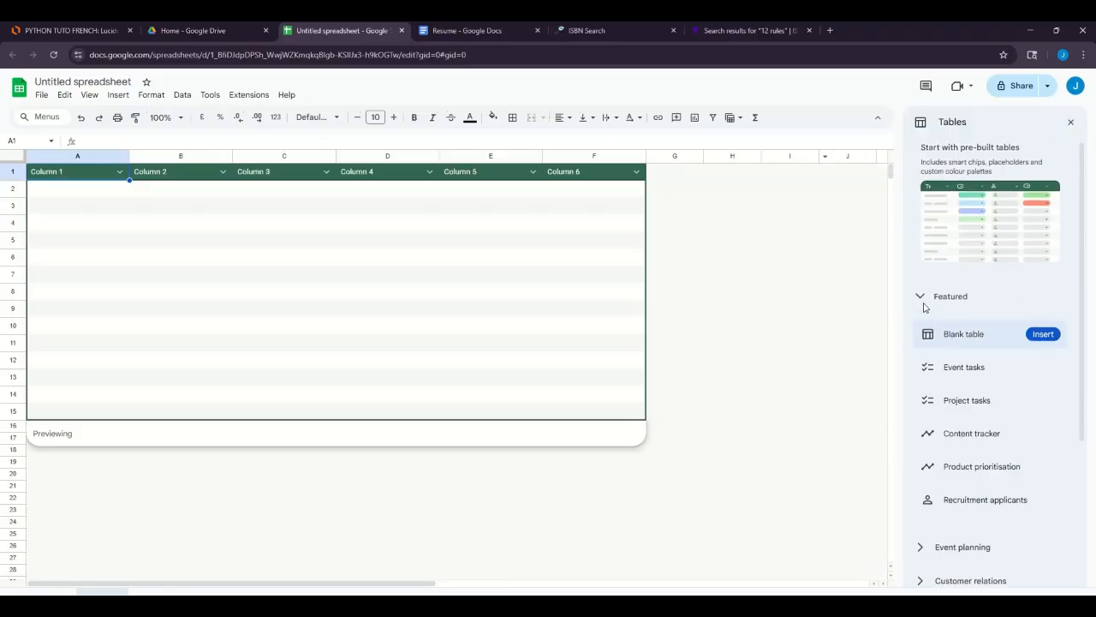
pyautogui.scroll(-2, 924, 302)
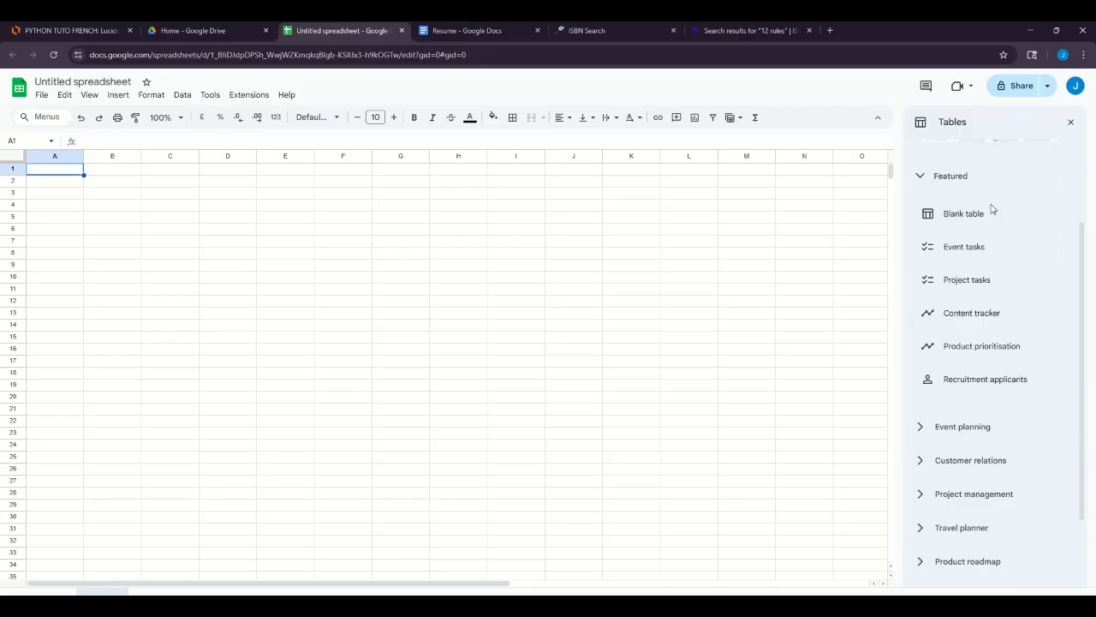
pyautogui.moveTo(991, 212)
pyautogui.scroll(2, 991, 212)
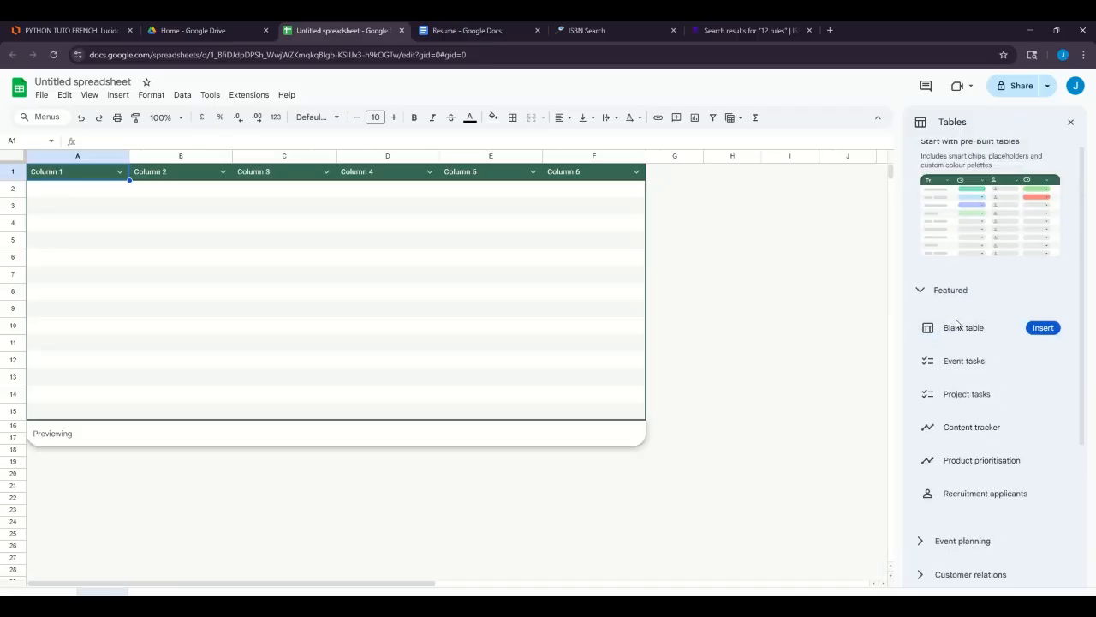
pyautogui.click(1071, 123)
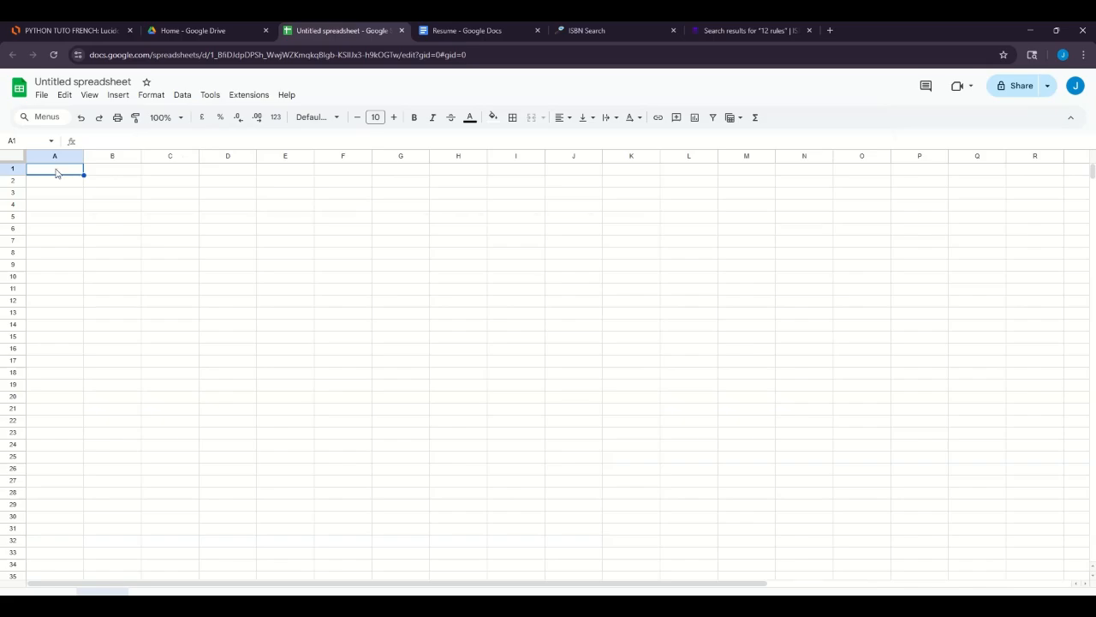
# Rename the untitled spreadsheet as "dictionary".
pyautogui.click(101, 81)
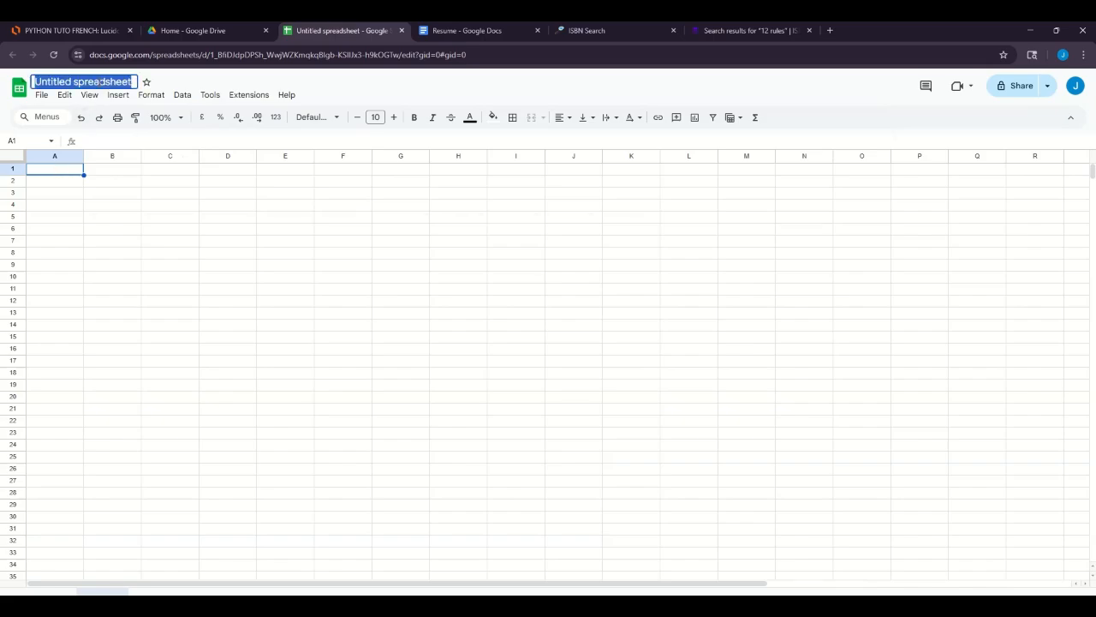
pyautogui.write('dic')
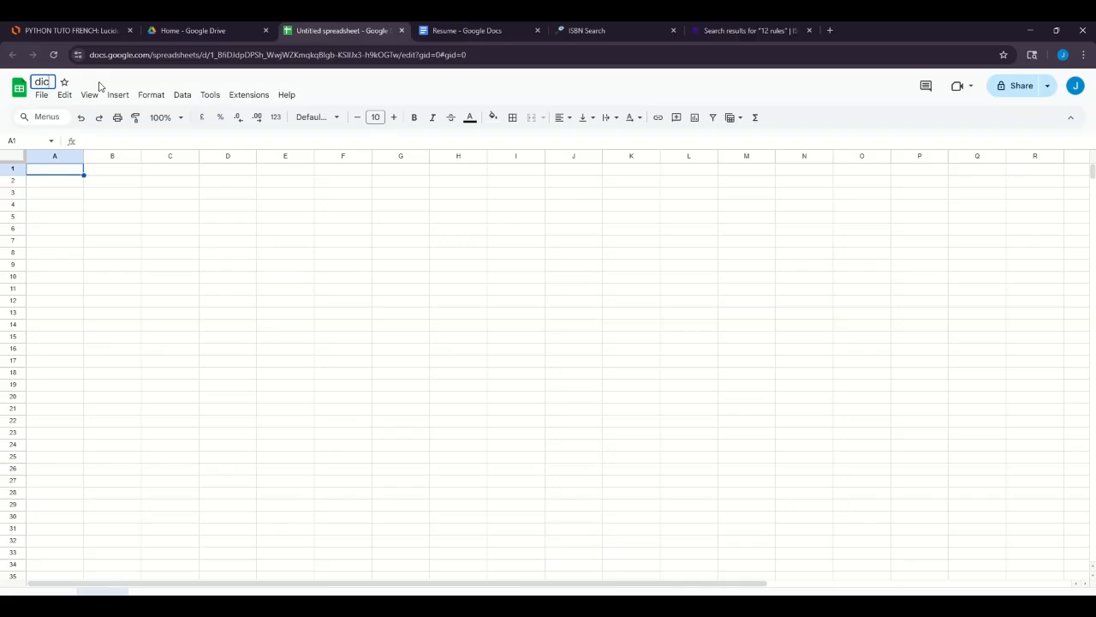
pyautogui.write('tionary')
# Enter the column headings "French" in cell A1 and "english" in cell B1.
pyautogui.click(47, 176)
pyautogui.write('French')
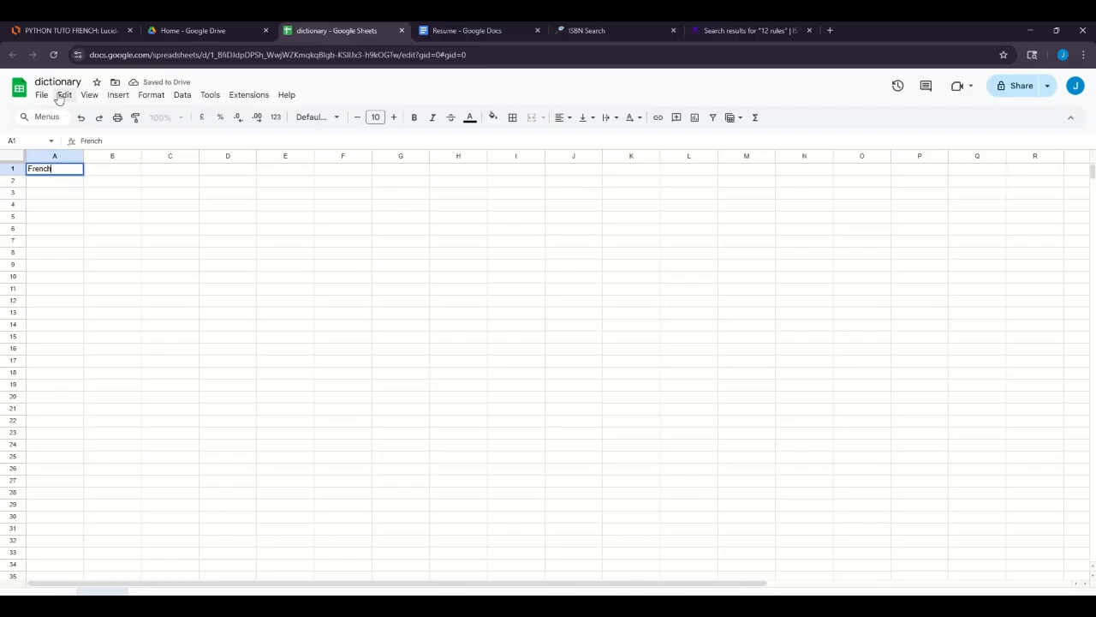
pyautogui.click(212, 99)
pyautogui.click(213, 99)
pyautogui.click(120, 159)
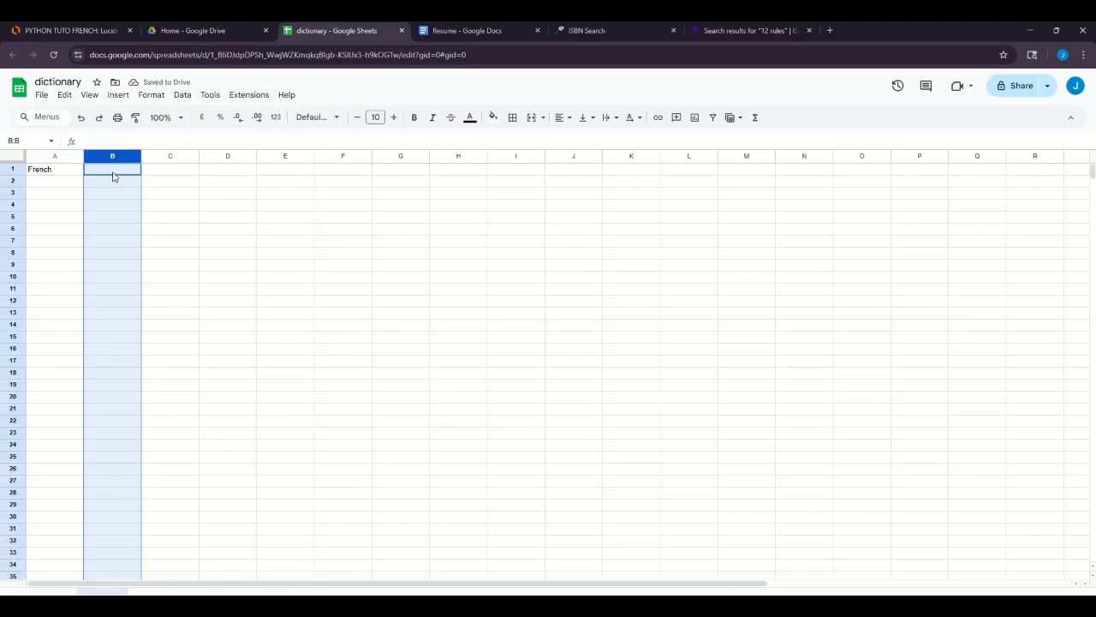
pyautogui.click(113, 172)
pyautogui.write('em')
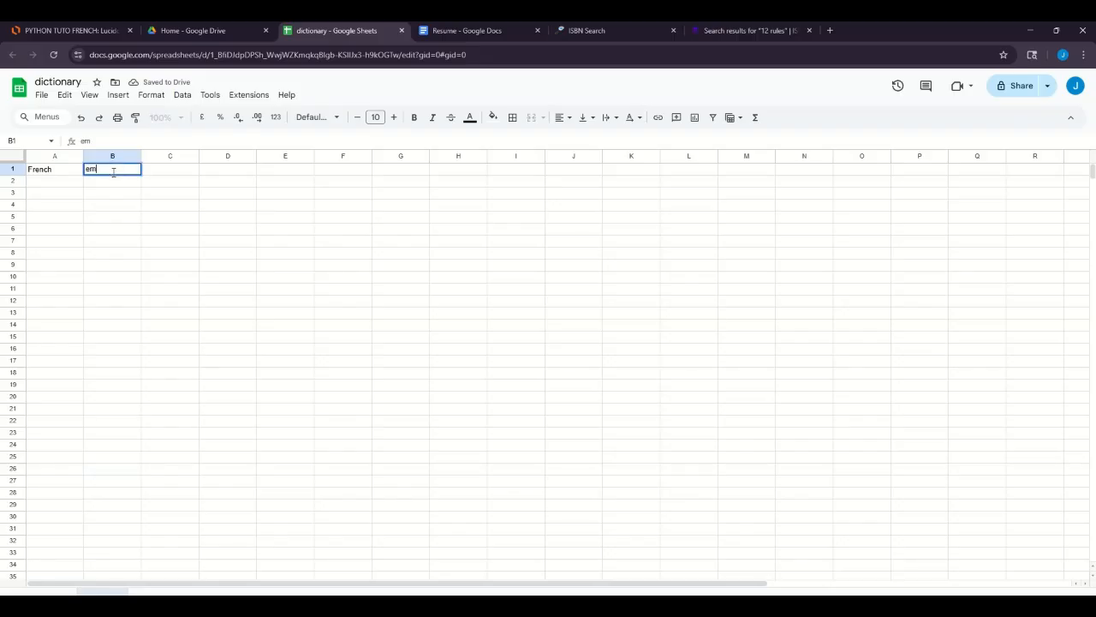
pyautogui.press('BackSpace')
pyautogui.write('nglish')
# Format the headings in A1:B1 as bold Times New Roman at size 14.
pyautogui.moveTo(71, 174); pyautogui.dragTo(91, 175)
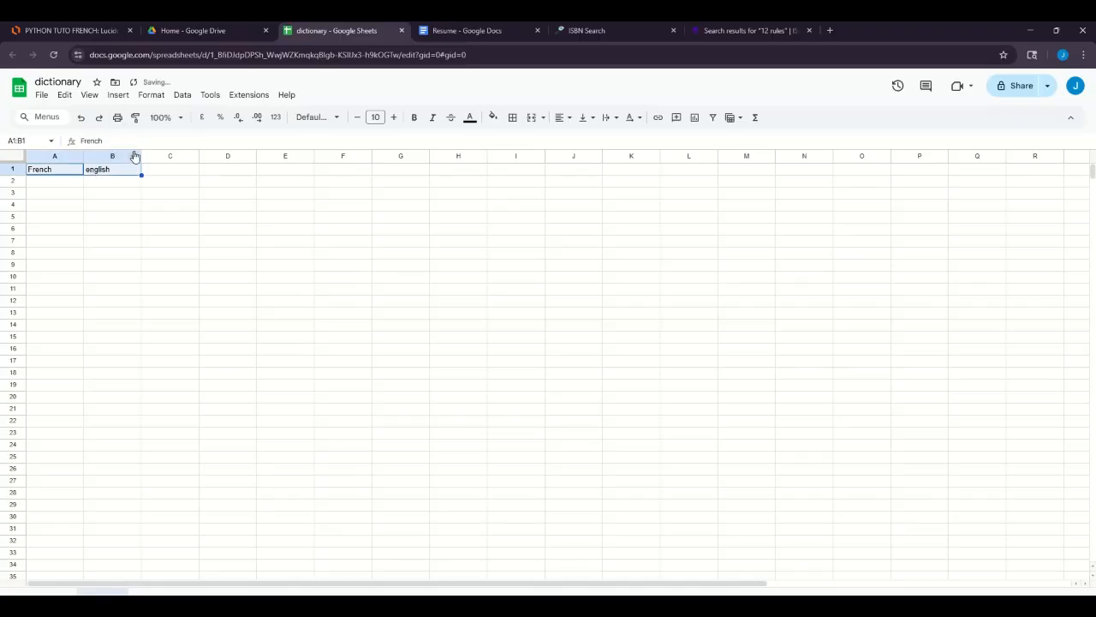
pyautogui.click(317, 119)
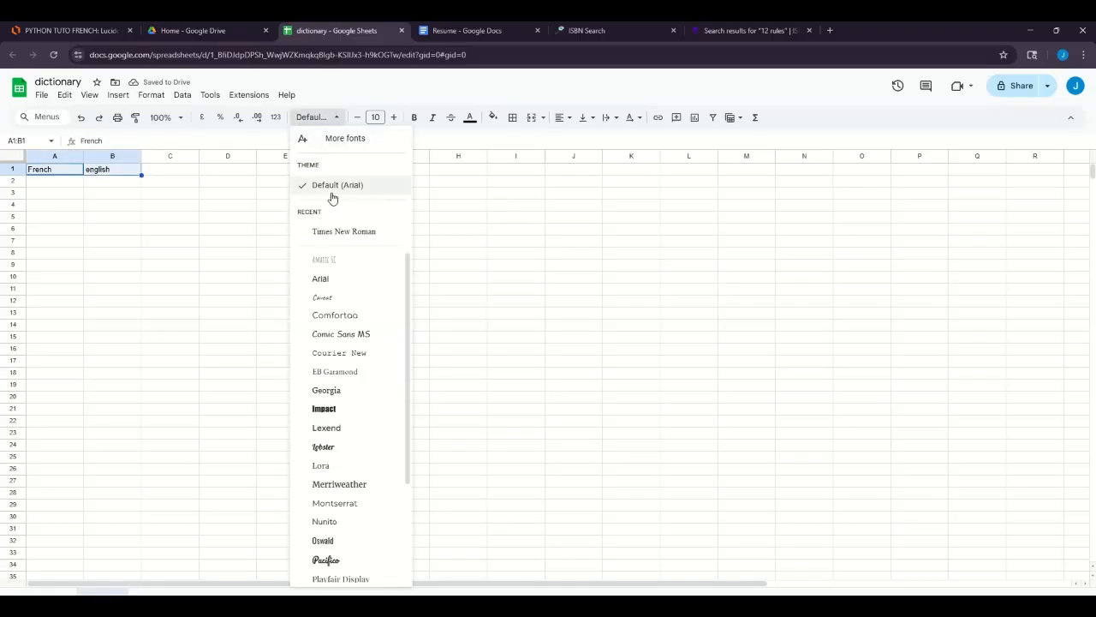
pyautogui.click(330, 232)
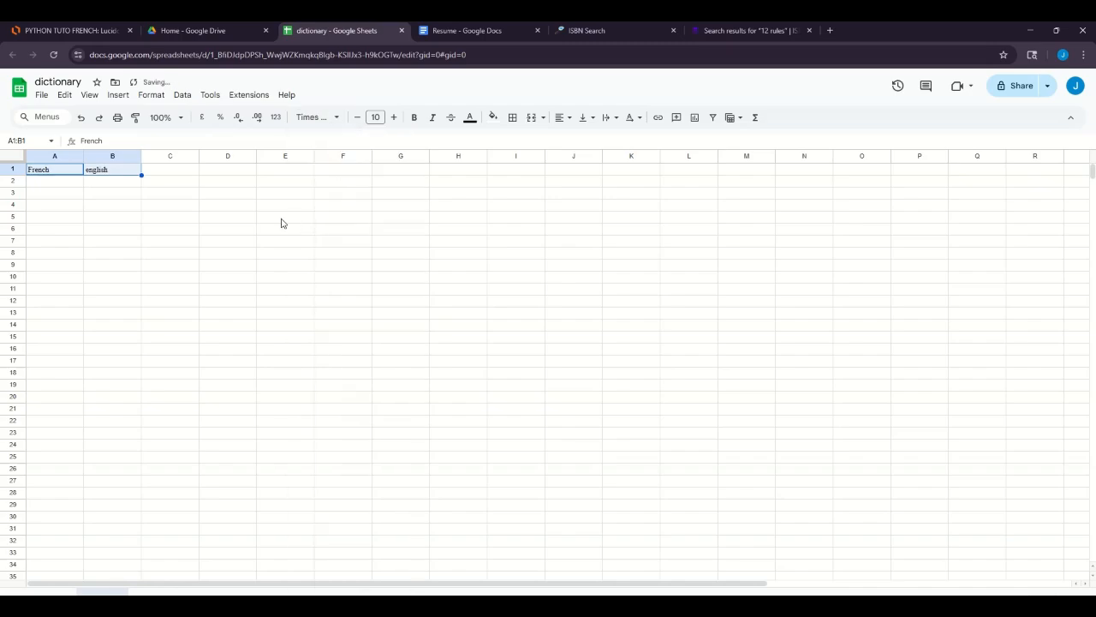
pyautogui.click(393, 117)
pyautogui.click(393, 117)
pyautogui.click(174, 171)
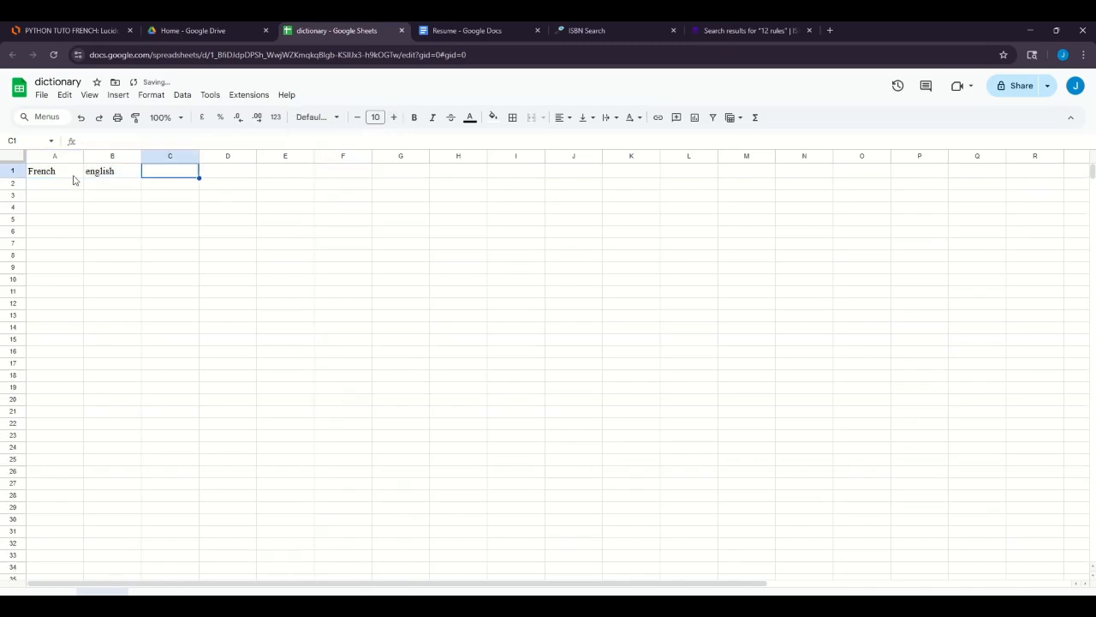
pyautogui.moveTo(74, 176); pyautogui.dragTo(116, 176)
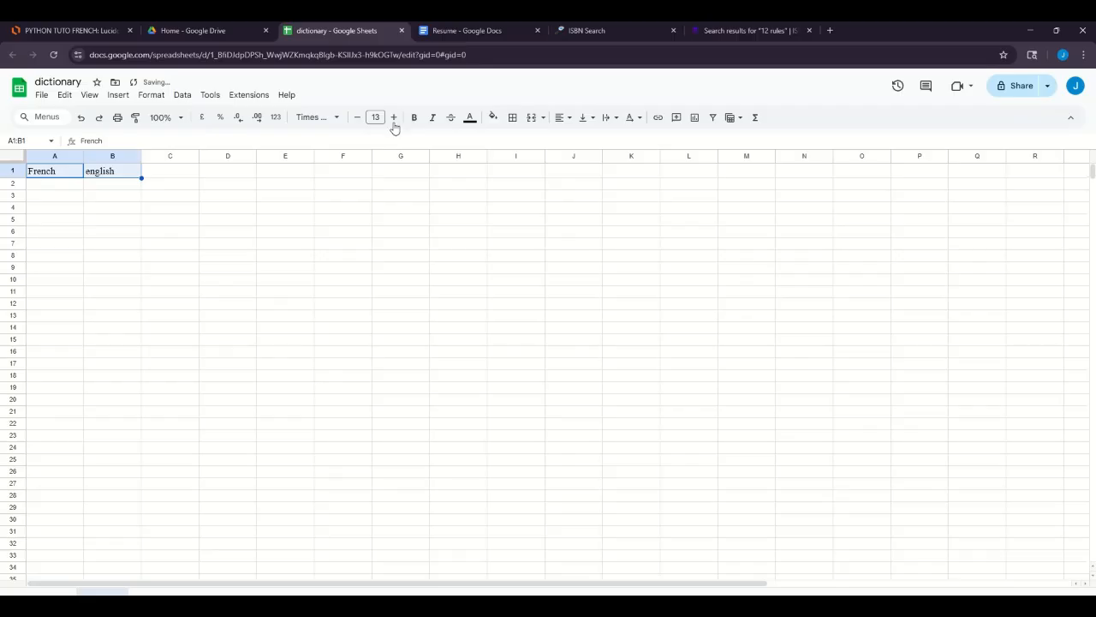
pyautogui.click(394, 117)
pyautogui.click(413, 119)
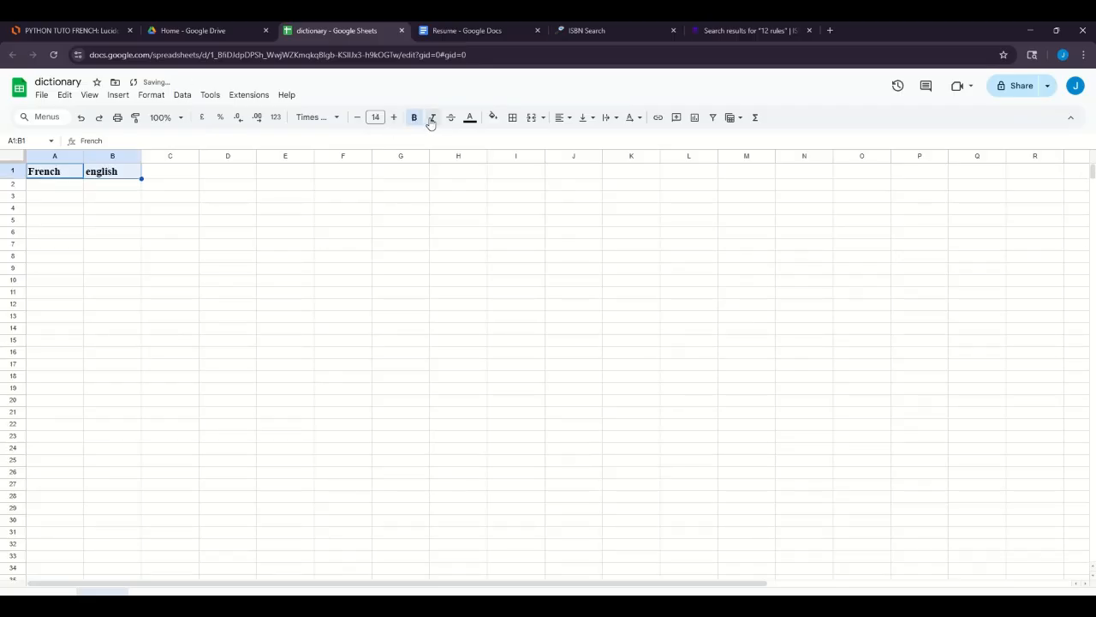
pyautogui.click(431, 118)
pyautogui.click(432, 118)
# Give the heading cells A1:B1 a light green fill and red text.
pyautogui.click(493, 118)
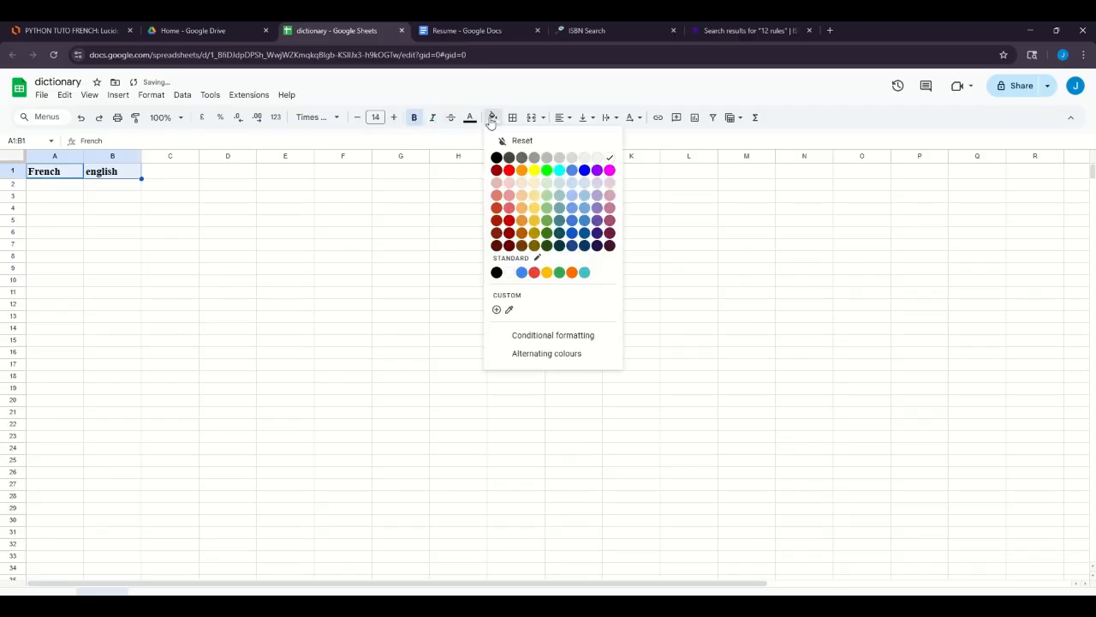
pyautogui.click(549, 212)
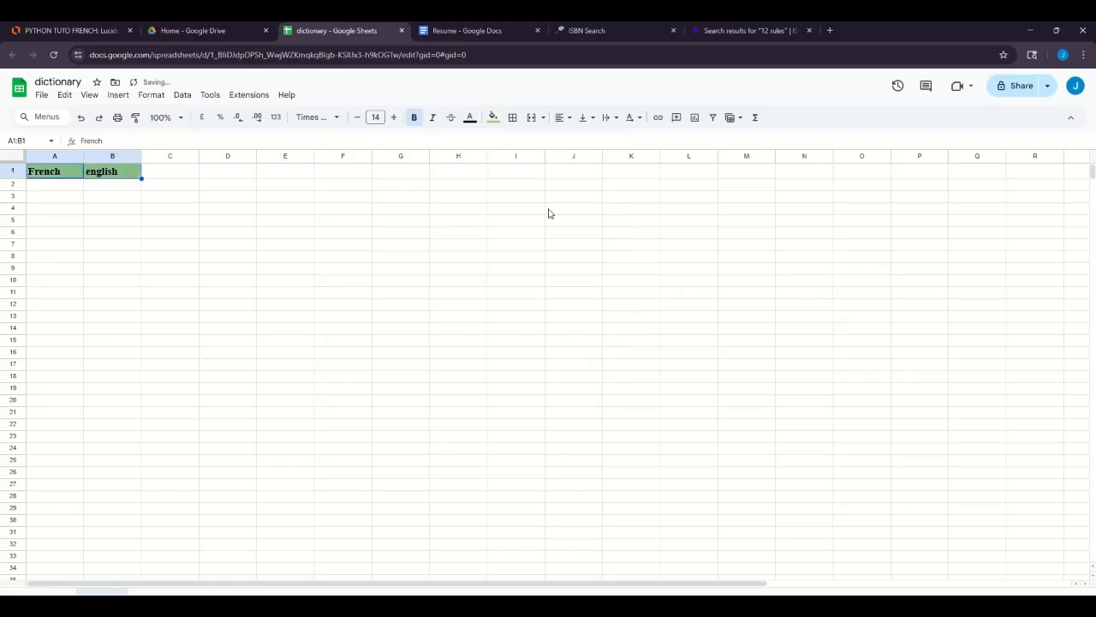
pyautogui.click(471, 118)
pyautogui.click(486, 171)
# Centre the headings in A1:B1 horizontally and widen columns A and B to roughly twice their default width.
pyautogui.click(571, 119)
pyautogui.click(581, 139)
pyautogui.moveTo(83, 157); pyautogui.dragTo(272, 156)
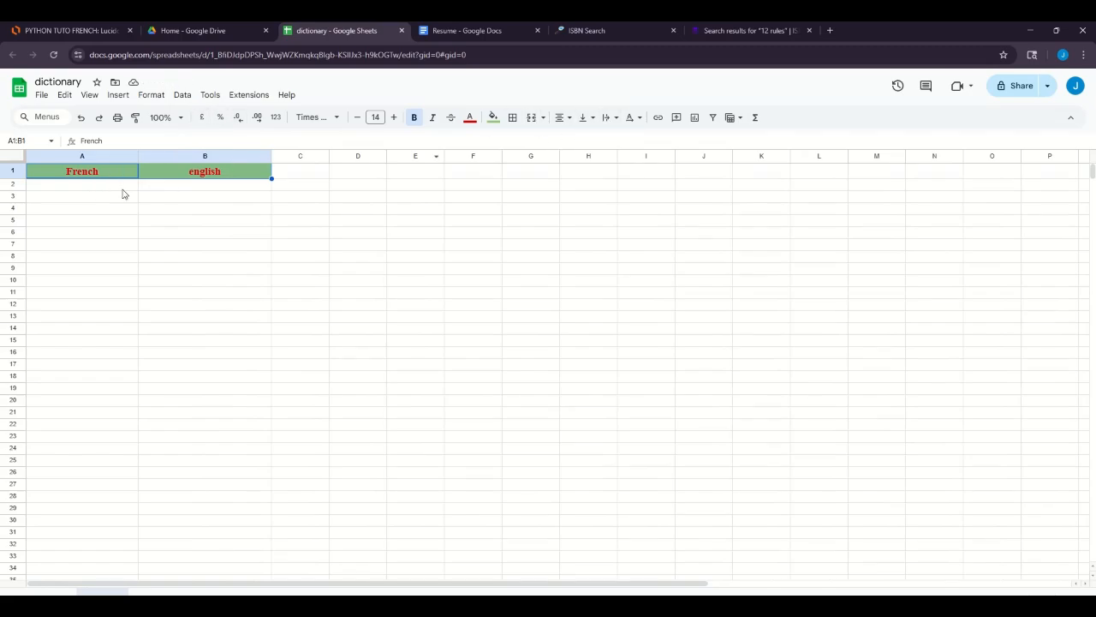
pyautogui.click(71, 185)
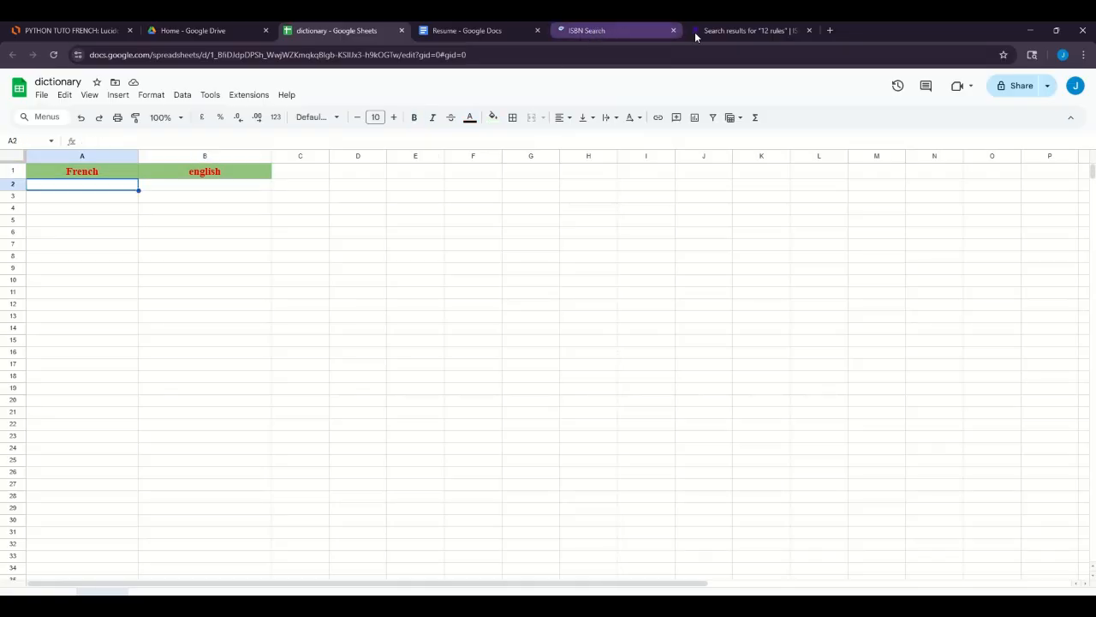
pyautogui.click(635, 36)
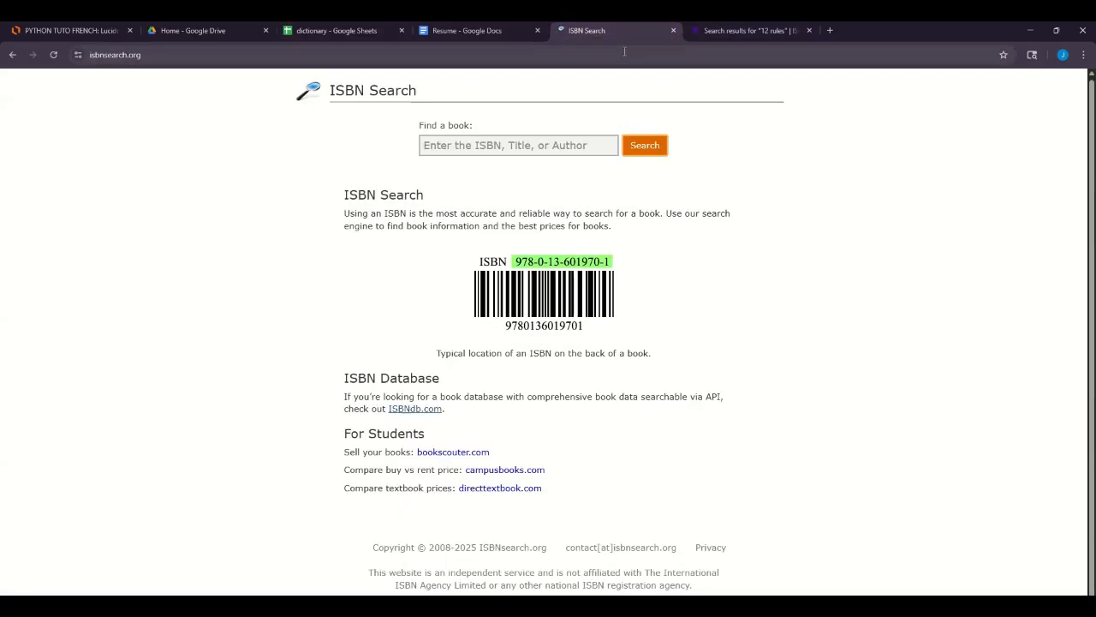
pyautogui.click(624, 54)
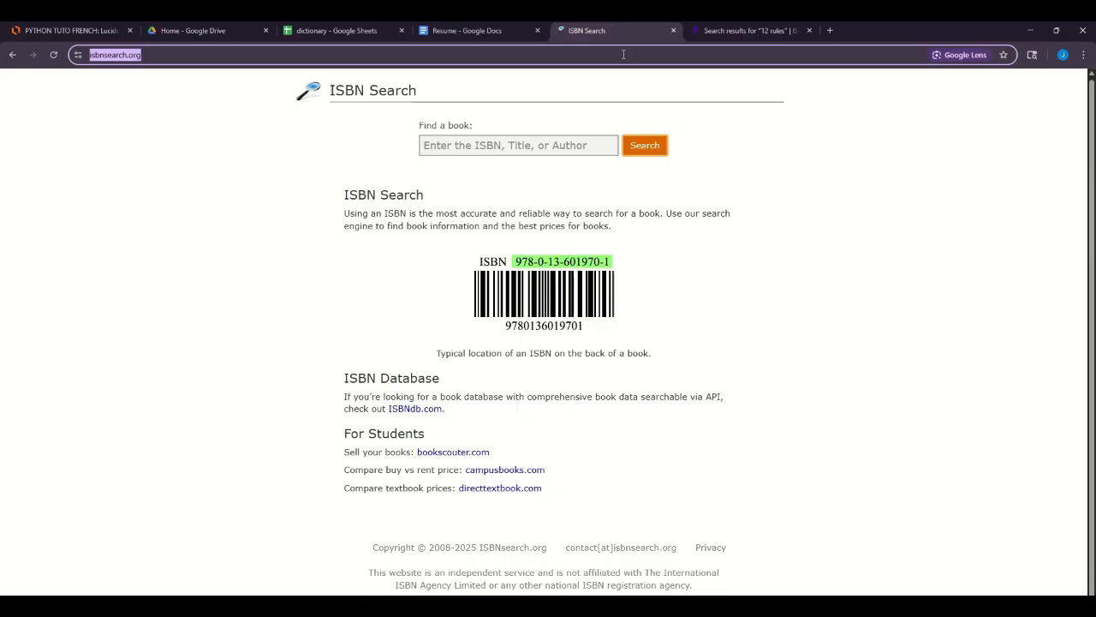
pyautogui.click(339, 31)
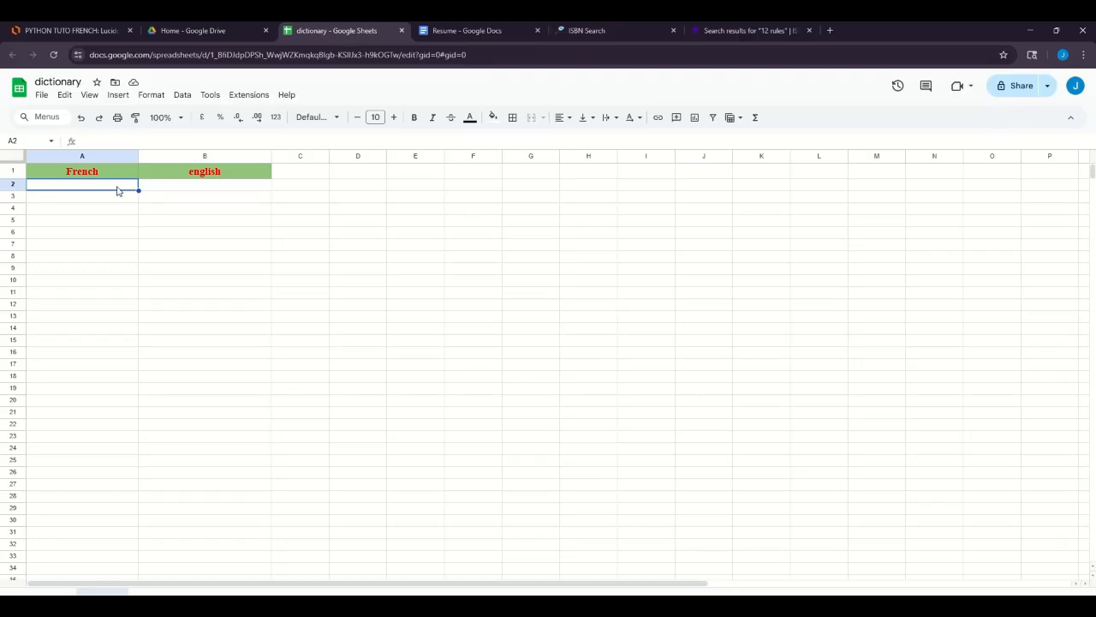
# Enter the French words "Courrir", "Marcher" and "rire" in cells A2 to A4.
pyautogui.write('Courrir')
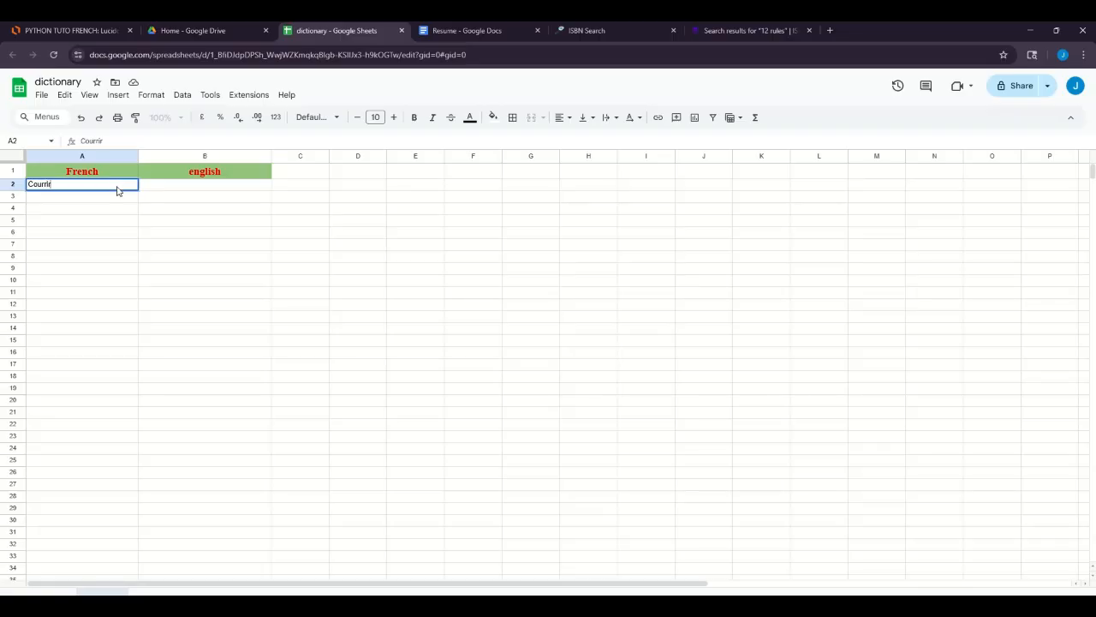
pyautogui.press('Return')
pyautogui.write('Marcher')
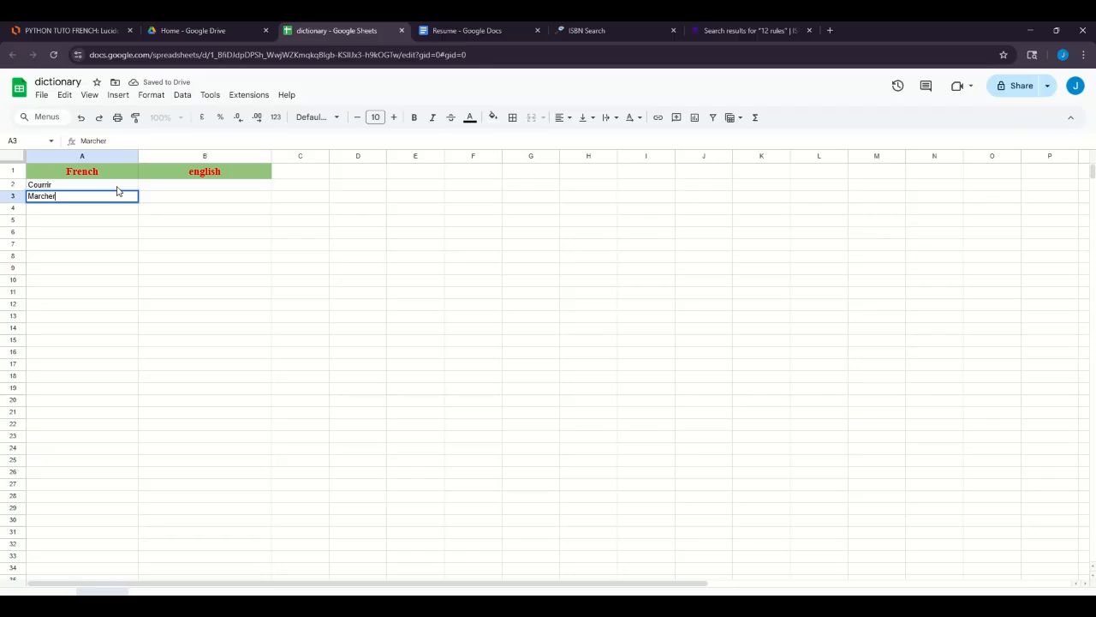
pyautogui.press('Return')
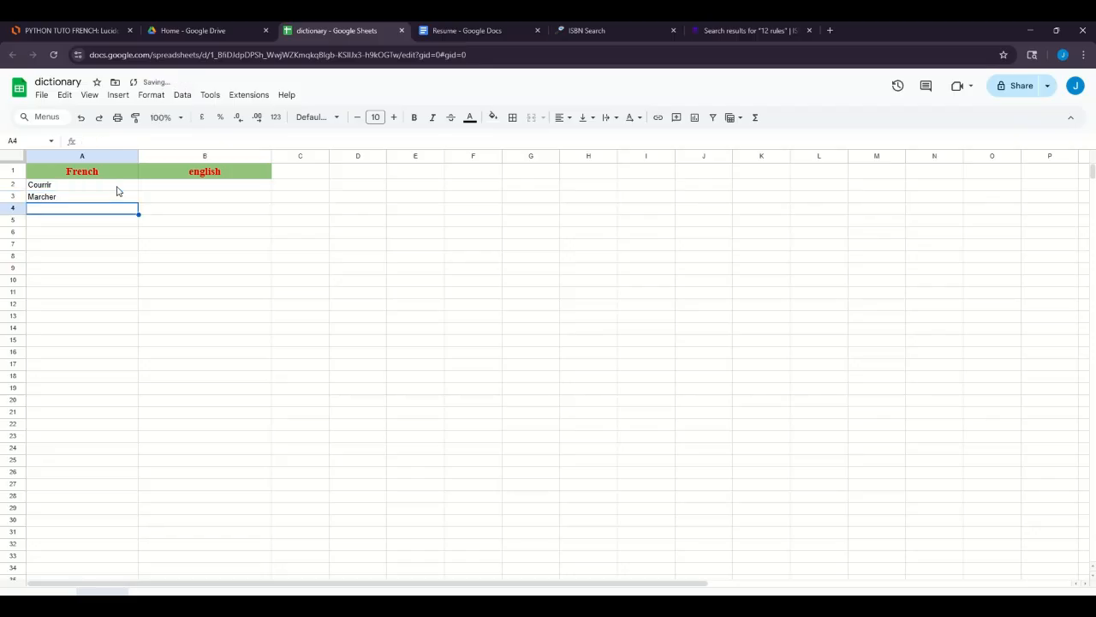
pyautogui.write('R')
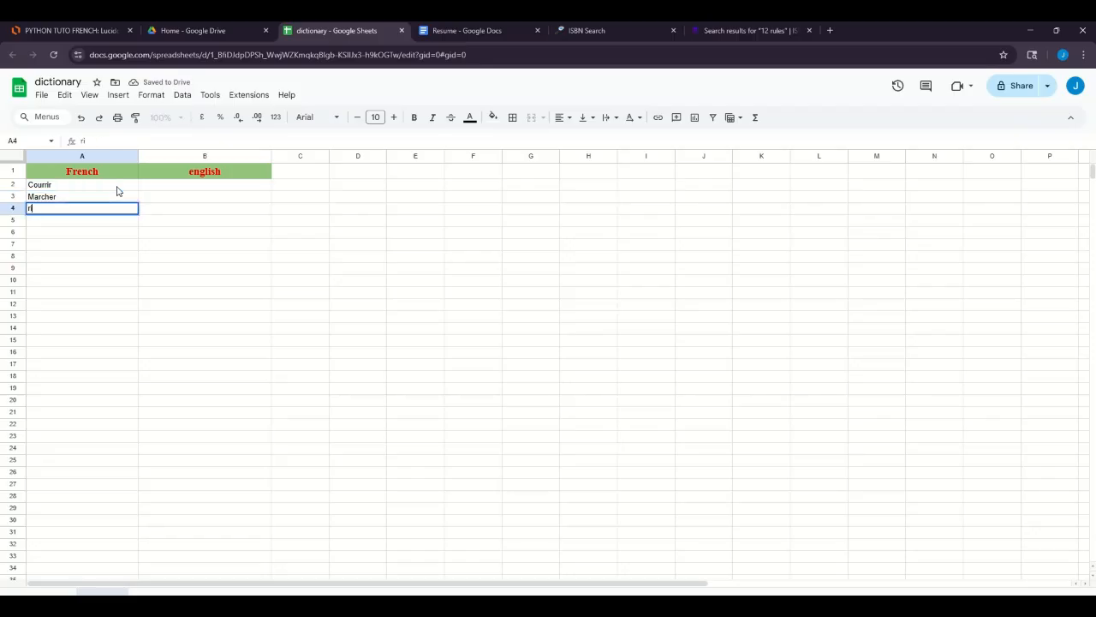
pyautogui.write('ire')
# Write the formula =GOOGLETRANSLATE(A2,fr,"en") in cell B2 to translate the first French word.
pyautogui.click(182, 192)
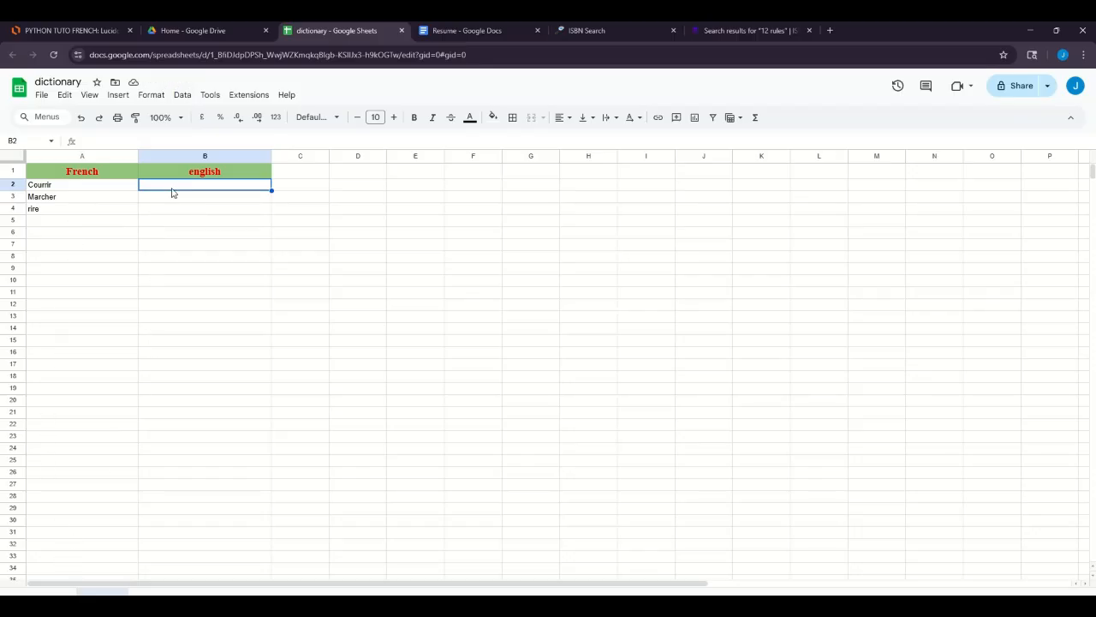
pyautogui.write('=')
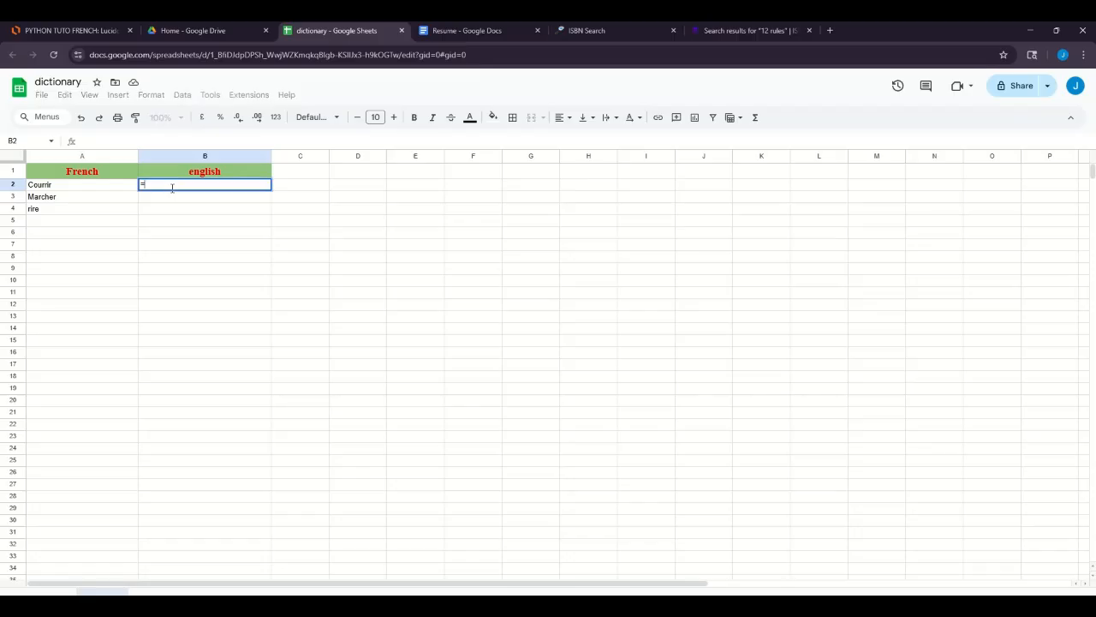
pyautogui.write('go')
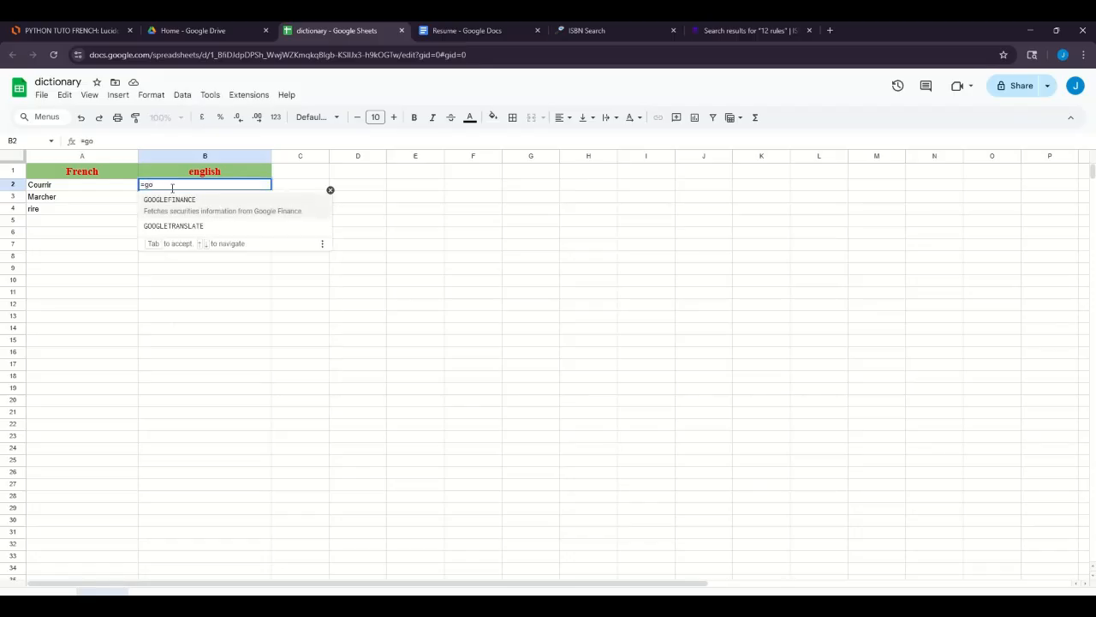
pyautogui.click(171, 228)
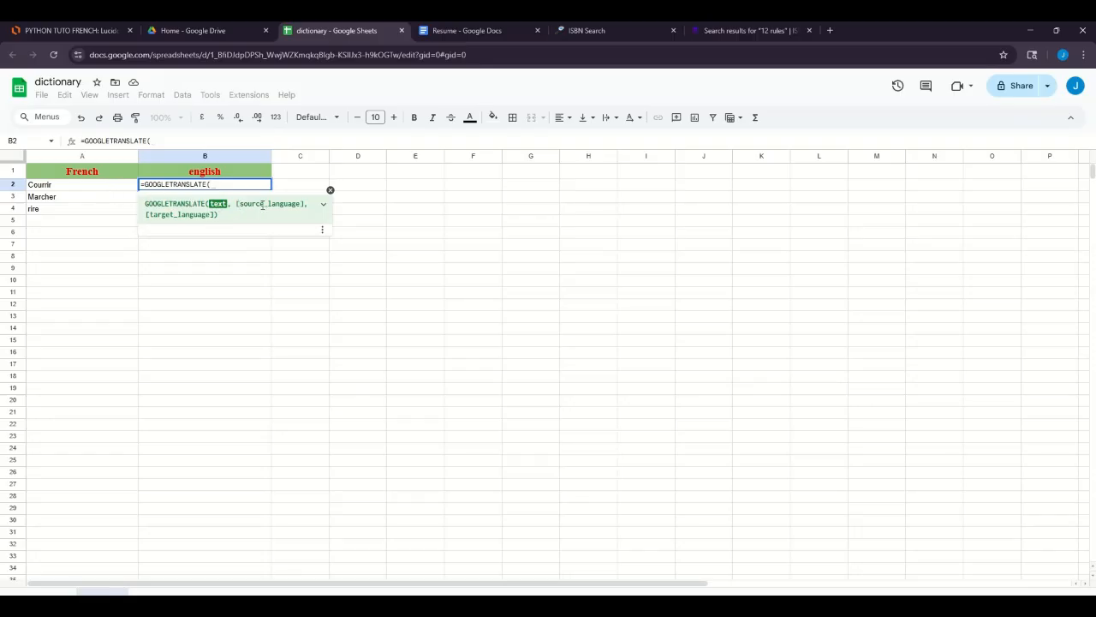
pyautogui.click(102, 192)
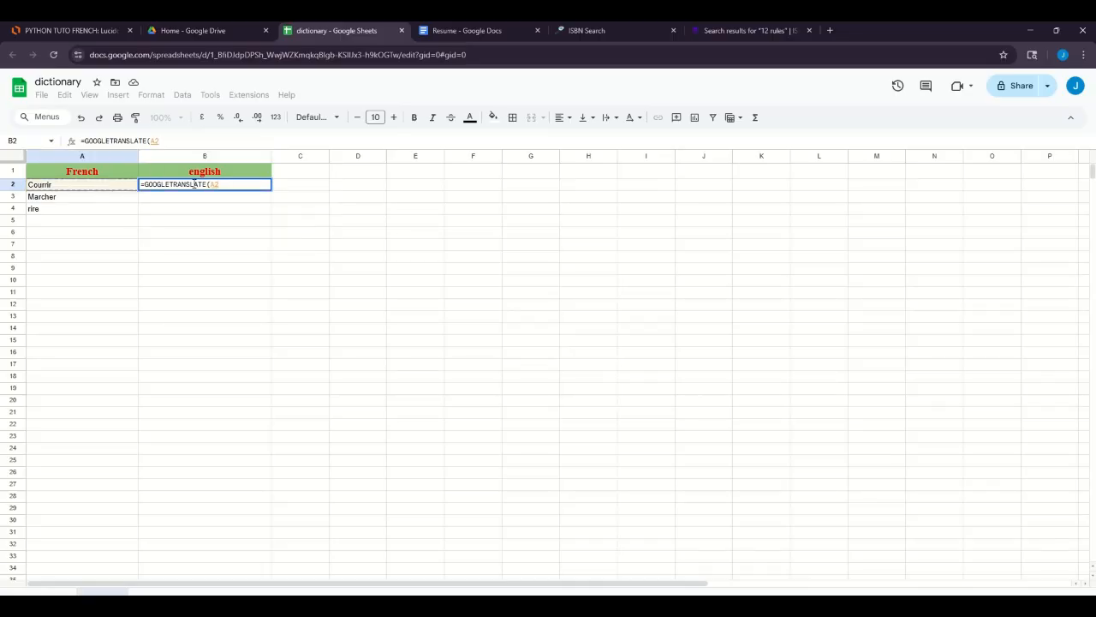
pyautogui.write(',')
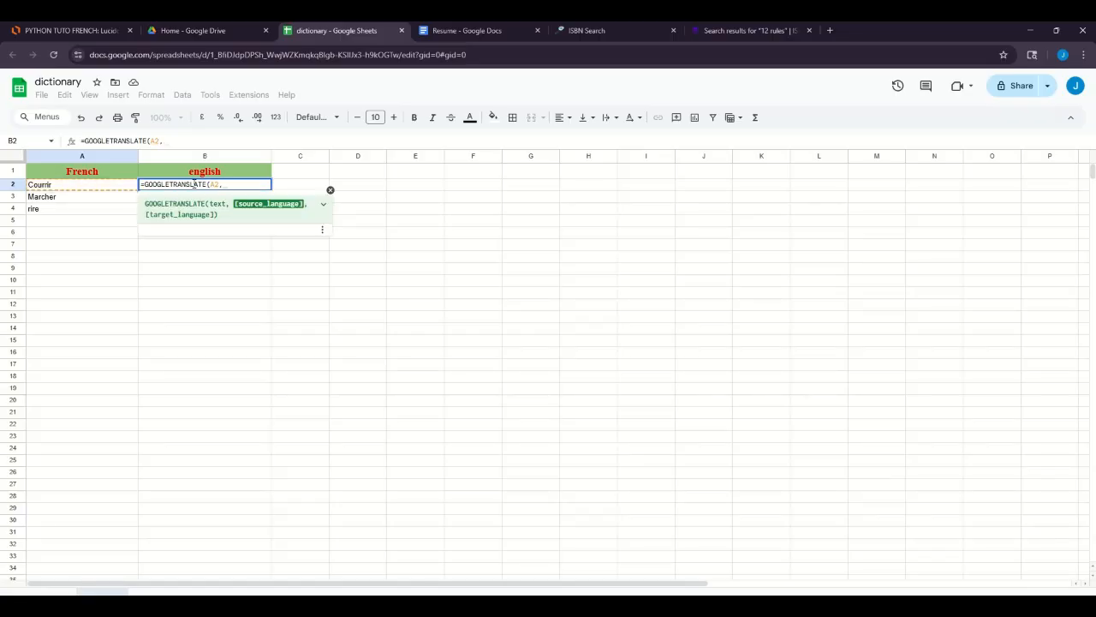
pyautogui.write('fr')
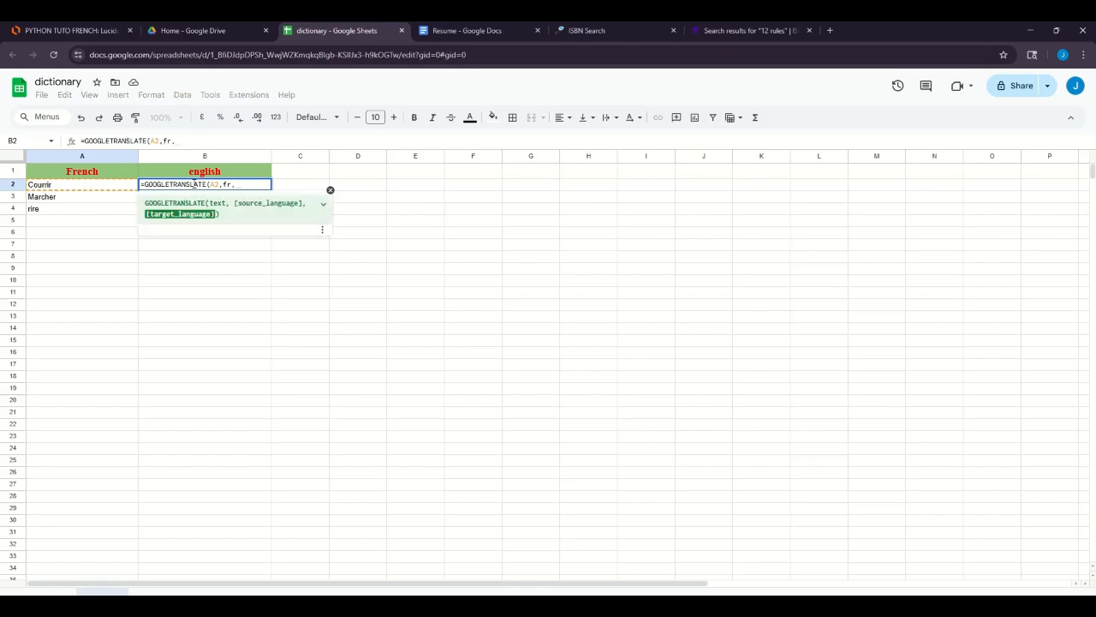
pyautogui.write(',en')
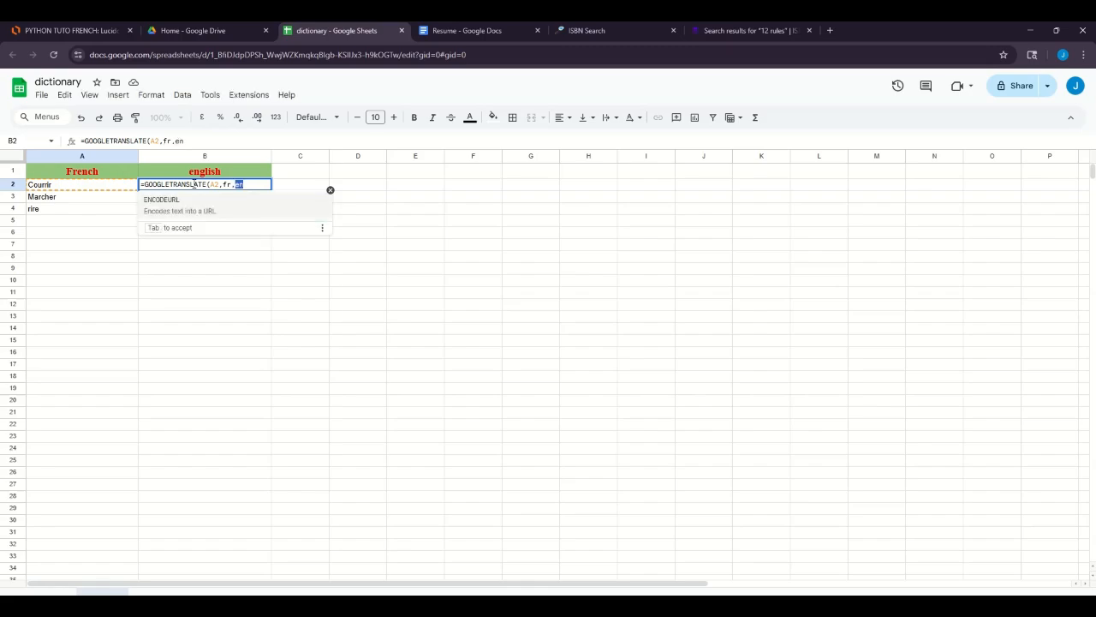
pyautogui.write('"en')
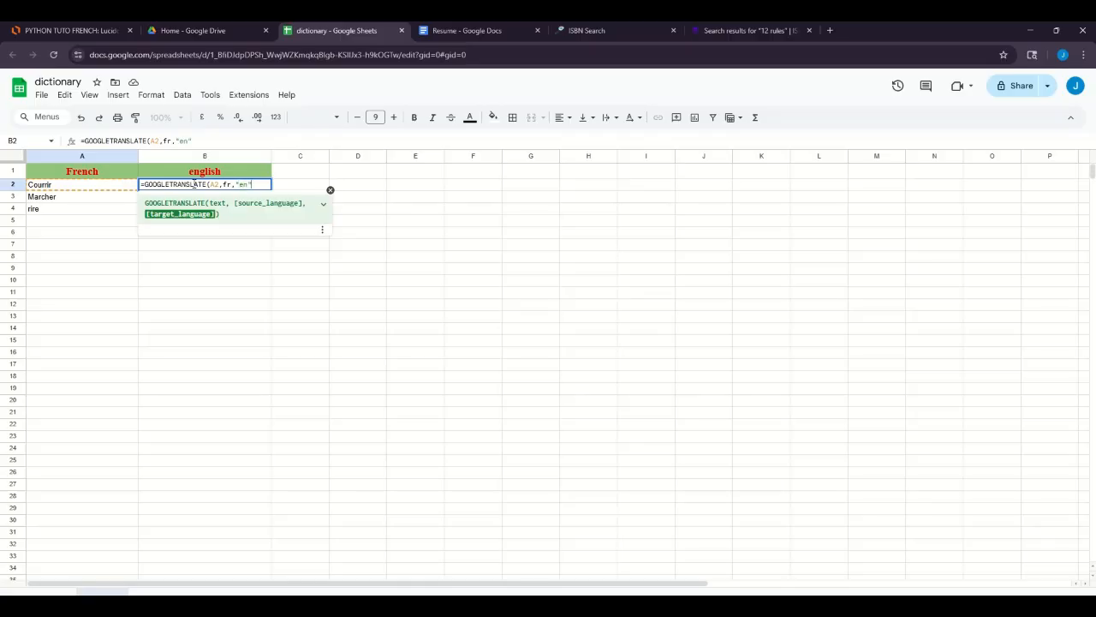
pyautogui.write('")')
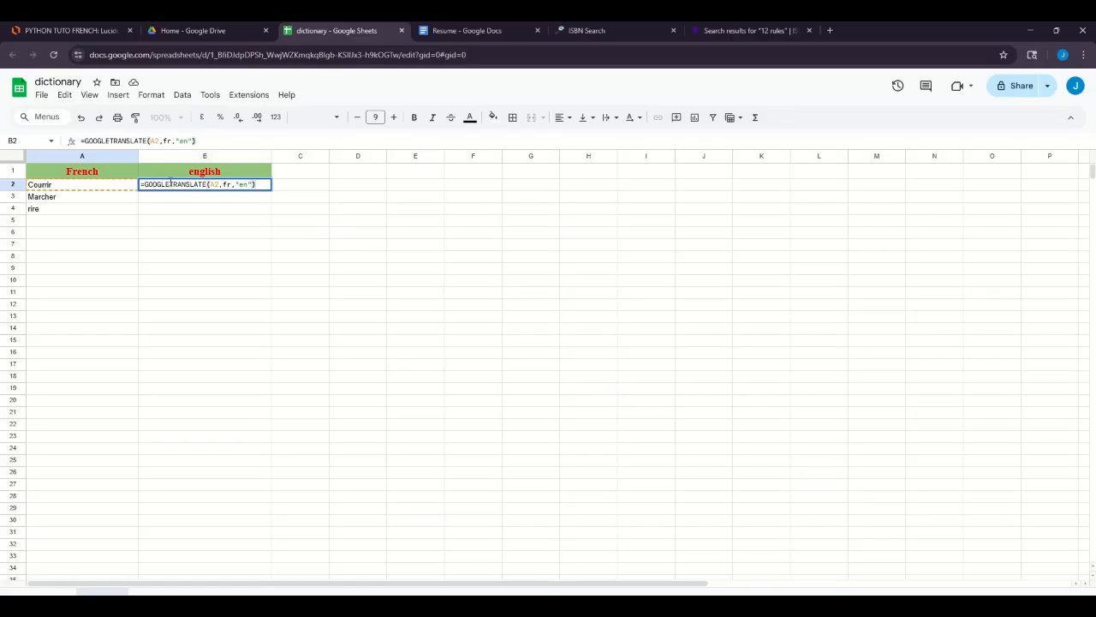
# Put the source language code in B2's translation formula in quotation marks as "fr" and commit the formula.
pyautogui.doubleClick(222, 187)
pyautogui.moveTo(221, 186); pyautogui.dragTo(224, 186)
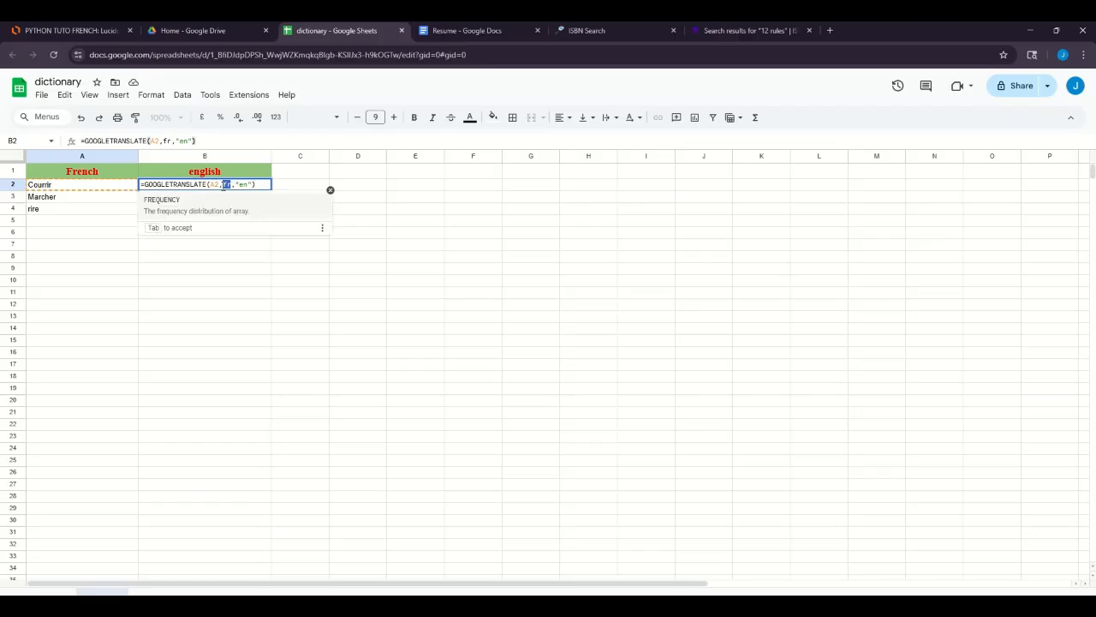
pyautogui.press('BackSpace')
pyautogui.write('"')
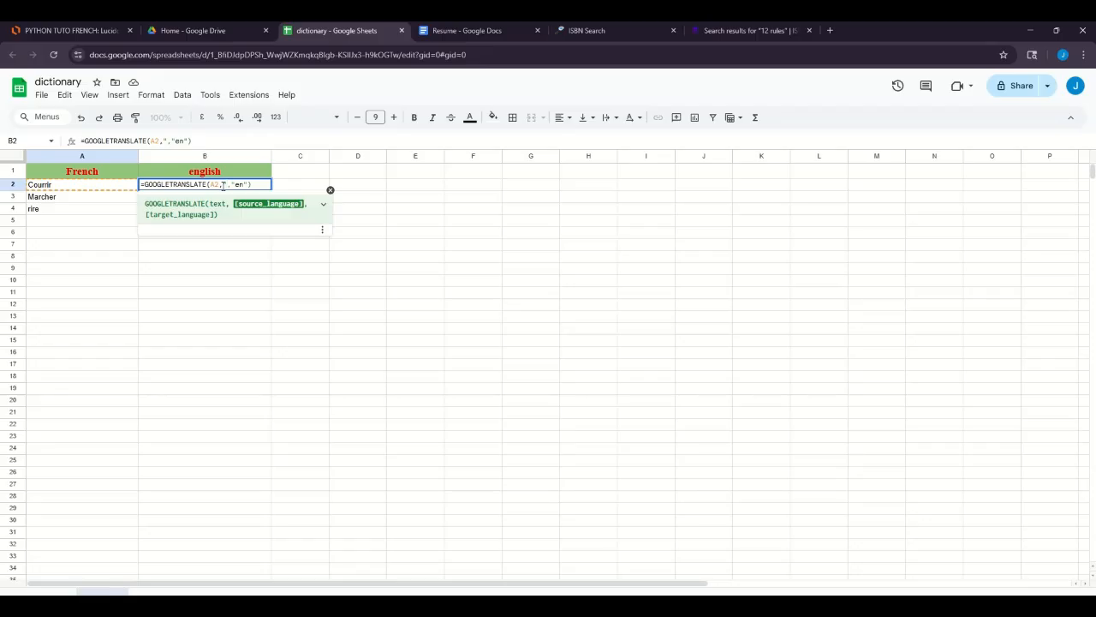
pyautogui.write('fr"')
pyautogui.press('Return')
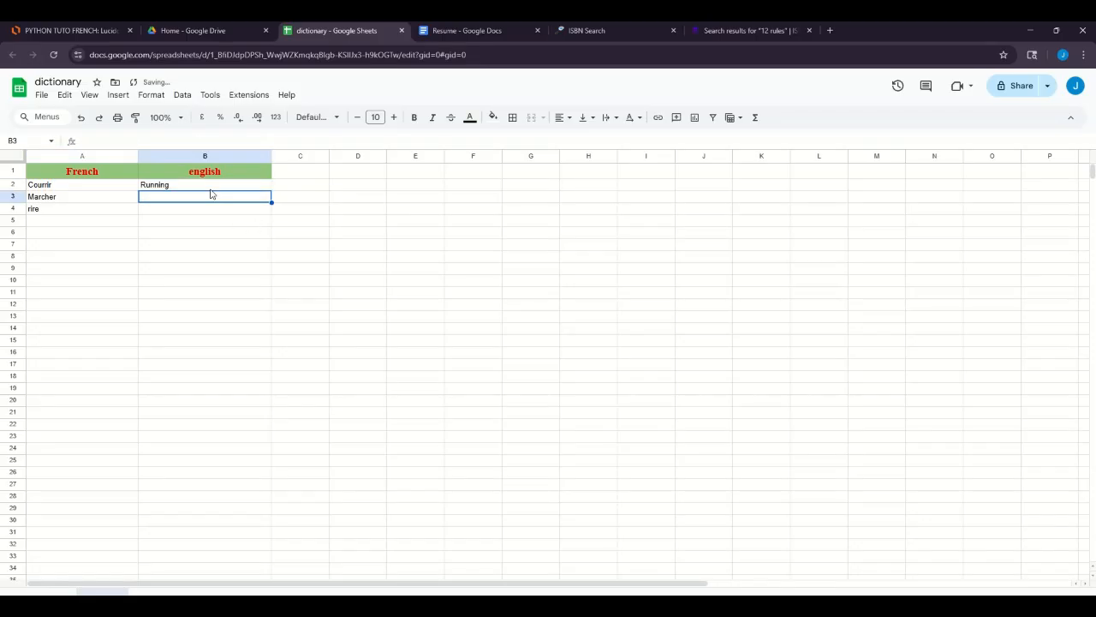
# Fill the translation formula in B2 down the english column through cell B10.
pyautogui.press('Up')
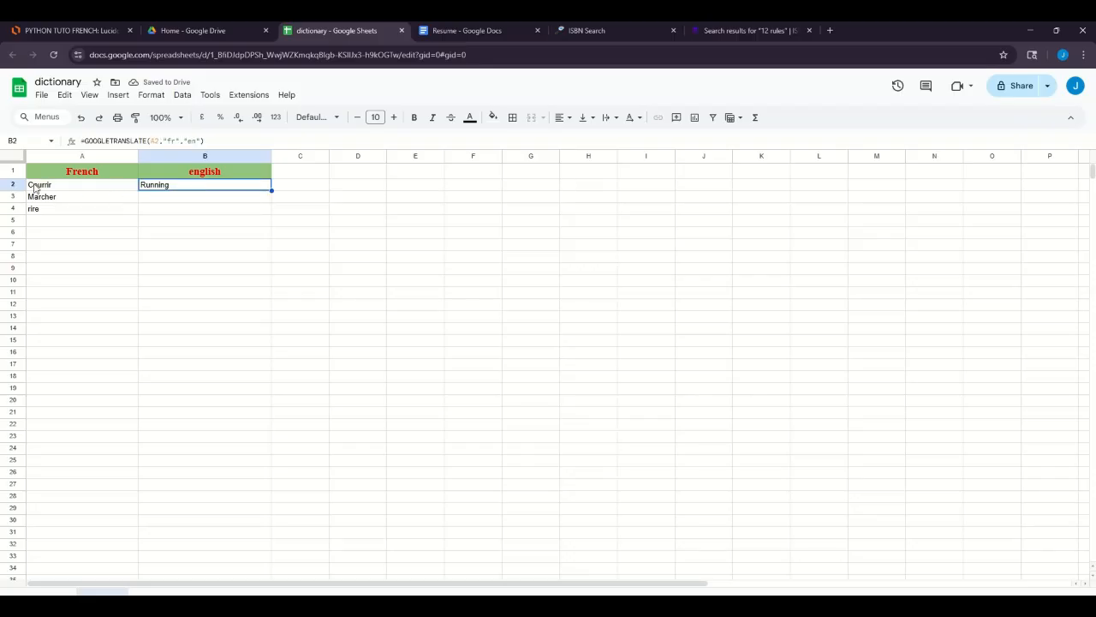
pyautogui.click(34, 183)
pyautogui.doubleClick(34, 183)
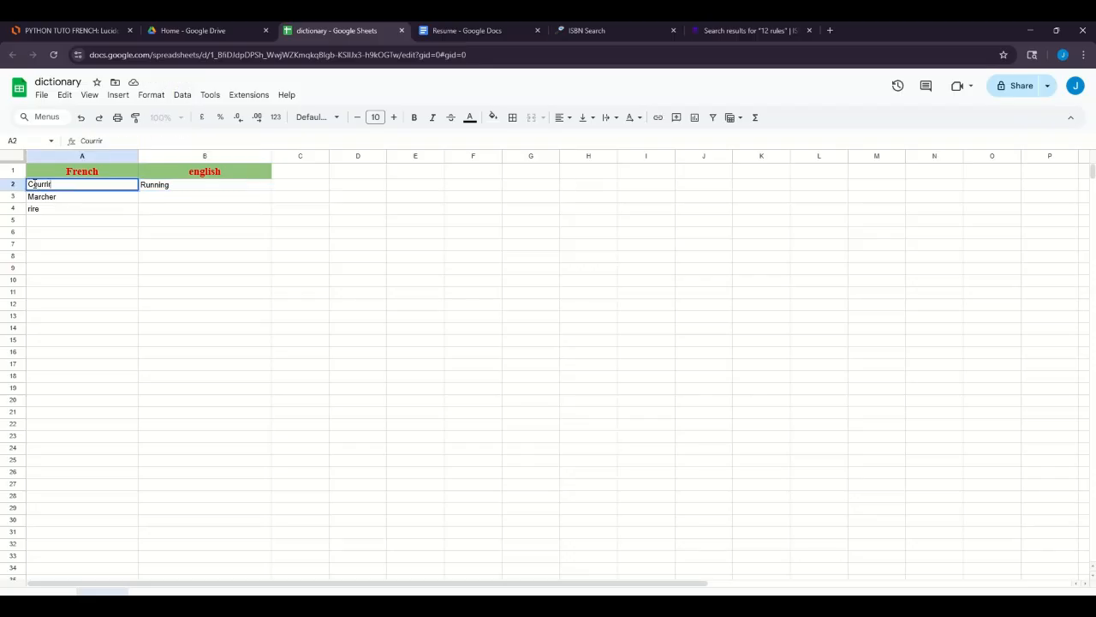
pyautogui.click(204, 187)
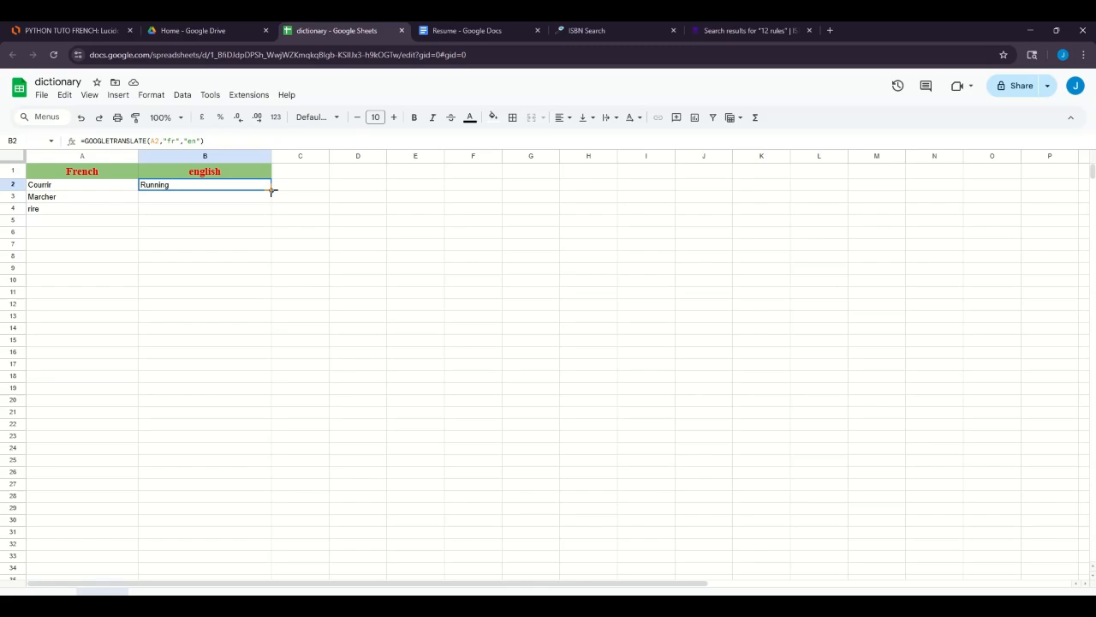
pyautogui.moveTo(272, 190); pyautogui.dragTo(270, 282)
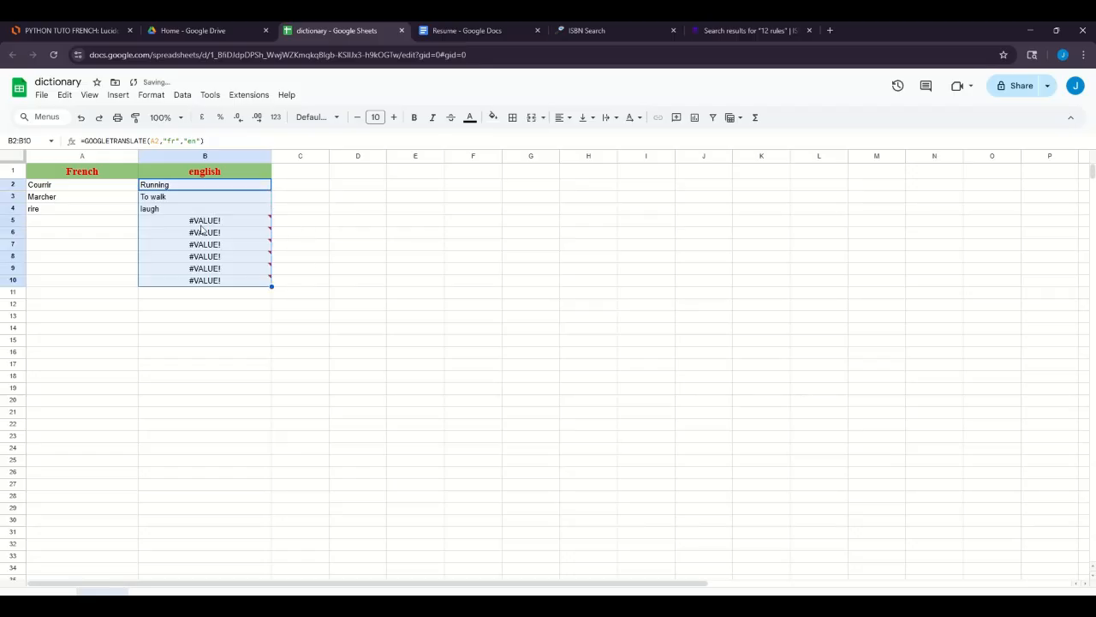
pyautogui.click(164, 210)
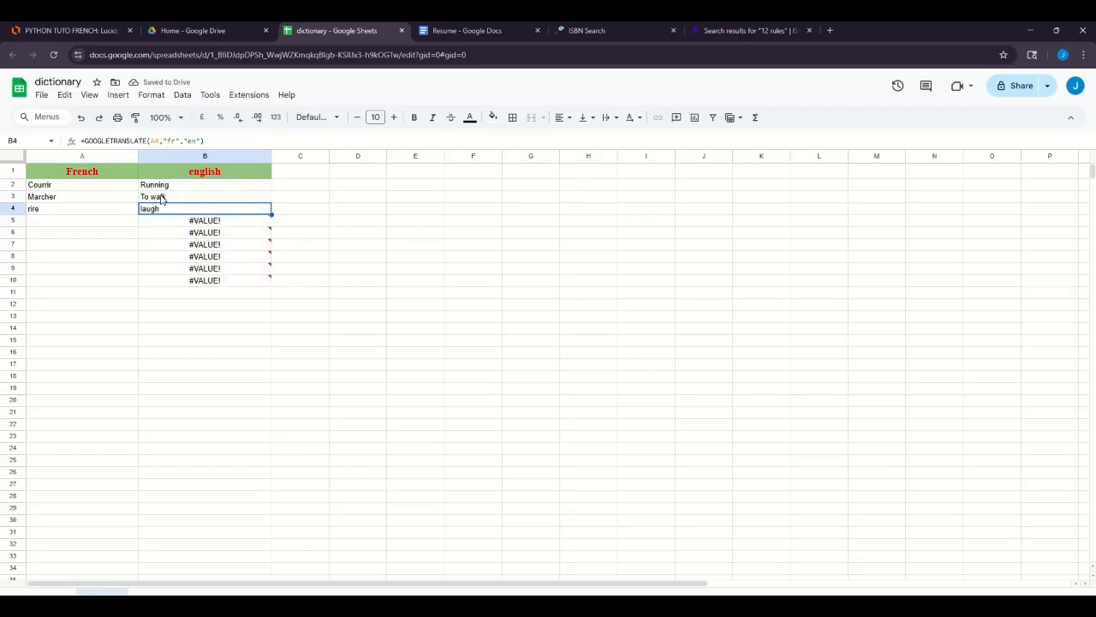
# Enter "sleep" in cell A5 and "dress" in cell A6 of the French column.
pyautogui.click(104, 224)
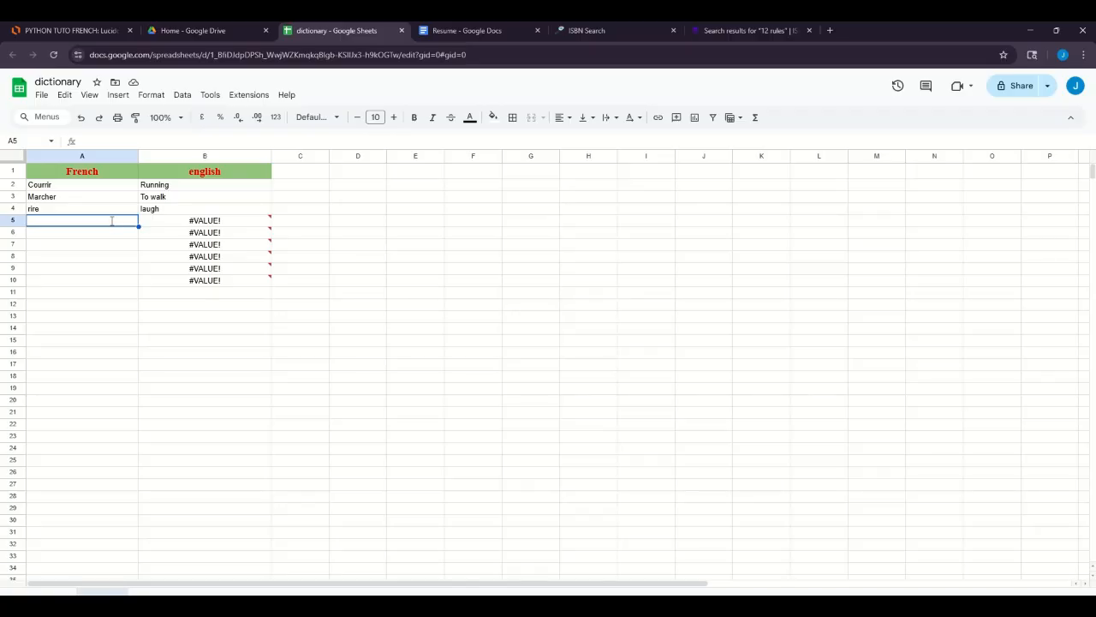
pyautogui.write('sleep')
pyautogui.press('Return')
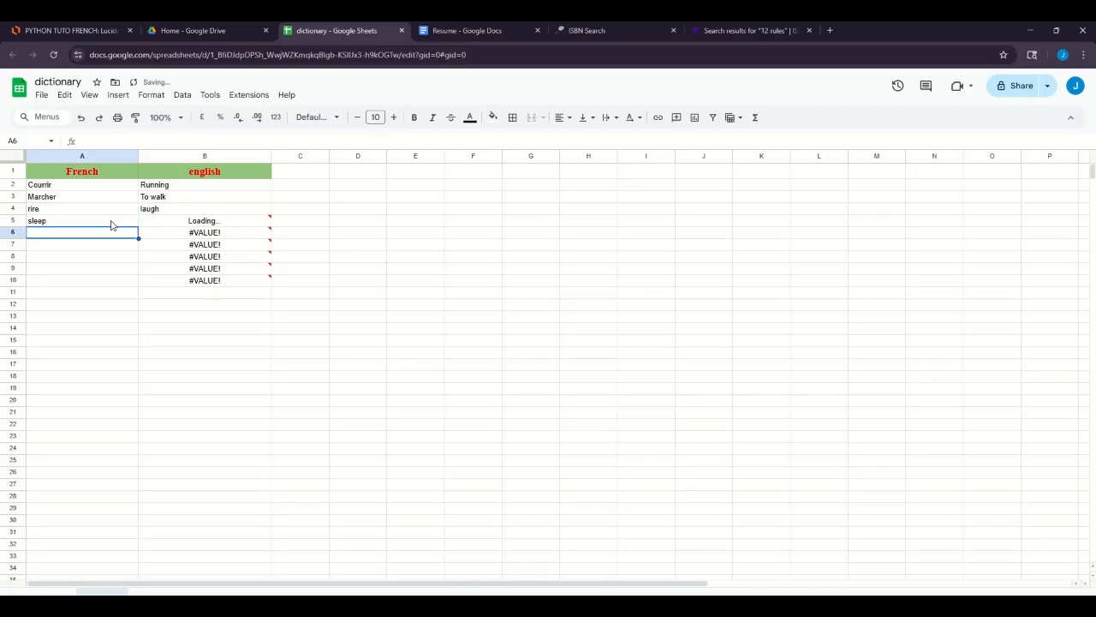
pyautogui.write('dress')
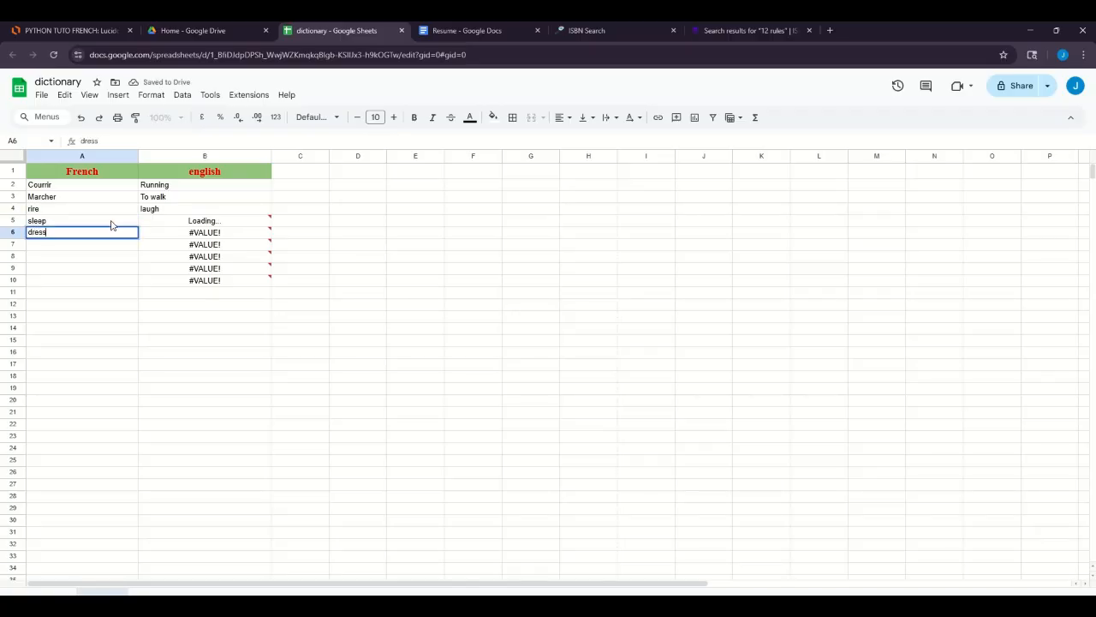
pyautogui.press('Return')
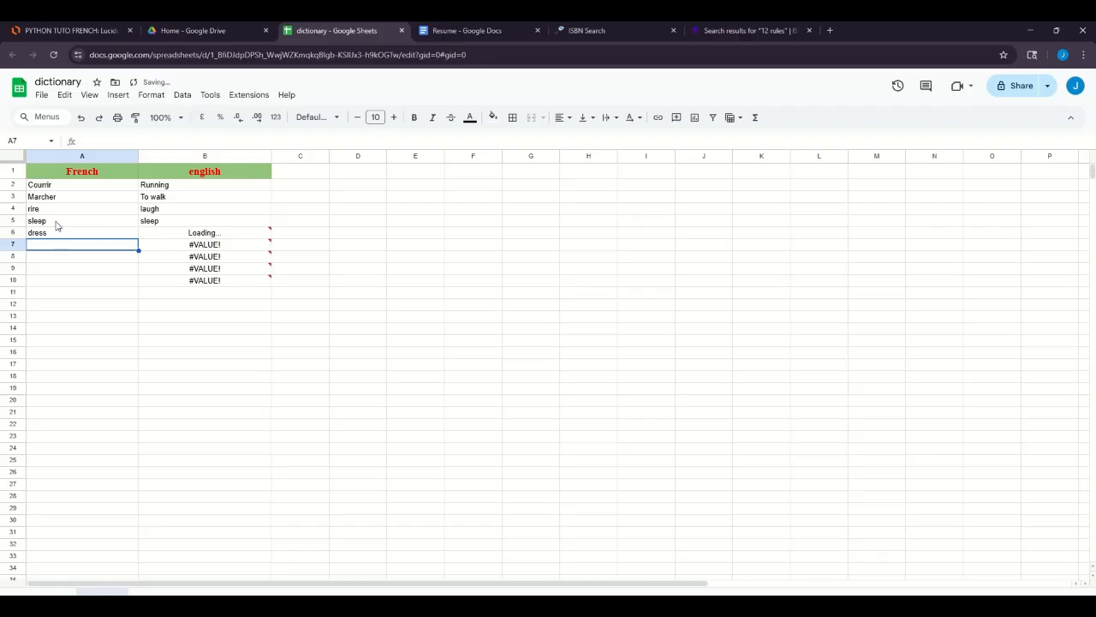
# Replace the English words in A5 and A6 with the French words "dormir" and "se vetir".
pyautogui.click(56, 224)
pyautogui.doubleClick(56, 222)
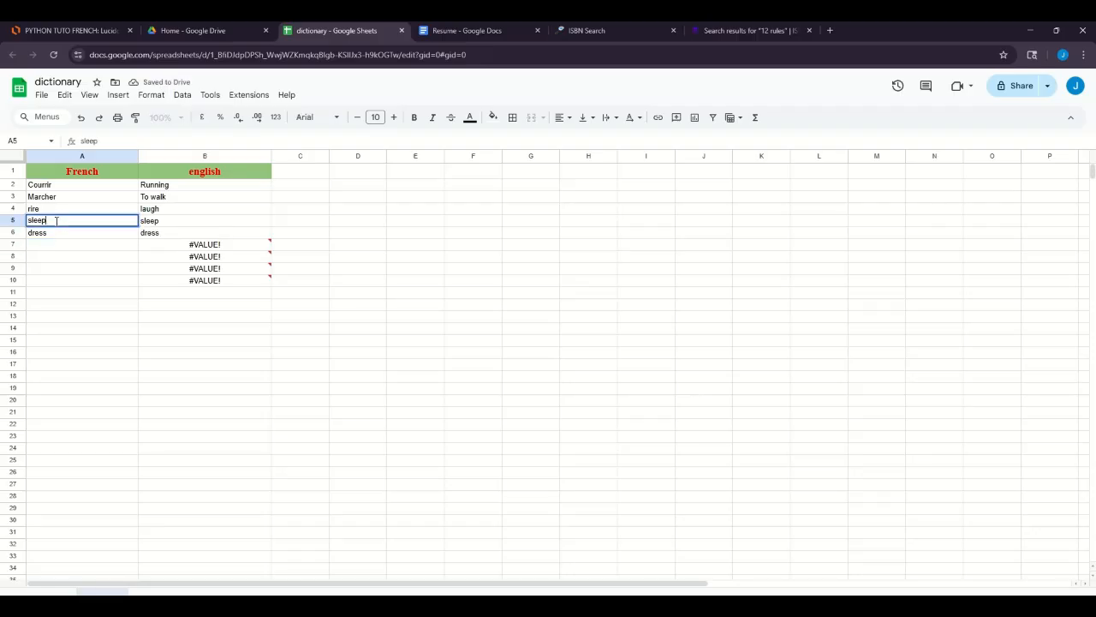
pyautogui.doubleClick(38, 220)
pyautogui.write('dormir')
pyautogui.press('Return')
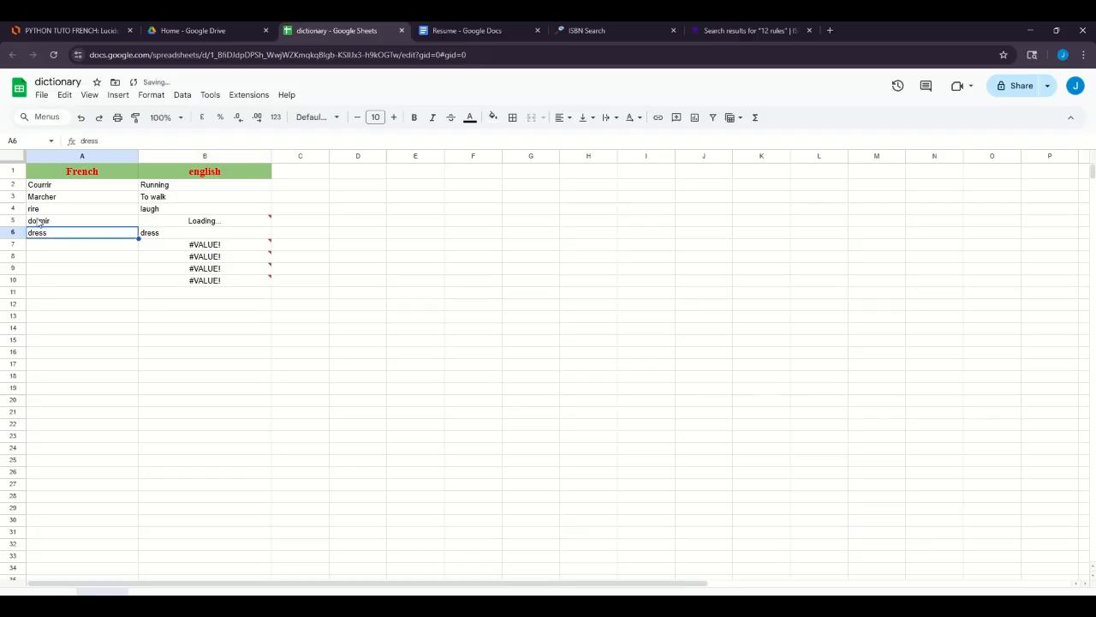
pyautogui.doubleClick(97, 235)
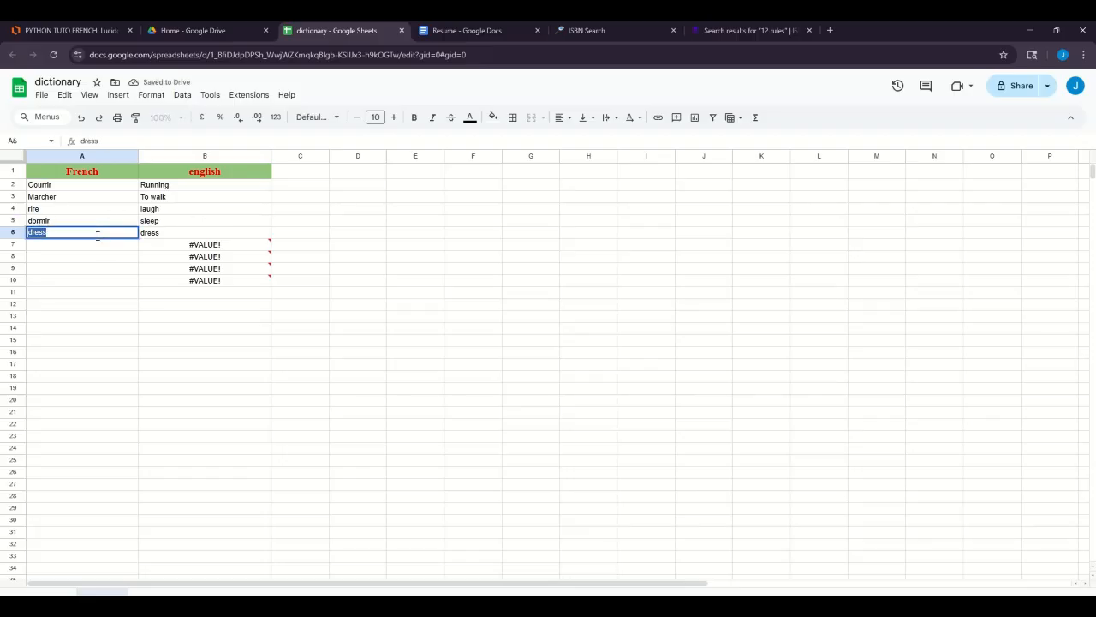
pyautogui.write('se ve')
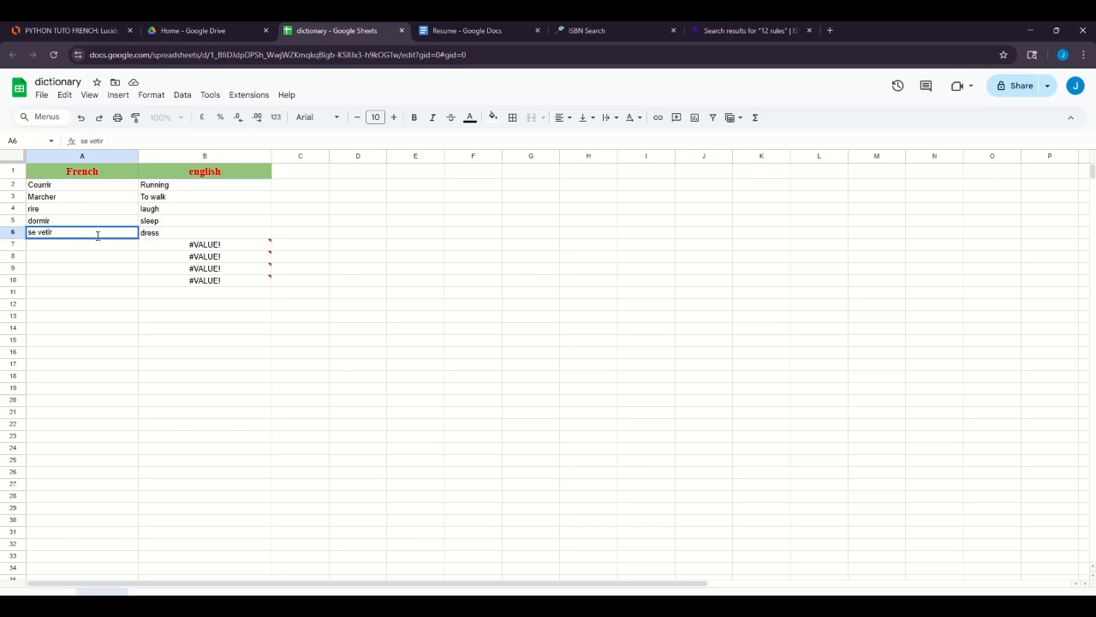
pyautogui.write('tir')
pyautogui.press('Return')
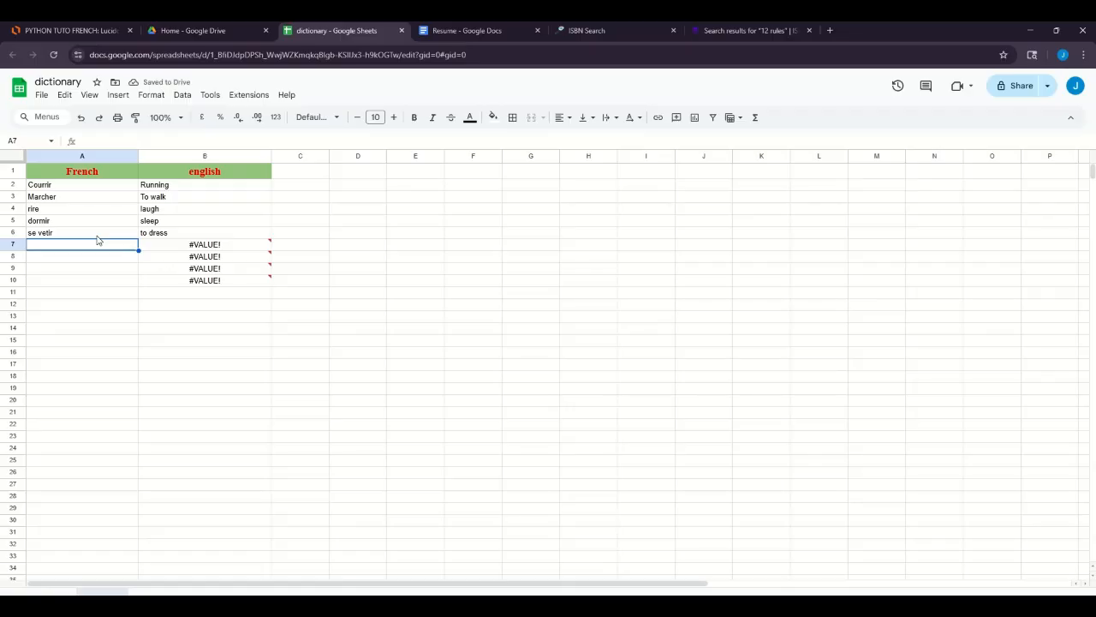
# Enter the French words "ramper" in cell A7 and "pleurer" in cell A8.
pyautogui.write('rsam')
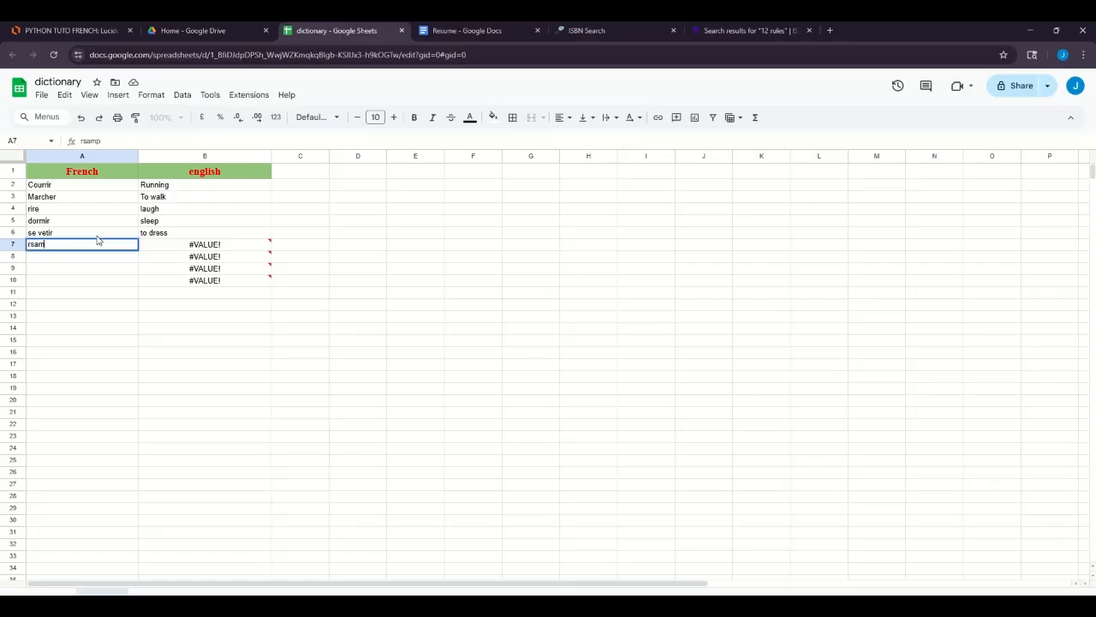
pyautogui.press('BackSpace')
pyautogui.press('BackSpace')
pyautogui.press('BackSpace')
pyautogui.write('amper')
pyautogui.press('Return')
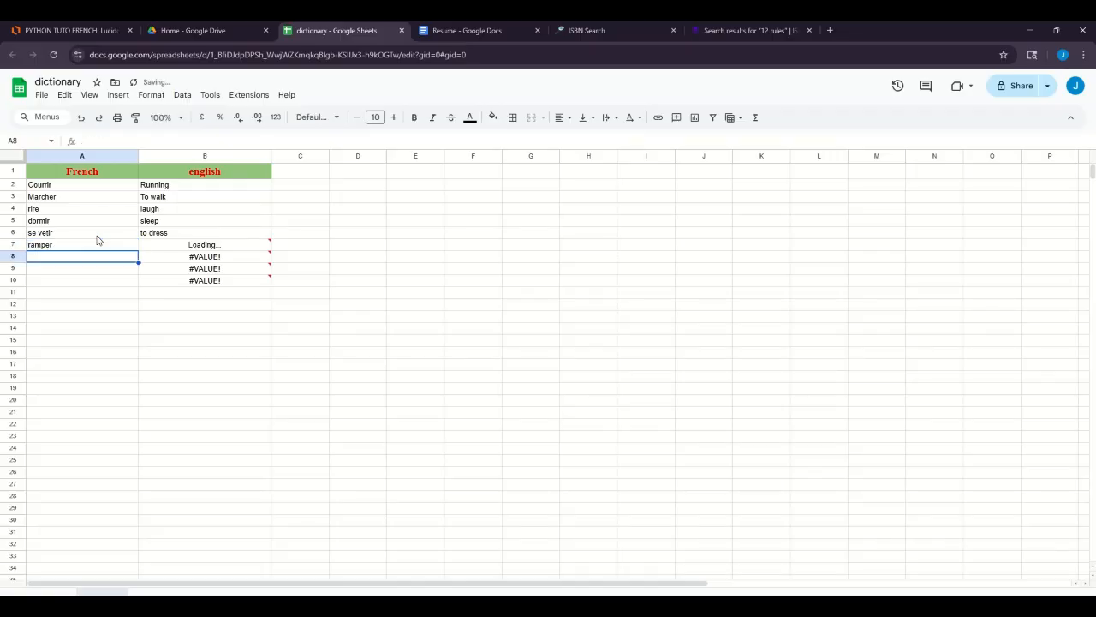
pyautogui.write('pleurer')
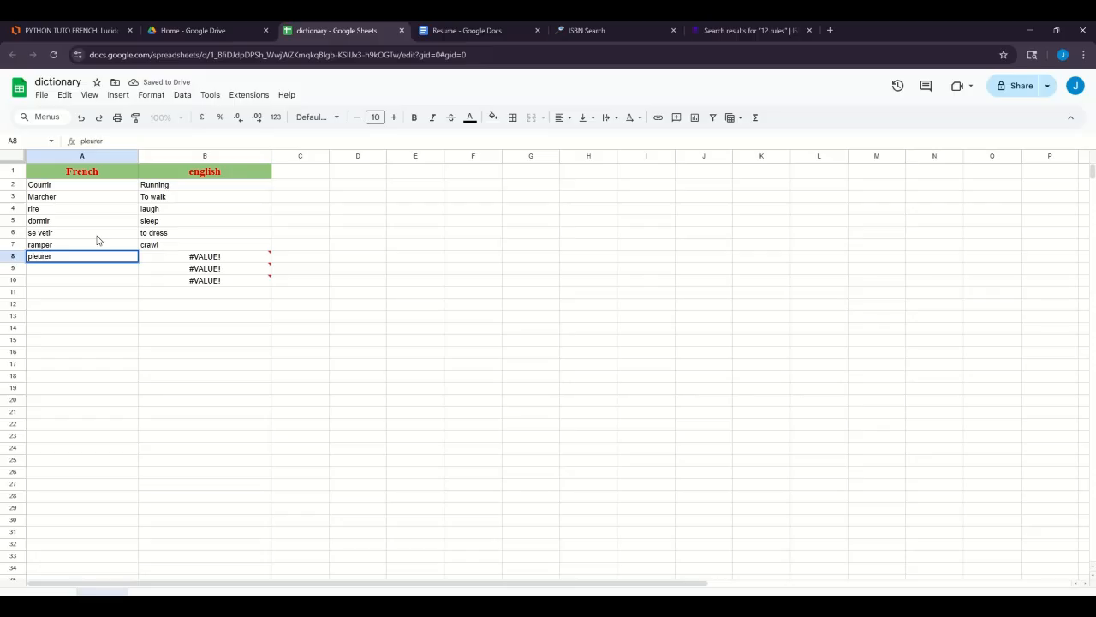
pyautogui.press('Return')
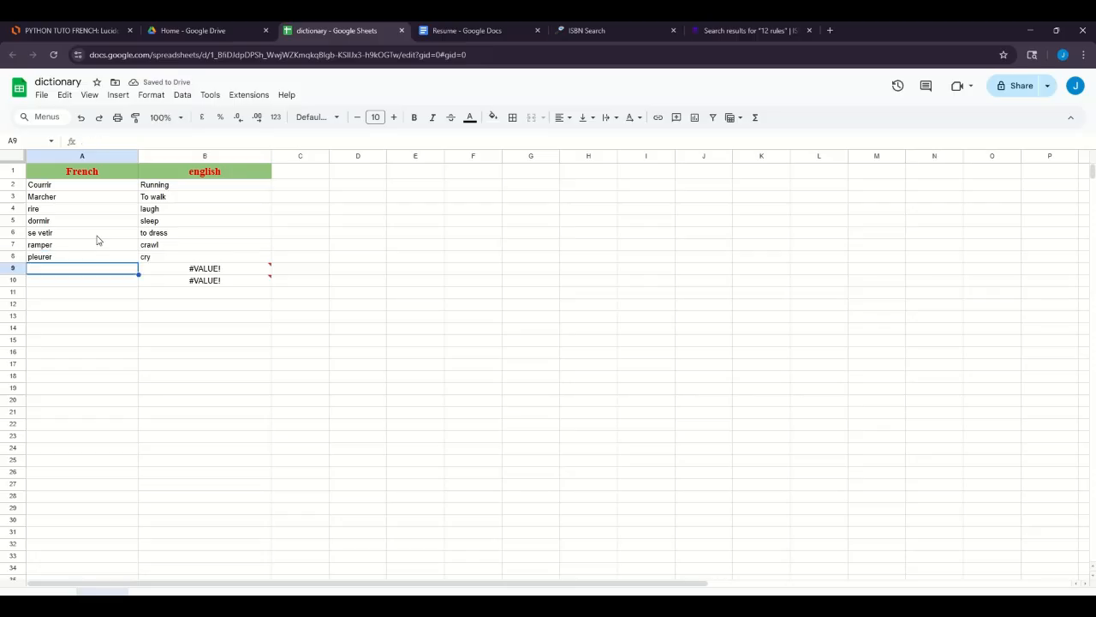
# Enter "fideliser" in cell A9 and "annuaire" in cell A10 of the French column.
pyautogui.write('fideleis')
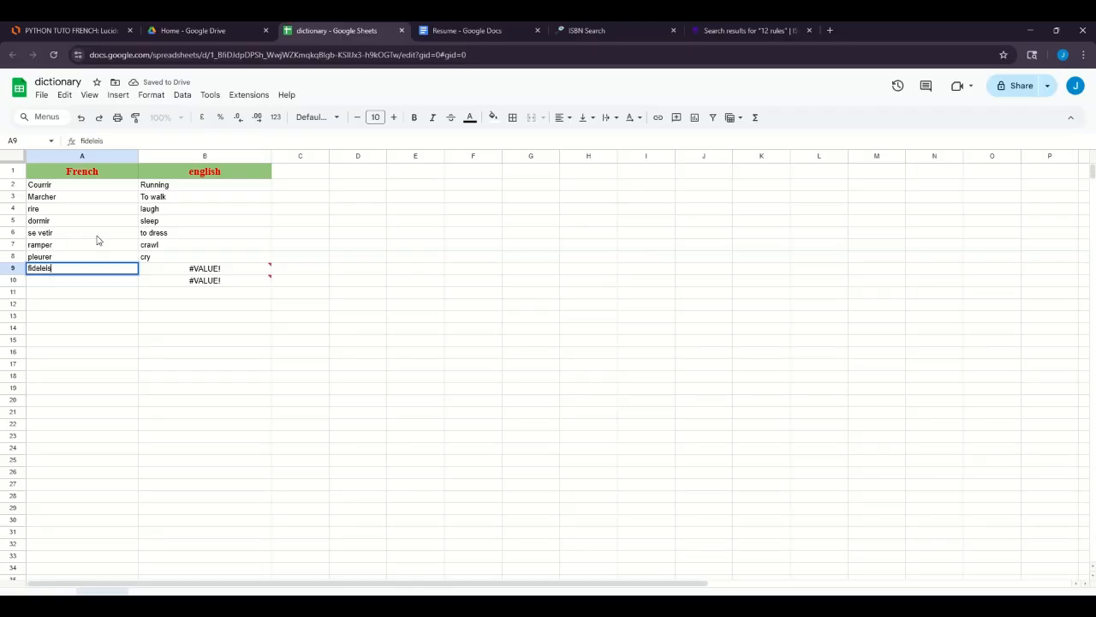
pyautogui.write('er')
pyautogui.press('Return')
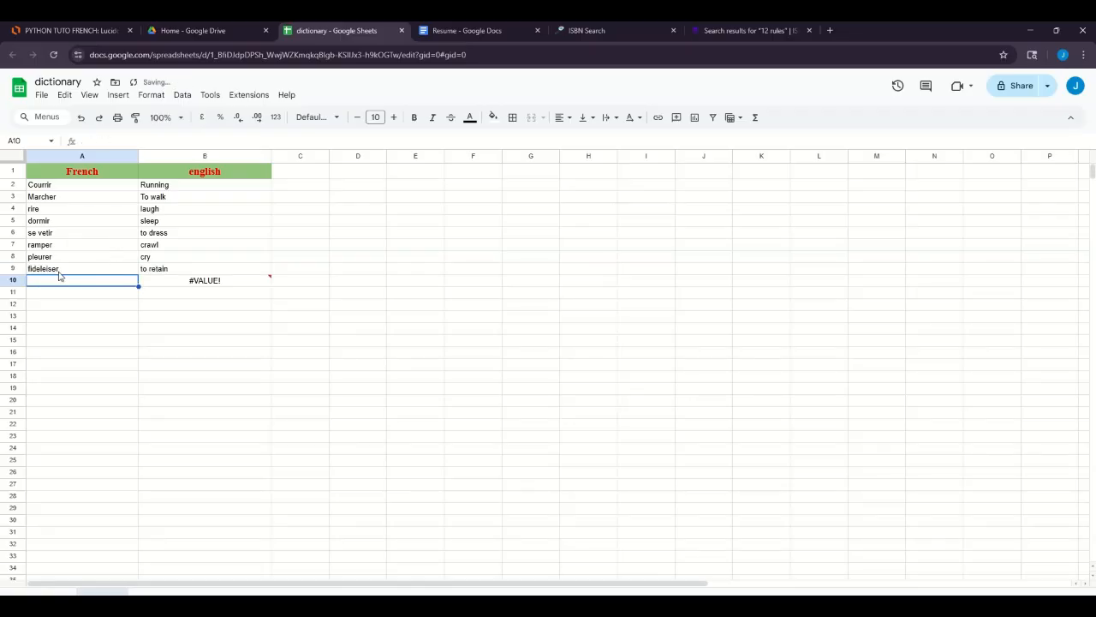
pyautogui.click(47, 270)
pyautogui.doubleClick(43, 268)
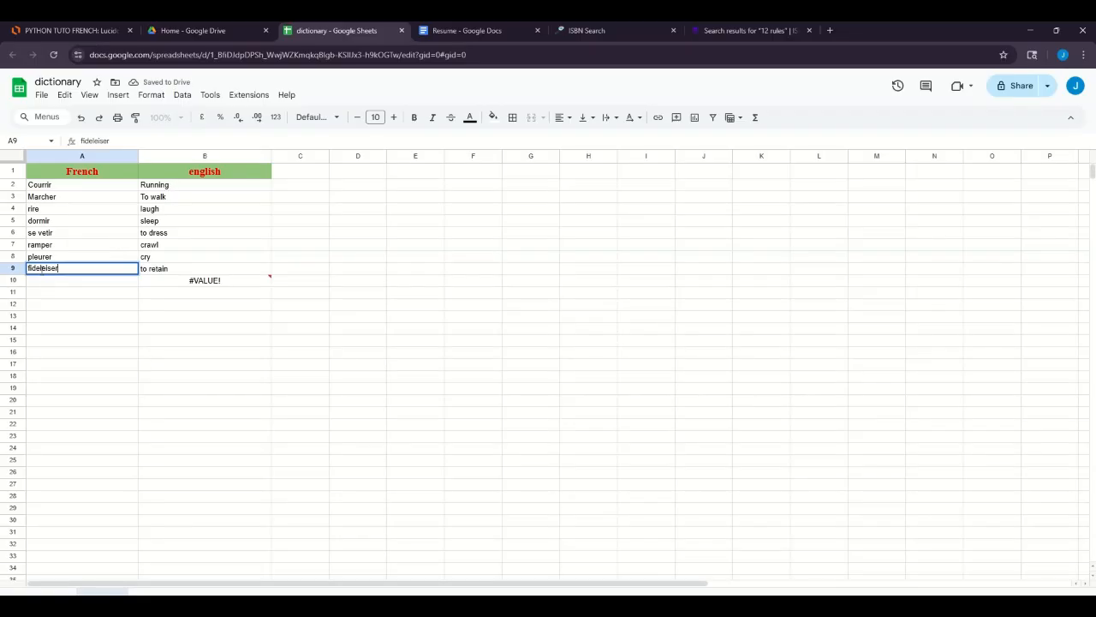
pyautogui.press('Delete')
pyautogui.press('Return')
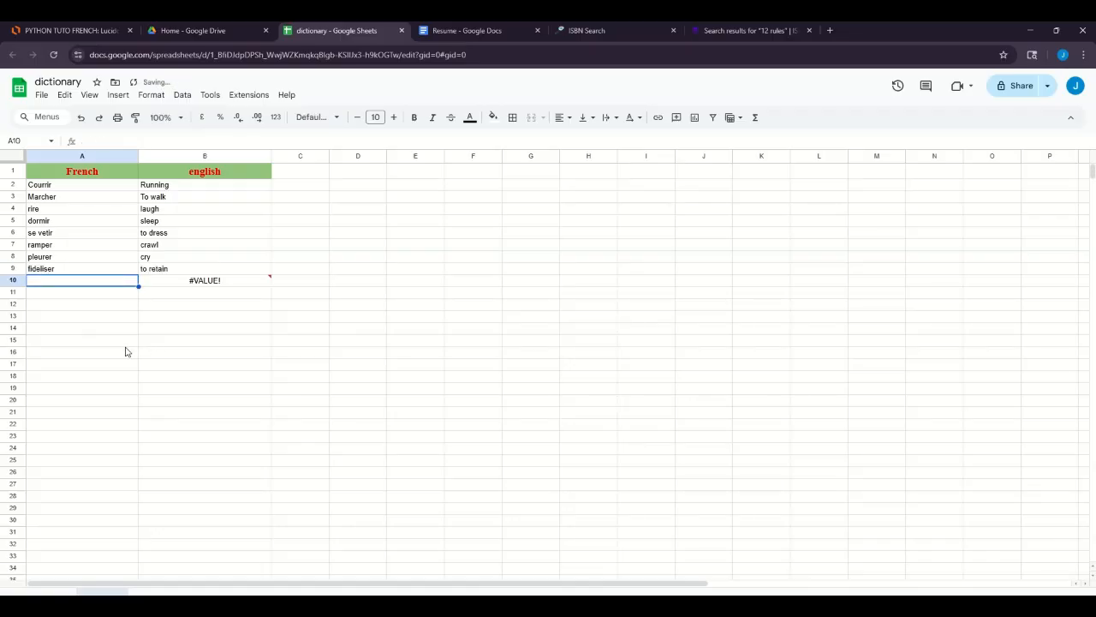
pyautogui.write('annuaire')
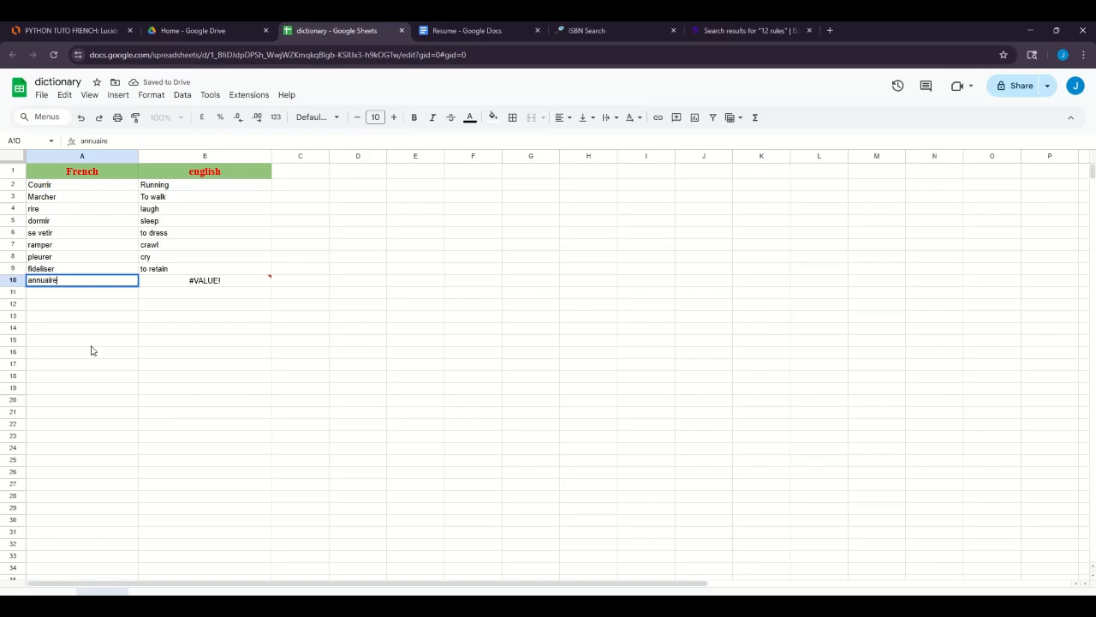
pyautogui.press('Return')
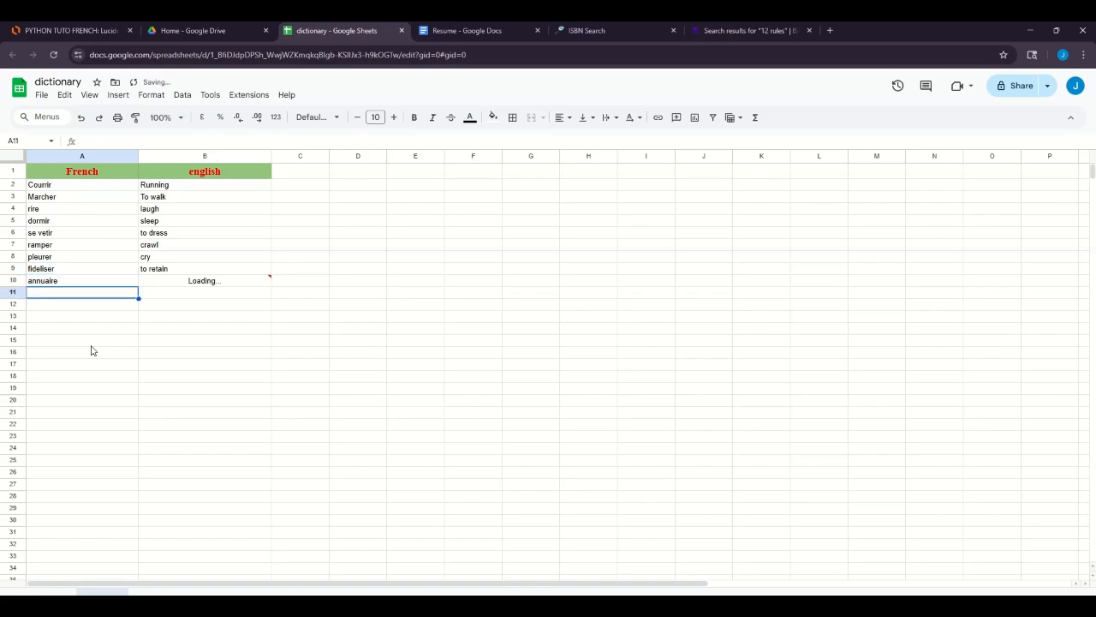
# Fill the translation formula in B10 down the english column through cell B35.
pyautogui.click(179, 283)
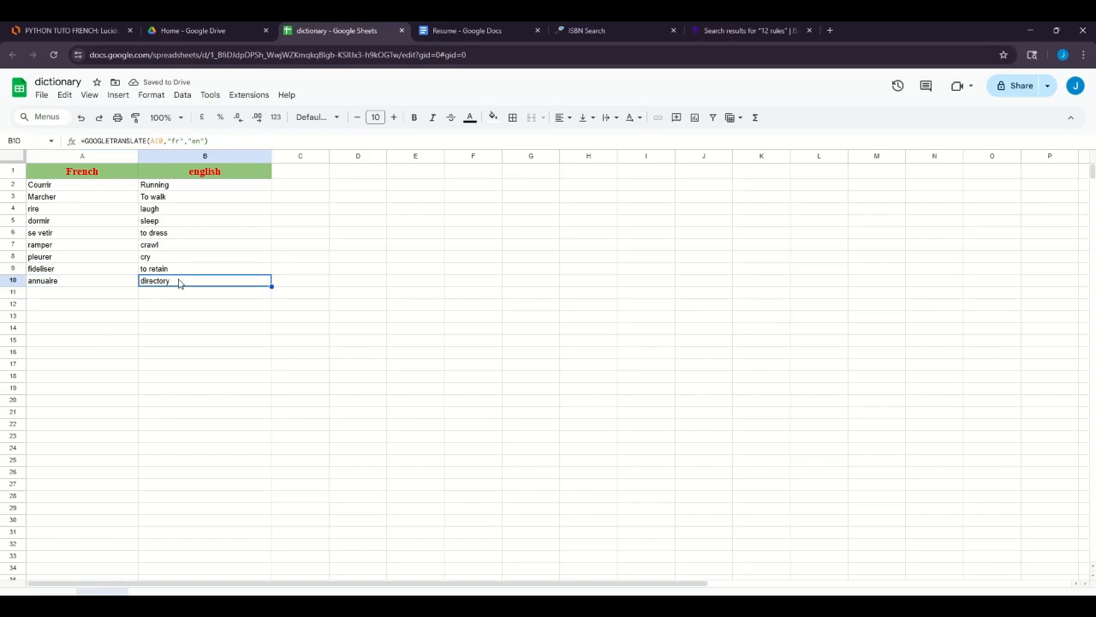
pyautogui.moveTo(272, 286); pyautogui.dragTo(264, 579)
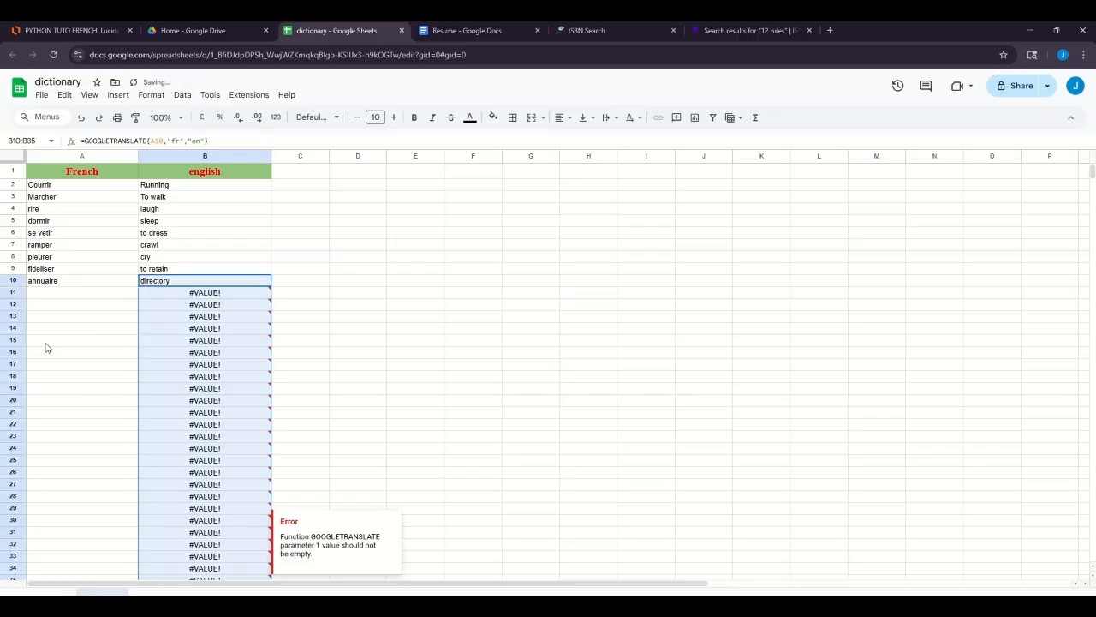
pyautogui.click(50, 294)
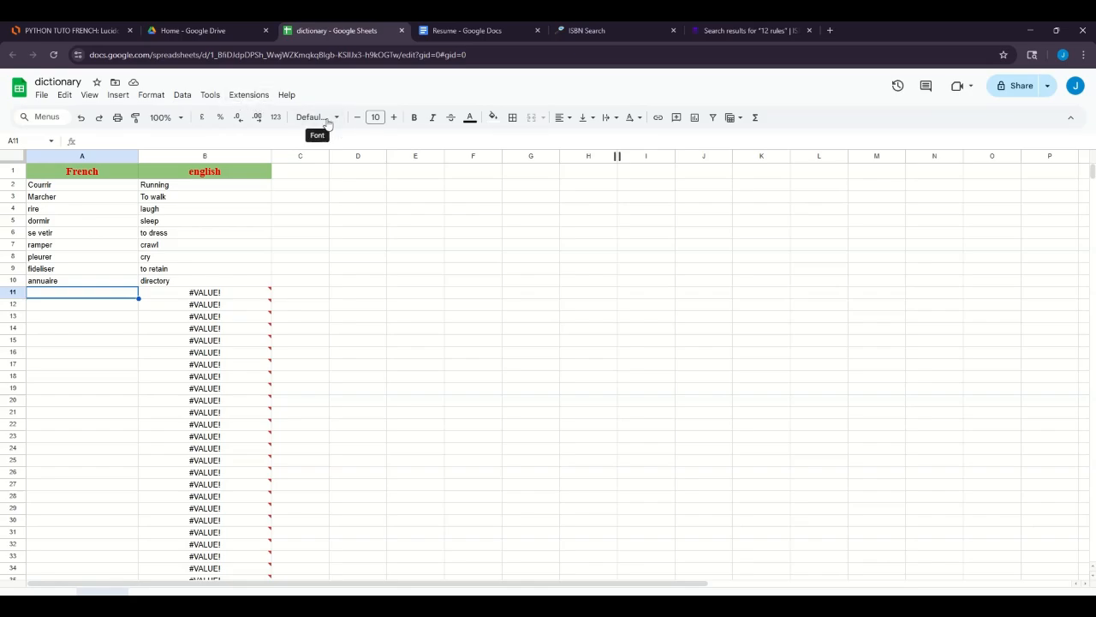
# Insert a chart based on the French and English words in A2:B9.
pyautogui.click(117, 96)
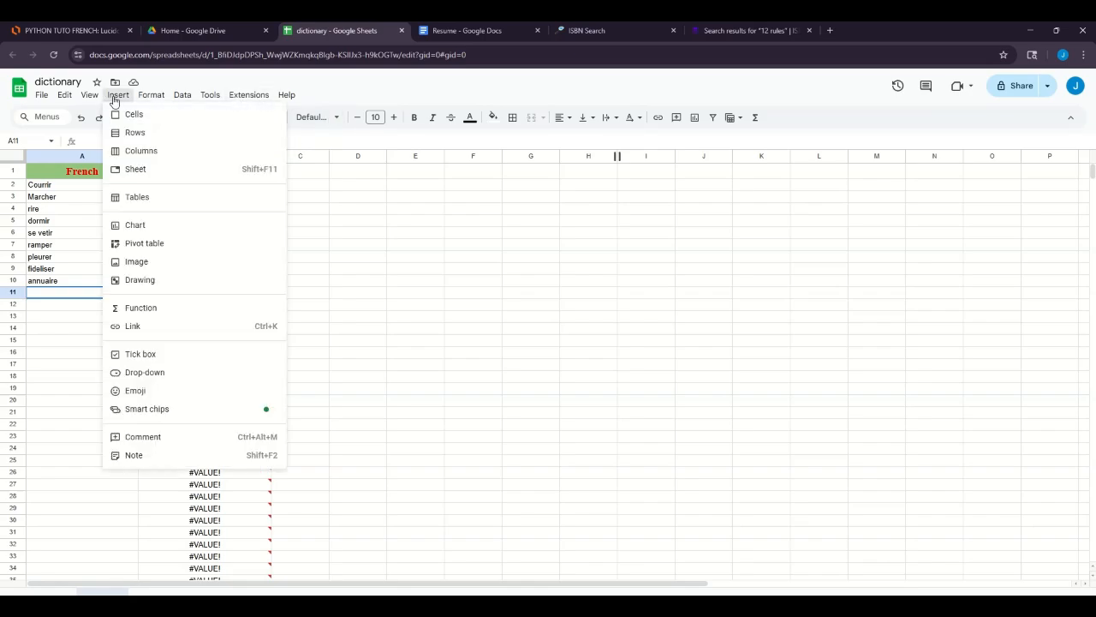
pyautogui.moveTo(118, 95)
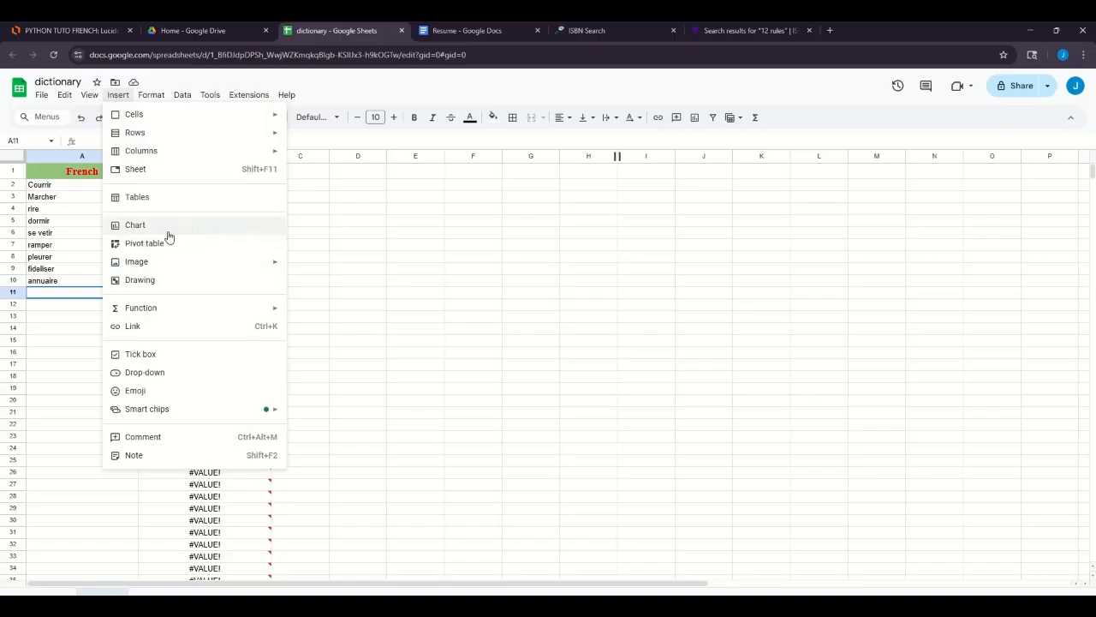
pyautogui.click(54, 189)
pyautogui.moveTo(66, 190); pyautogui.dragTo(170, 269)
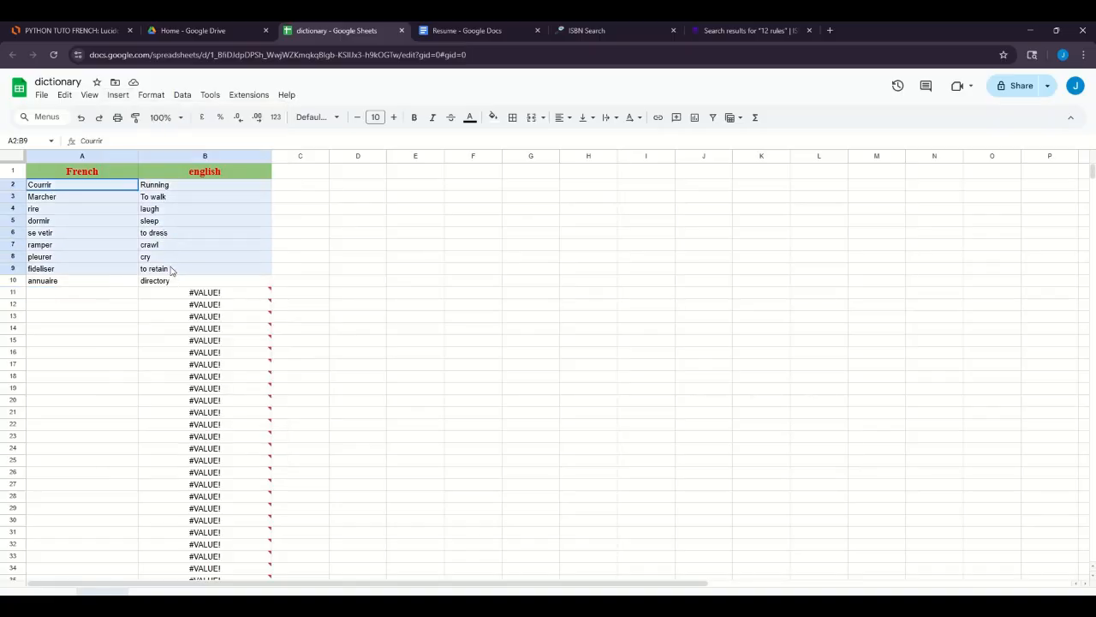
pyautogui.click(154, 96)
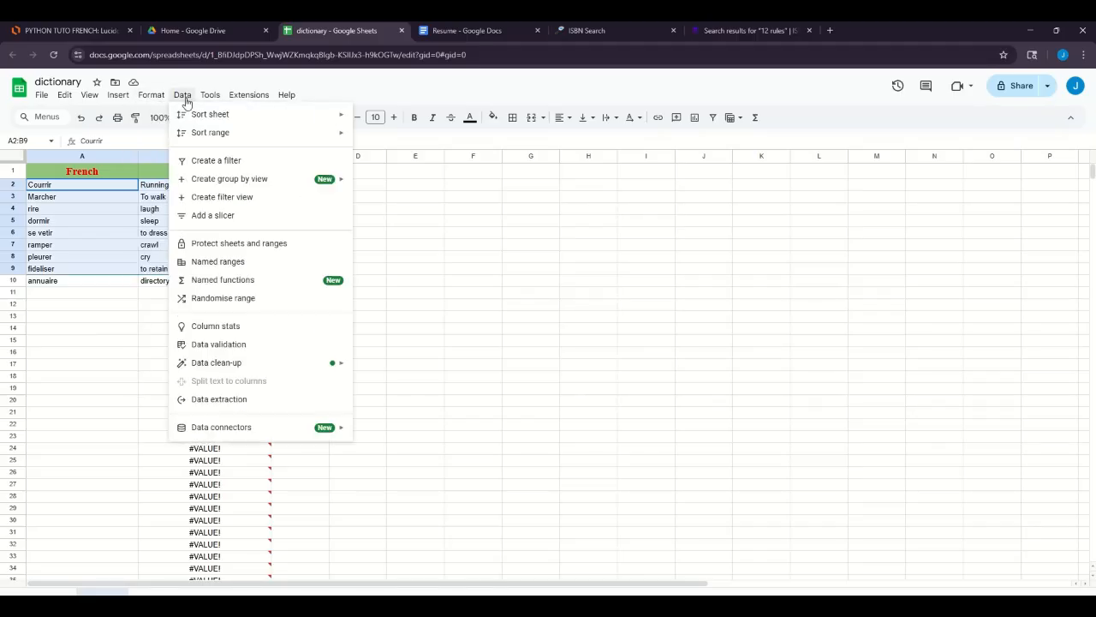
pyautogui.click(182, 95)
pyautogui.moveTo(192, 109)
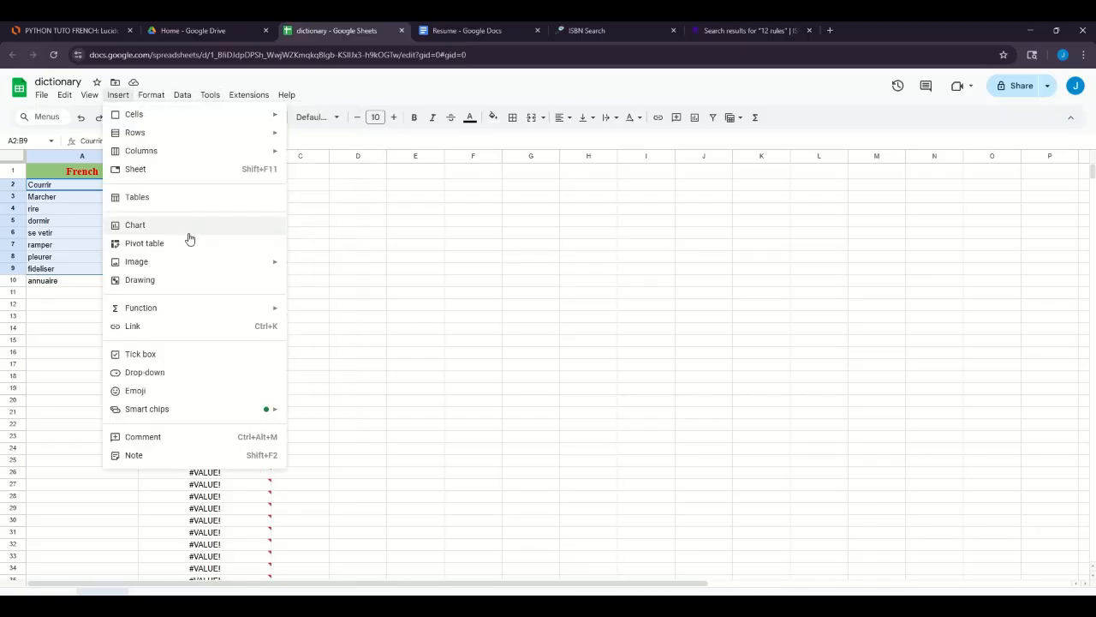
pyautogui.click(283, 246)
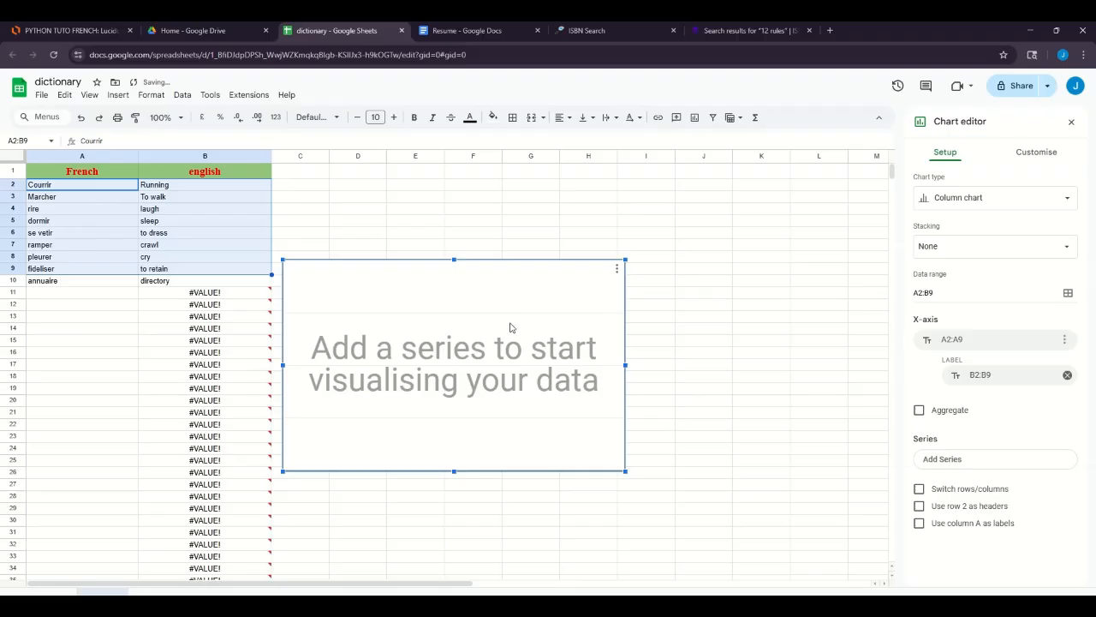
# Review the column chart's stacking options and keep None.
pyautogui.click(996, 236)
pyautogui.click(1009, 224)
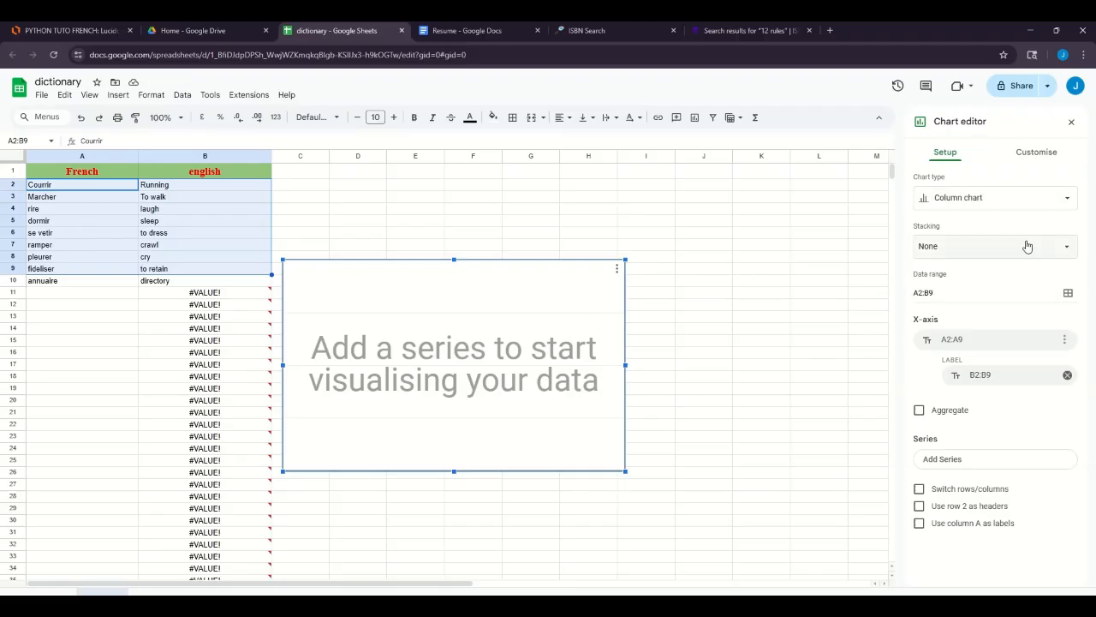
pyautogui.click(1027, 246)
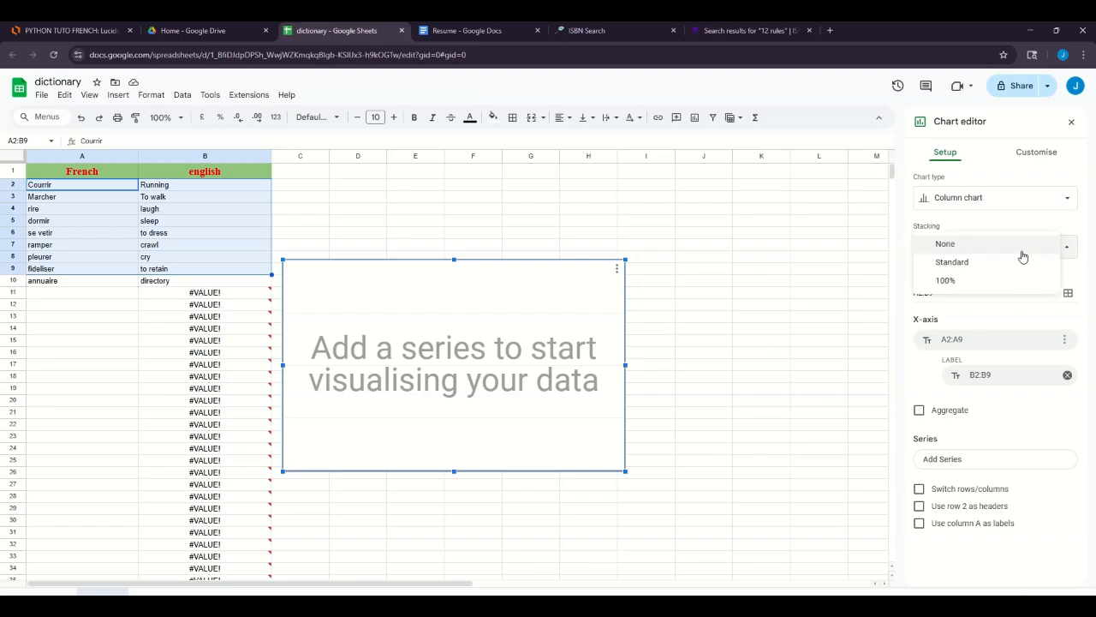
pyautogui.click(1019, 245)
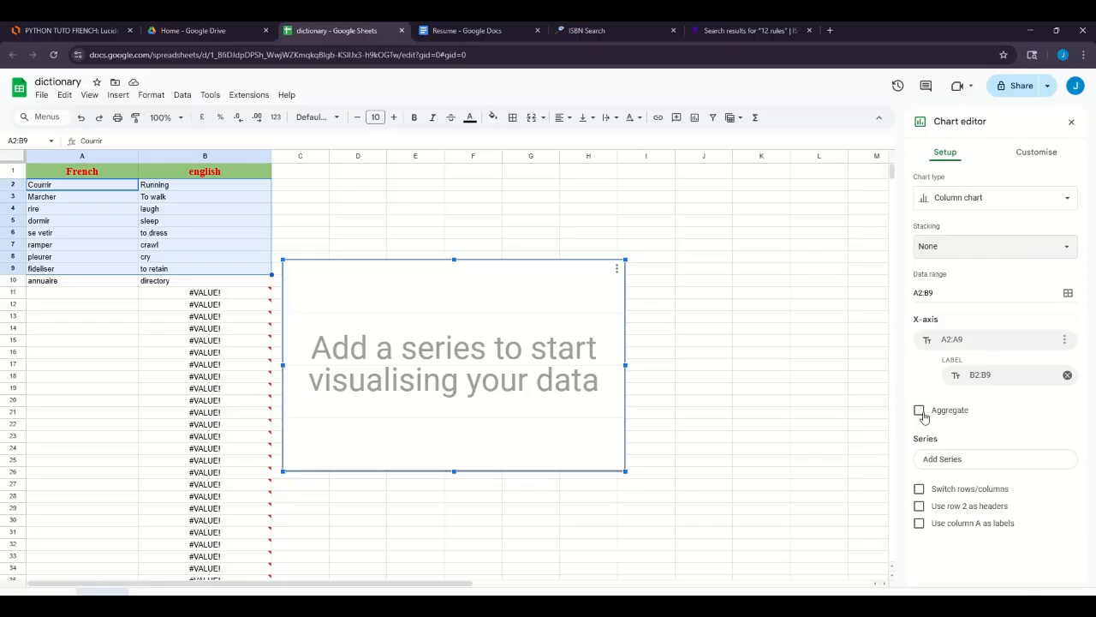
# Enter 10 in cell C2 and the formula =C2+1 in cell C3.
pyautogui.click(297, 188)
pyautogui.write('10')
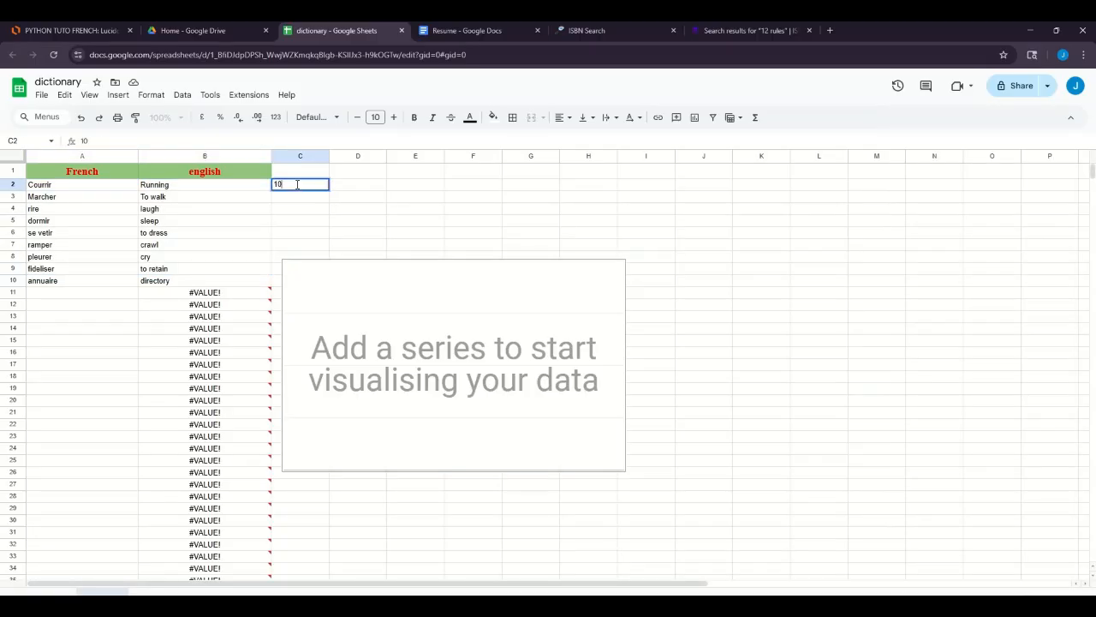
pyautogui.click(283, 200)
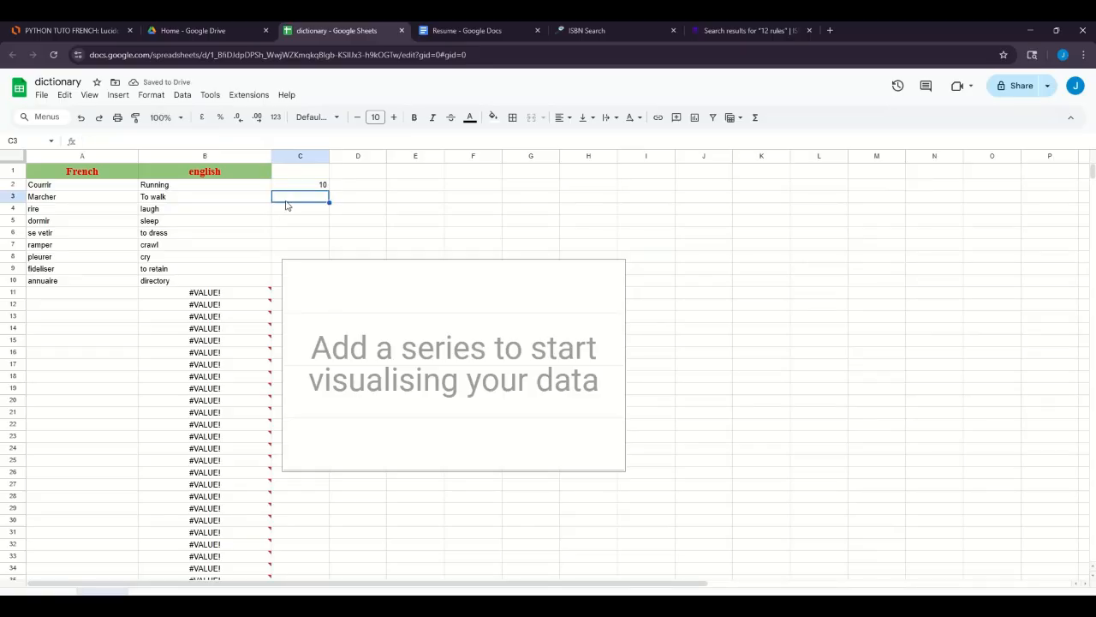
pyautogui.write('=')
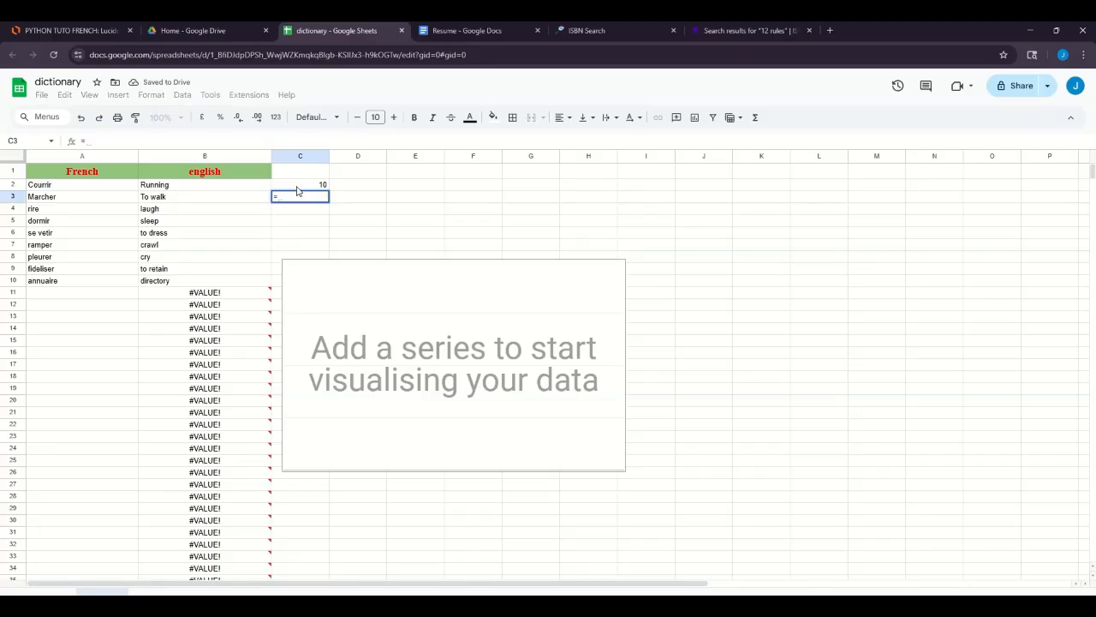
pyautogui.click(297, 186)
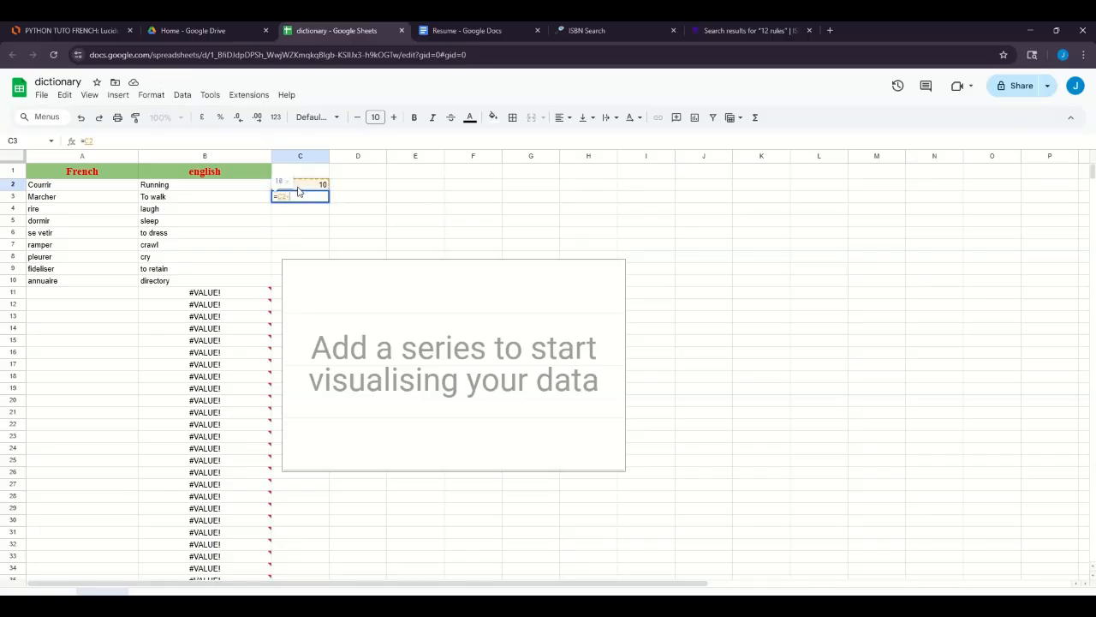
pyautogui.write('+1')
pyautogui.press('Return')
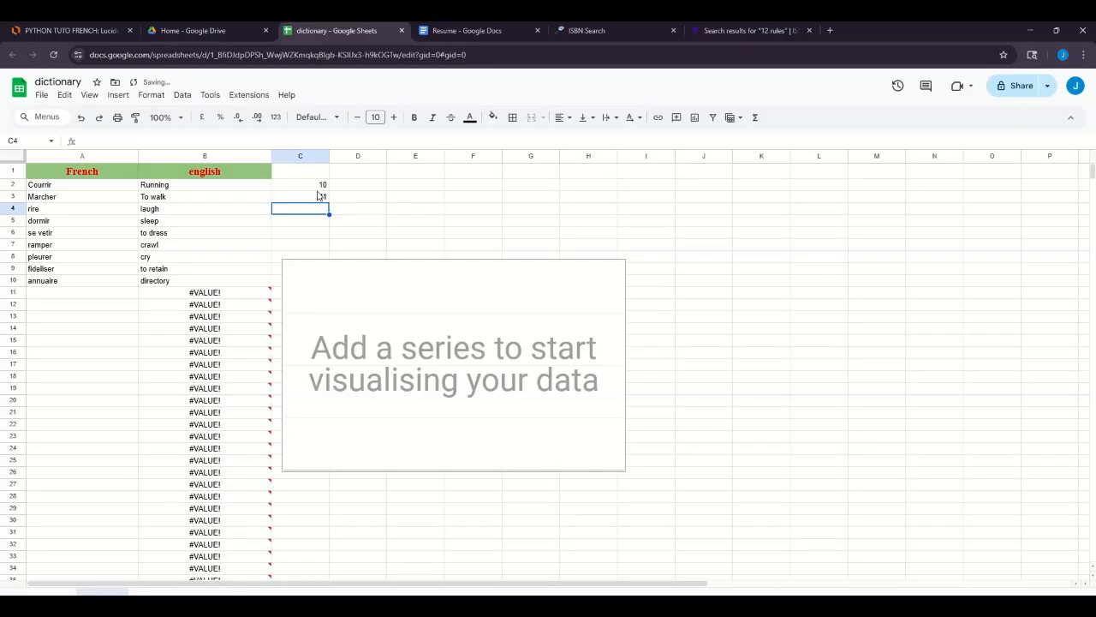
# Fill the formula in C3 down column C through row 35.
pyautogui.click(319, 187)
pyautogui.click(324, 197)
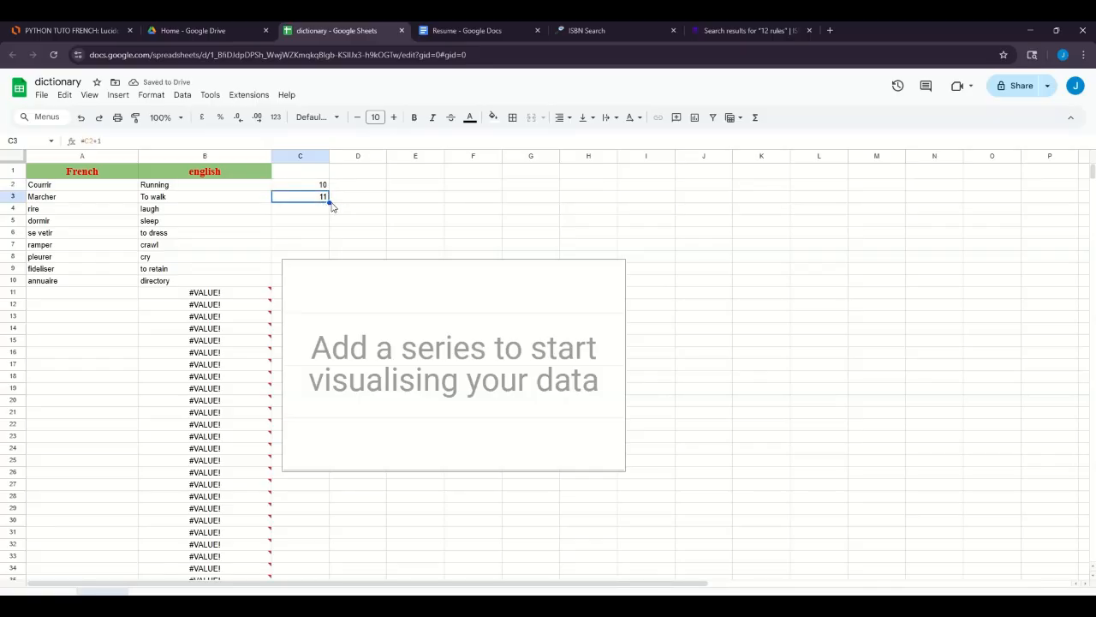
pyautogui.doubleClick(330, 203)
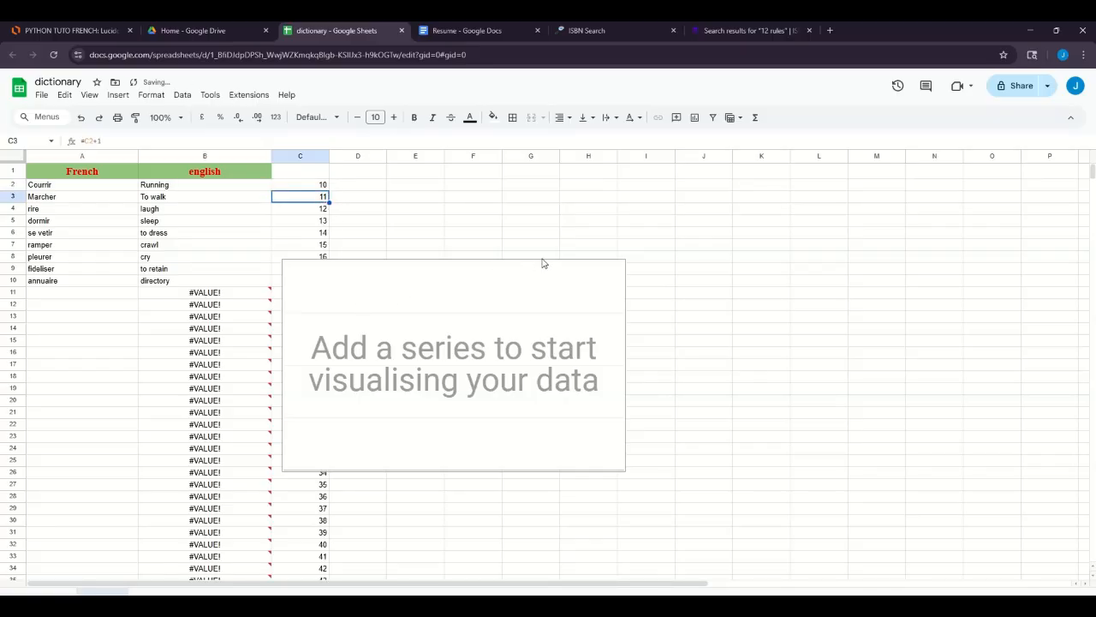
# Move the empty chart clear of column C so it starts at column H, and check the filled numbers.
pyautogui.click(605, 318)
pyautogui.moveTo(512, 272); pyautogui.dragTo(795, 262)
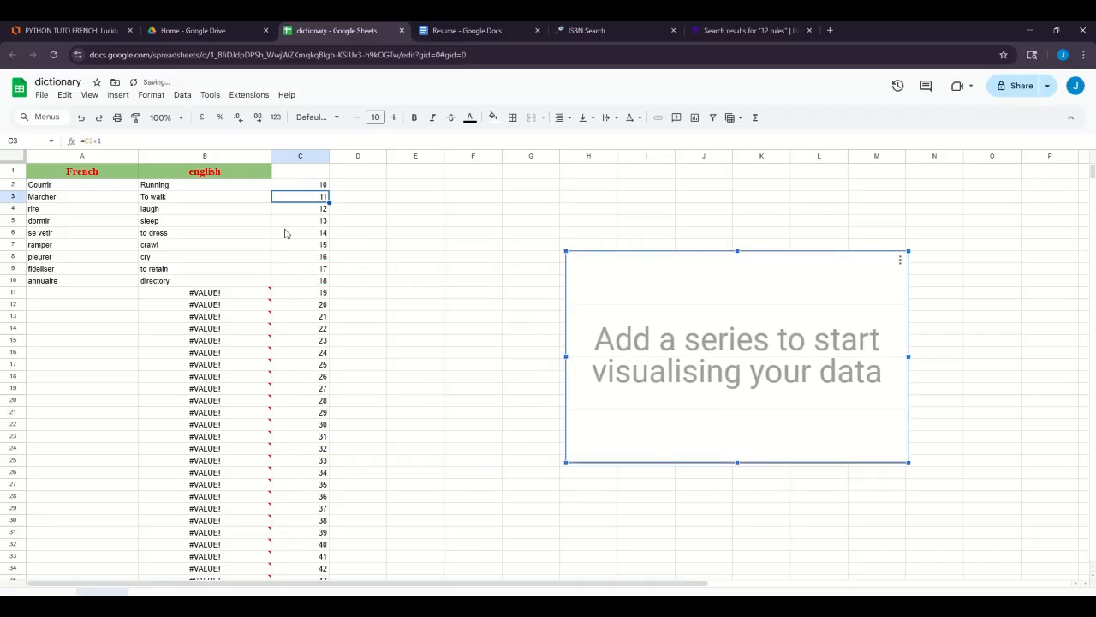
pyautogui.click(320, 203)
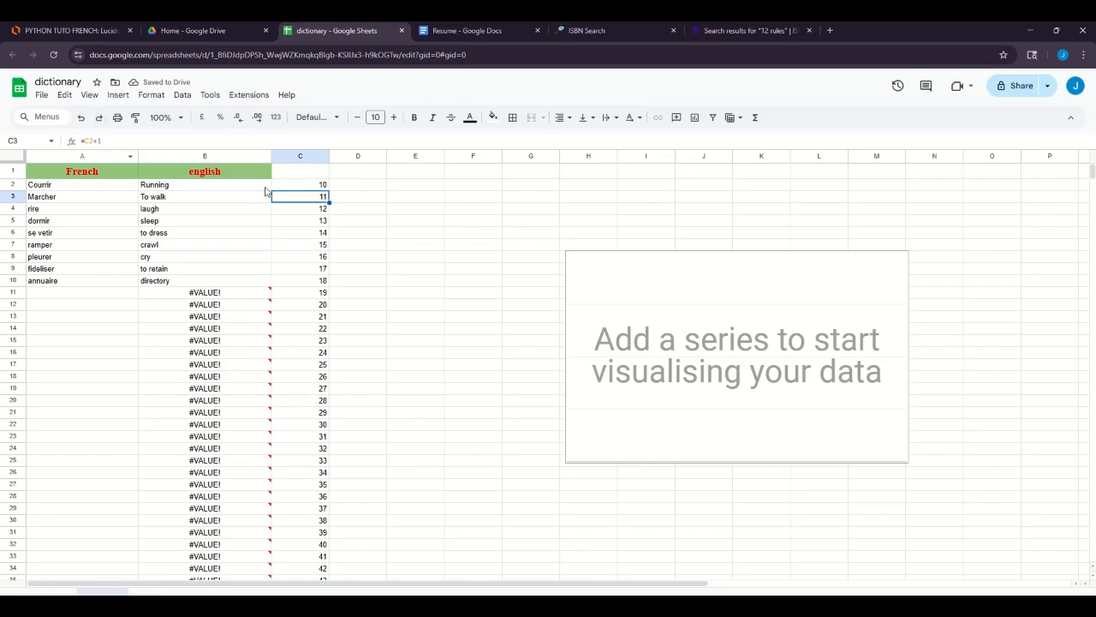
pyautogui.click(319, 212)
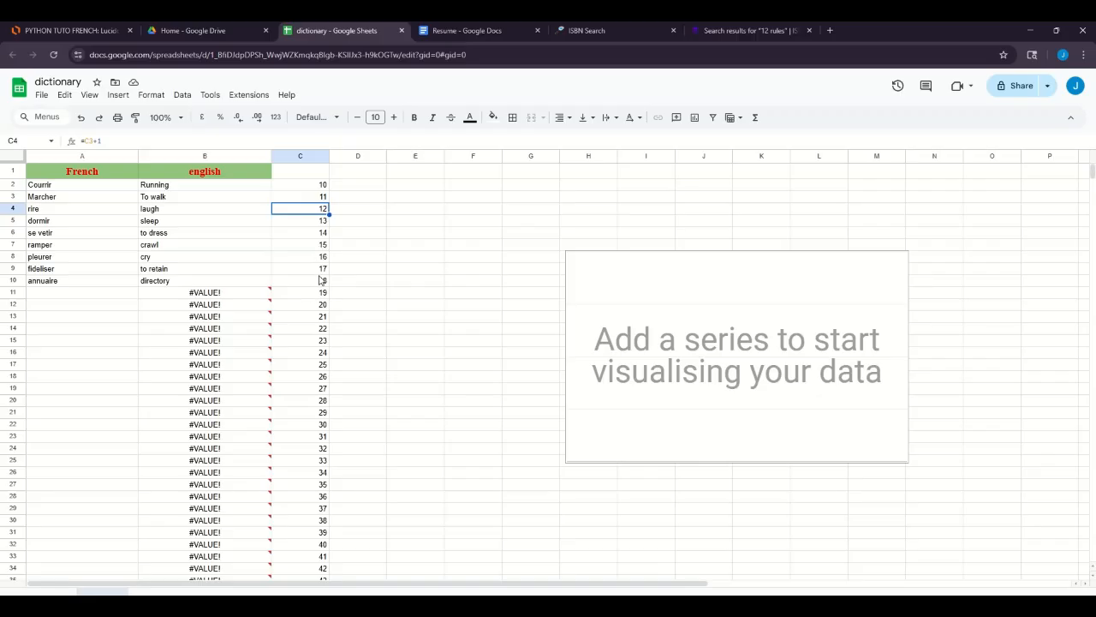
pyautogui.scroll(-3, 324, 272)
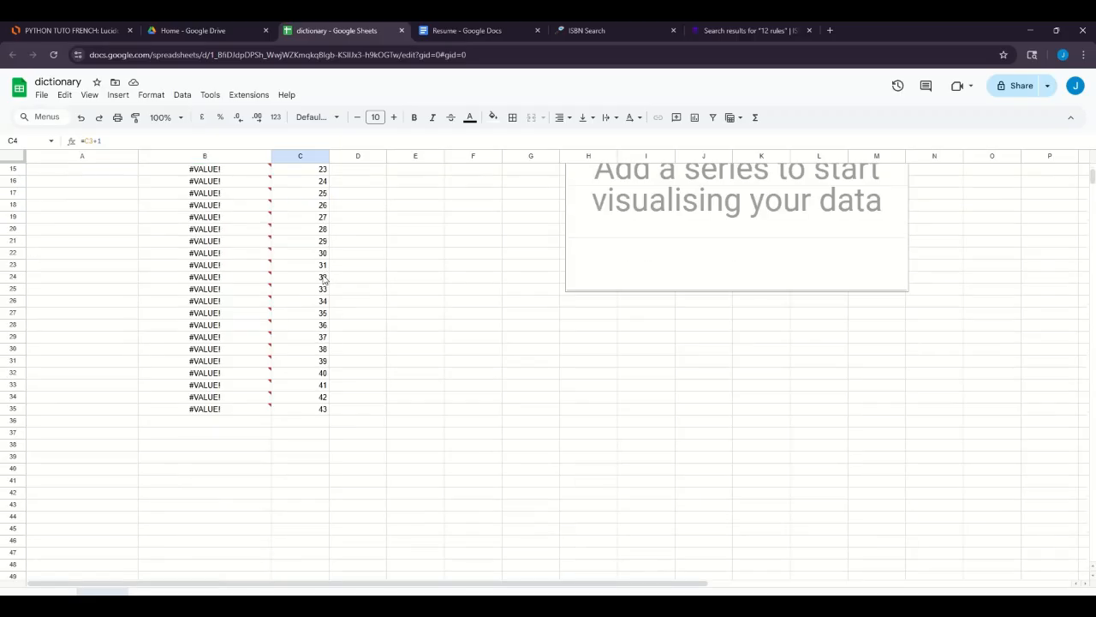
pyautogui.scroll(3, 324, 279)
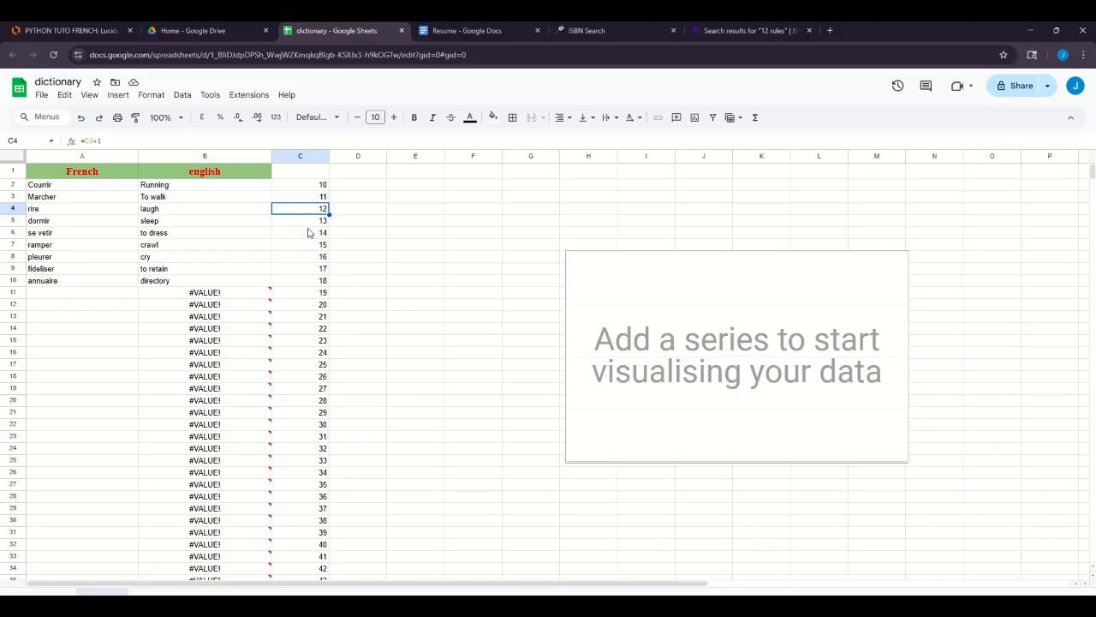
# Open the empty chart for editing and set its stacking to Standard.
pyautogui.moveTo(171, 190); pyautogui.dragTo(311, 287)
pyautogui.click(649, 314)
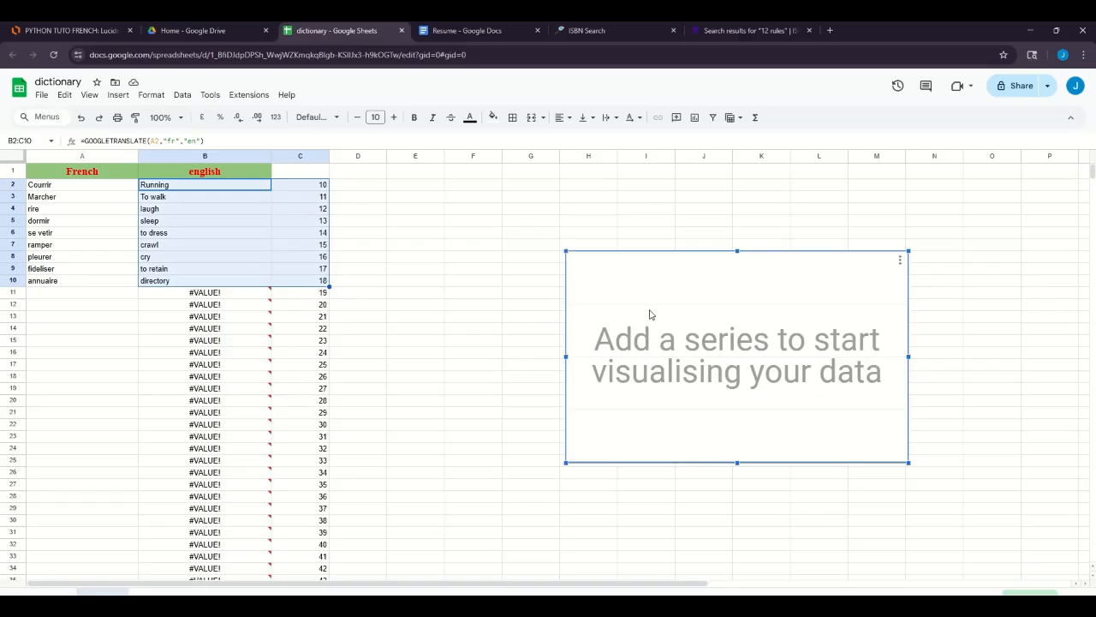
pyautogui.click(900, 260)
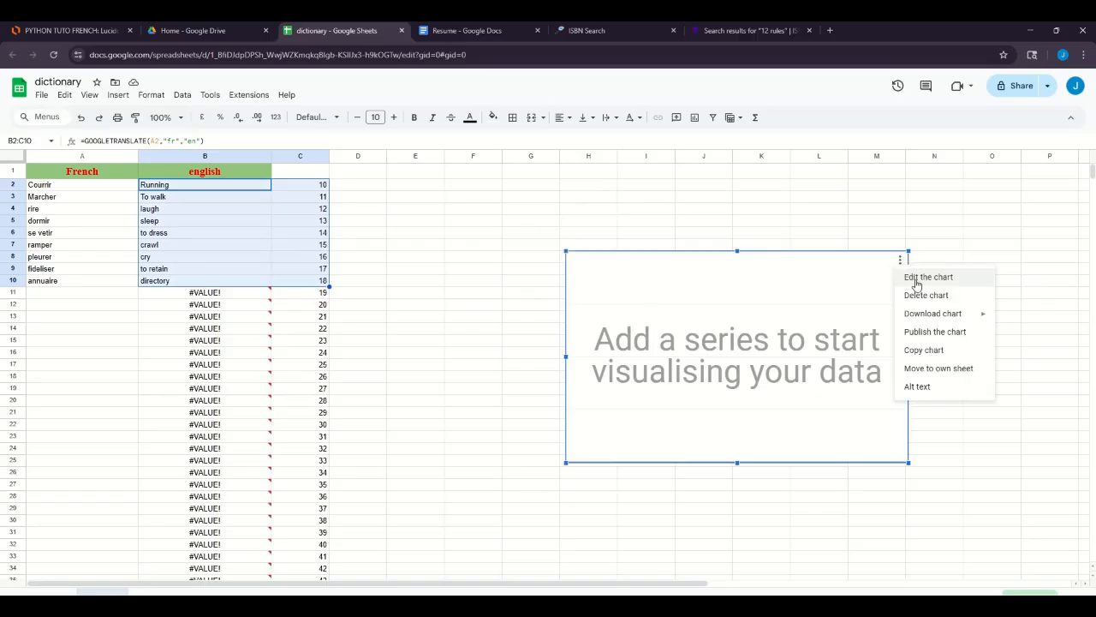
pyautogui.click(923, 283)
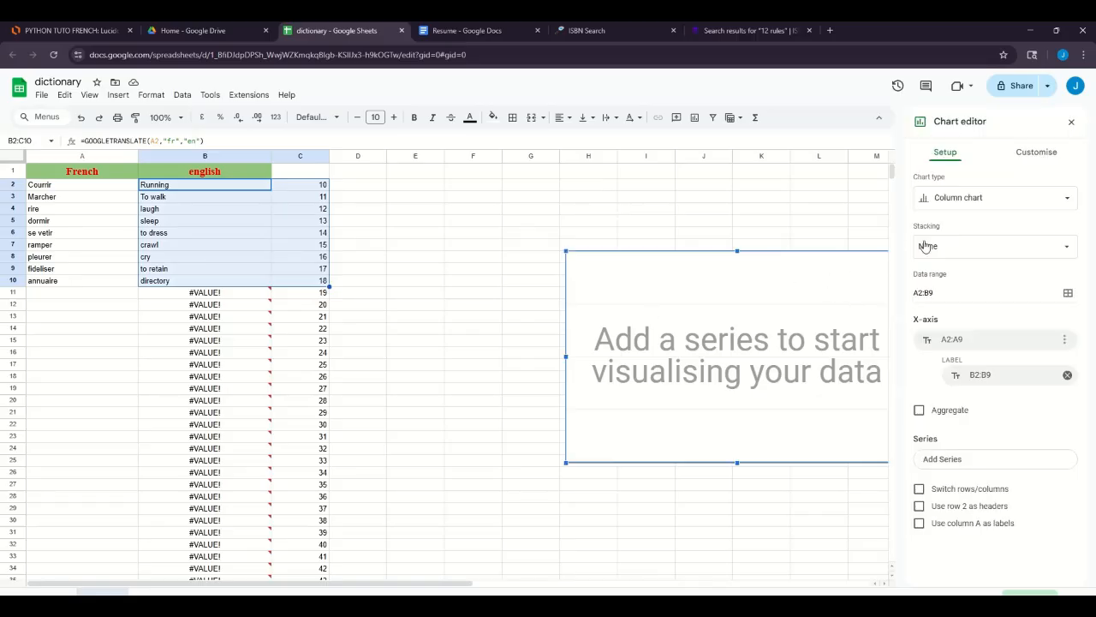
pyautogui.click(973, 246)
pyautogui.click(976, 262)
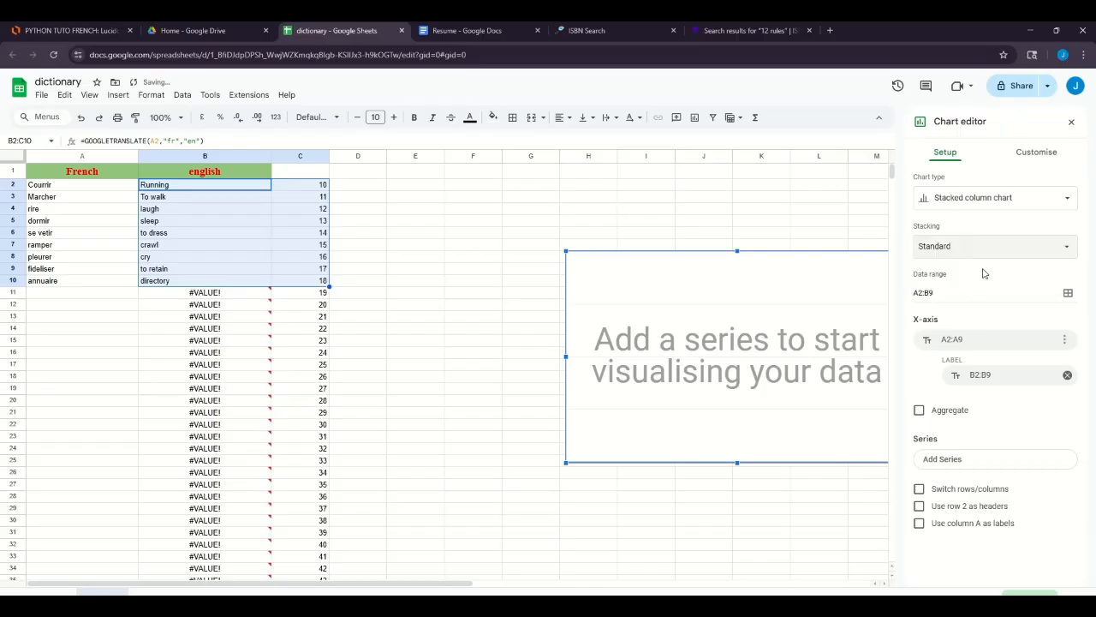
# Set the chart's data range to B2:C10.
pyautogui.click(1068, 292)
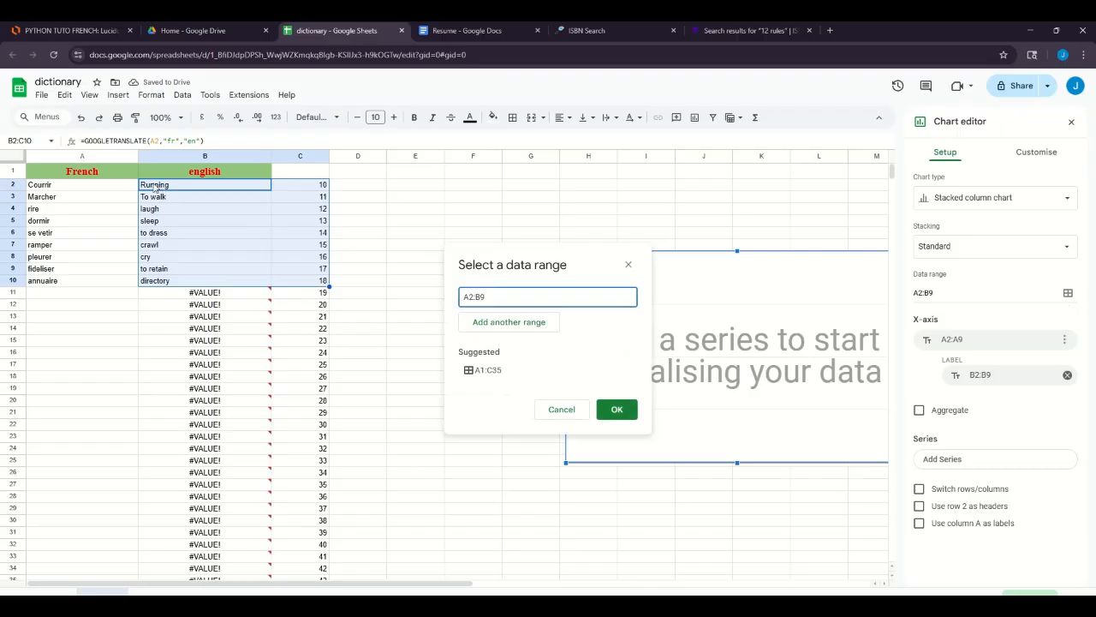
pyautogui.moveTo(156, 187); pyautogui.dragTo(304, 283)
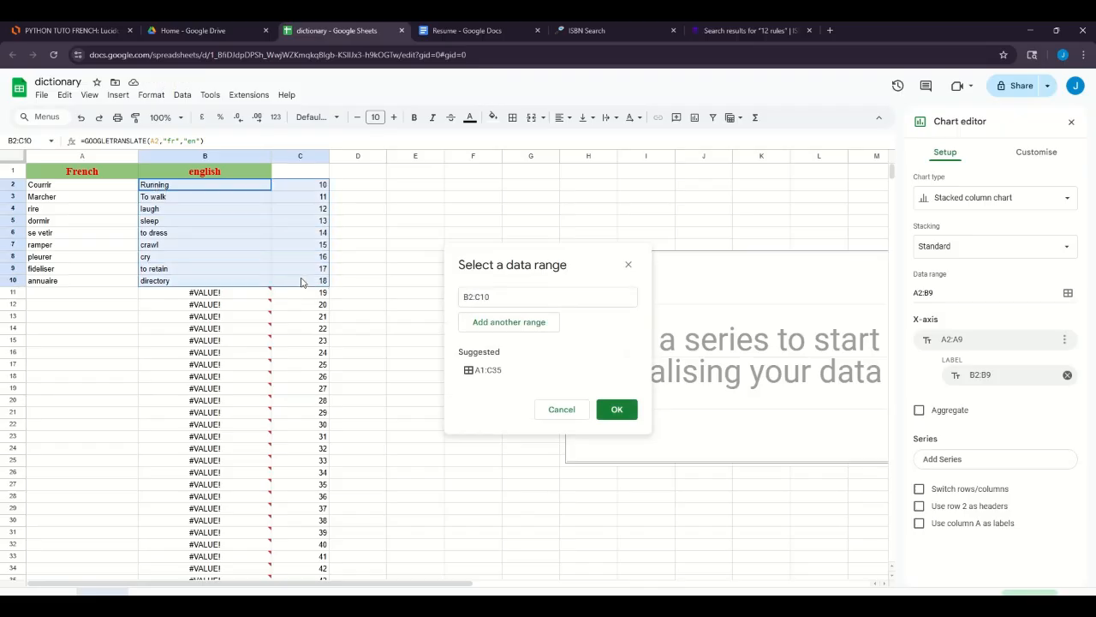
pyautogui.click(616, 409)
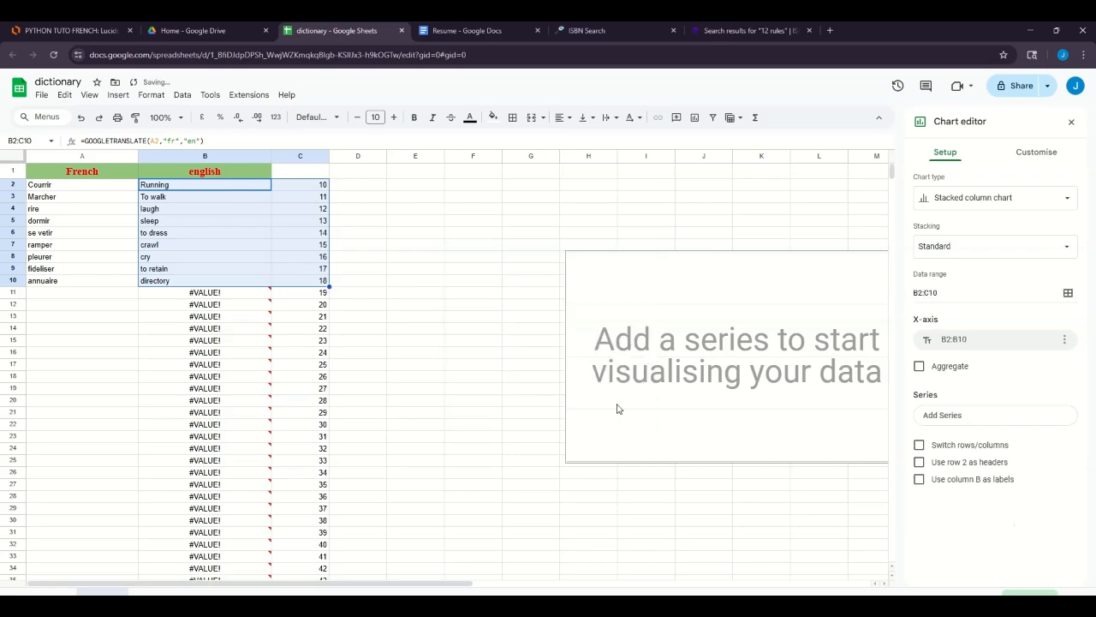
# Reopen the chart for editing and turn on Aggregate for its x-axis, keeping Standard stacking.
pyautogui.click(220, 188)
pyautogui.moveTo(220, 188); pyautogui.dragTo(229, 271)
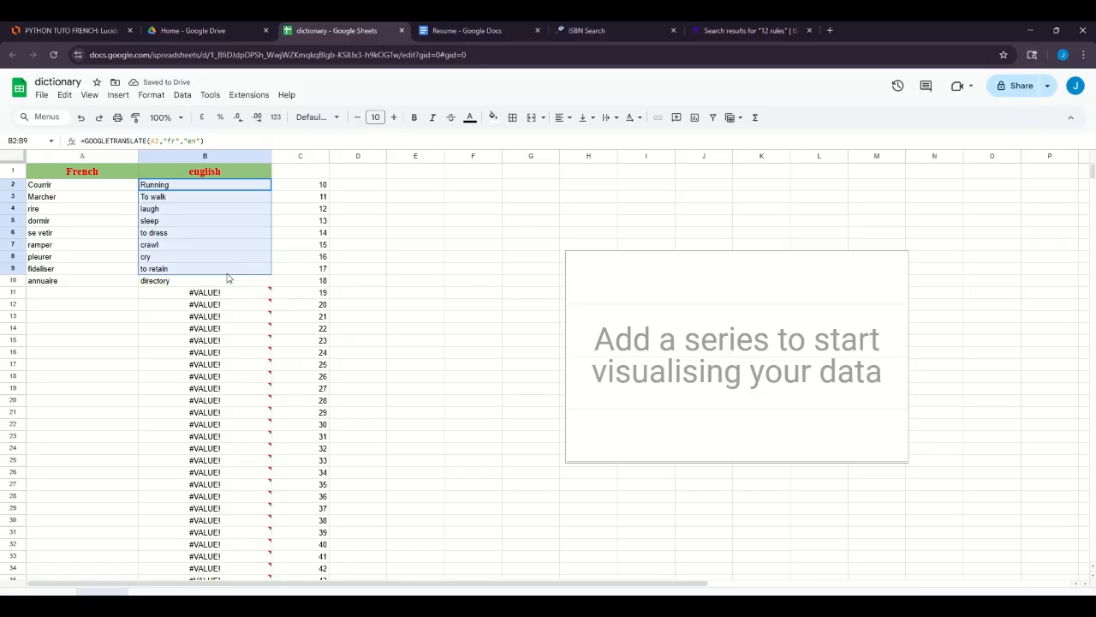
pyautogui.click(883, 275)
pyautogui.click(900, 262)
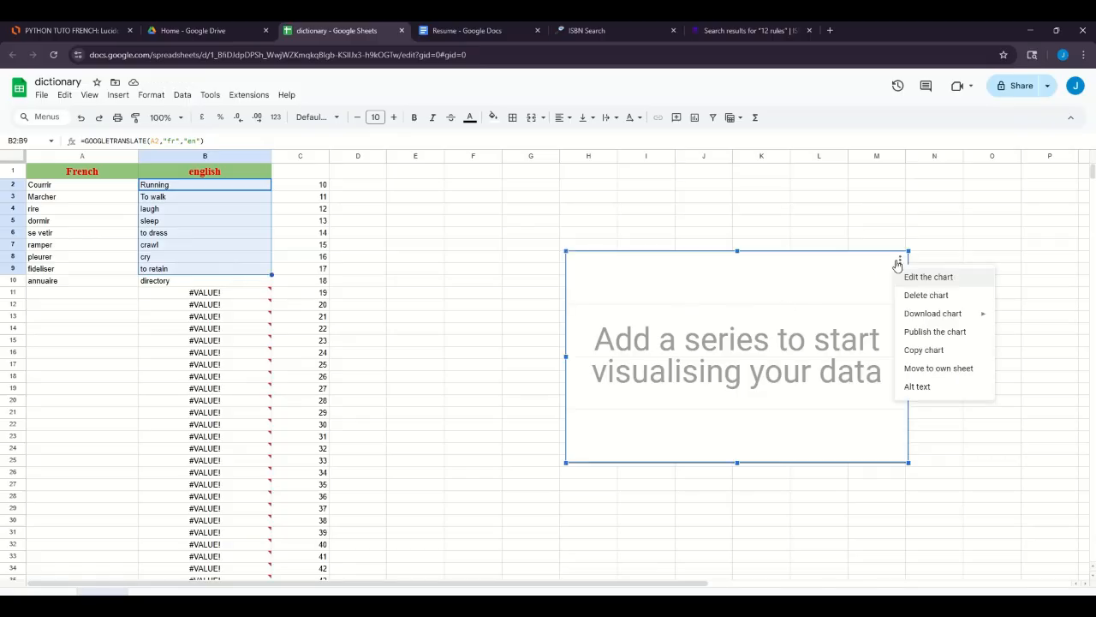
pyautogui.click(925, 284)
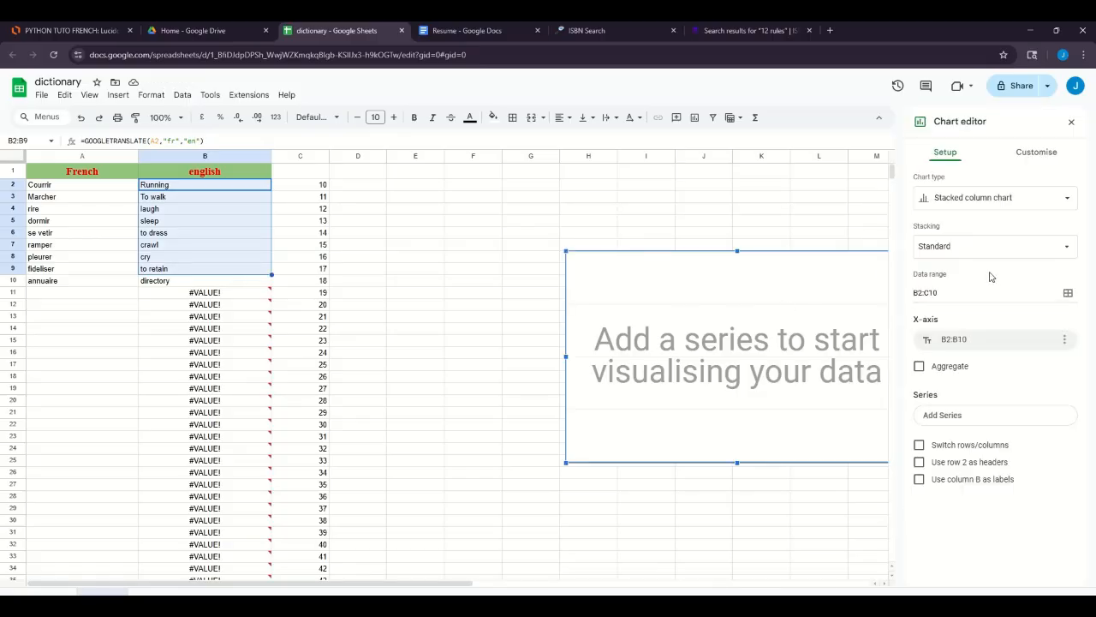
pyautogui.click(1016, 250)
pyautogui.click(1015, 248)
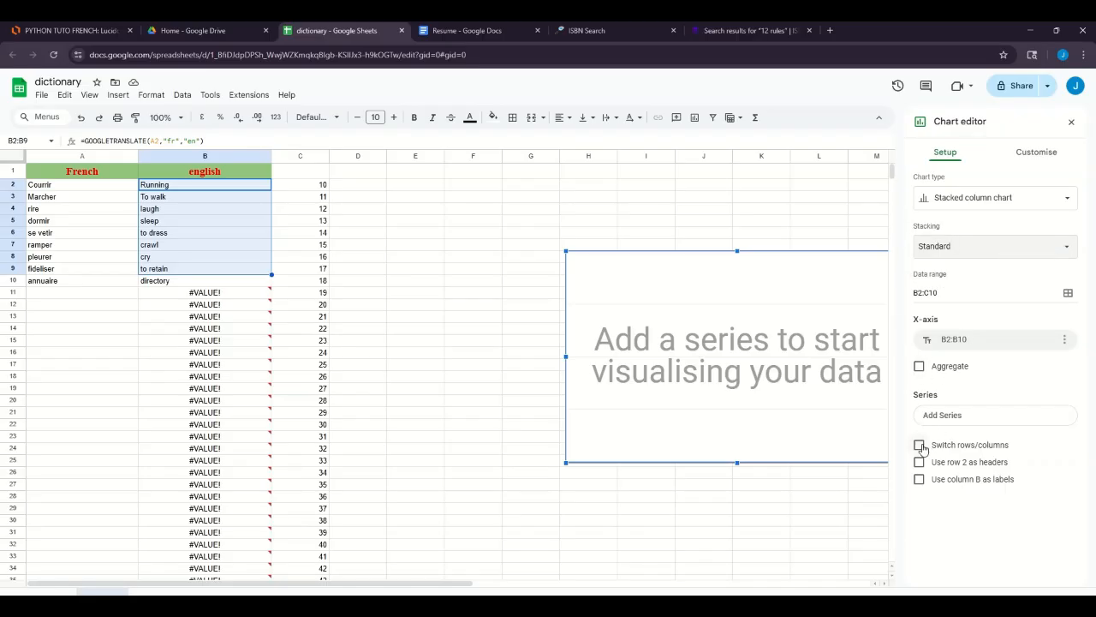
pyautogui.click(920, 367)
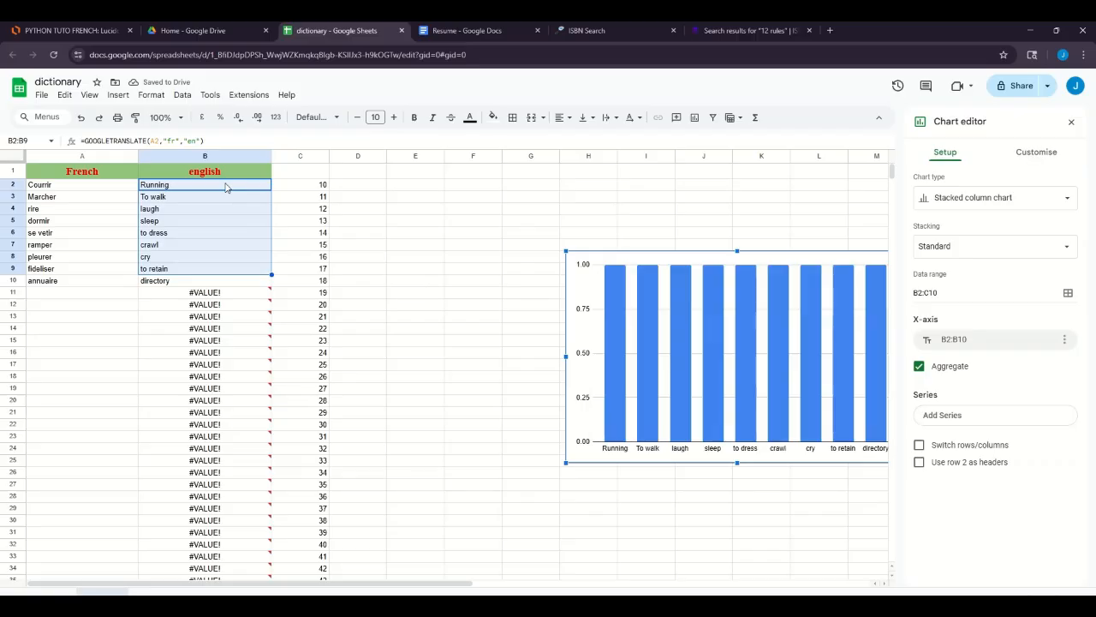
pyautogui.moveTo(226, 186); pyautogui.dragTo(302, 282)
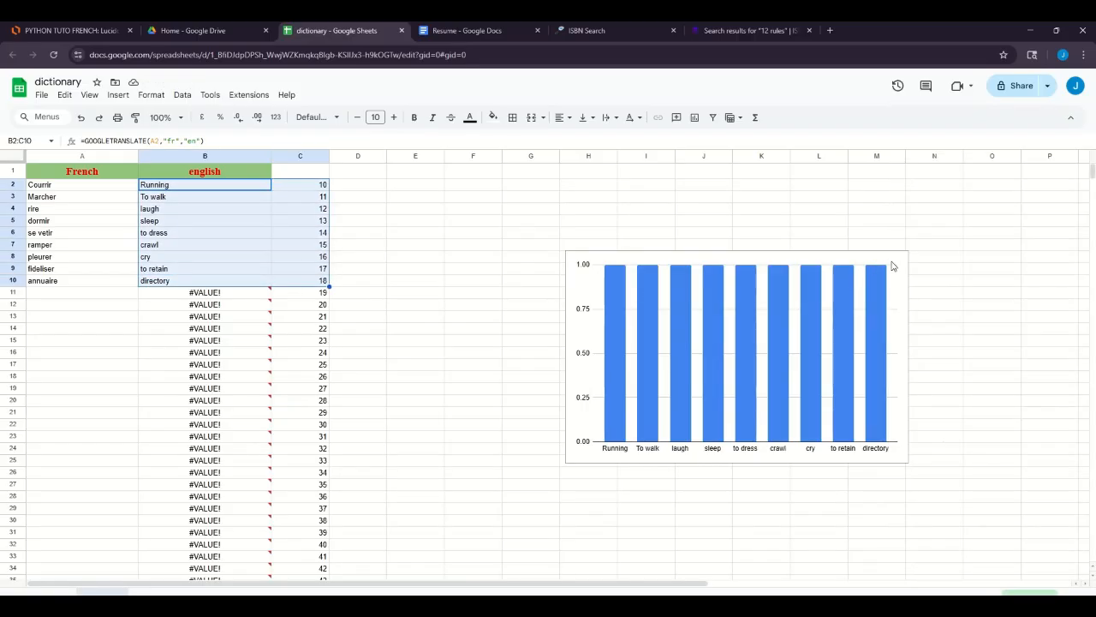
pyautogui.click(253, 188)
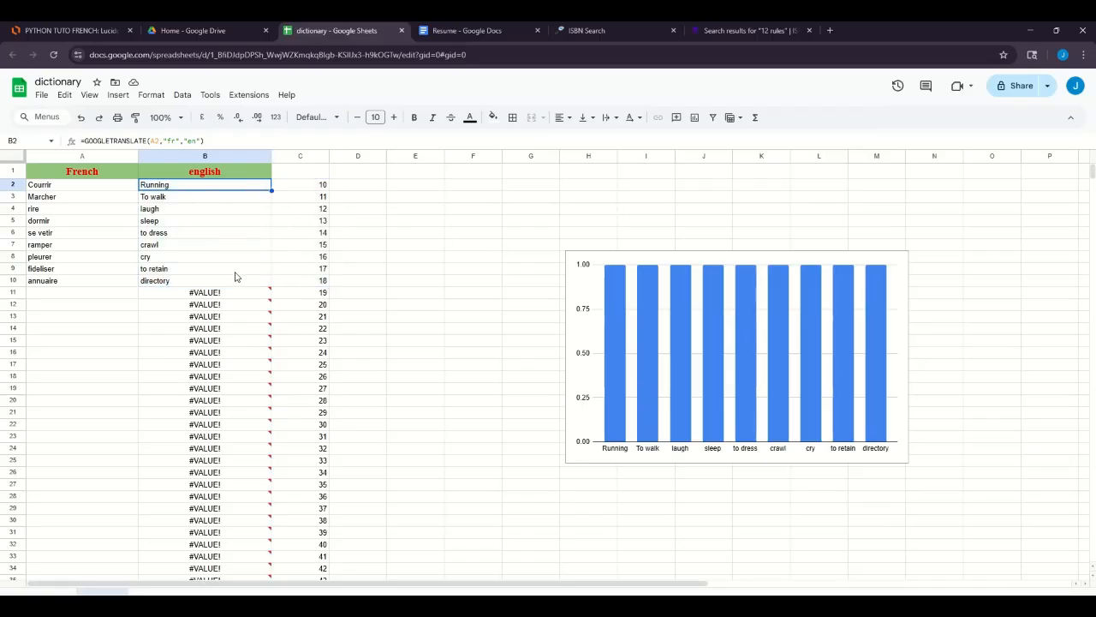
# Replace the French words in cells A4 and A2 with "courrir".
pyautogui.click(51, 210)
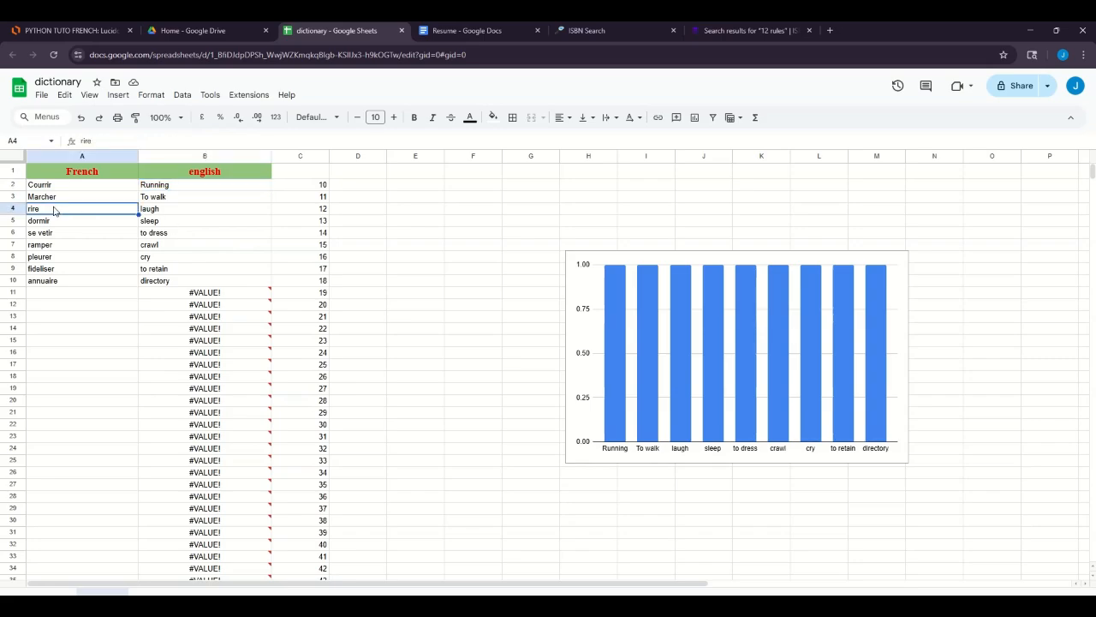
pyautogui.write('cour')
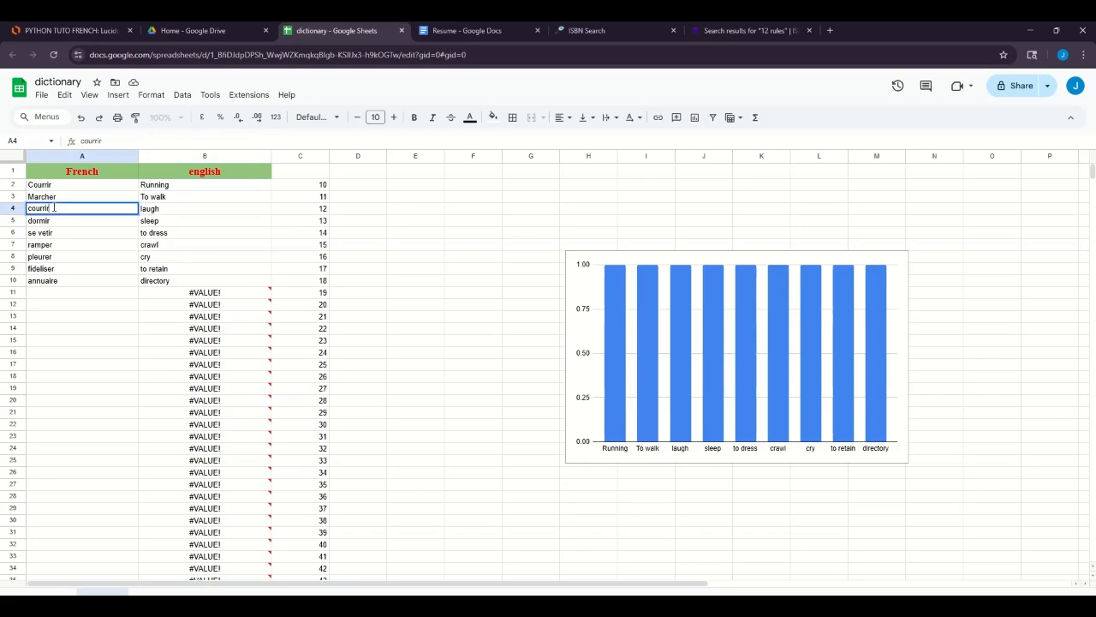
pyautogui.press('Return')
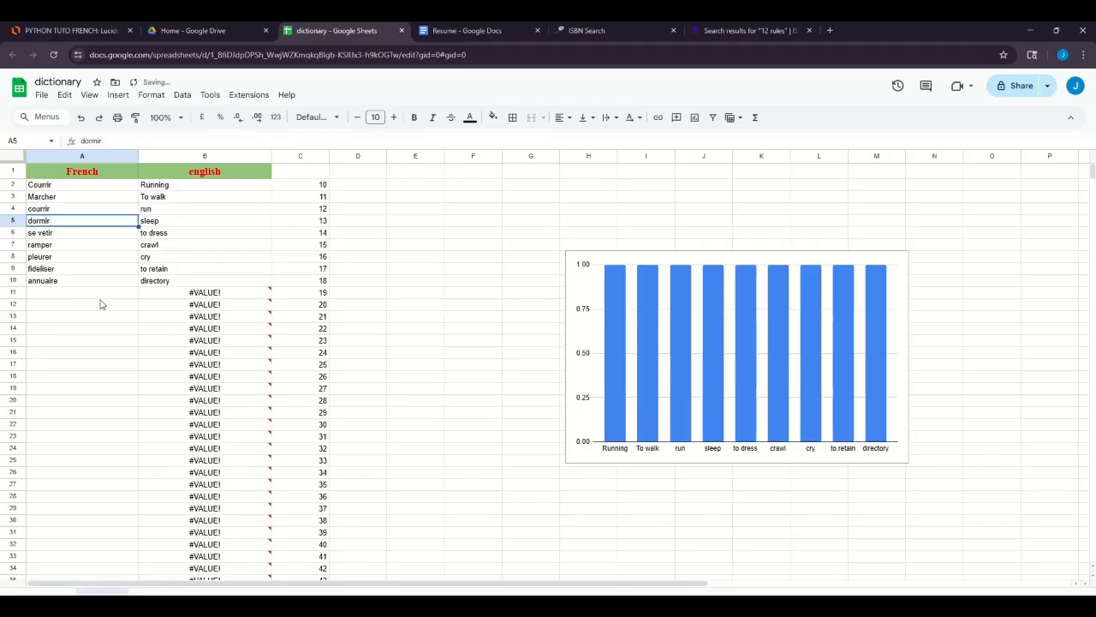
pyautogui.click(58, 188)
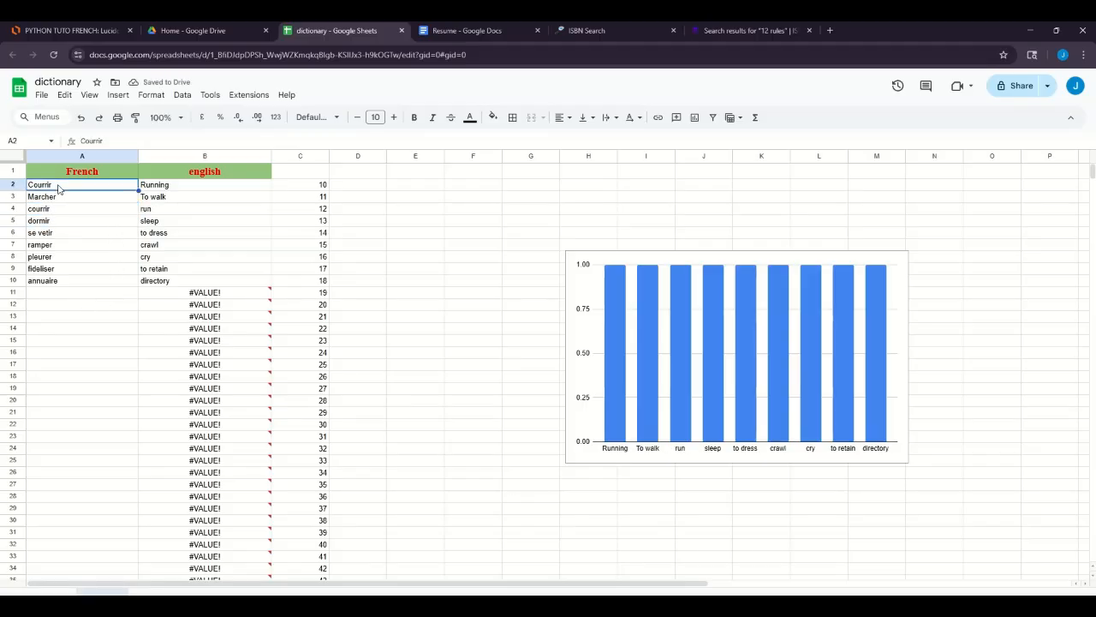
pyautogui.write('courri')
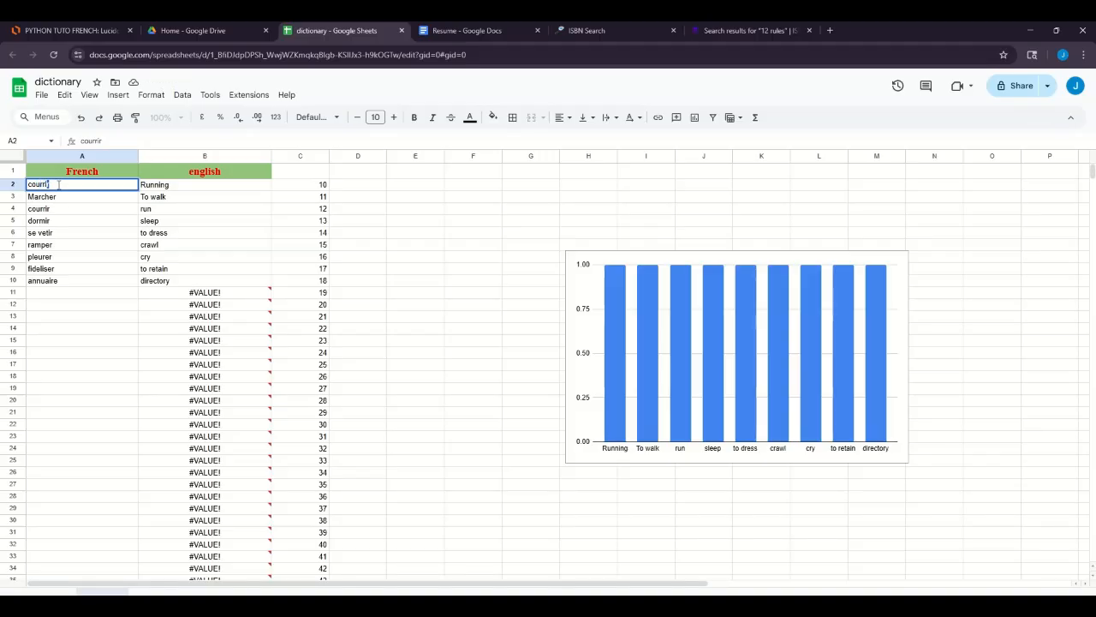
pyautogui.press('Return')
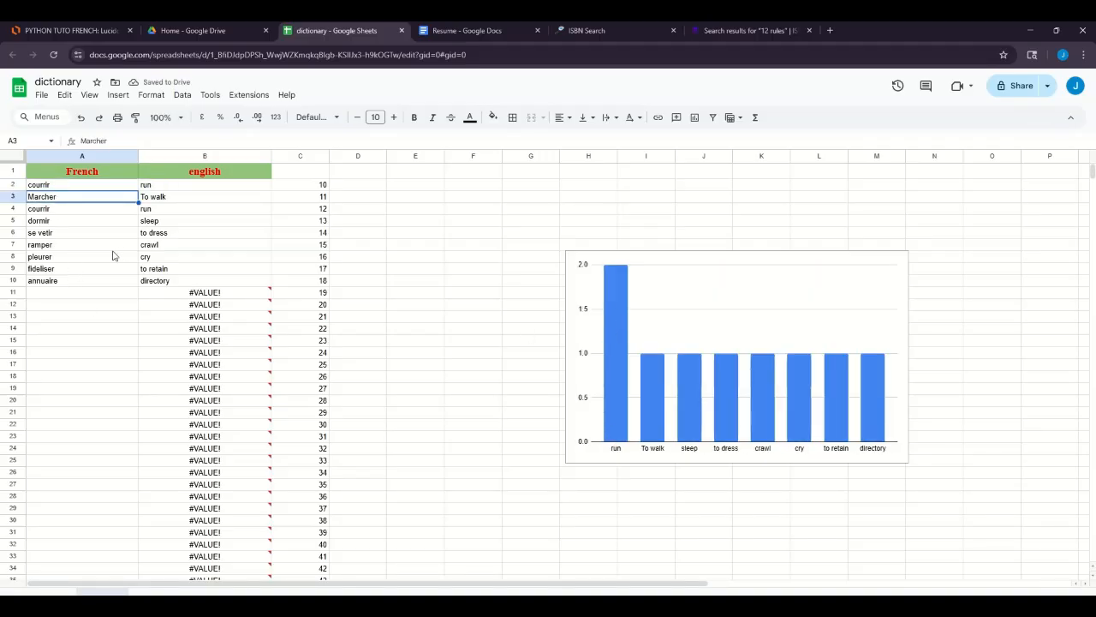
# Copy "ramper" from cell A7 and replace the word in cell A8 with it.
pyautogui.click(46, 245)
pyautogui.doubleClick(45, 245)
pyautogui.doubleClick(45, 245)
pyautogui.hotkey('ctrl', 'c')
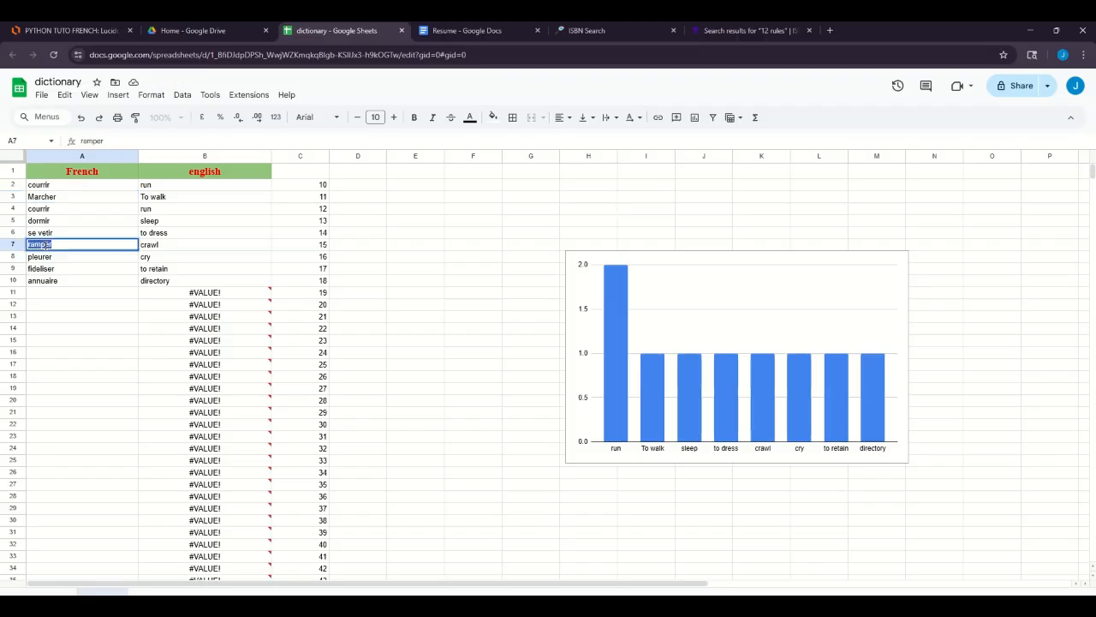
pyautogui.press('BackSpace')
pyautogui.press('Escape')
pyautogui.click(40, 256)
pyautogui.doubleClick(40, 257)
pyautogui.hotkey('ctrl', 'v')
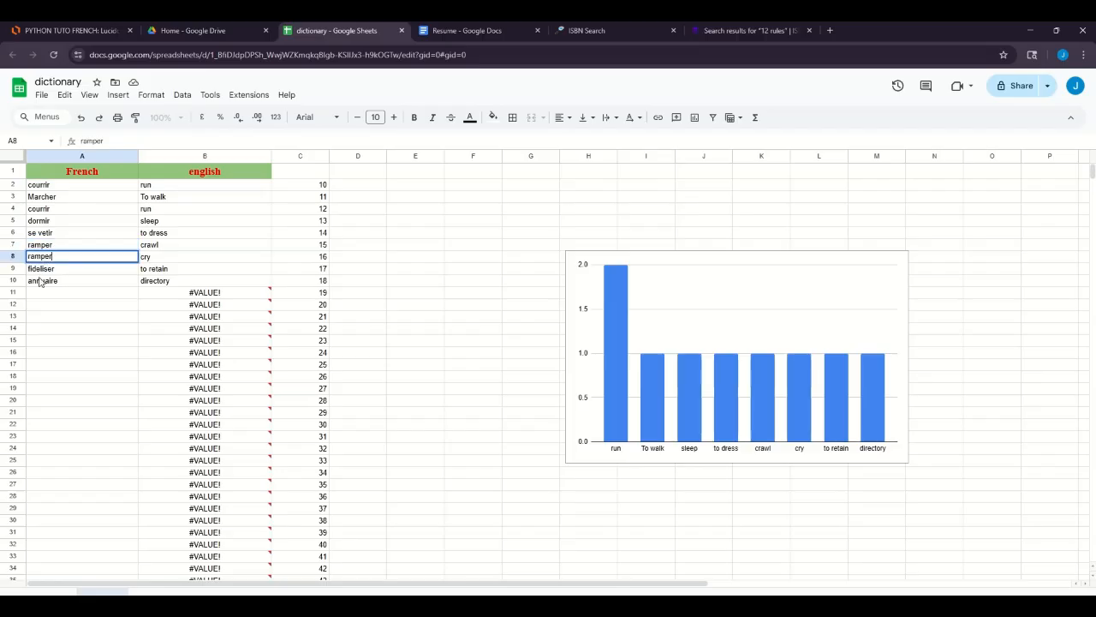
# Replace the word in cell A10 with the copied "ramper".
pyautogui.doubleClick(41, 281)
pyautogui.doubleClick(41, 281)
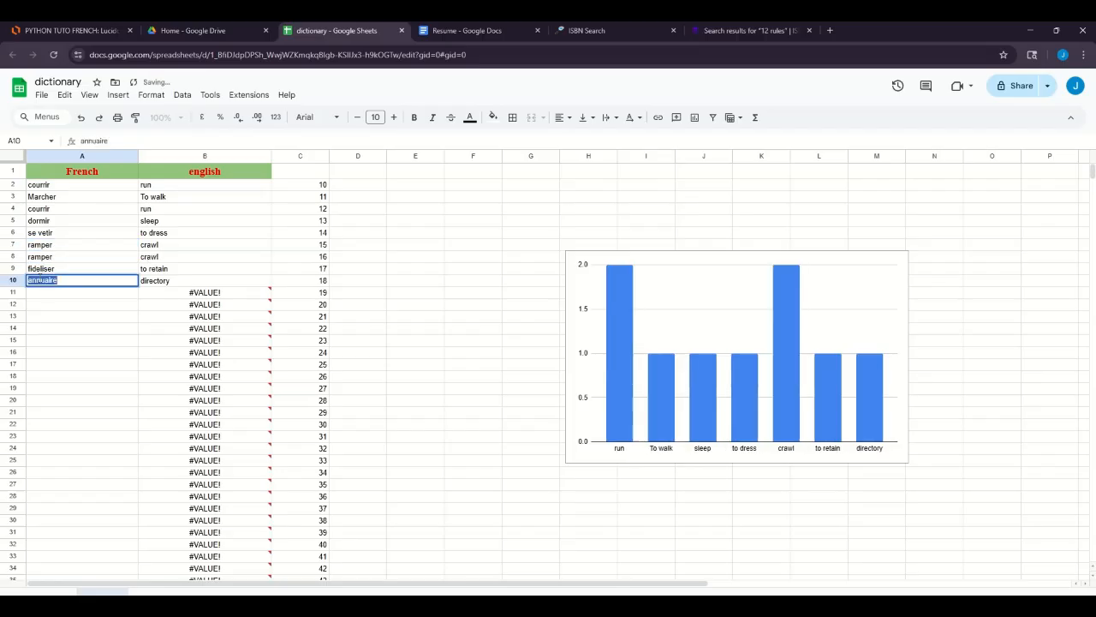
pyautogui.hotkey('ctrl', 'v')
pyautogui.click(480, 353)
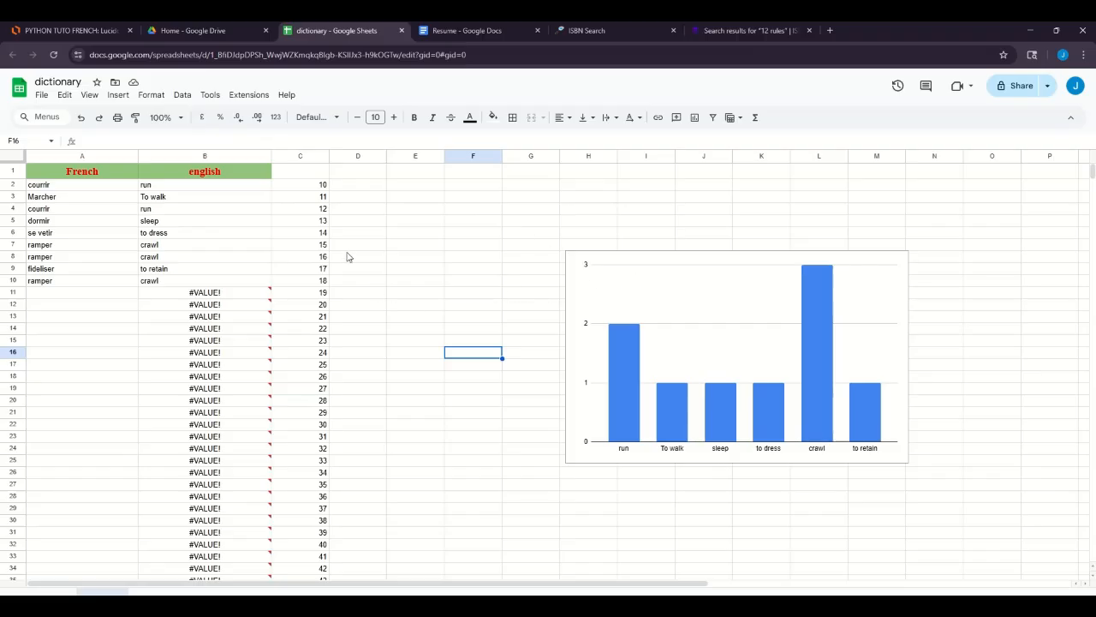
# Switch to Google Drive and open the choices for creating a new file.
pyautogui.click(323, 190)
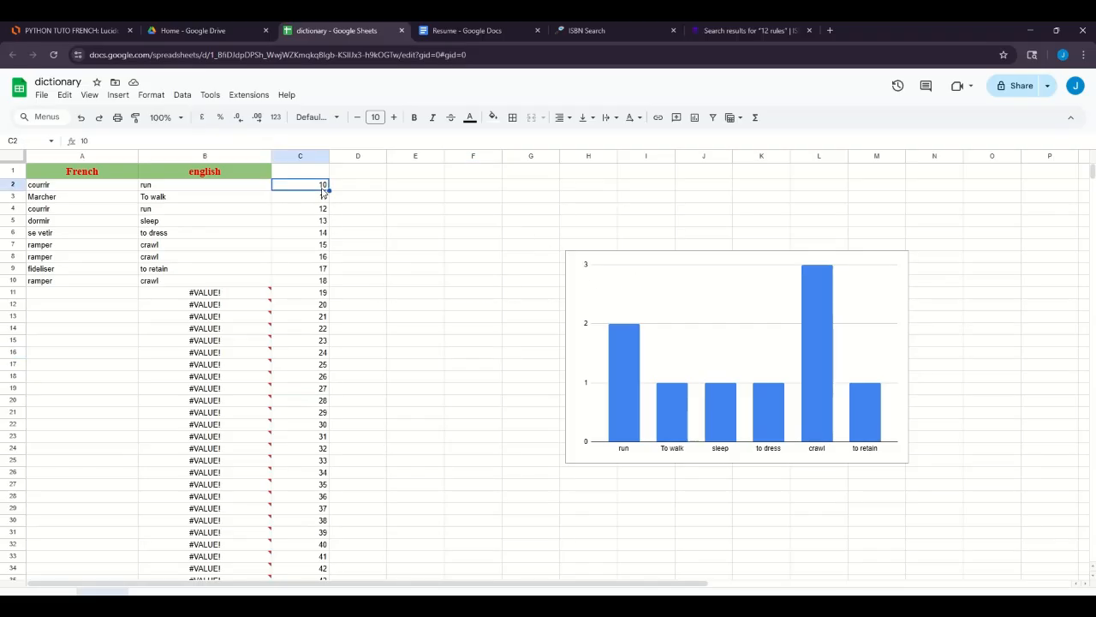
pyautogui.click(190, 31)
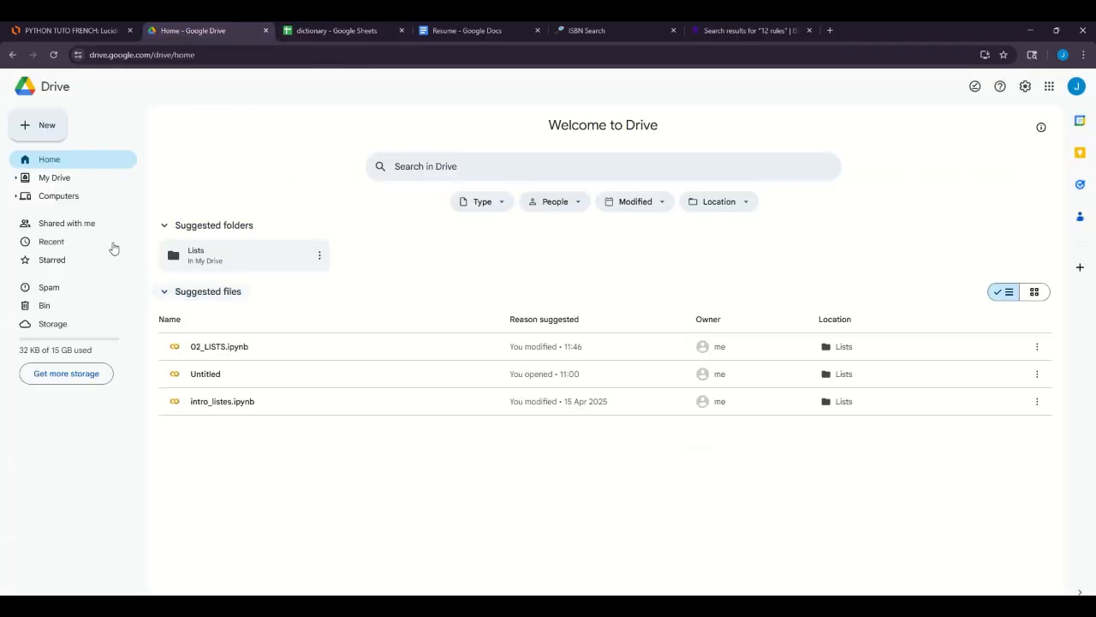
pyautogui.click(43, 128)
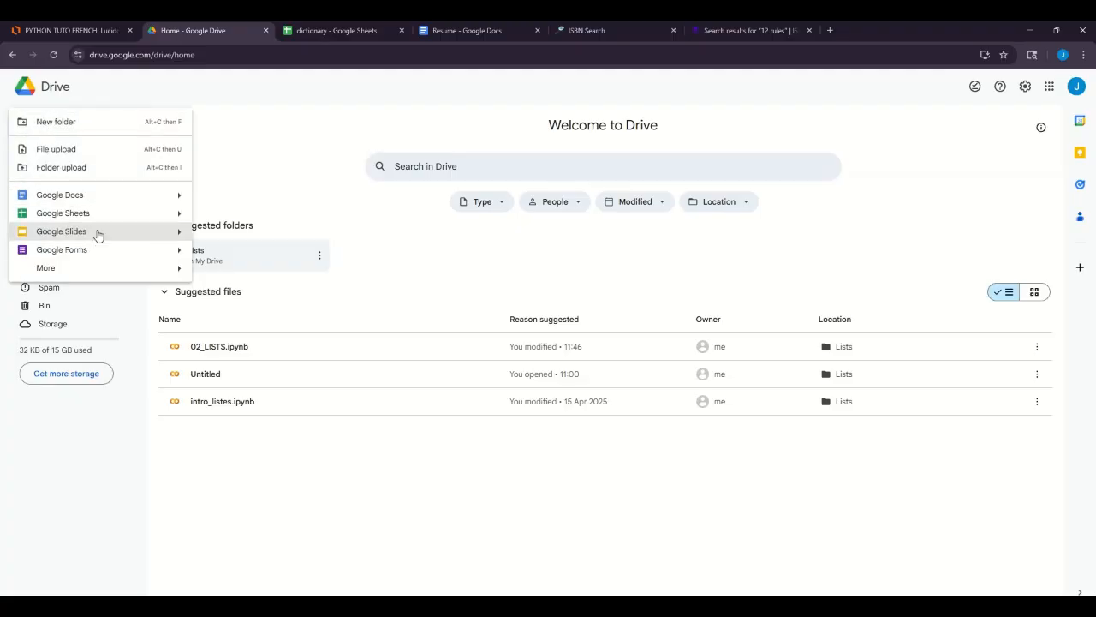
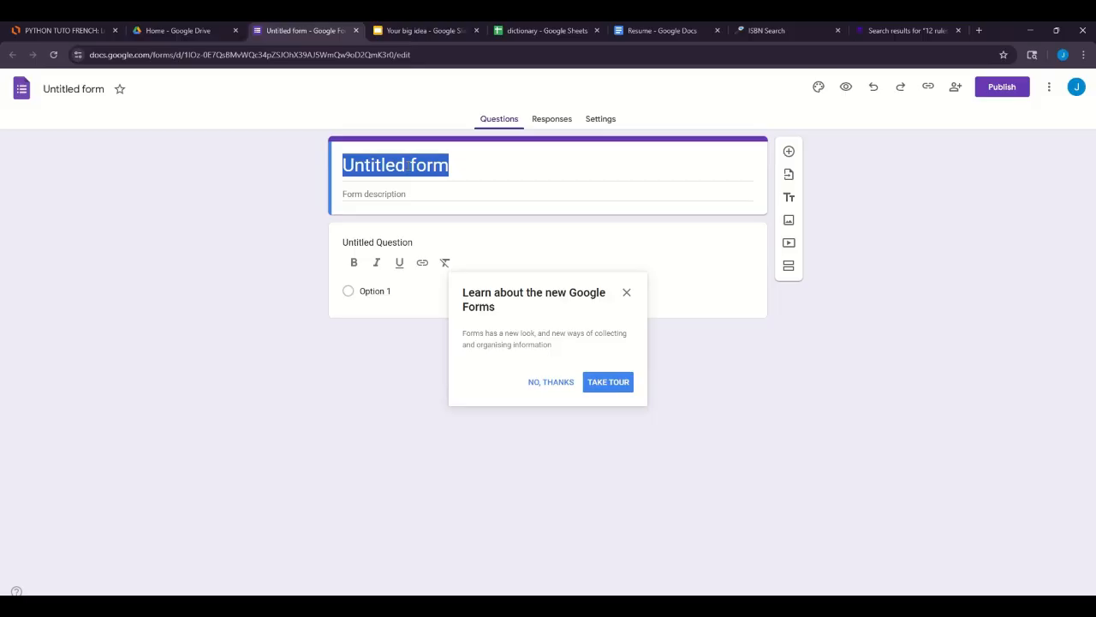
# Dismiss the Google Forms tour offer and title the form "Collecte Infos".
pyautogui.click(626, 292)
pyautogui.click(477, 158)
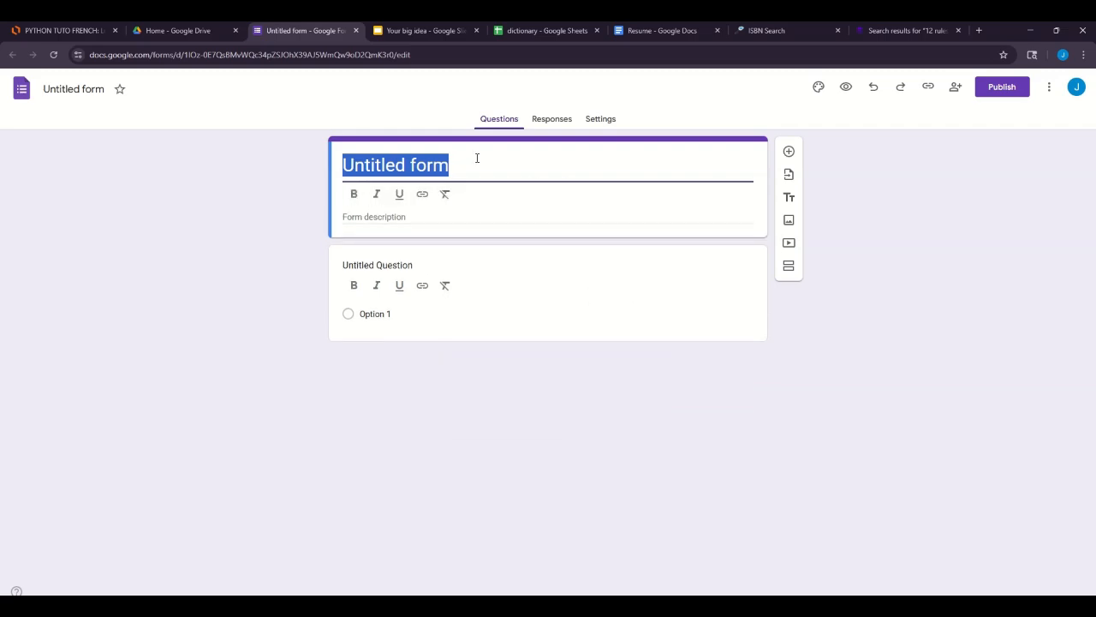
pyautogui.write('Co')
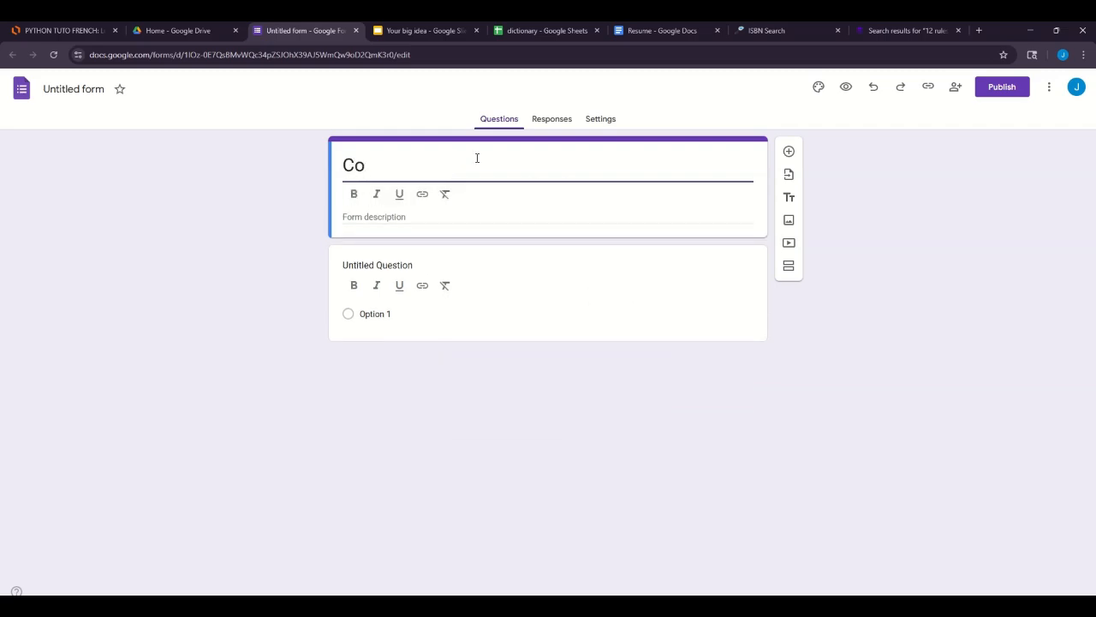
pyautogui.write('llecte')
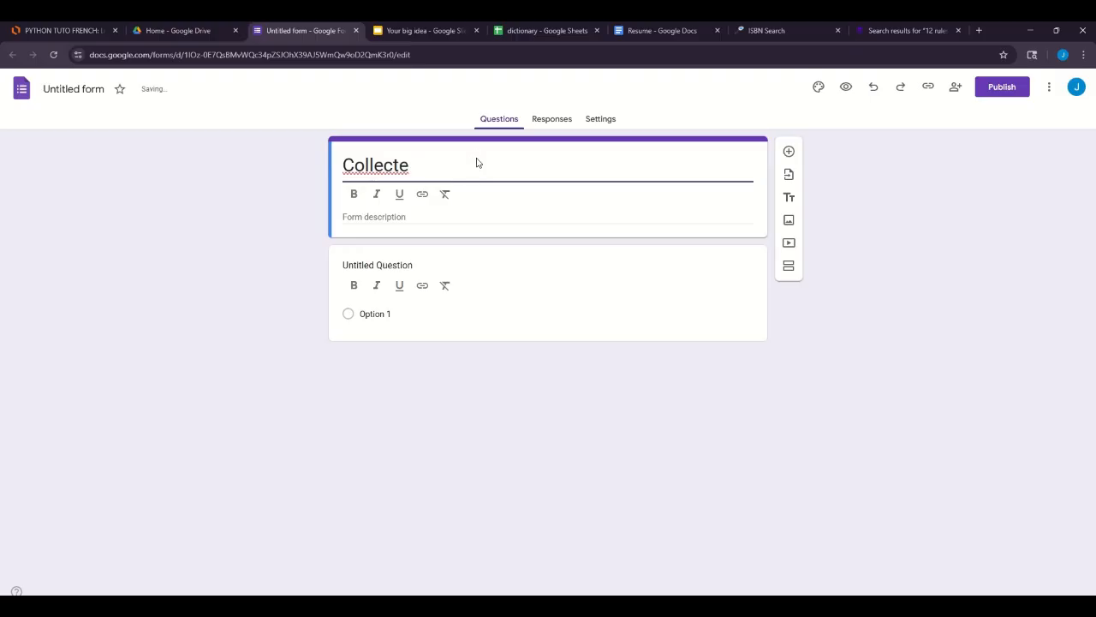
pyautogui.write(' Info')
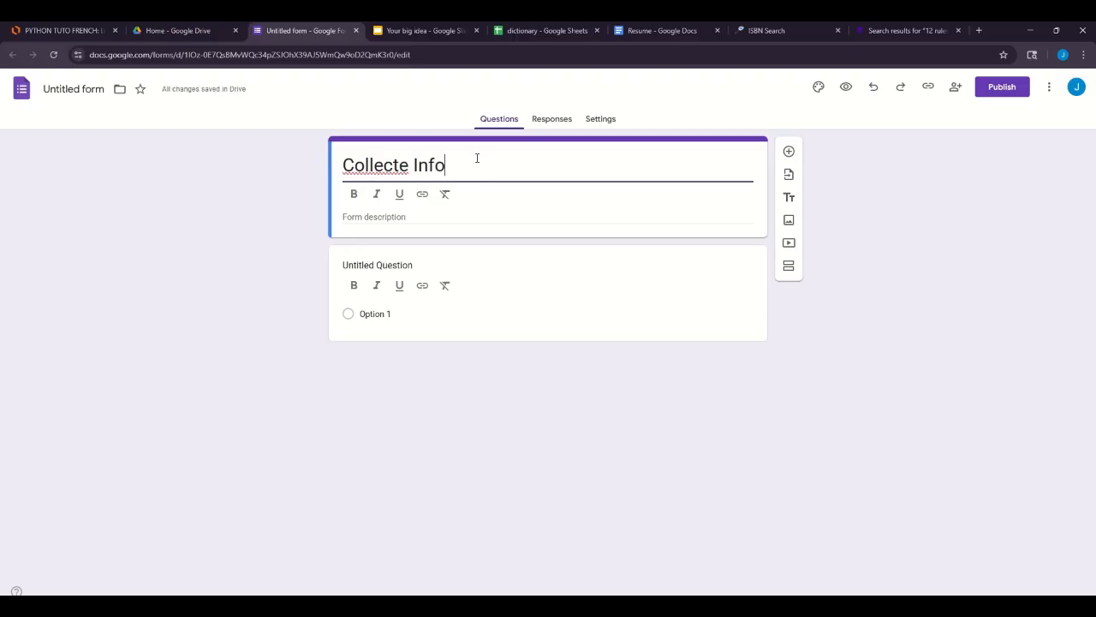
pyautogui.write('s')
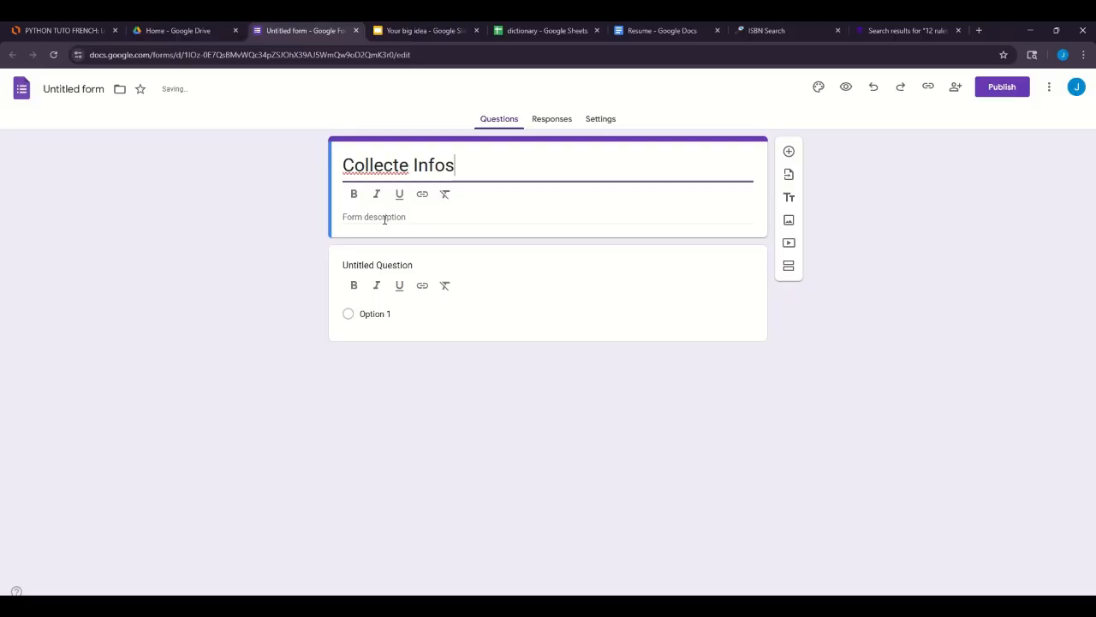
# Enter "Pour collecter des infos" as the form description.
pyautogui.click(384, 217)
pyautogui.write('Pour colle')
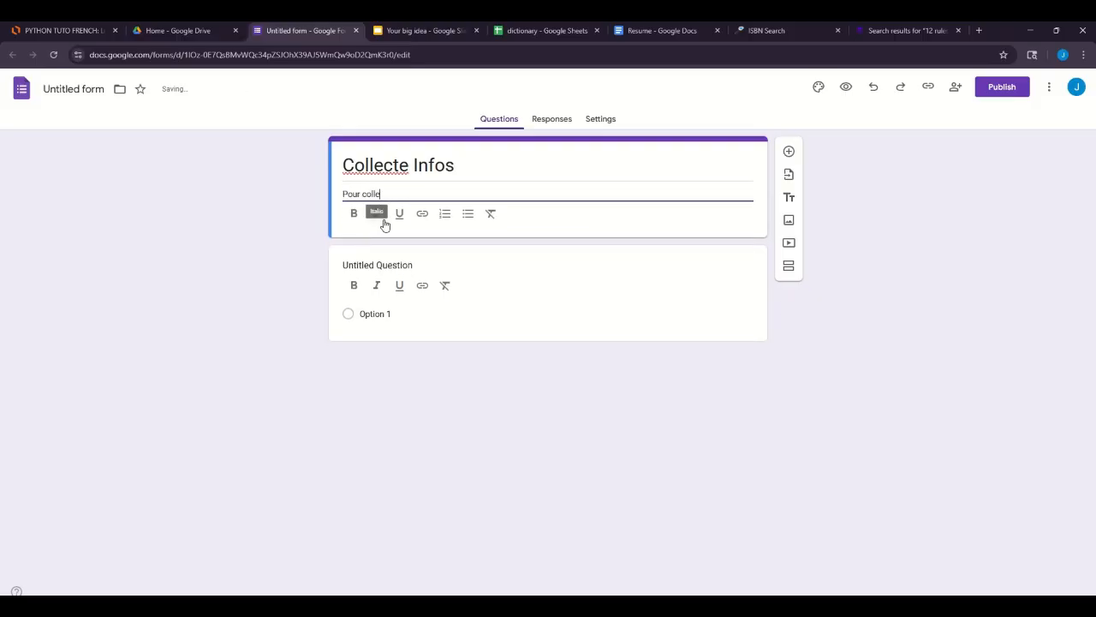
pyautogui.write('cter des in')
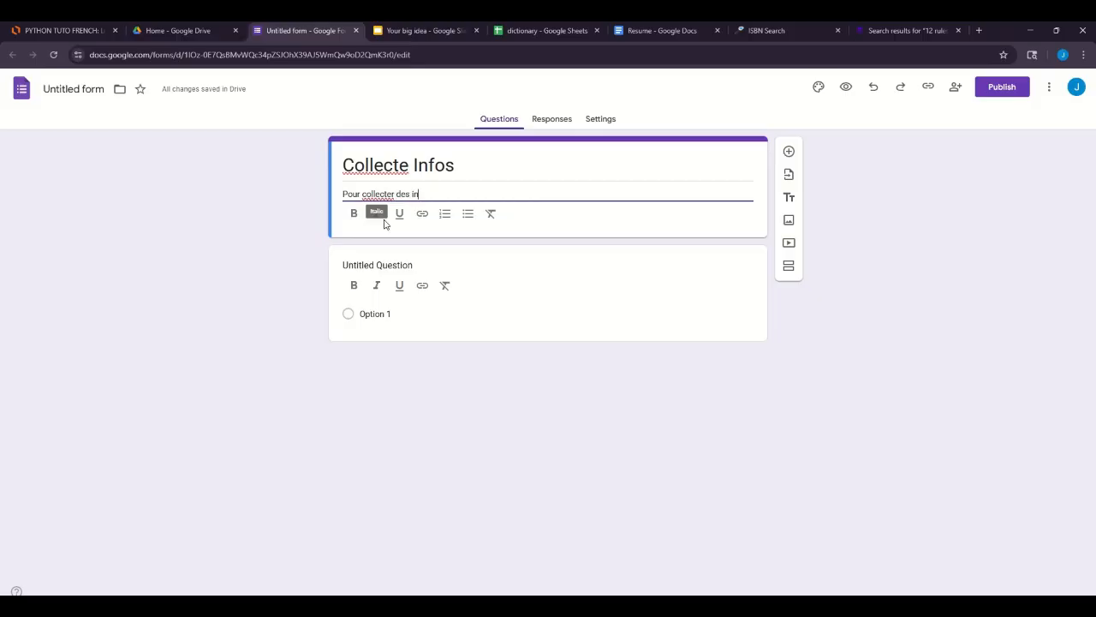
pyautogui.write('fos')
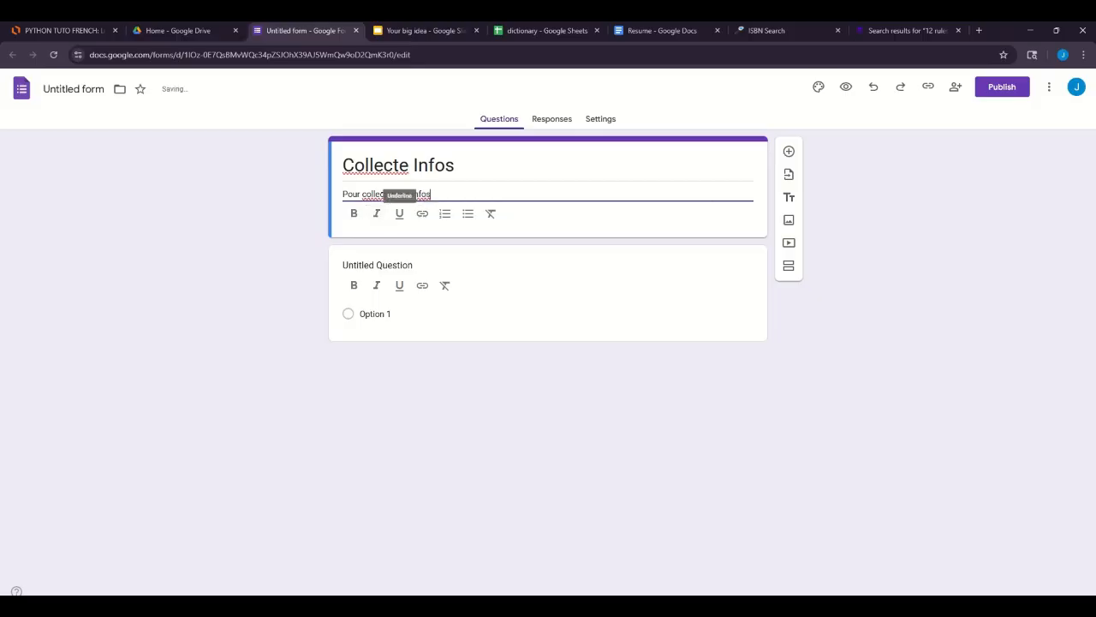
pyautogui.click(382, 195)
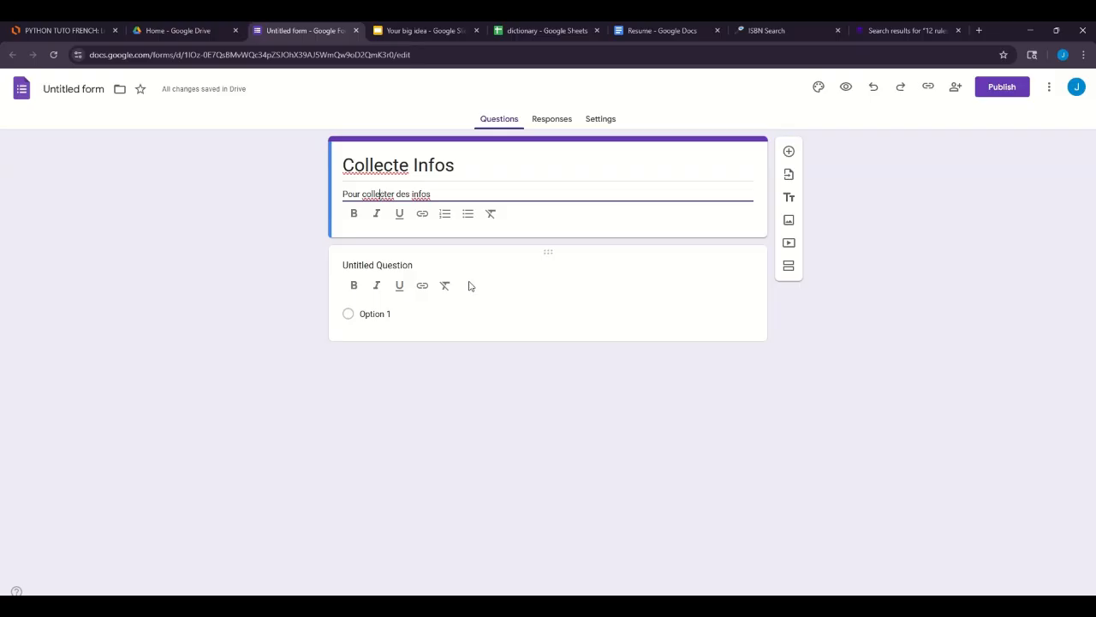
# Rename the untitled question as "Votre nom" and make it a short-answer question.
pyautogui.click(407, 270)
pyautogui.moveTo(429, 255); pyautogui.dragTo(330, 245)
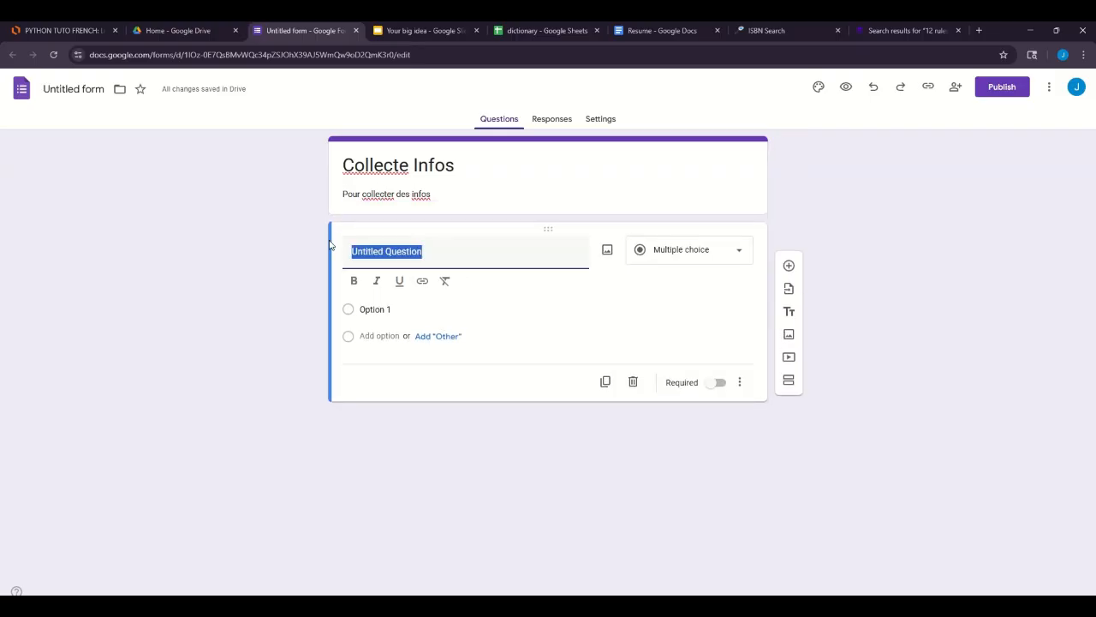
pyautogui.write('Vot')
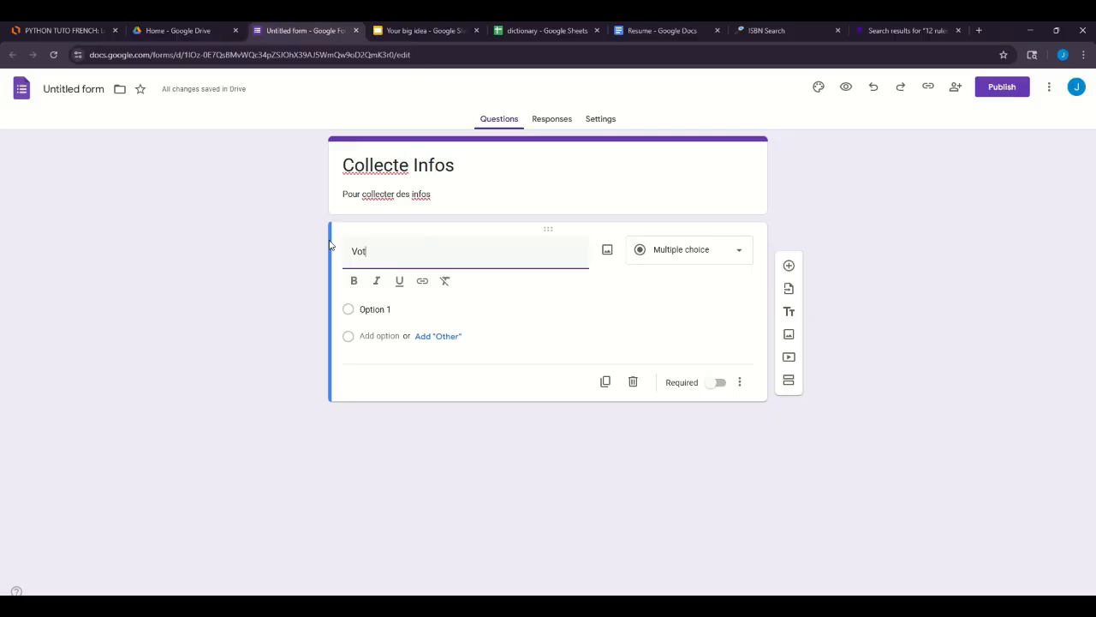
pyautogui.write('re nom')
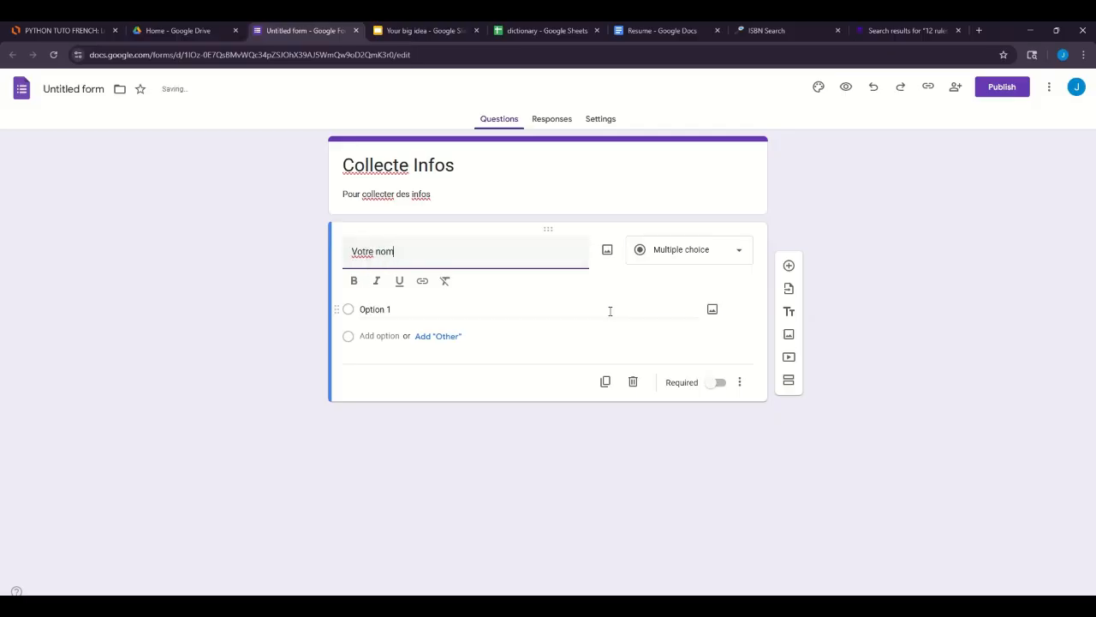
pyautogui.click(677, 255)
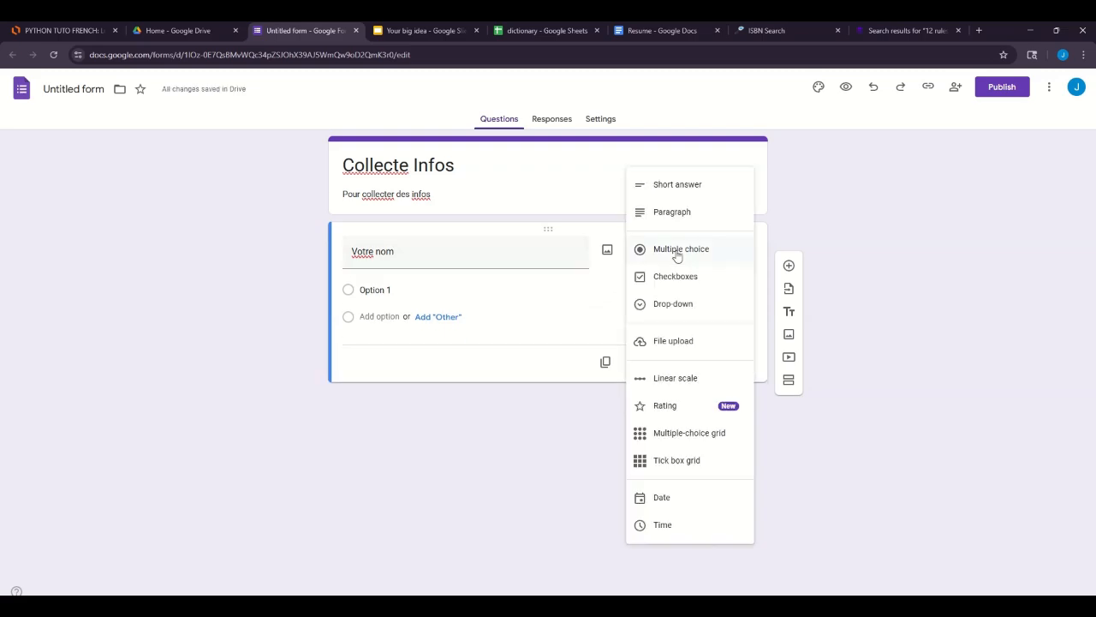
pyautogui.click(679, 193)
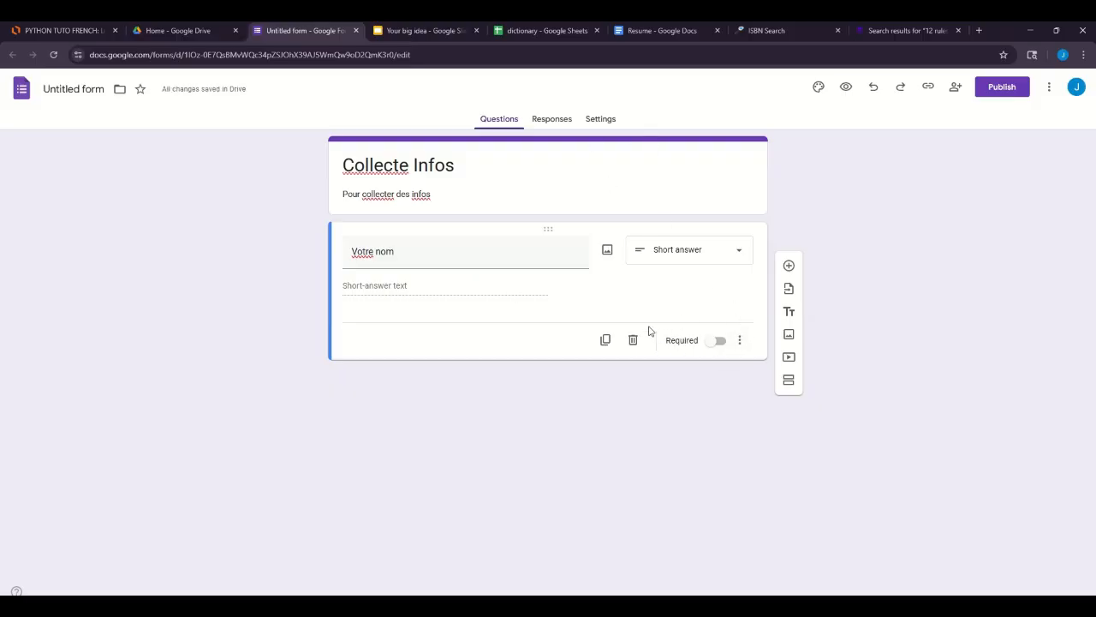
# Add a short-answer question titled "Votre prenom" below the "Votre nom" question.
pyautogui.click(789, 267)
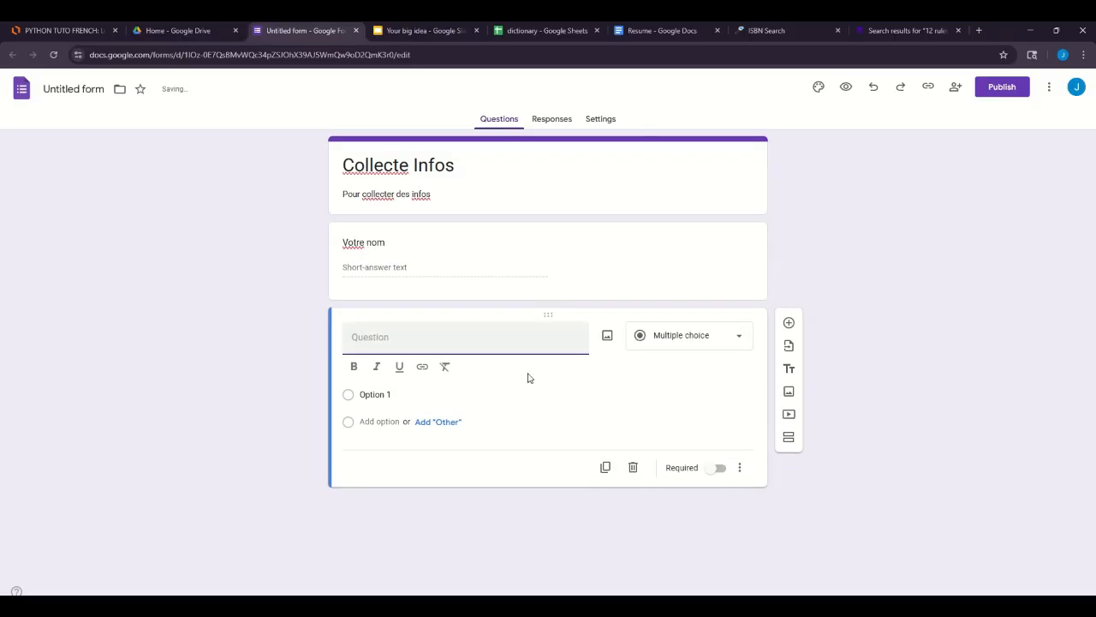
pyautogui.write('Votre prenom')
pyautogui.click(658, 335)
pyautogui.click(662, 247)
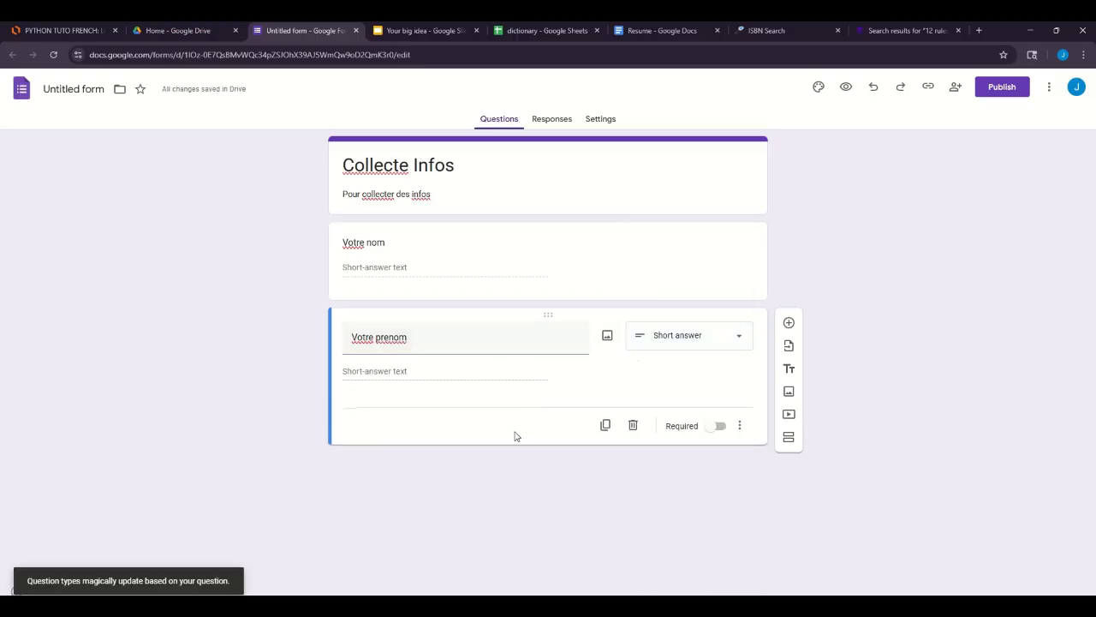
# Add a multiple-choice question titled "Sexe" with the options "M", "F" and "Je ne sais pas".
pyautogui.click(789, 322)
pyautogui.write('Sexe')
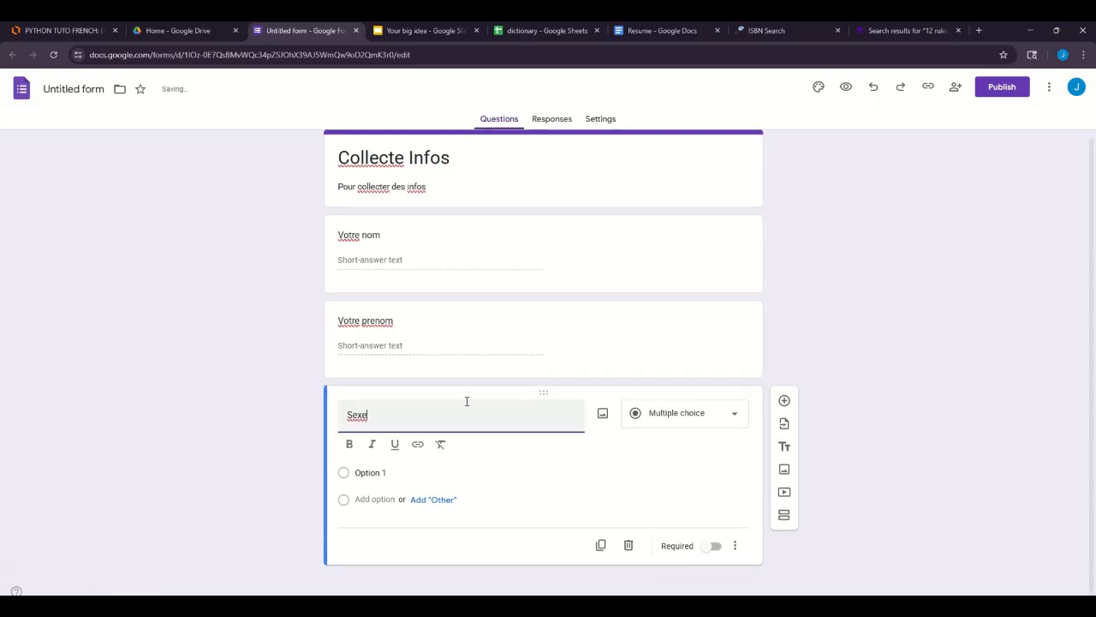
pyautogui.click(442, 469)
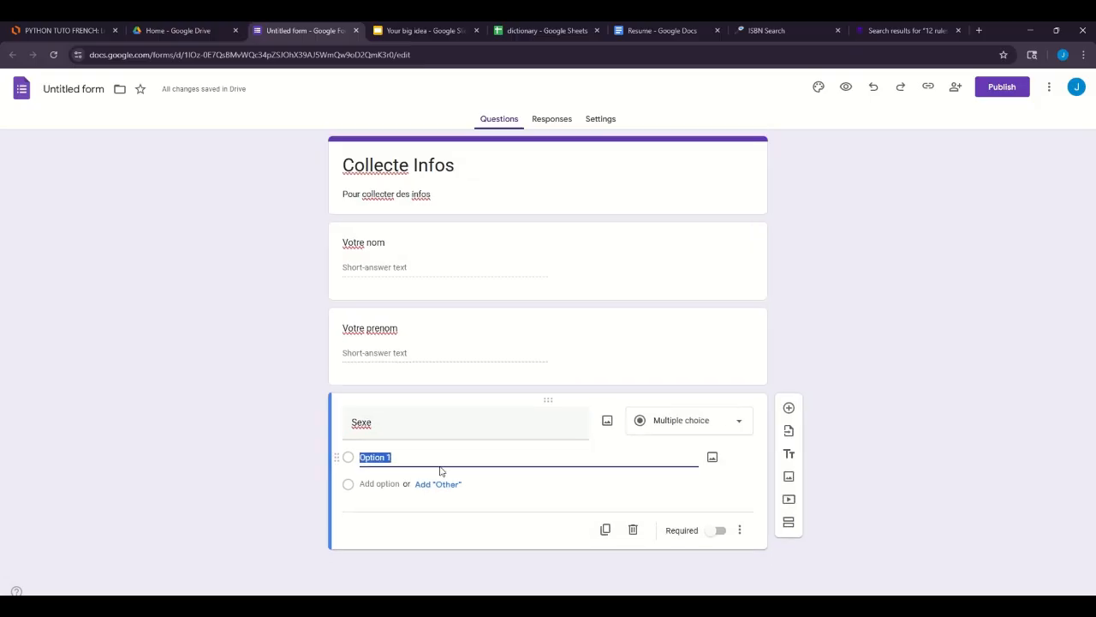
pyautogui.write('M')
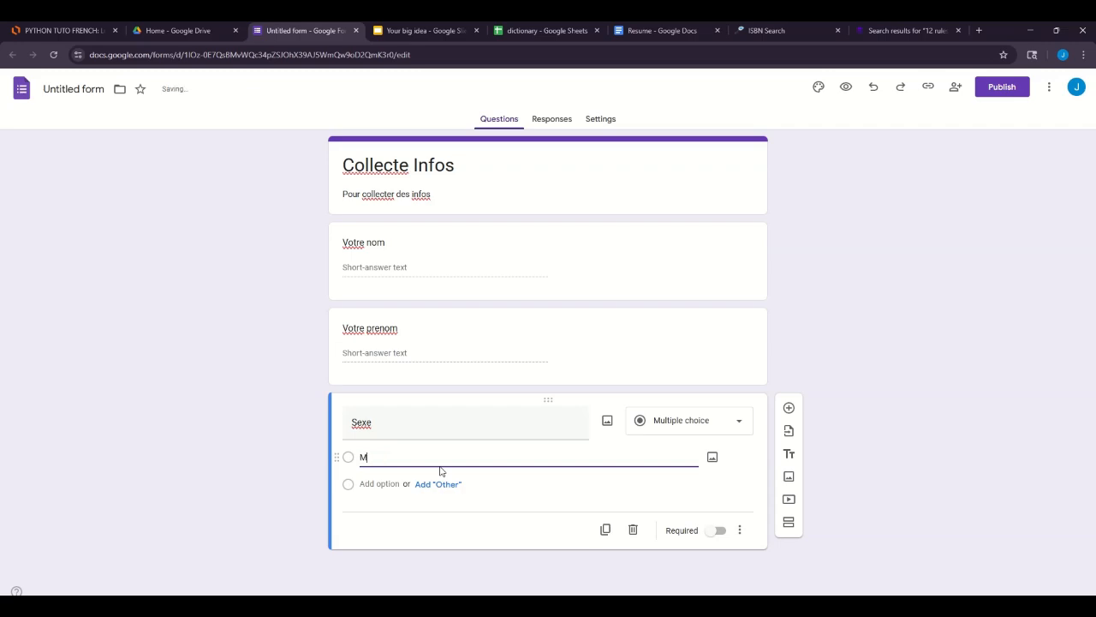
pyautogui.click(381, 484)
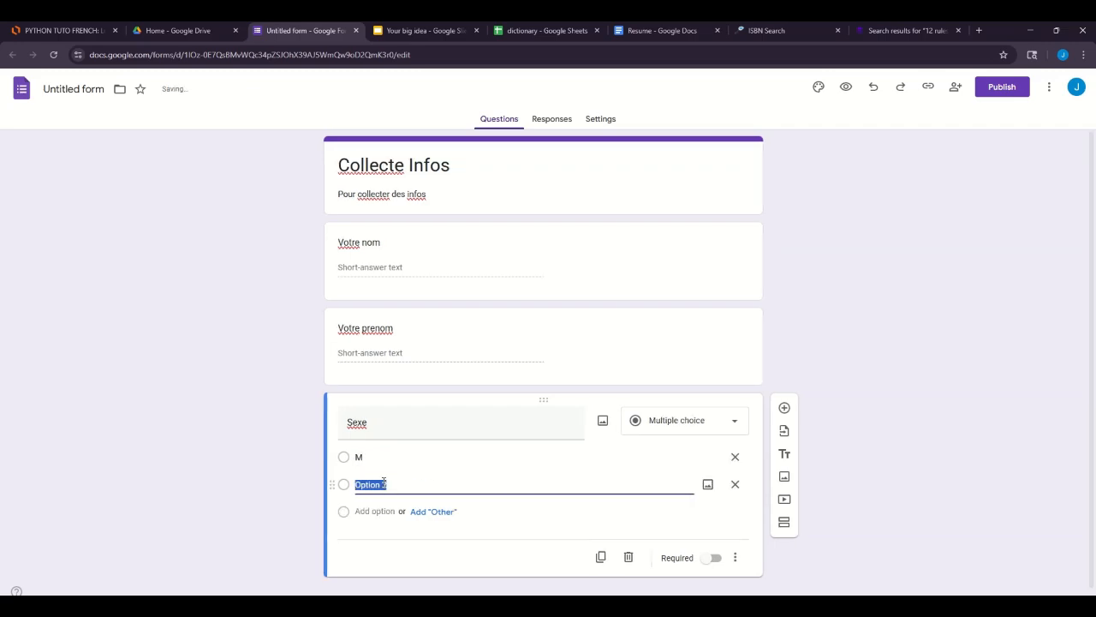
pyautogui.write('F')
pyautogui.click(386, 511)
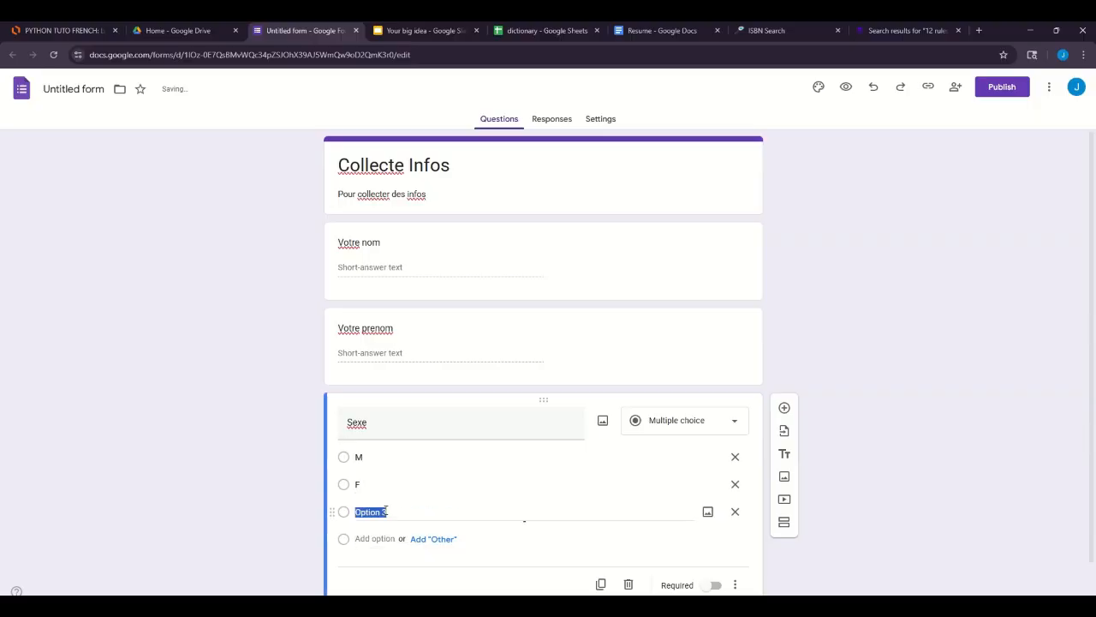
pyautogui.write('Je ne sais pas')
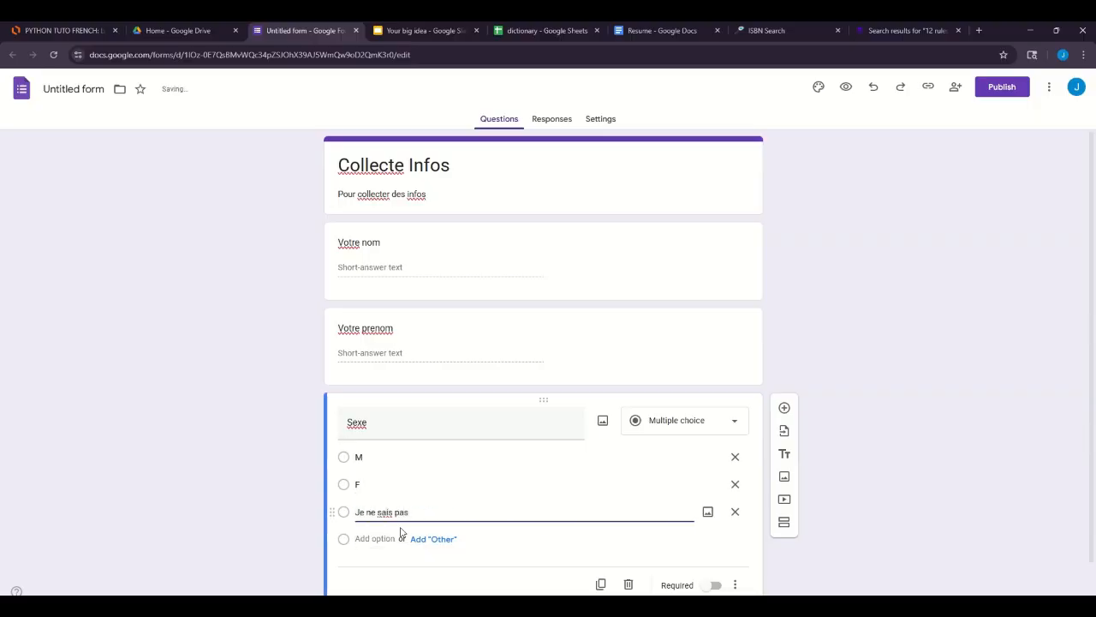
pyautogui.scroll(-1, 766, 406)
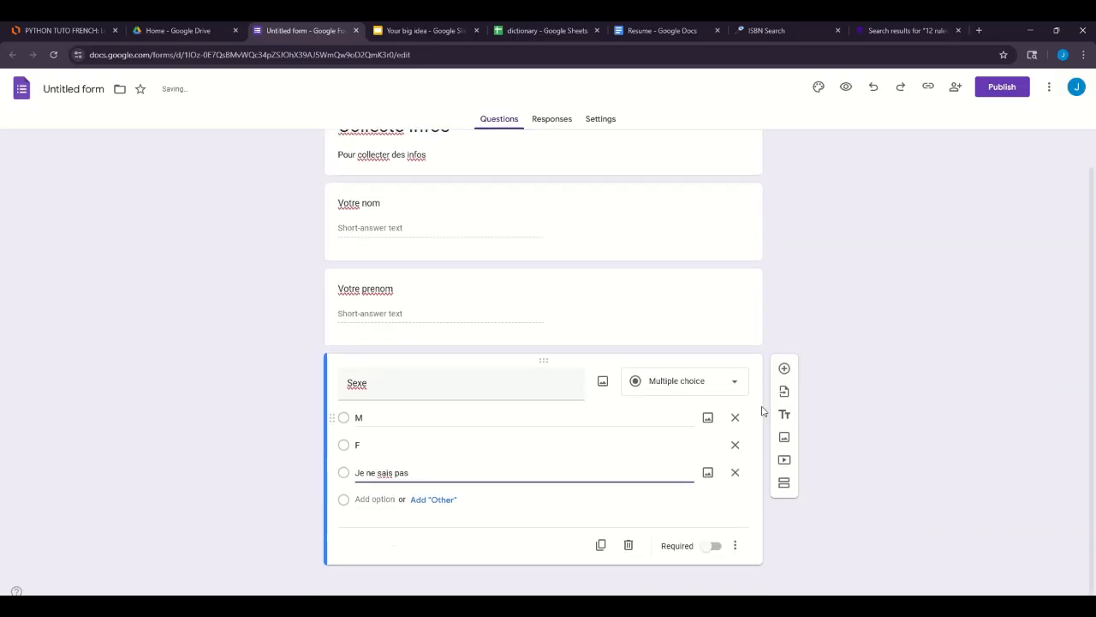
# Add a question titled "Equipes preferees" and set its answer type to checkboxes.
pyautogui.click(783, 368)
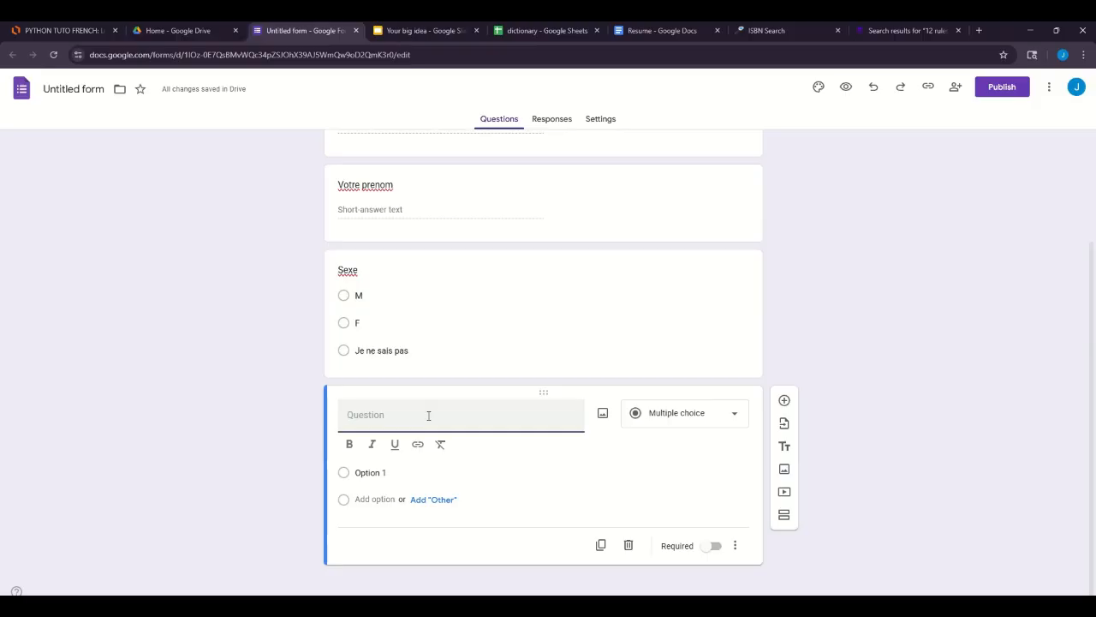
pyautogui.write('L')
pyautogui.press('BackSpace')
pyautogui.write('Equipes preferees')
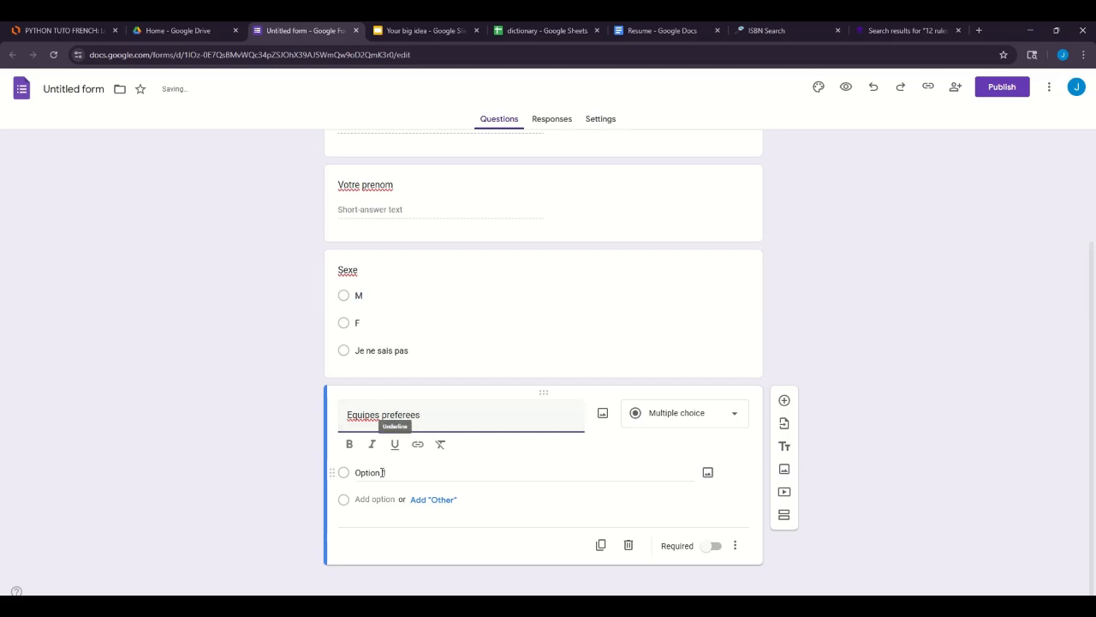
pyautogui.click(673, 417)
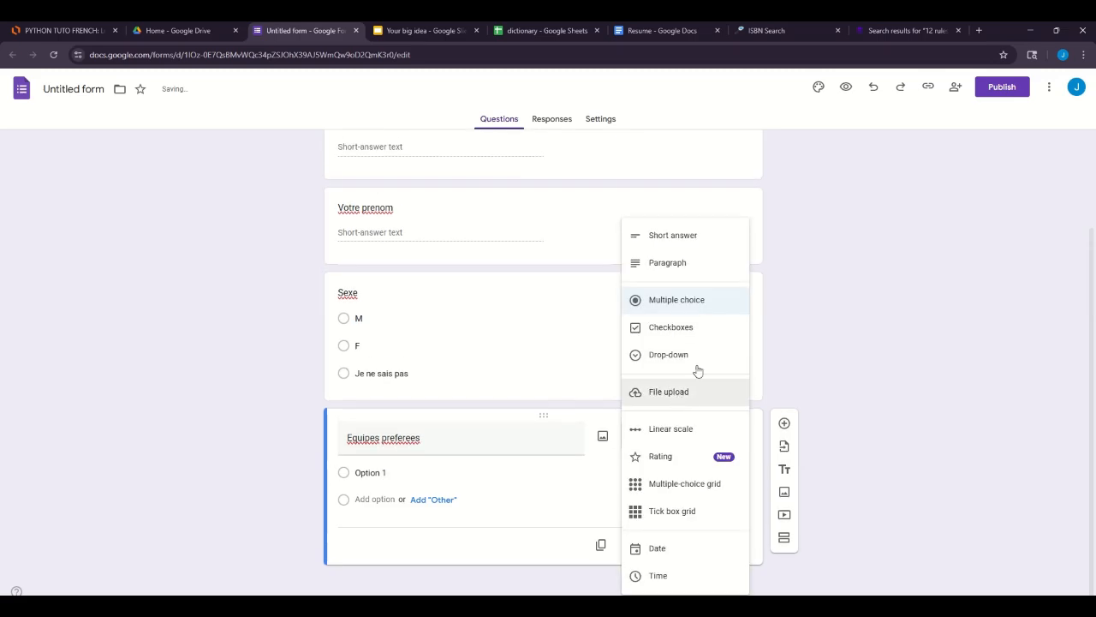
pyautogui.click(811, 338)
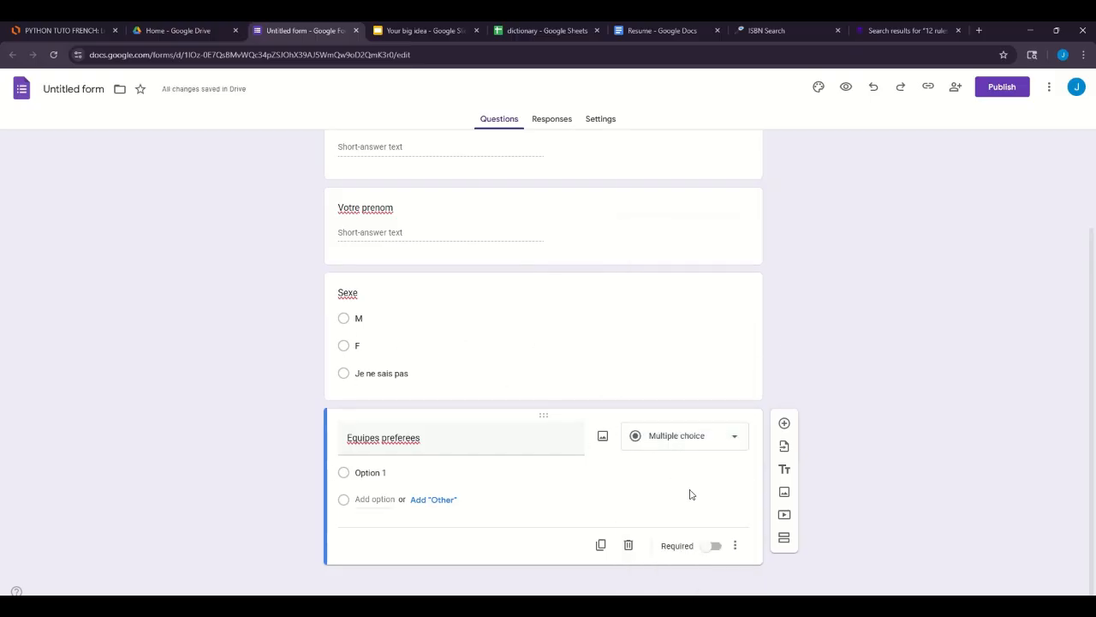
pyautogui.click(682, 442)
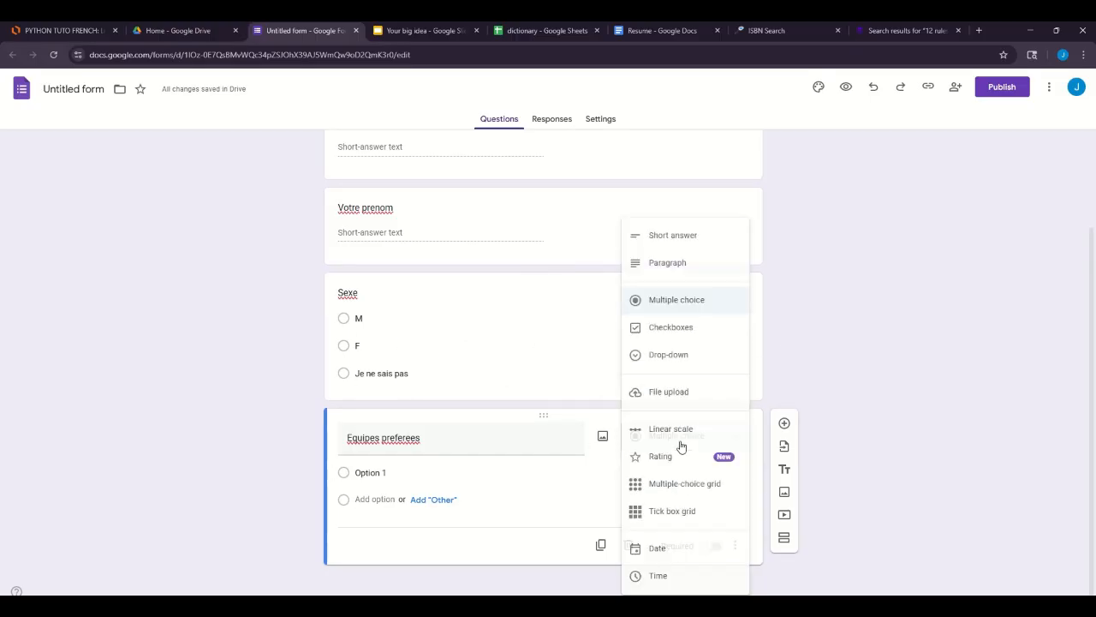
pyautogui.click(681, 330)
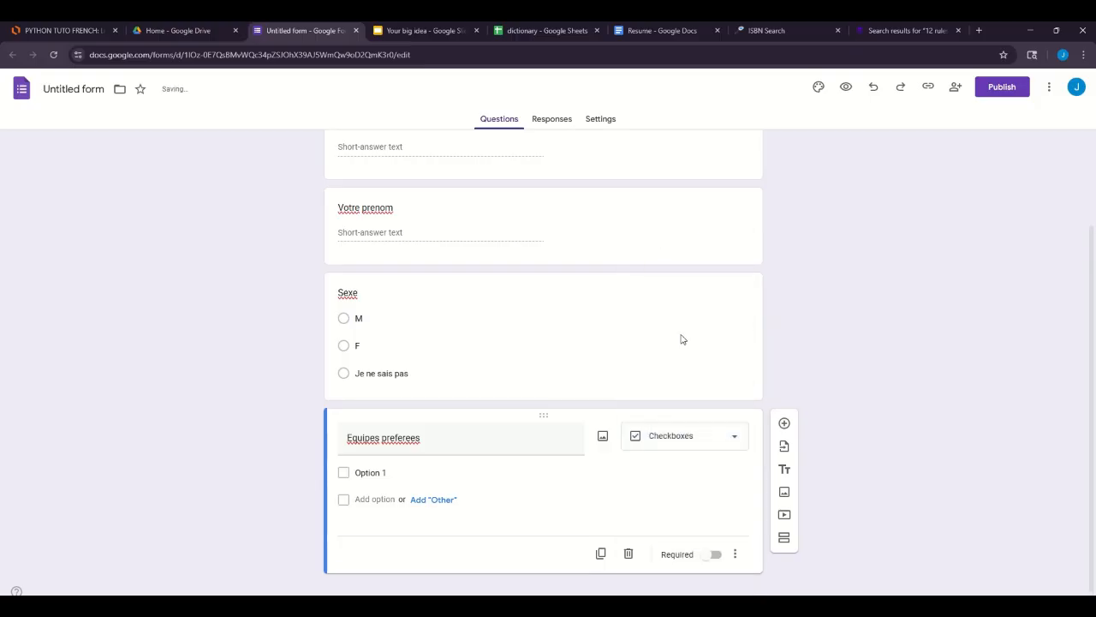
# Fill the "Equipes preferees" question with the options "Barca", "Real", "PSG", "Chelsea" and "Marseille".
pyautogui.click(409, 471)
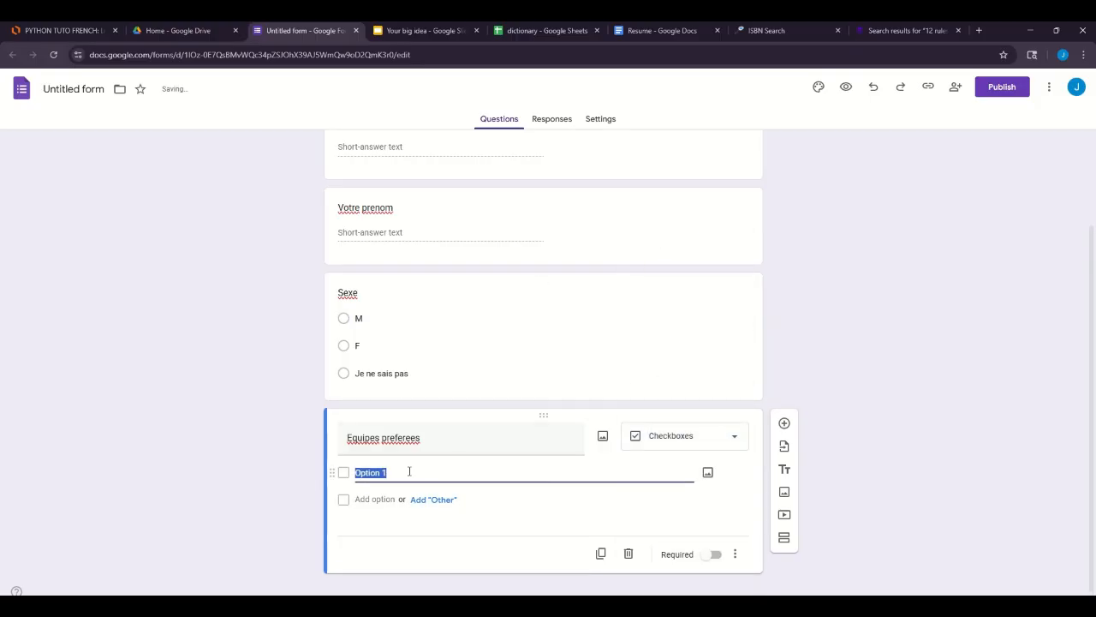
pyautogui.write('Barca')
pyautogui.click(382, 497)
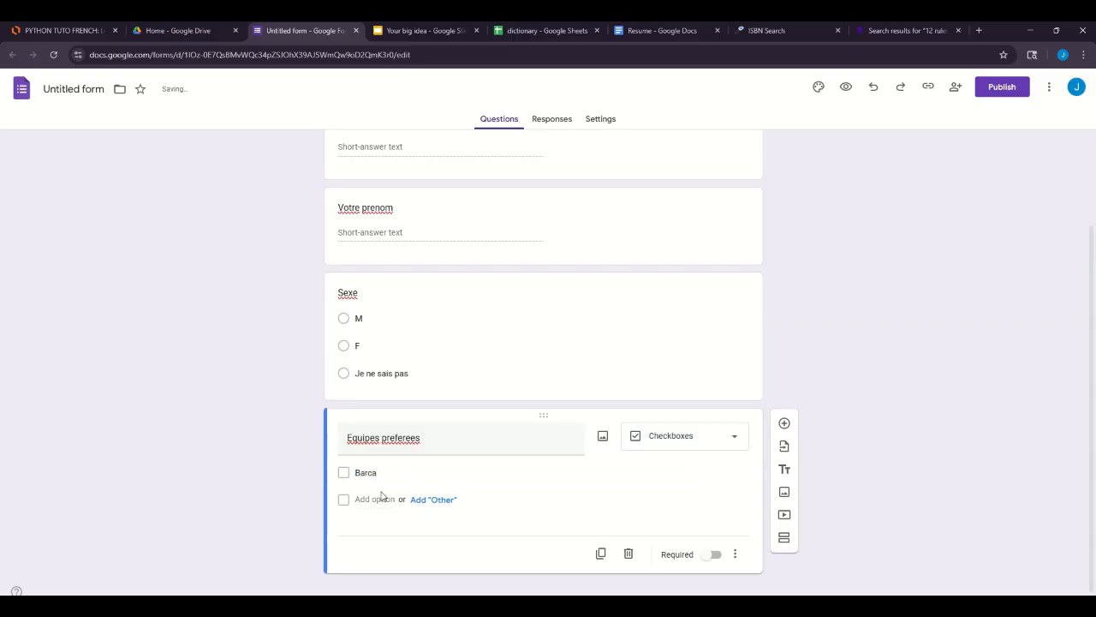
pyautogui.write('Re')
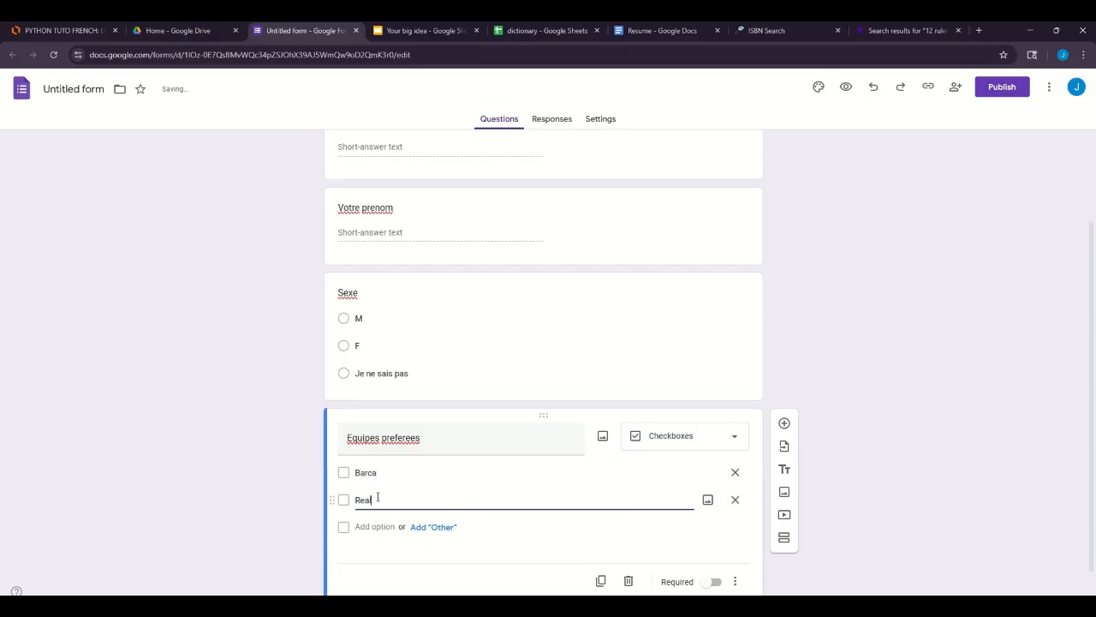
pyautogui.write('al')
pyautogui.click(372, 491)
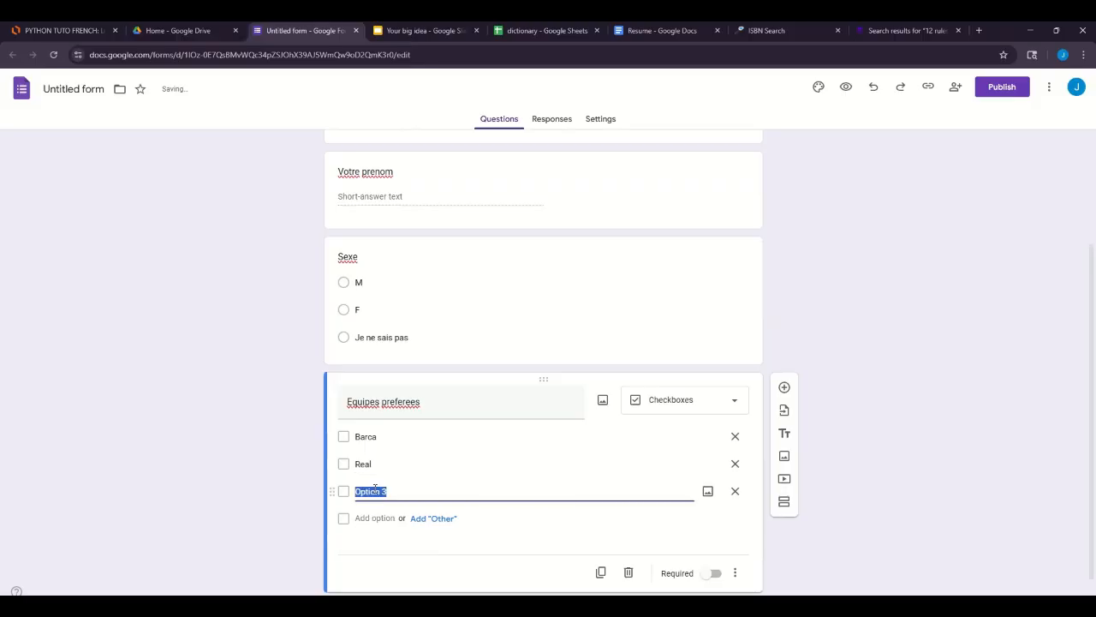
pyautogui.write('PSG')
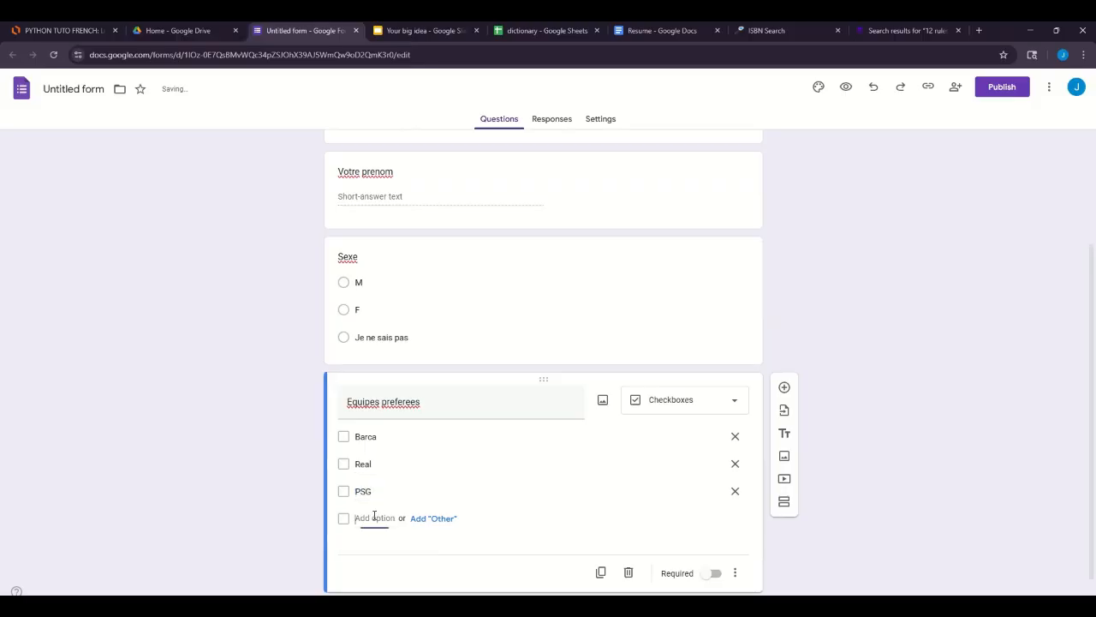
pyautogui.click(374, 518)
pyautogui.write('O')
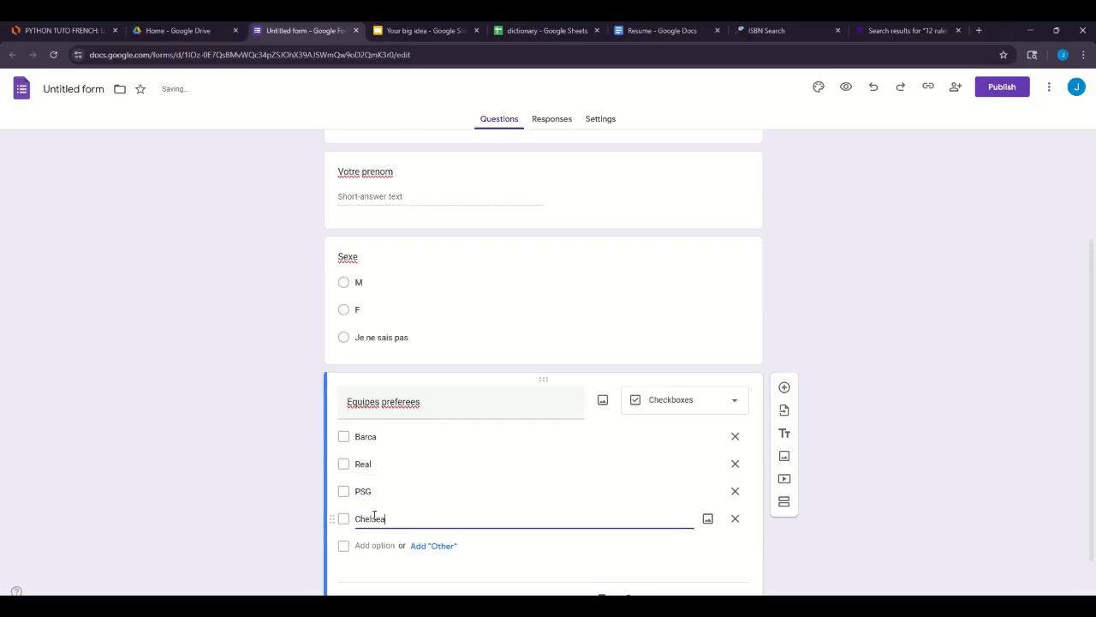
pyautogui.click(380, 546)
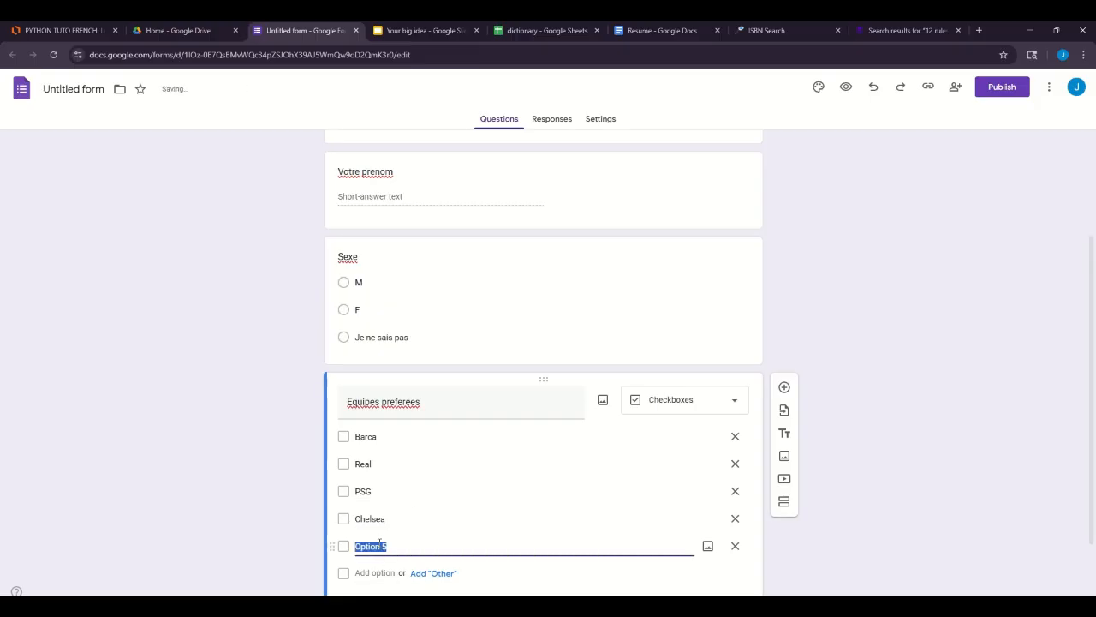
pyautogui.write('Marseille')
pyautogui.scroll(-1, 420, 528)
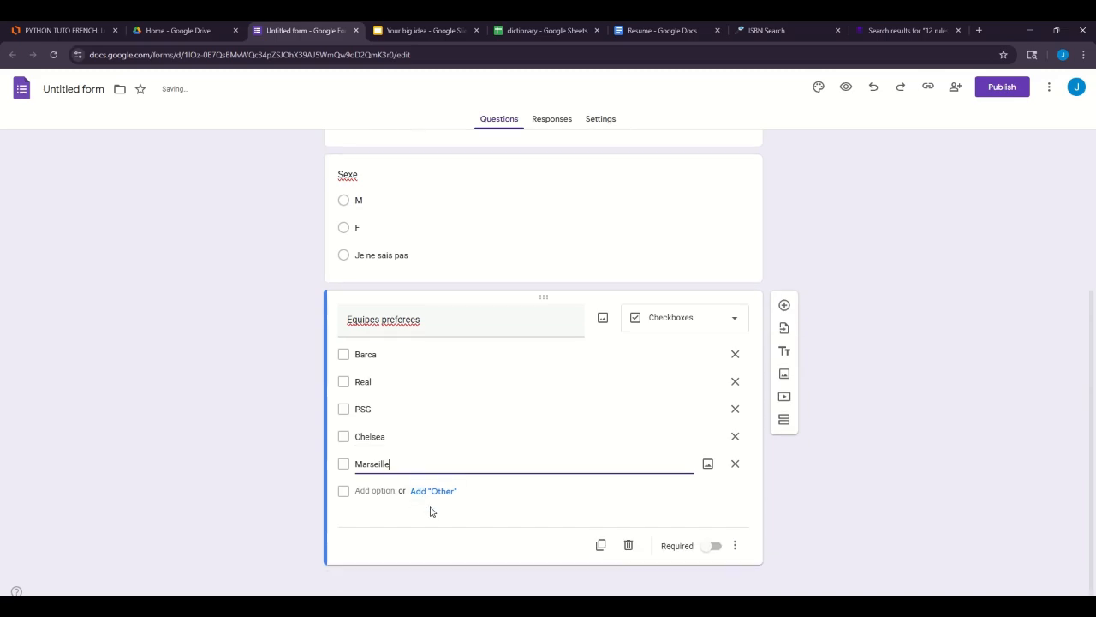
pyautogui.click(809, 468)
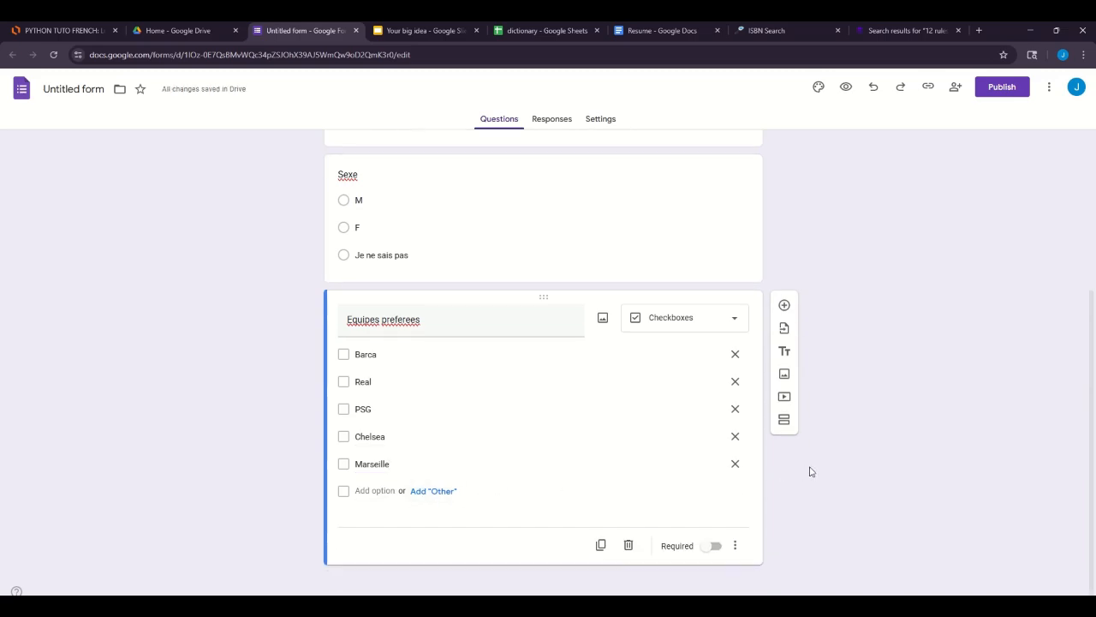
# Add a date question titled "naissance" below the "Equipes preferees" question.
pyautogui.click(784, 308)
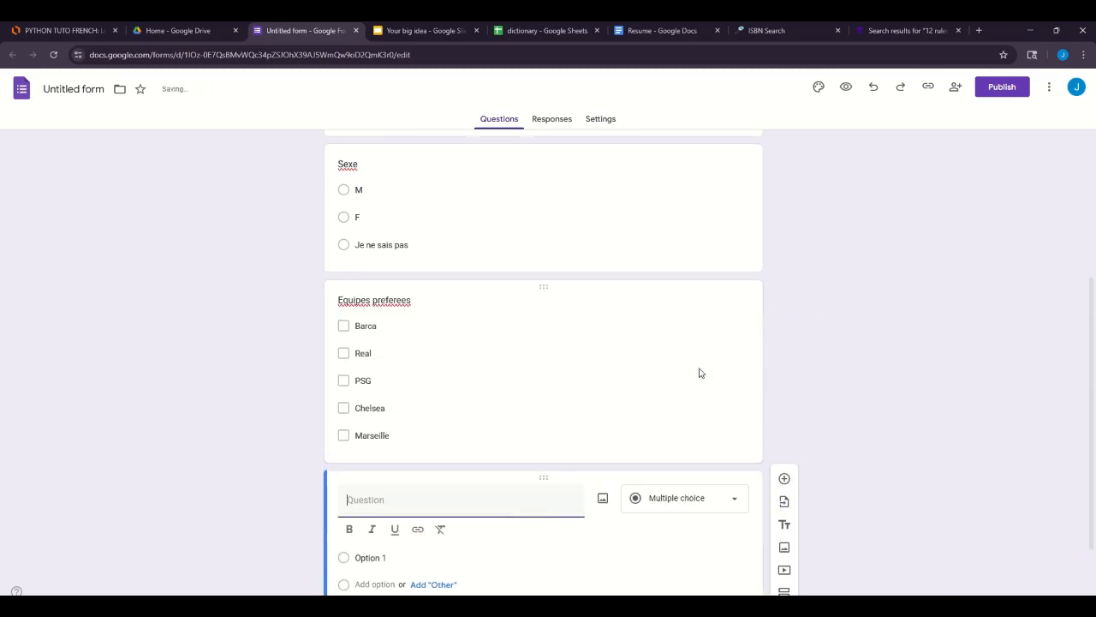
pyautogui.click(716, 413)
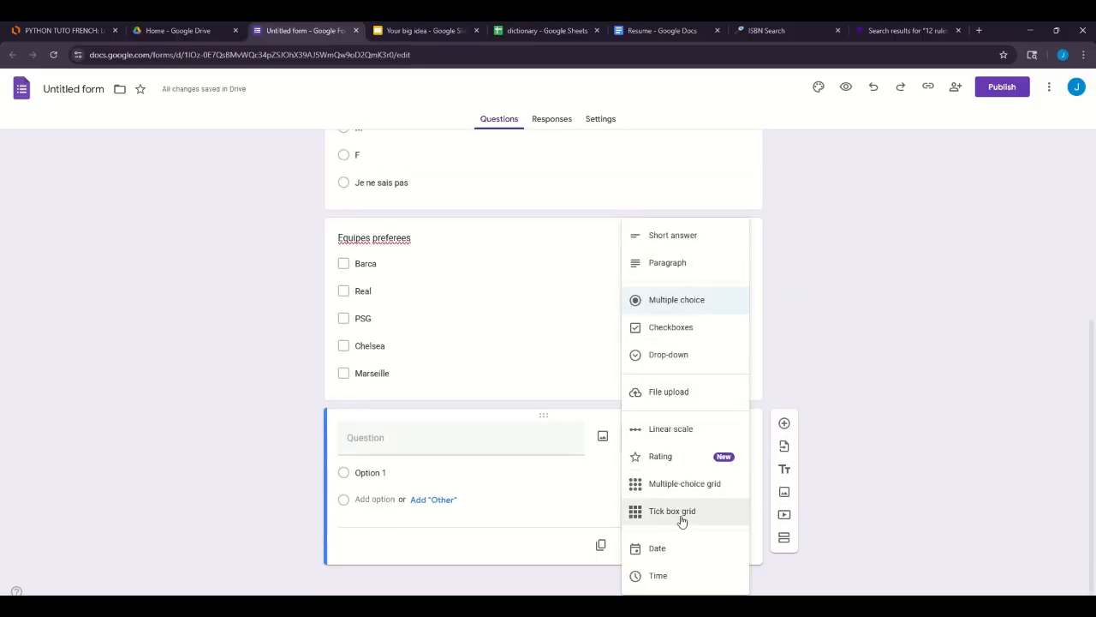
pyautogui.click(657, 548)
pyautogui.click(672, 469)
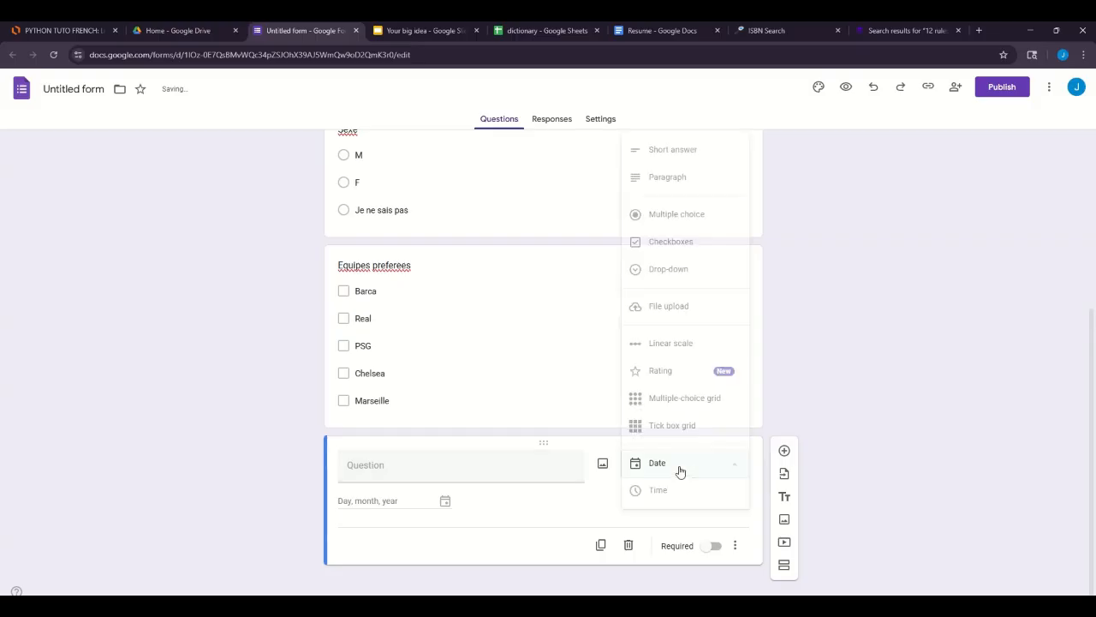
pyautogui.click(476, 465)
pyautogui.write('naissance')
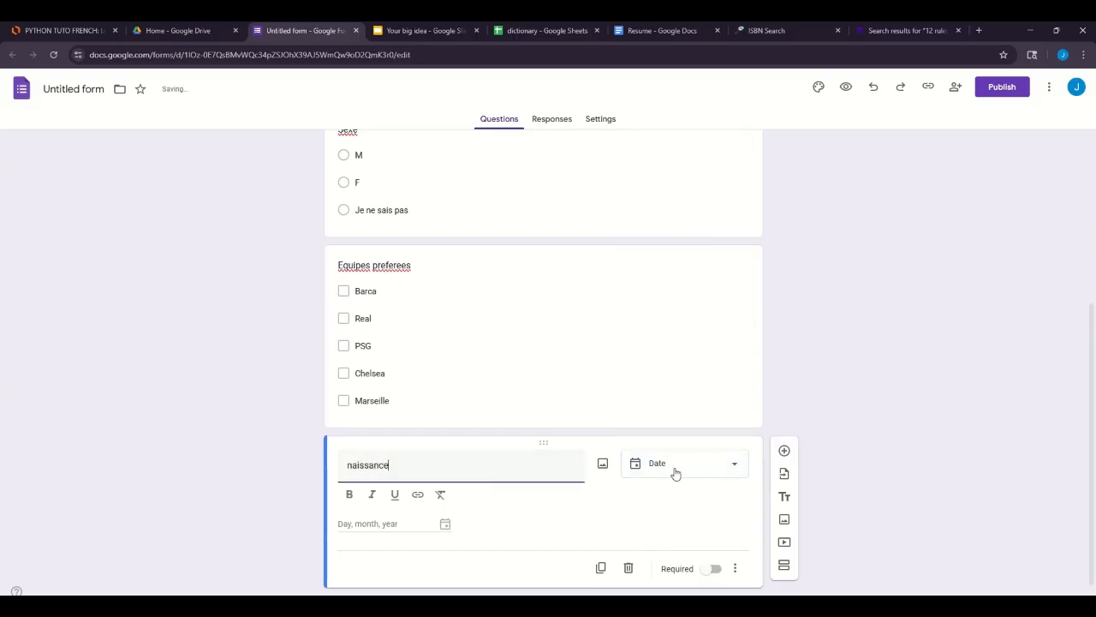
pyautogui.click(444, 525)
# Preview the form, look through all its questions and test the "Barca" checkbox.
pyautogui.scroll(3, 861, 367)
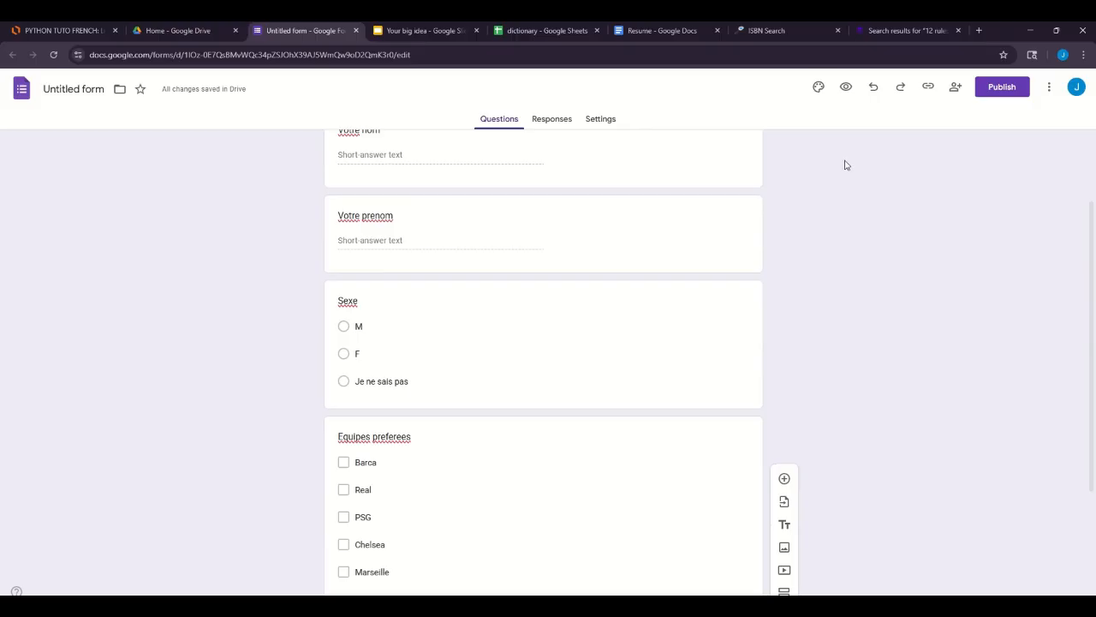
pyautogui.click(846, 89)
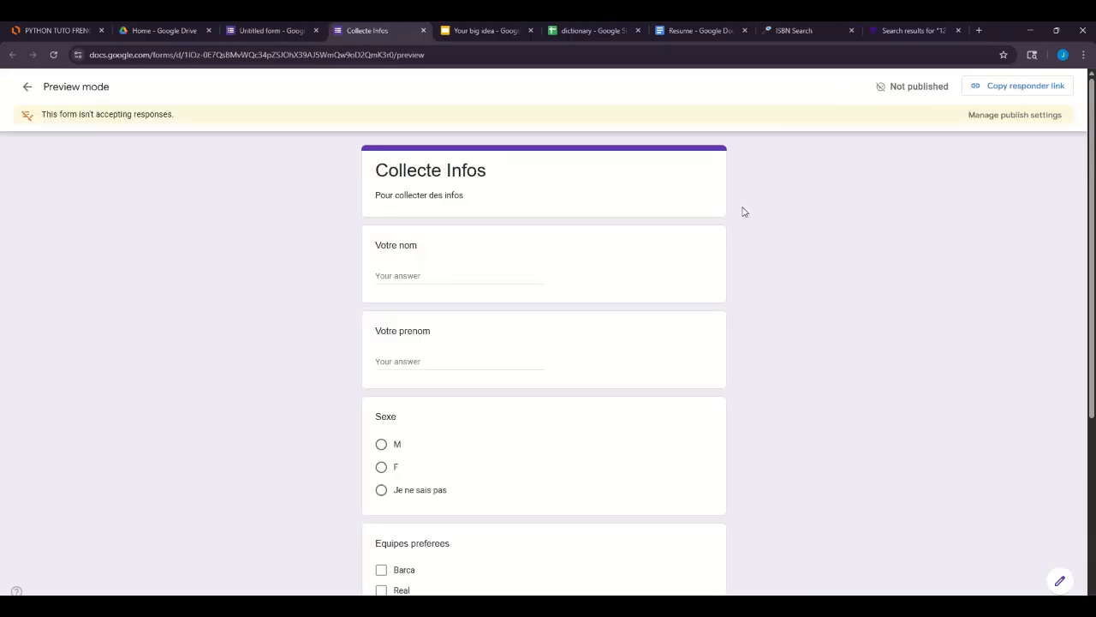
pyautogui.scroll(-1, 744, 215)
pyautogui.scroll(1, 743, 218)
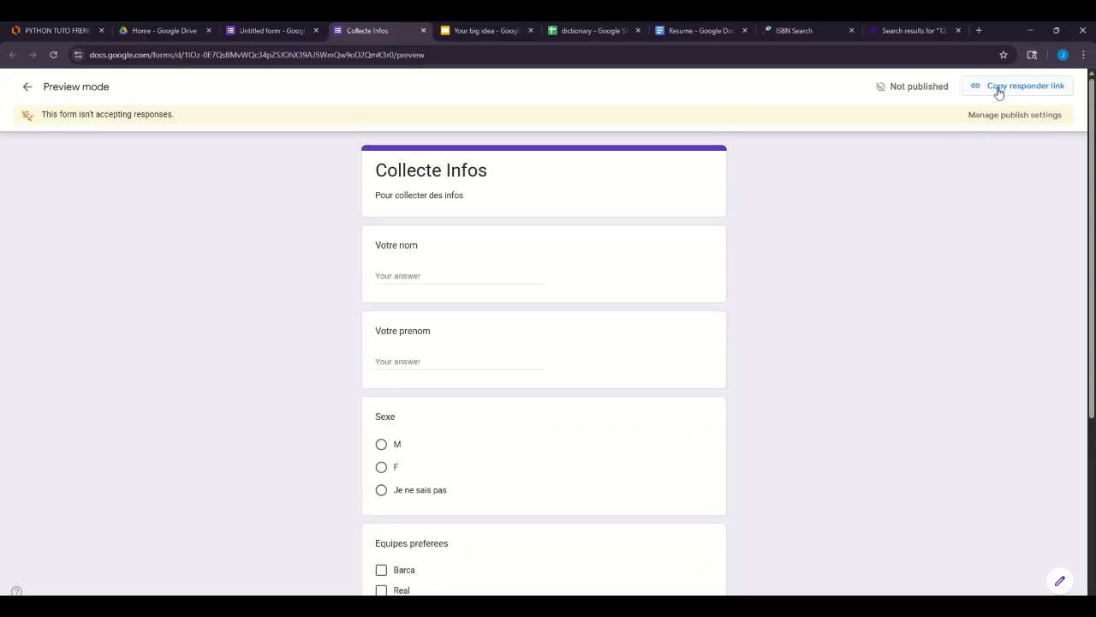
pyautogui.scroll(-1, 810, 205)
pyautogui.scroll(-3, 810, 206)
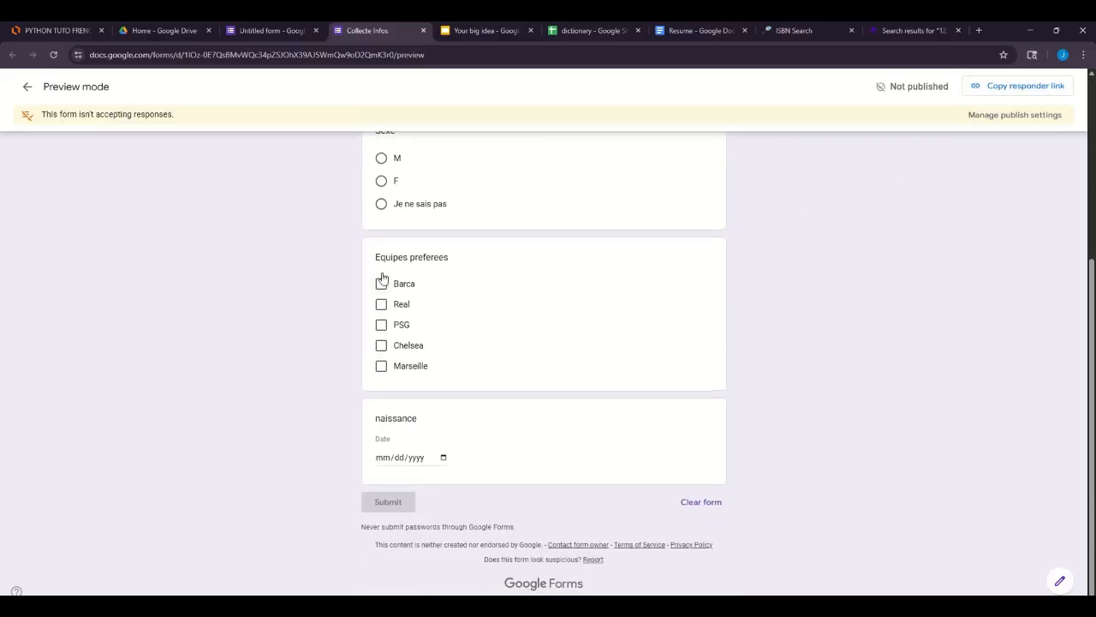
pyautogui.click(381, 284)
pyautogui.click(381, 284)
pyautogui.scroll(4, 440, 288)
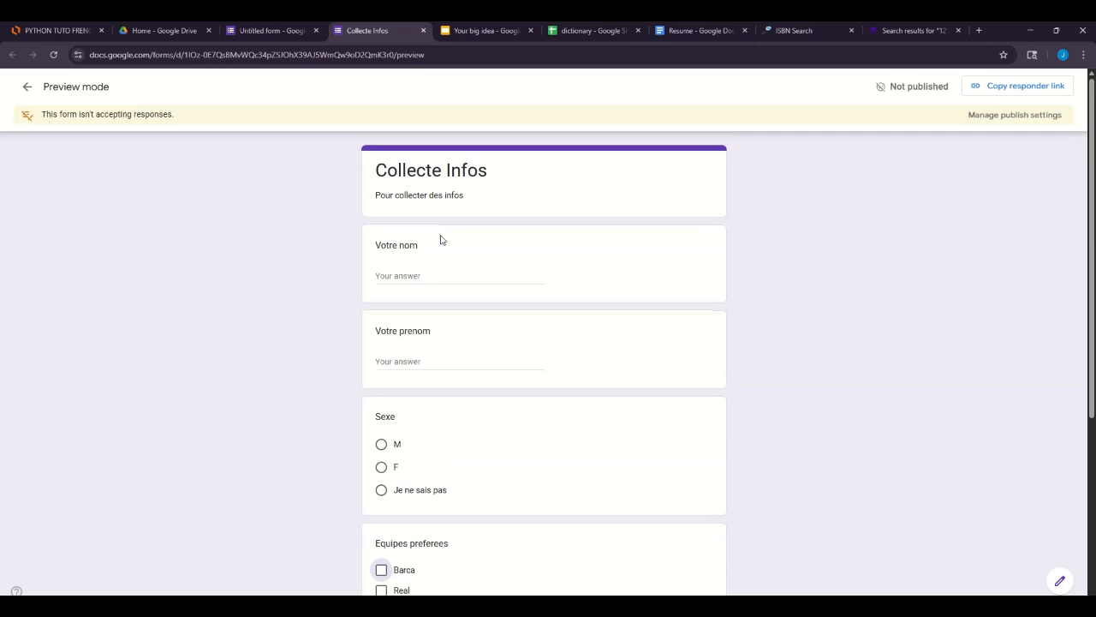
# Name the form file "Collecte Infos" and publish it for anyone with the link, closing the preview.
pyautogui.click(285, 29)
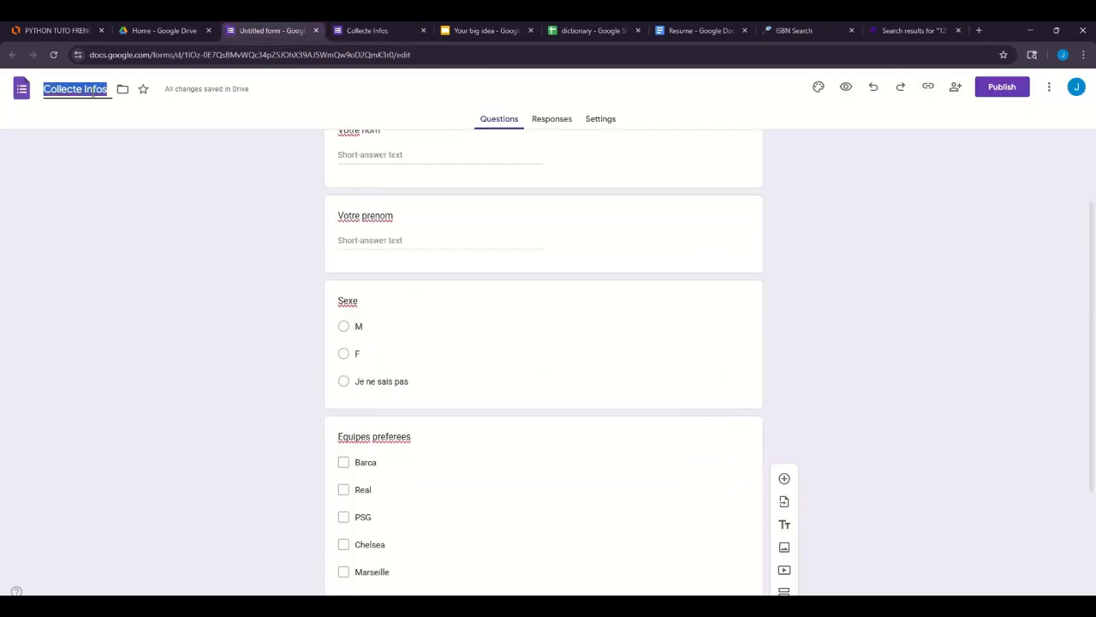
pyautogui.click(1010, 88)
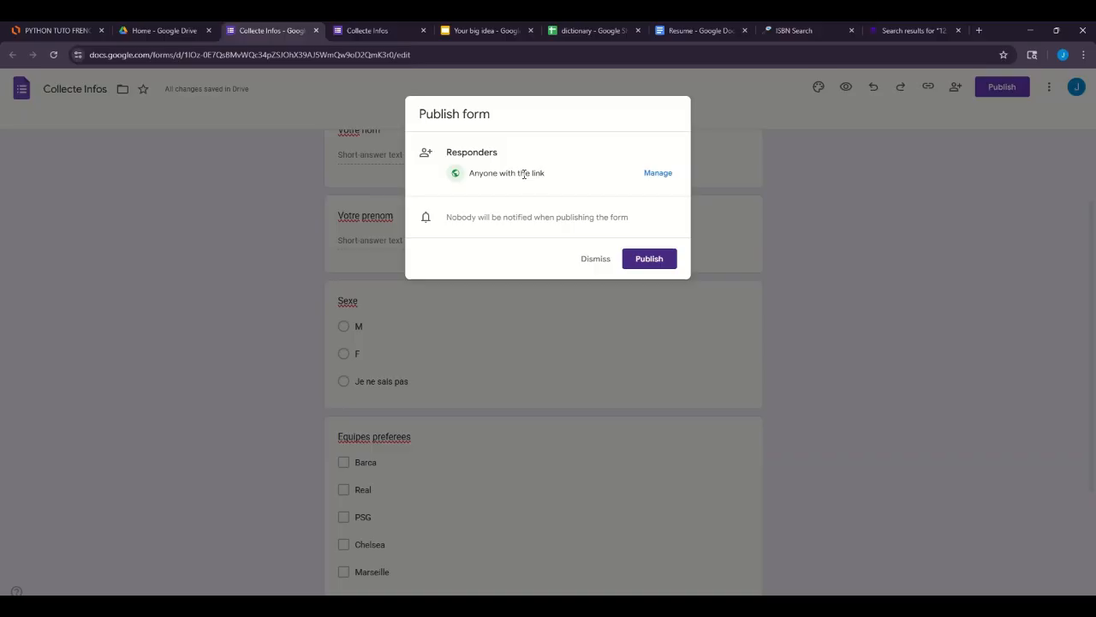
pyautogui.click(644, 260)
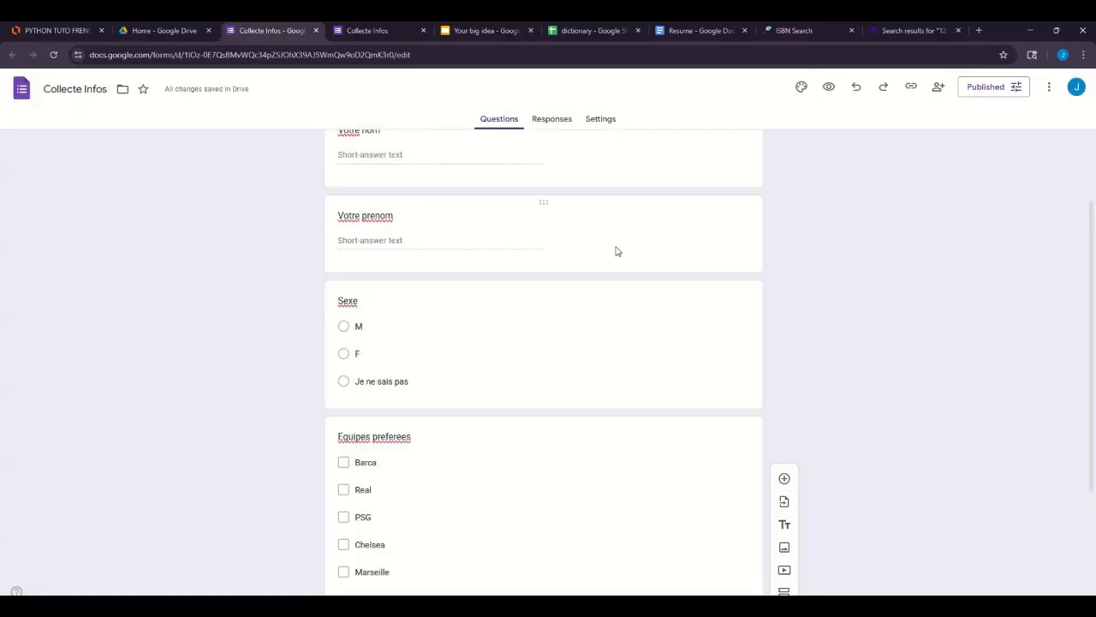
pyautogui.scroll(3, 594, 238)
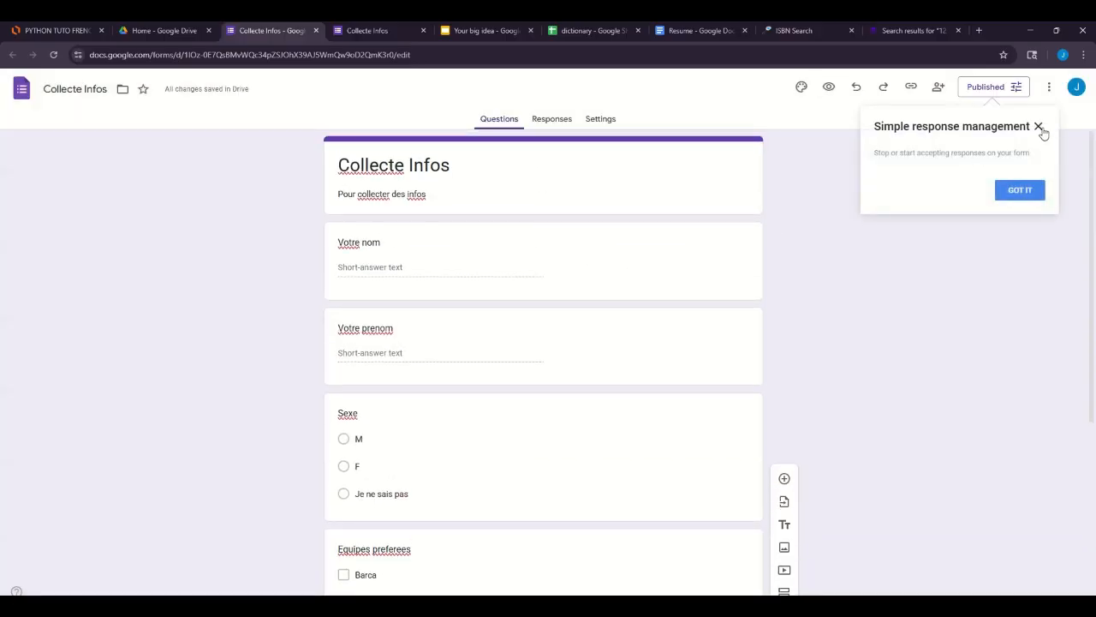
pyautogui.click(1039, 128)
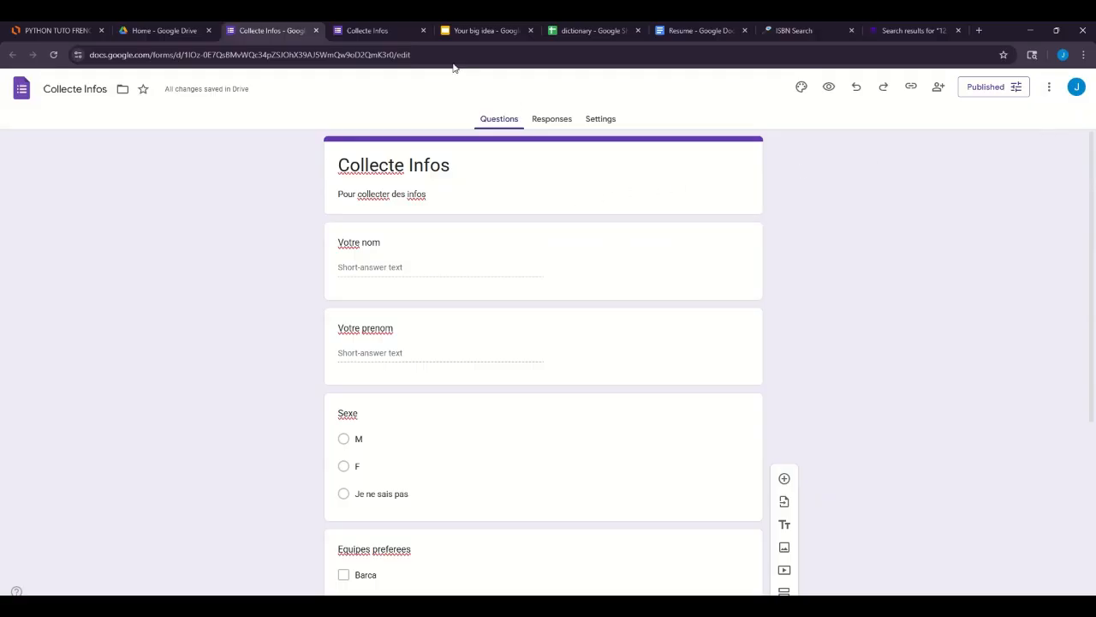
pyautogui.click(423, 30)
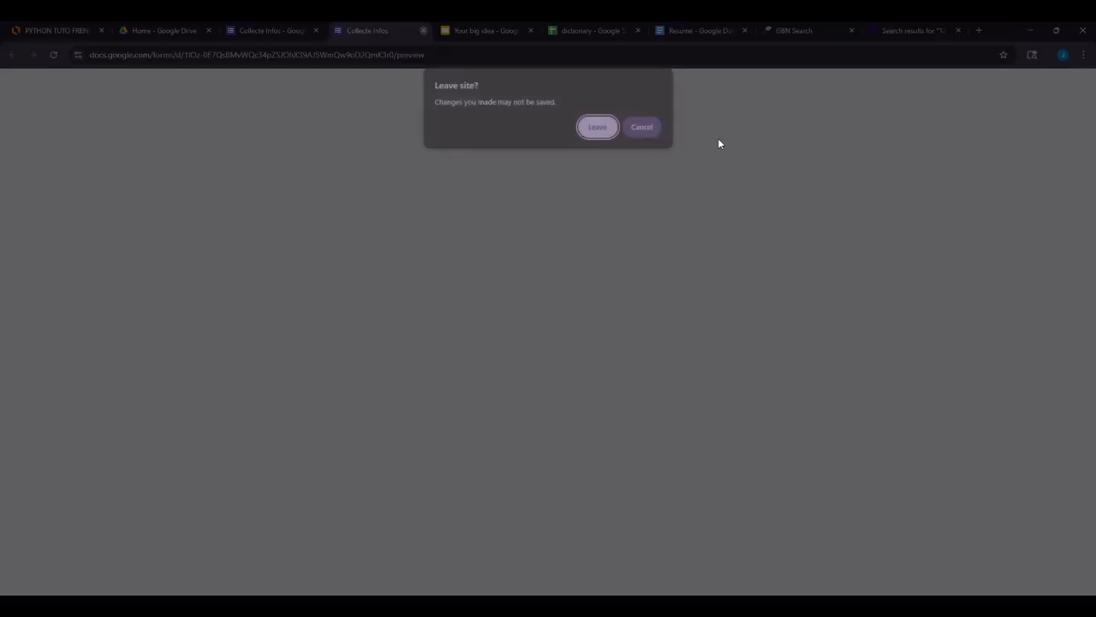
pyautogui.click(585, 133)
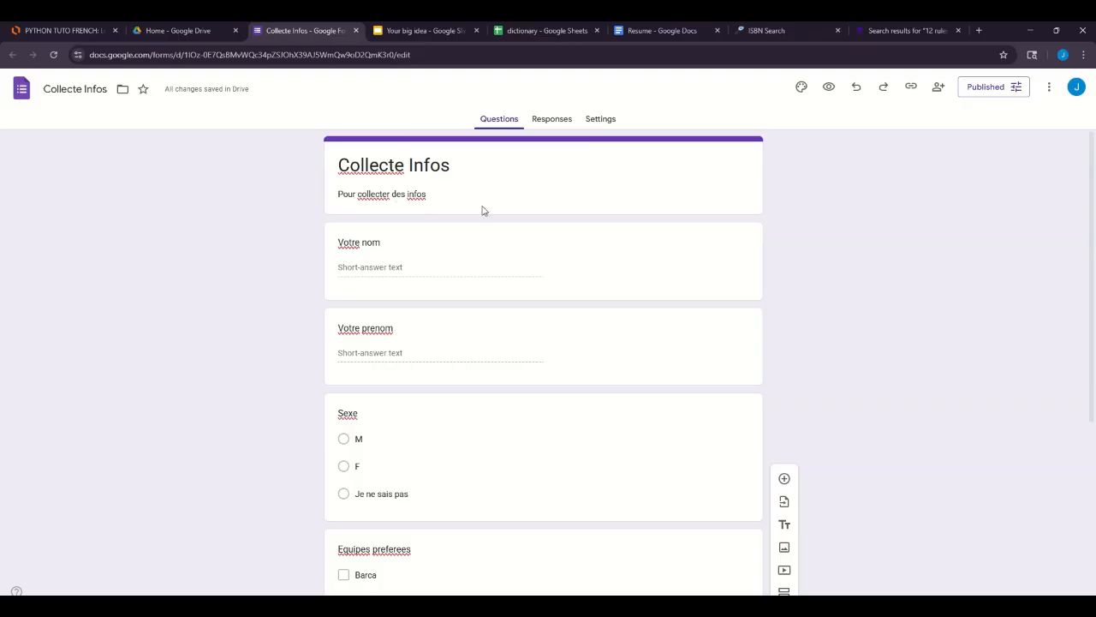
# Copy the full responder link from the form's published options.
pyautogui.click(1004, 87)
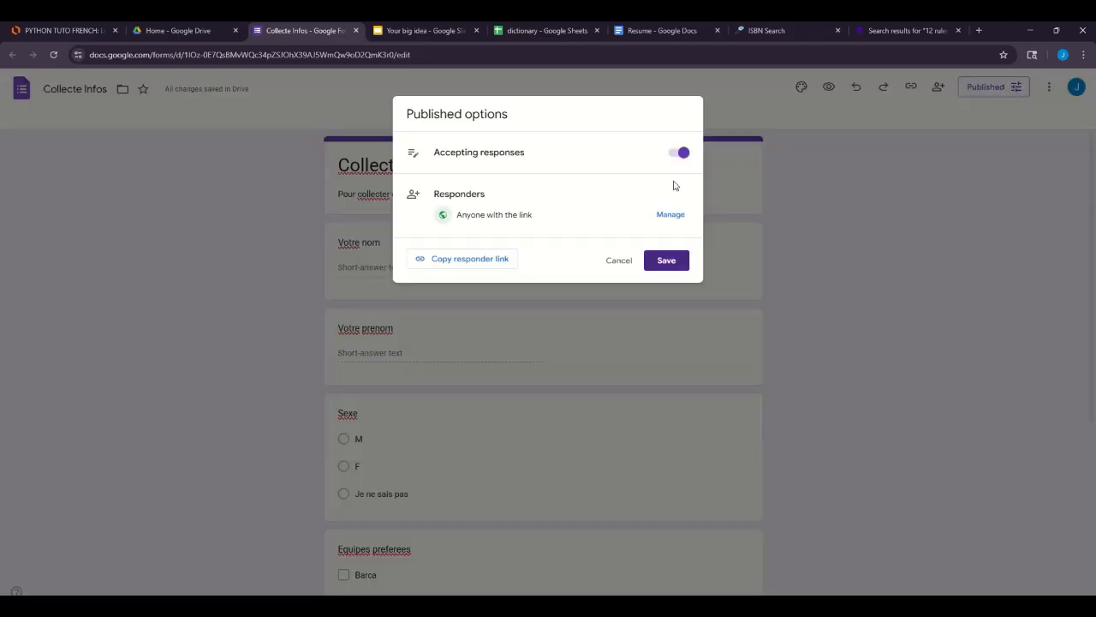
pyautogui.click(493, 261)
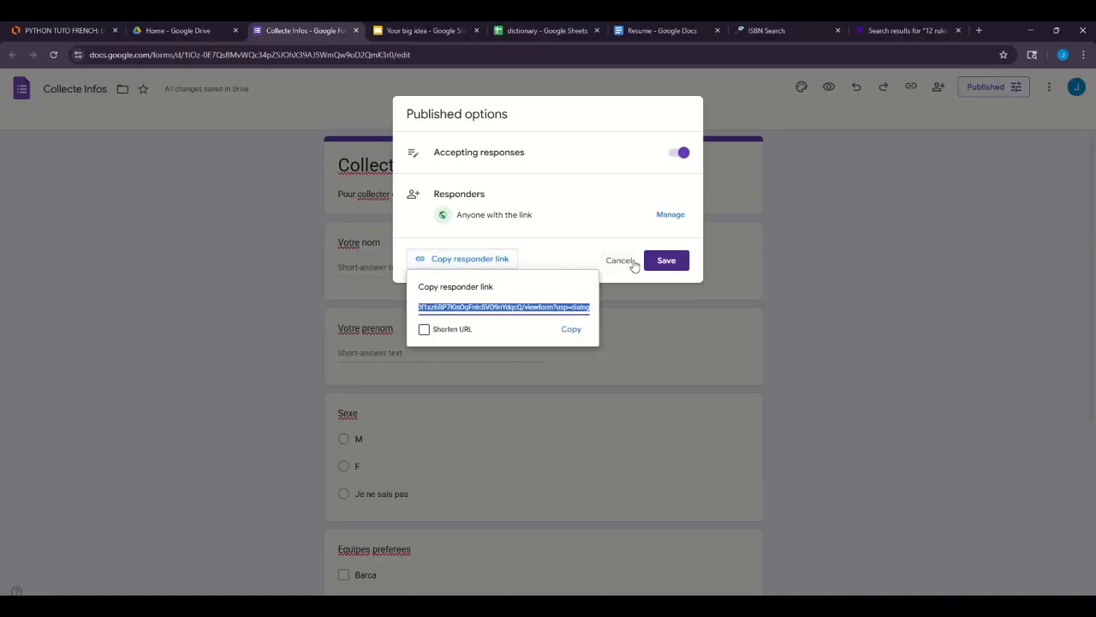
pyautogui.click(572, 331)
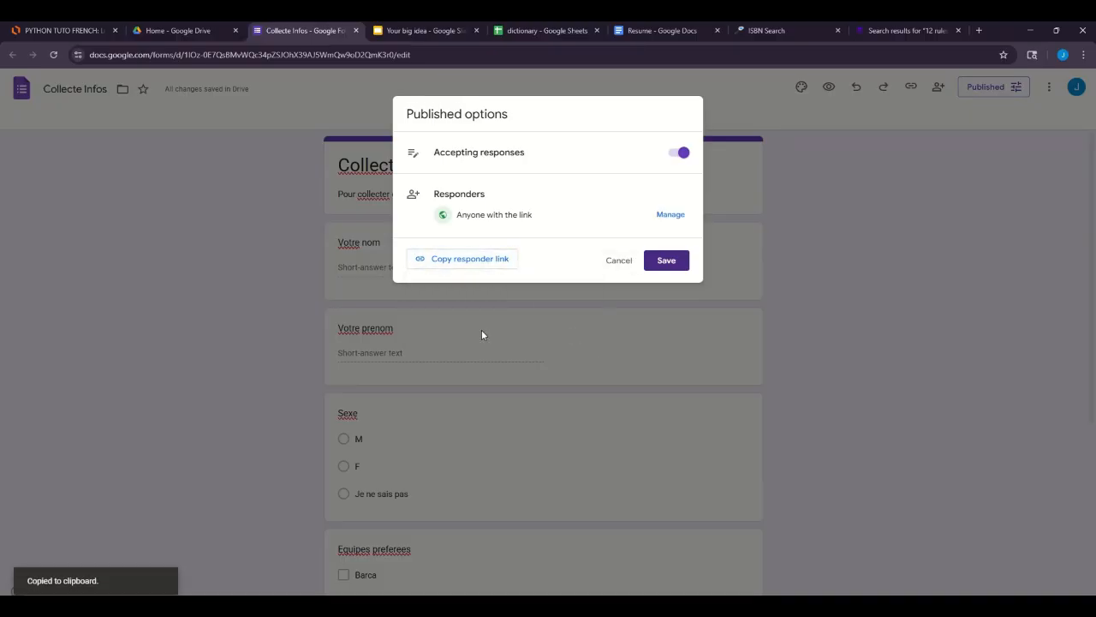
pyautogui.click(499, 263)
pyautogui.click(580, 245)
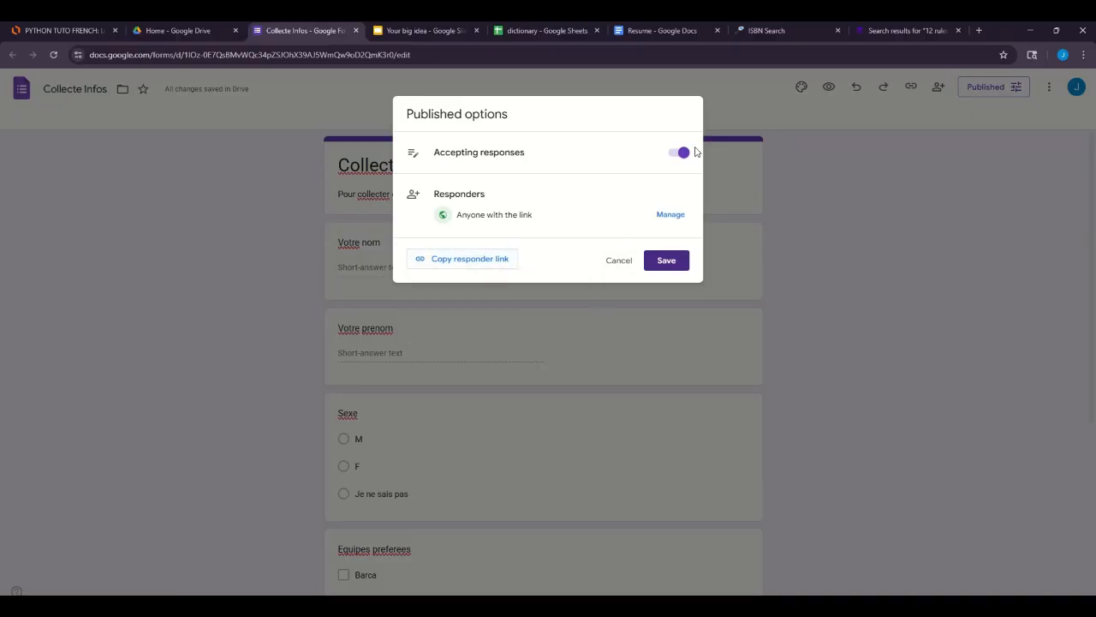
pyautogui.click(844, 150)
# Check the form's responder access and copy its shortened responder link, saving the published options.
pyautogui.click(982, 86)
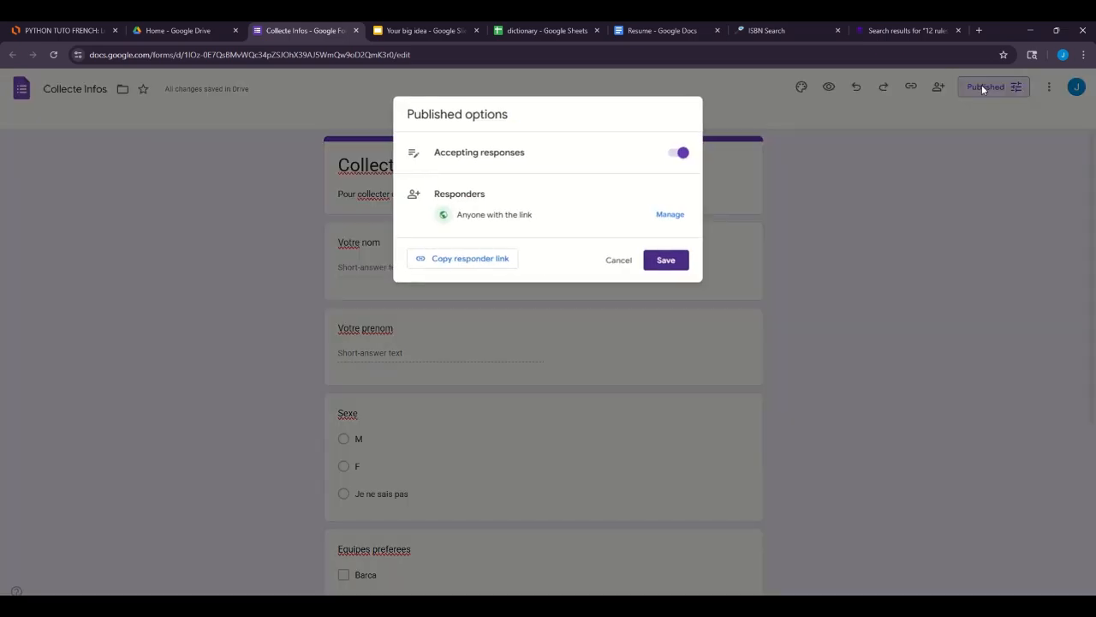
pyautogui.click(672, 216)
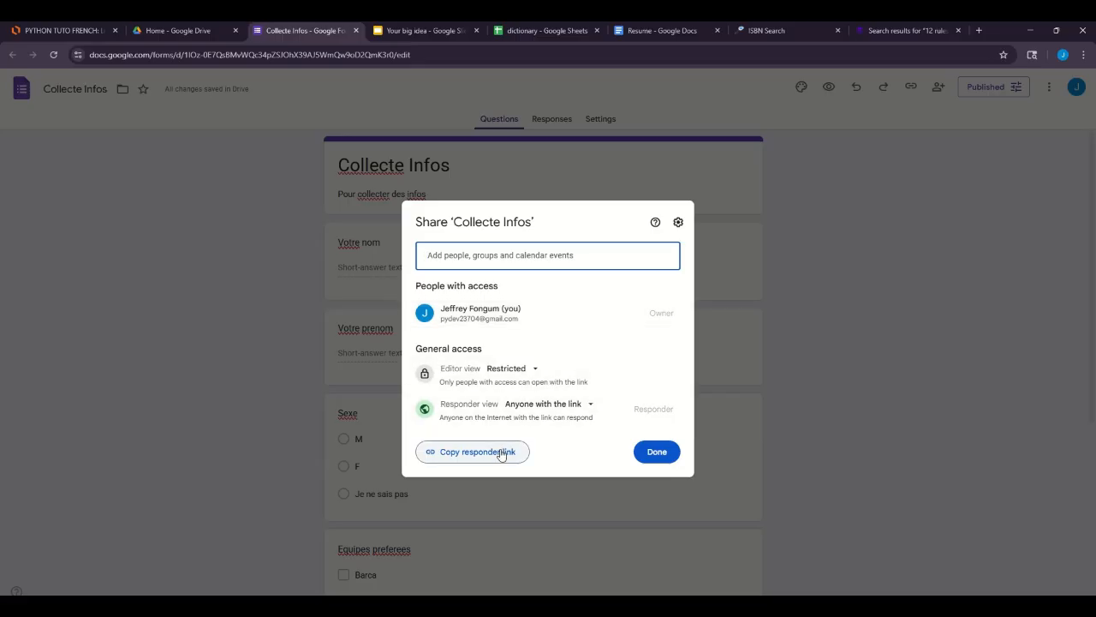
pyautogui.click(657, 451)
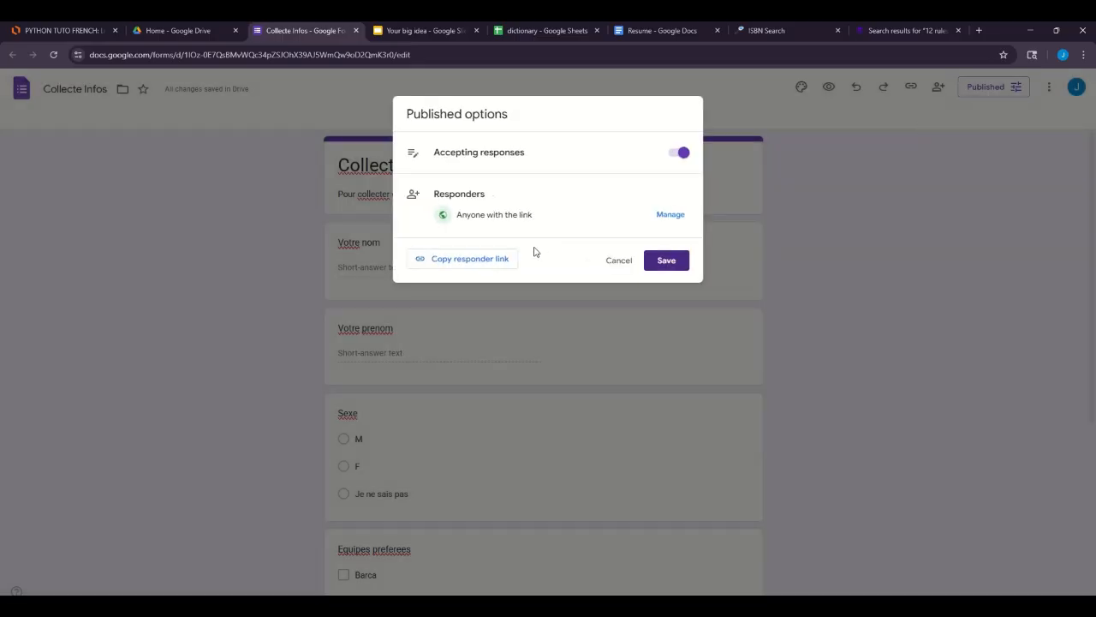
pyautogui.click(487, 266)
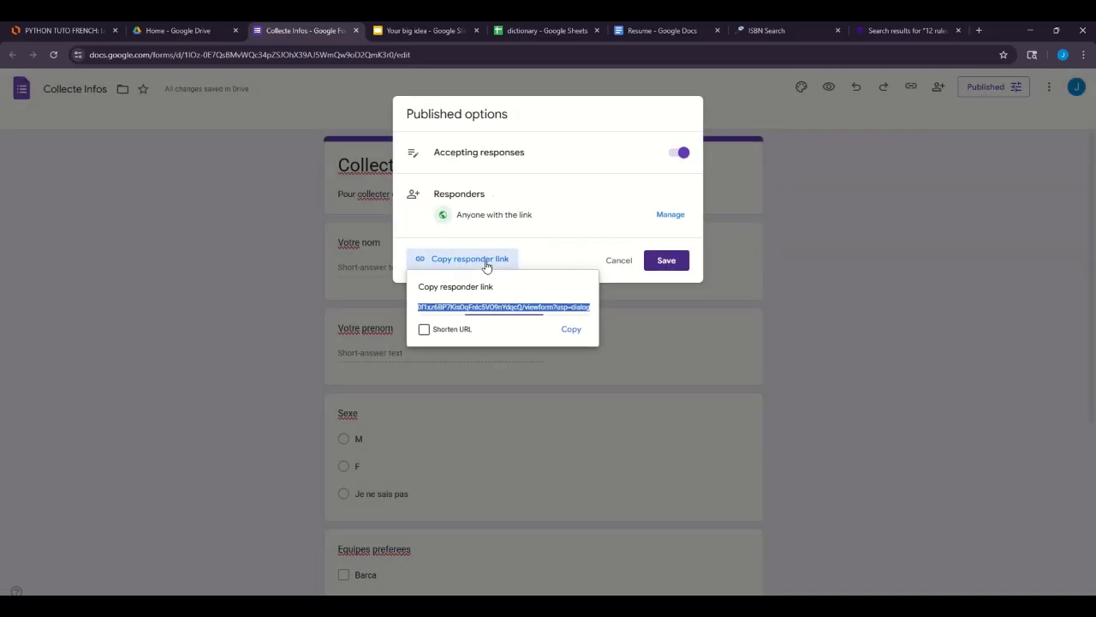
pyautogui.click(435, 329)
pyautogui.click(572, 330)
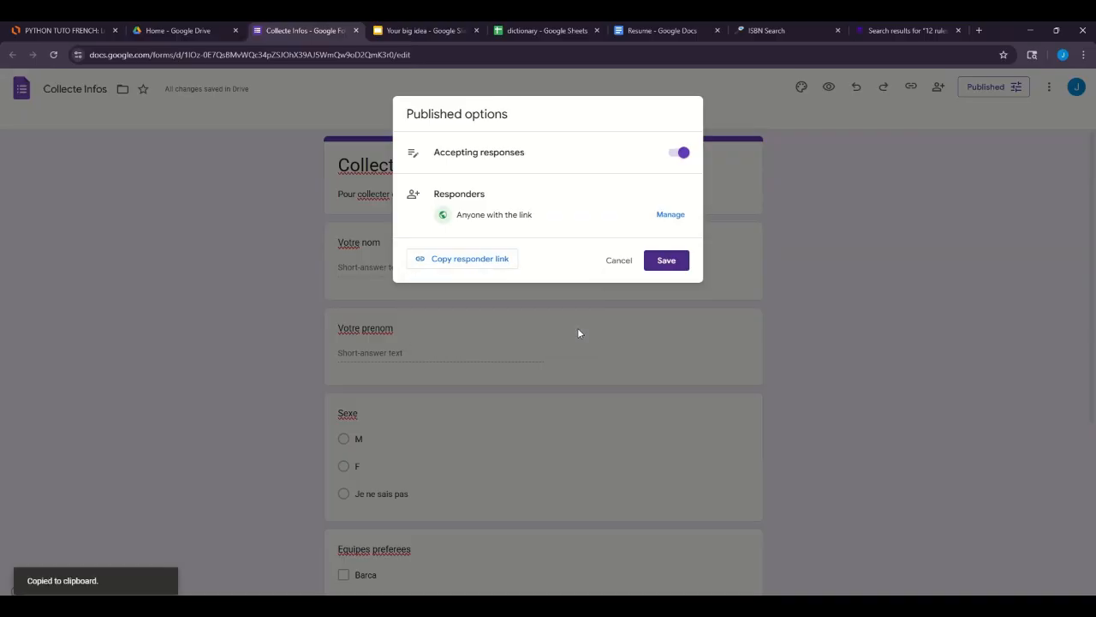
pyautogui.click(666, 259)
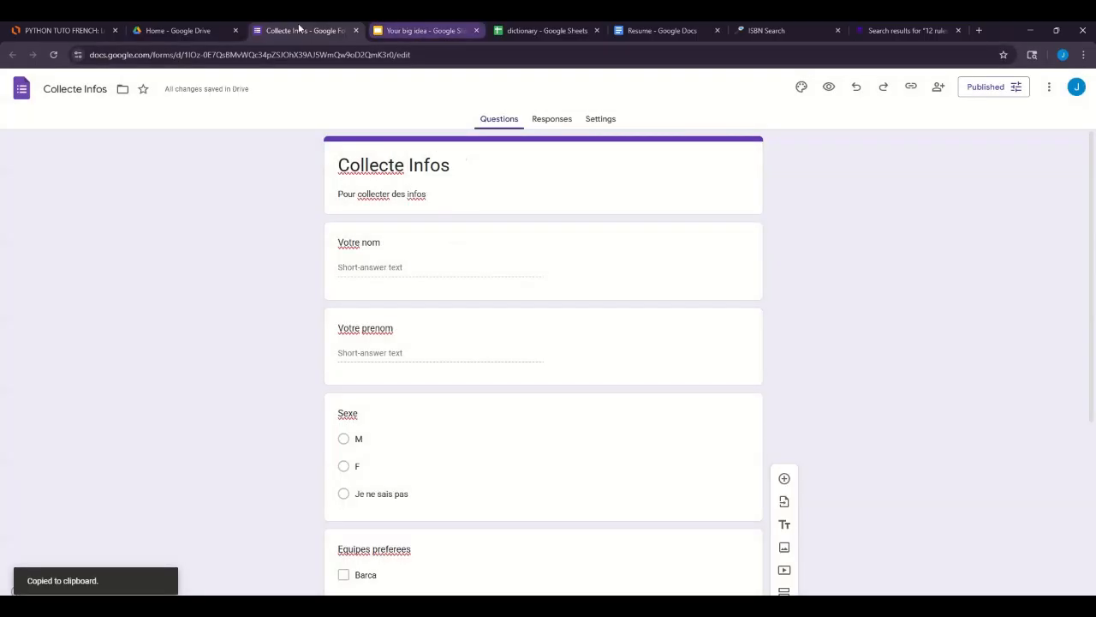
# Open the copied responder link in a new browser tab and dismiss the auto-save notice.
pyautogui.rightClick(291, 28)
pyautogui.click(299, 37)
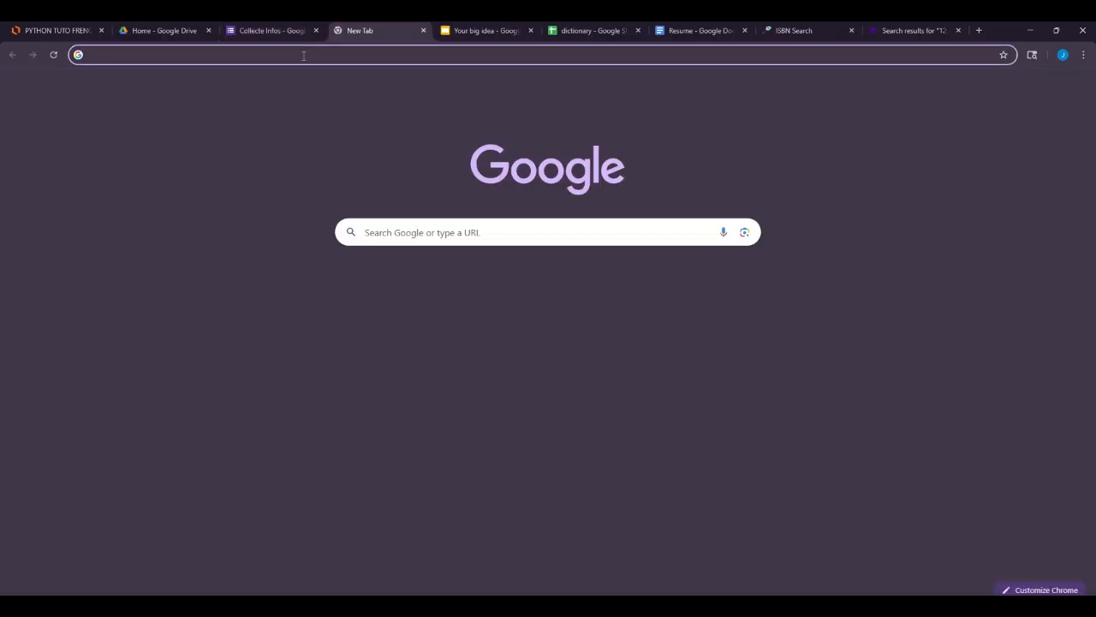
pyautogui.hotkey('ctrl', 'v')
pyautogui.press('Return')
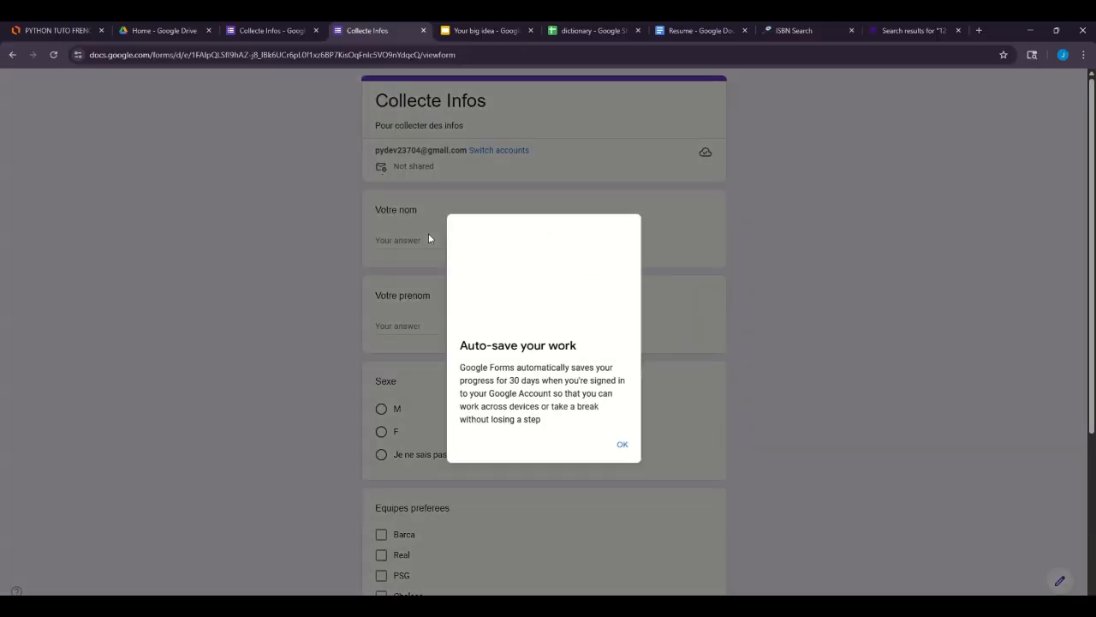
pyautogui.click(627, 454)
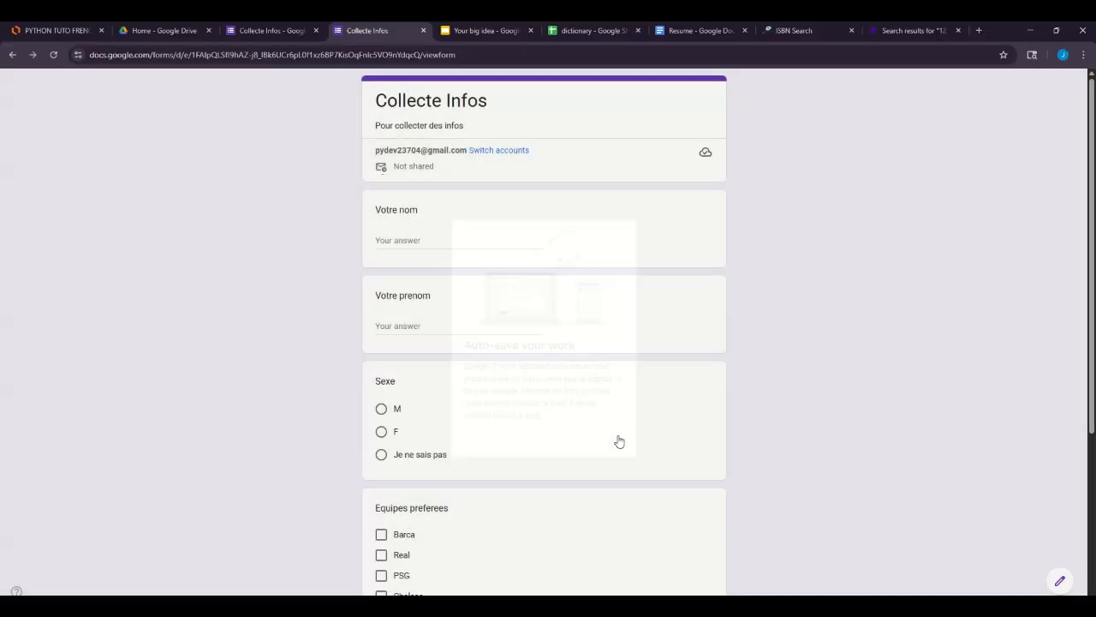
# Fill in the respondent's last name under "Votre nom" and first name under "Votre prenom".
pyautogui.click(485, 238)
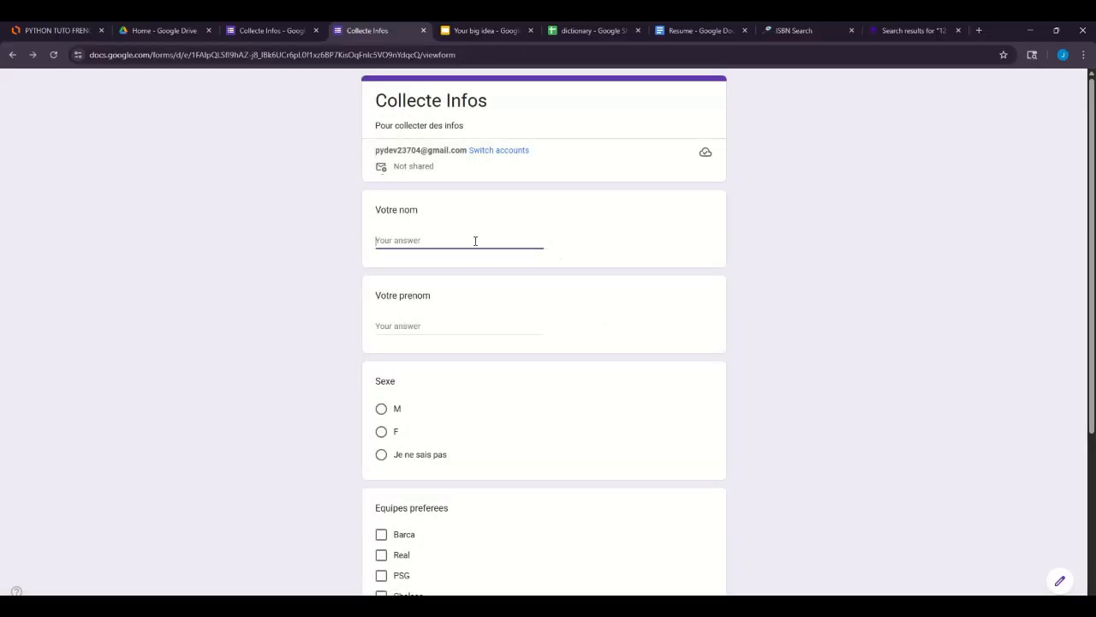
pyautogui.write('John')
pyautogui.click(393, 326)
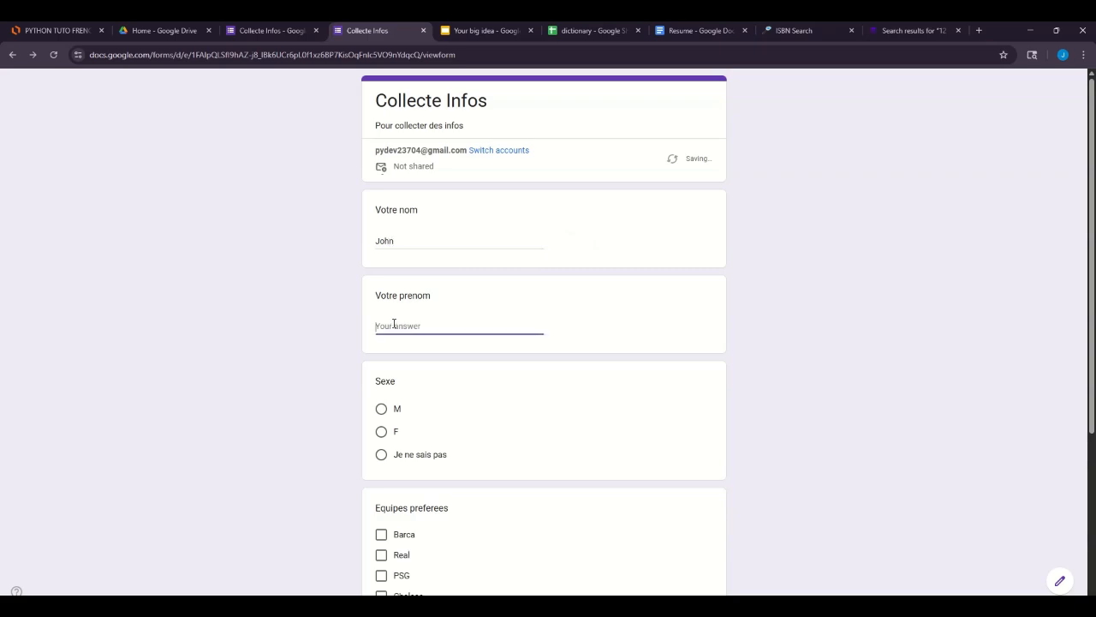
pyautogui.write('Le doux')
# Answer "Sexe" with "M" and tick "Marseille" and "Chelsea" under "Equipes preferees".
pyautogui.scroll(-3, 394, 324)
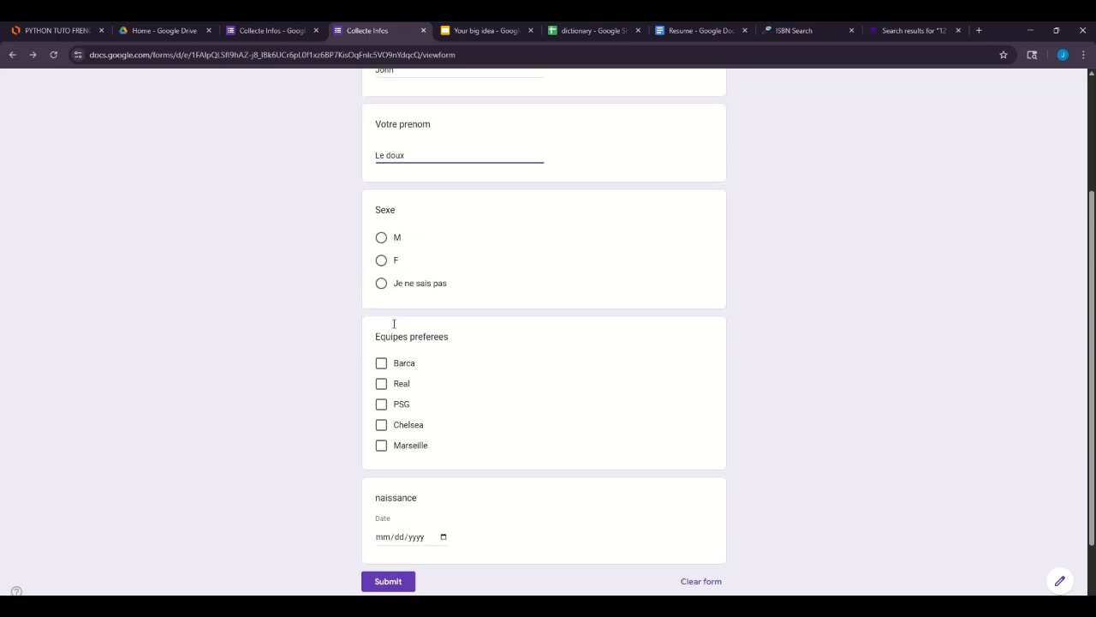
pyautogui.click(381, 238)
pyautogui.scroll(-2, 408, 353)
pyautogui.click(382, 364)
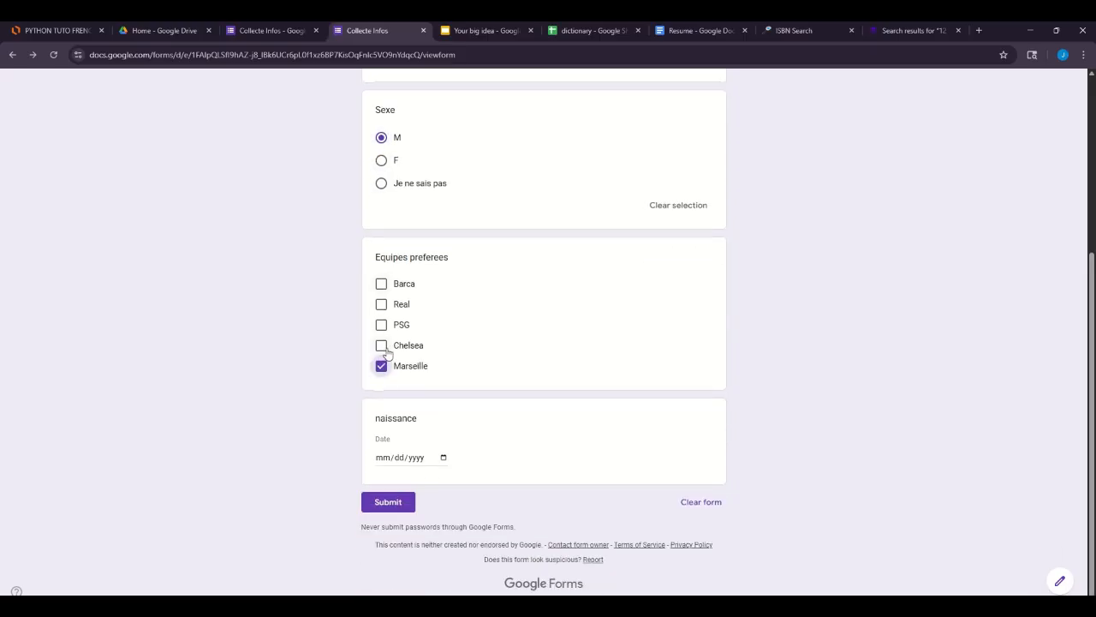
pyautogui.click(383, 346)
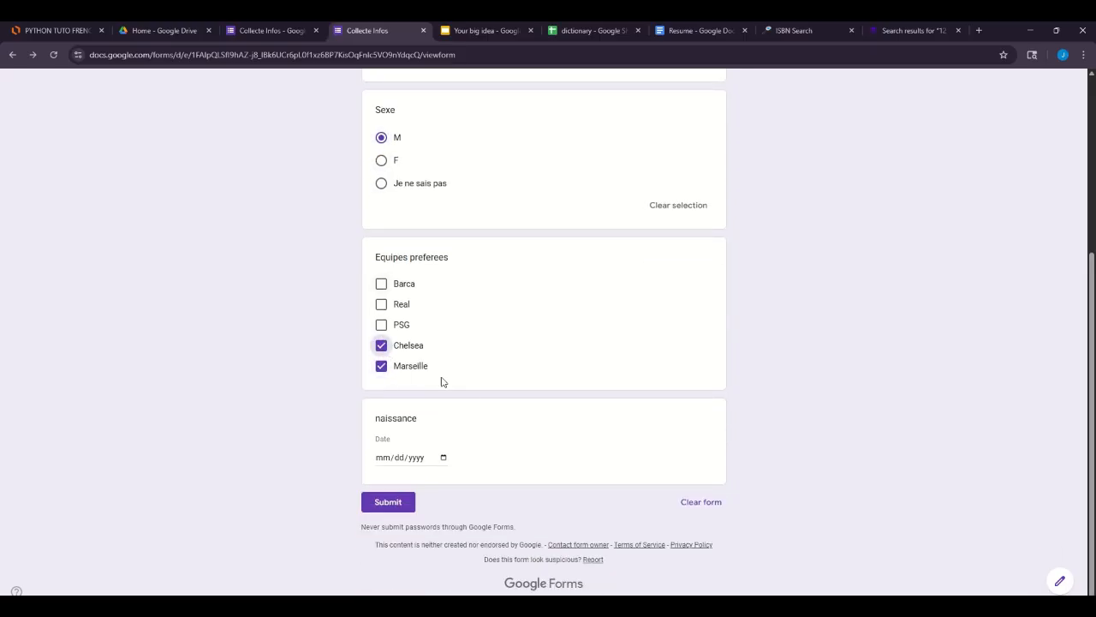
# Enter the respondent's date of birth under "naissance" using the calendar picker.
pyautogui.click(443, 457)
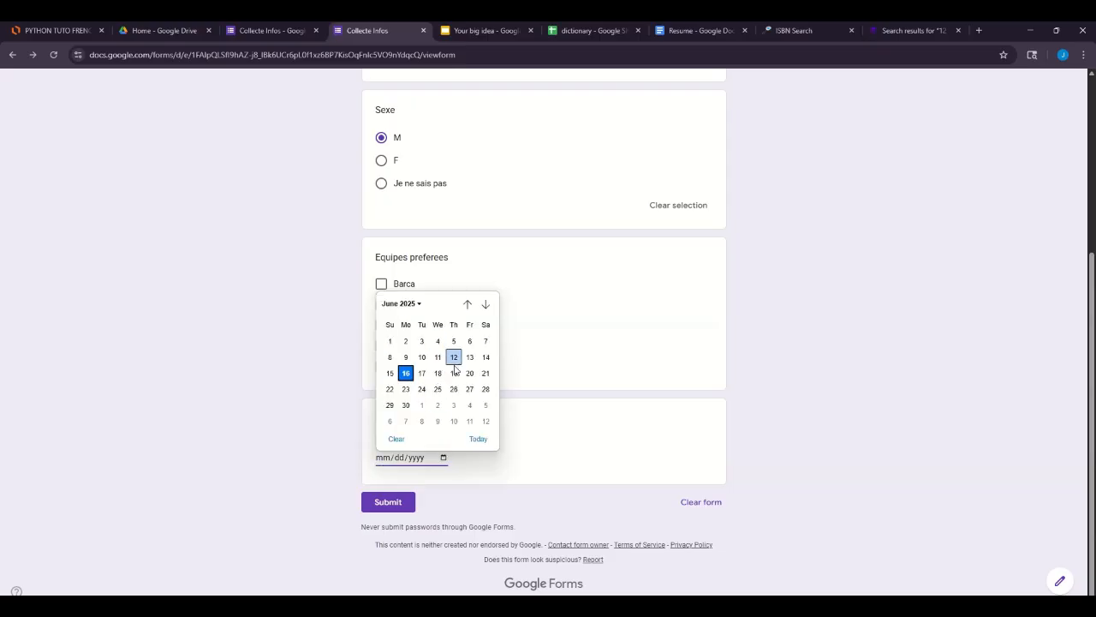
pyautogui.click(410, 304)
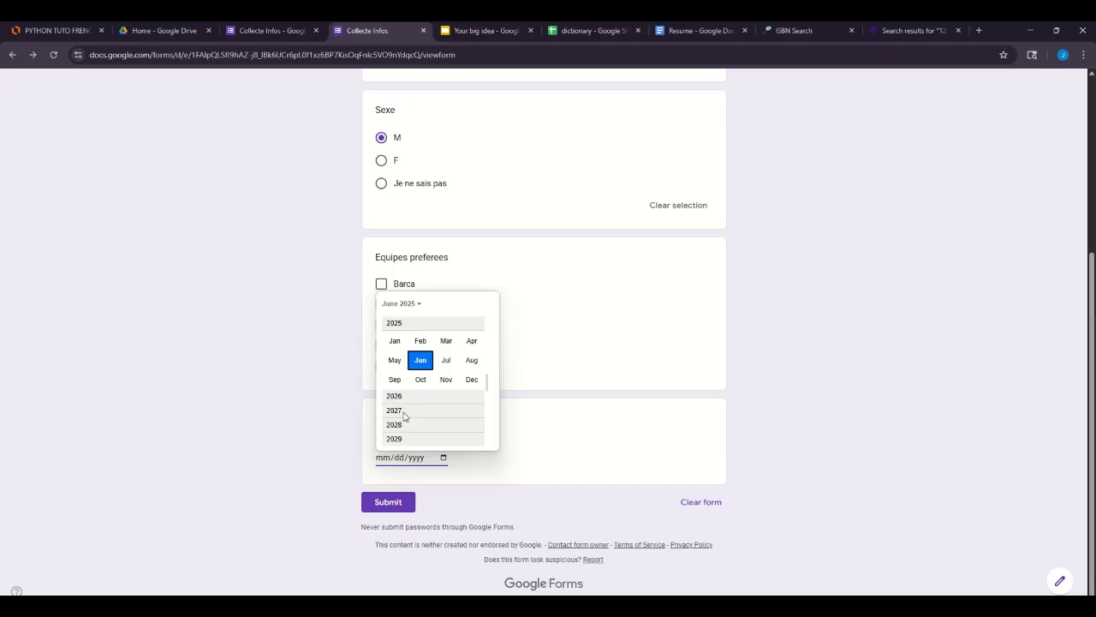
pyautogui.scroll(2, 406, 418)
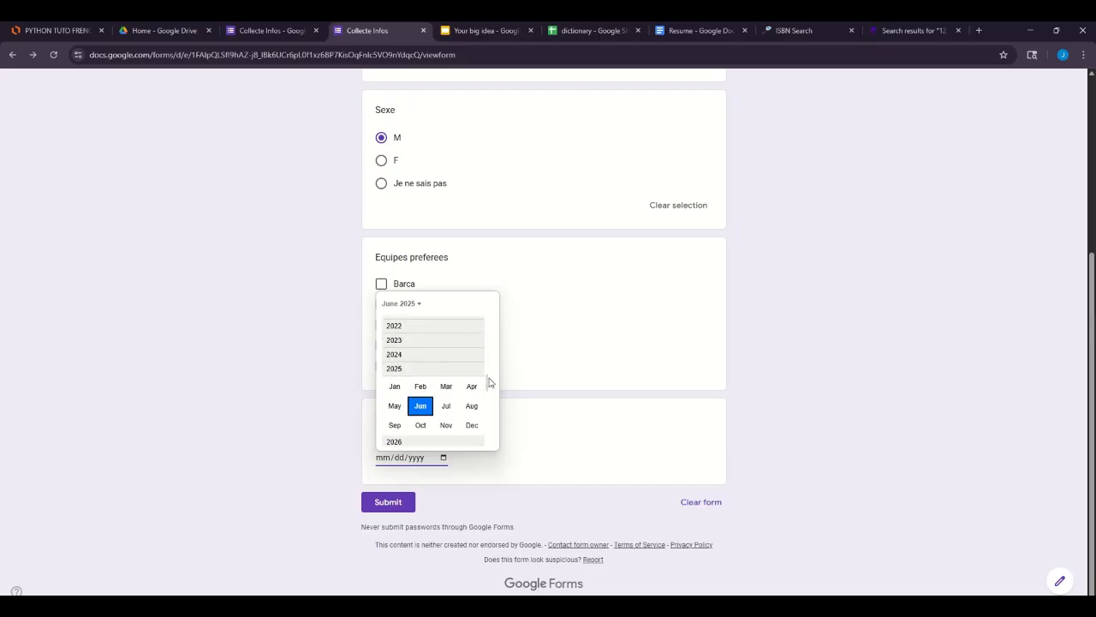
pyautogui.scroll(4, 490, 382)
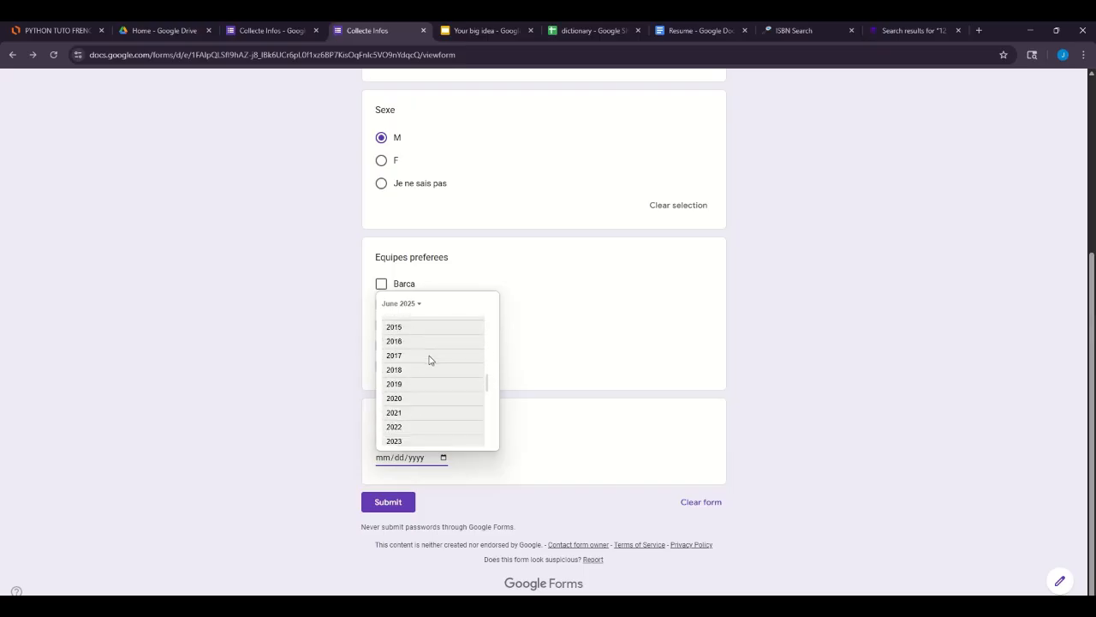
pyautogui.scroll(3, 430, 360)
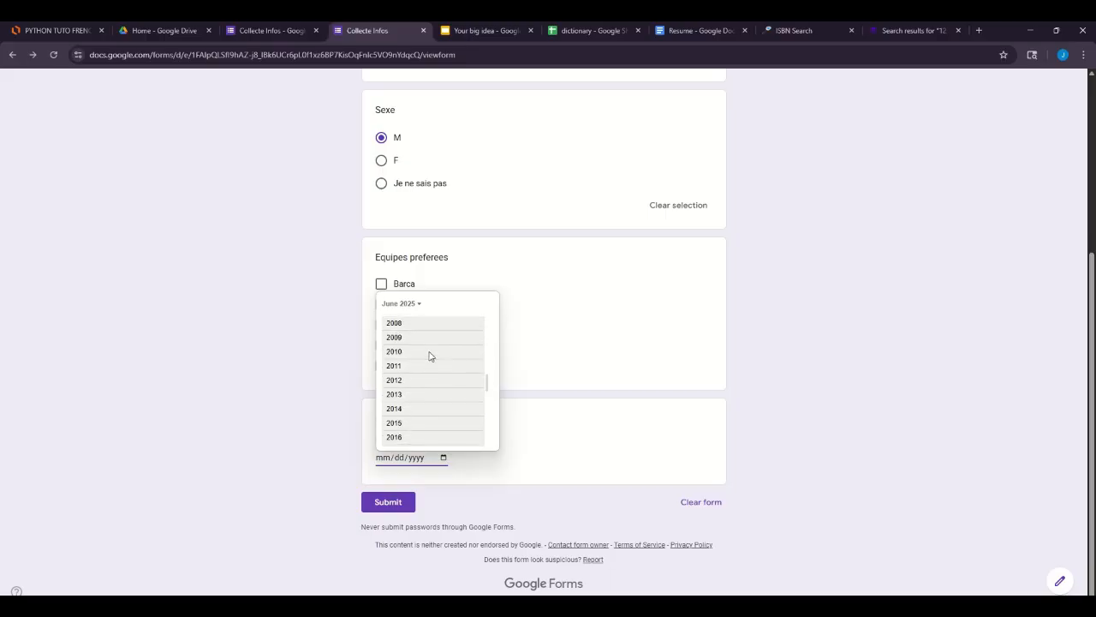
pyautogui.scroll(3, 430, 356)
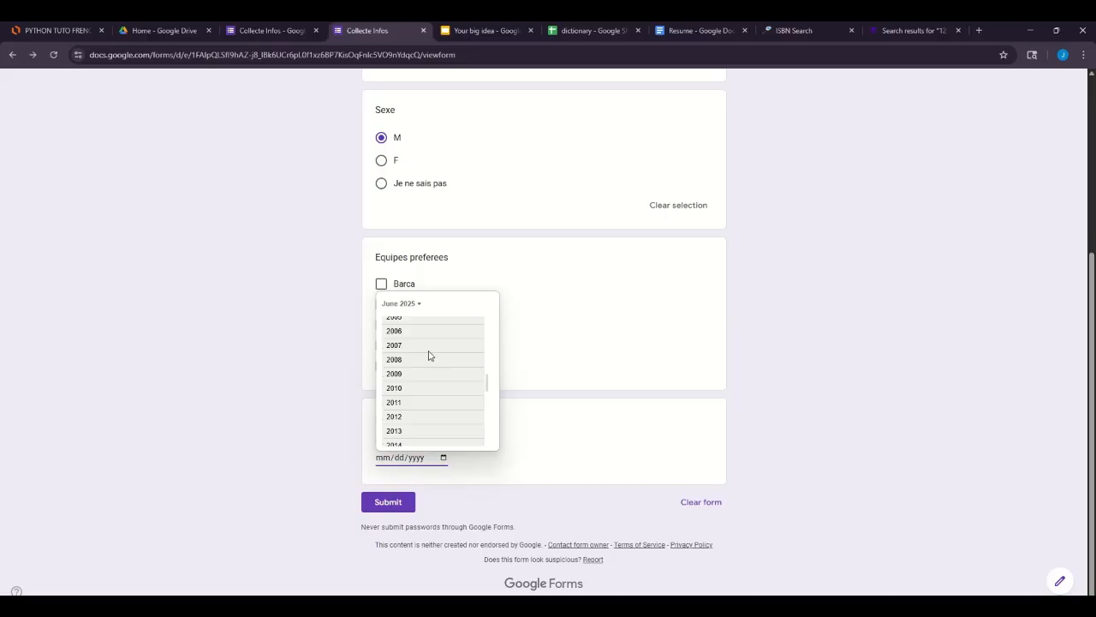
pyautogui.scroll(2, 430, 356)
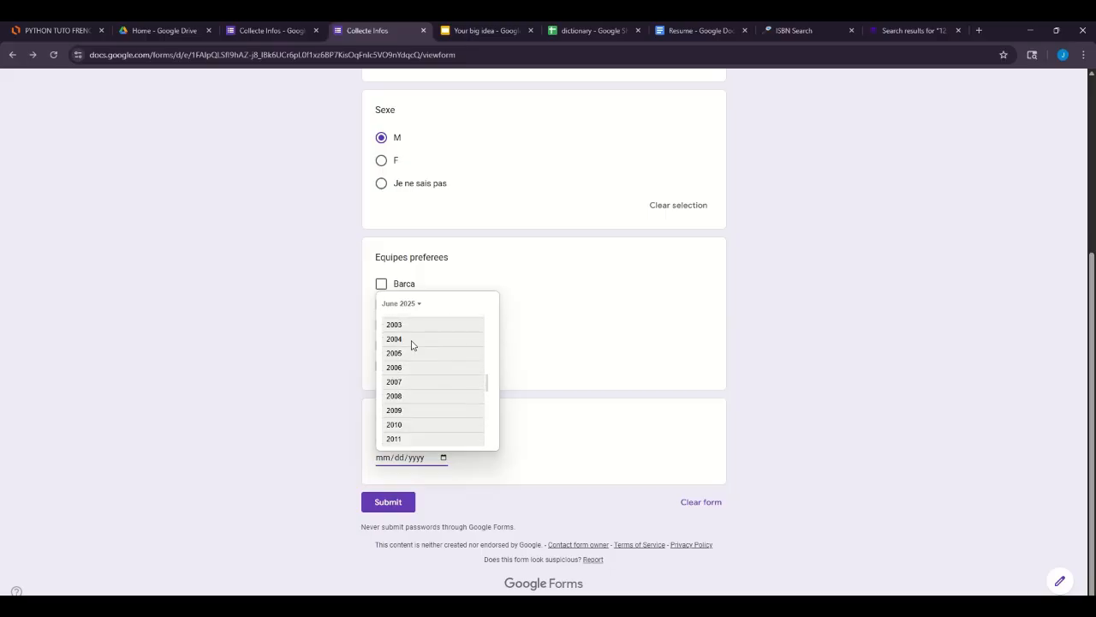
pyautogui.click(410, 340)
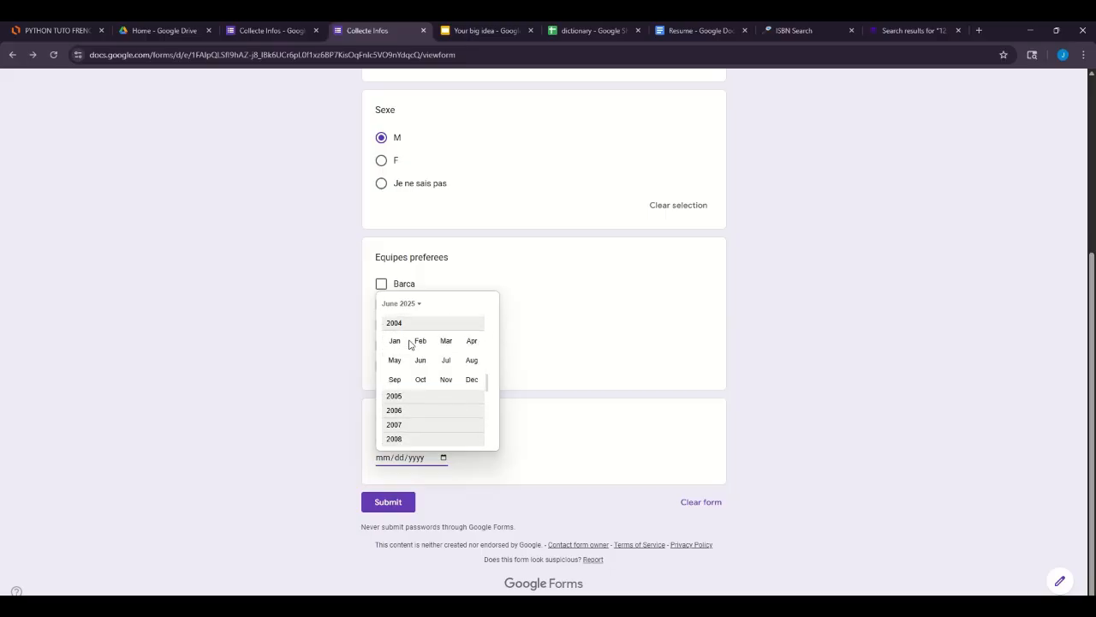
pyautogui.click(419, 360)
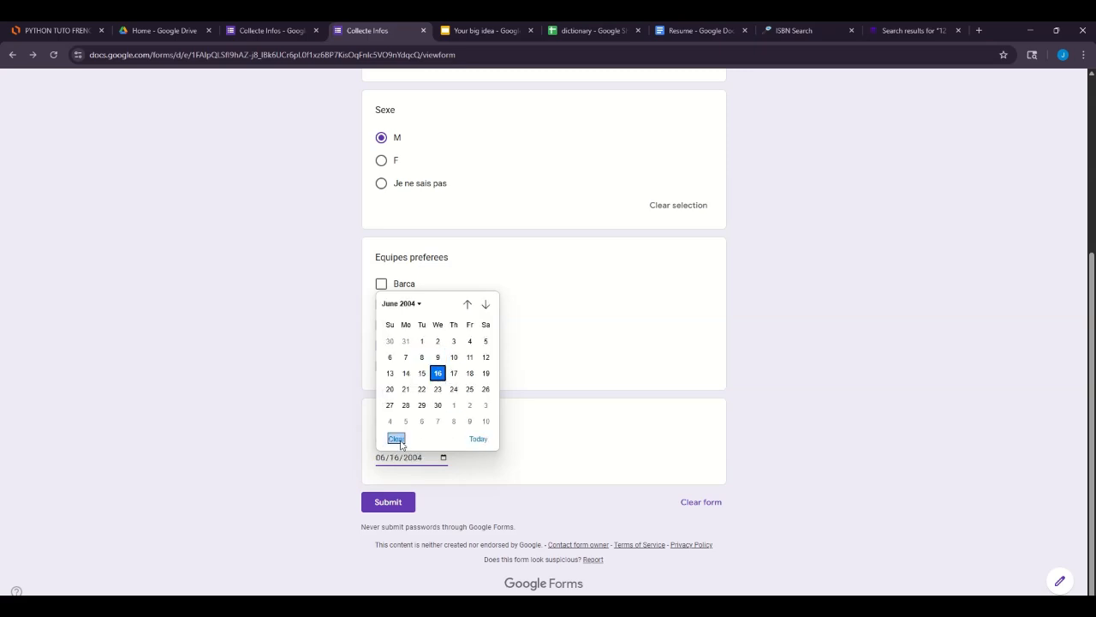
pyautogui.click(441, 376)
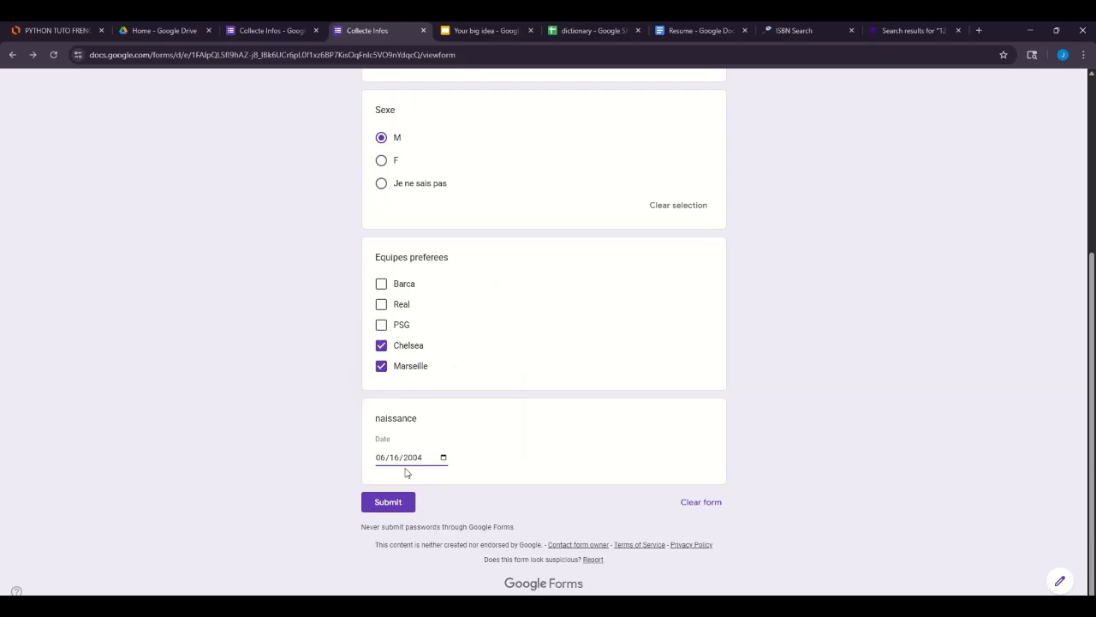
# Review the completed answers and submit the "Collecte Infos" response.
pyautogui.scroll(5, 561, 388)
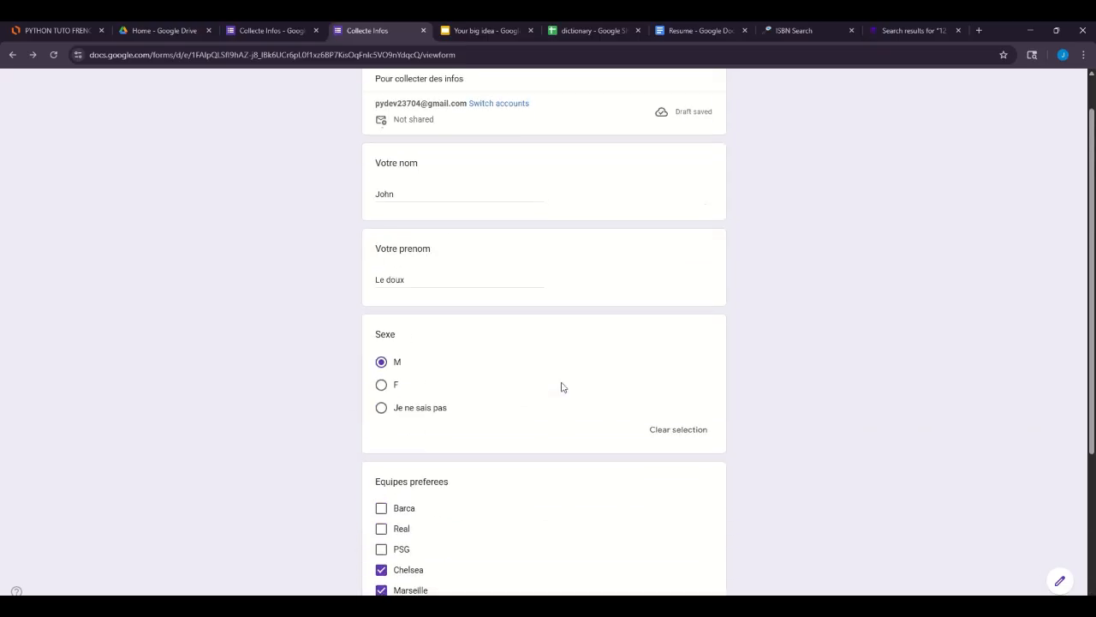
pyautogui.scroll(-5, 561, 389)
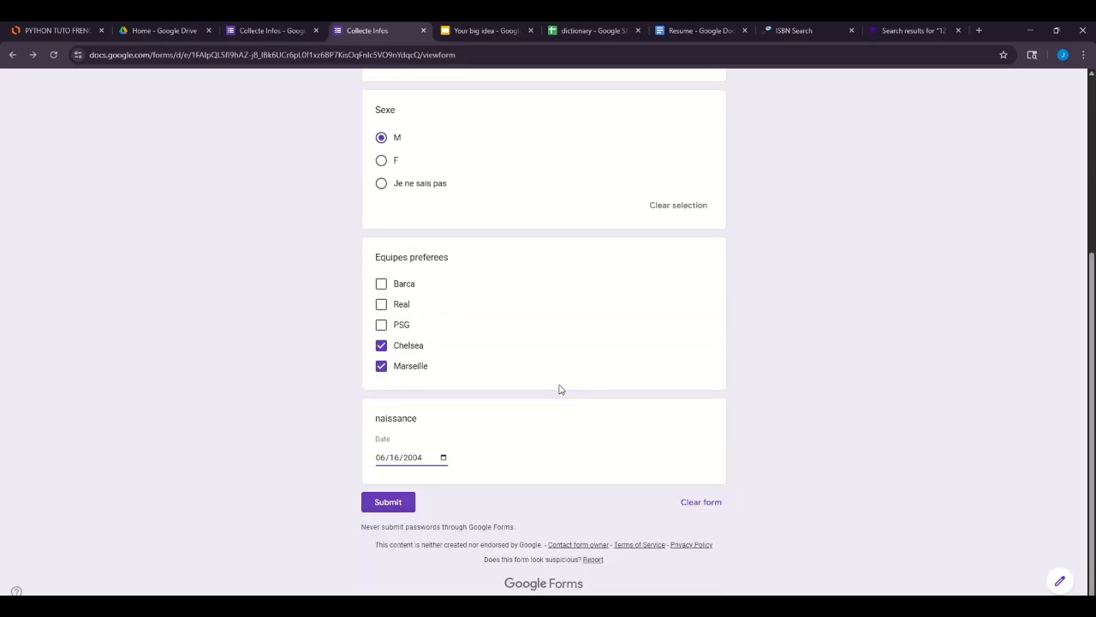
pyautogui.click(409, 506)
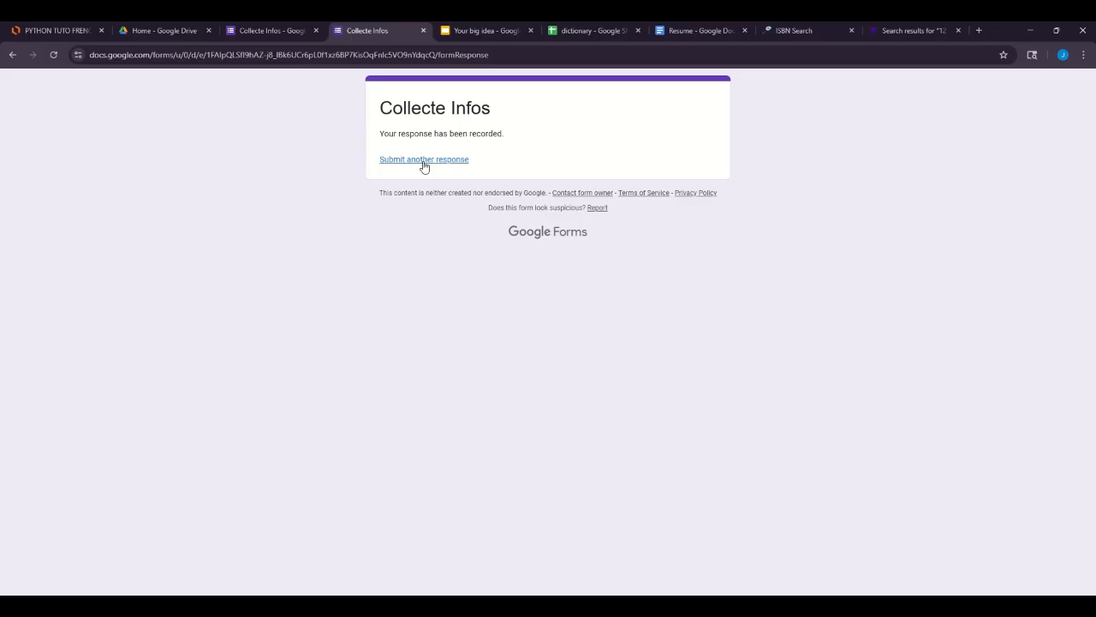
# Return to the form editor and examine the summary of collected responses for every question.
pyautogui.click(296, 28)
pyautogui.click(556, 122)
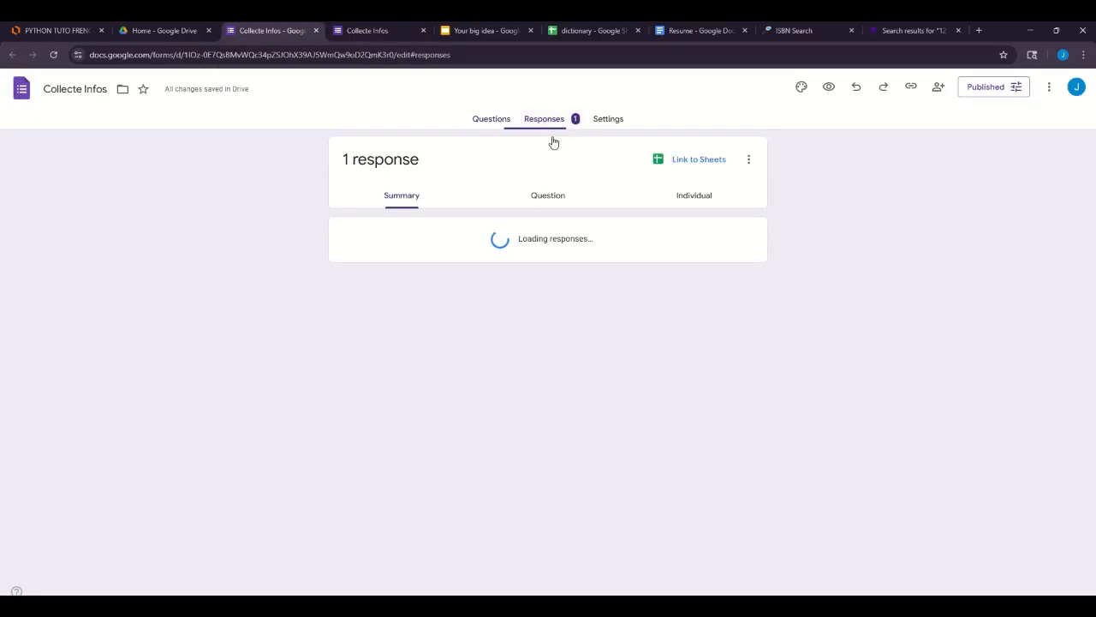
pyautogui.scroll(-1, 480, 248)
pyautogui.scroll(-4, 469, 253)
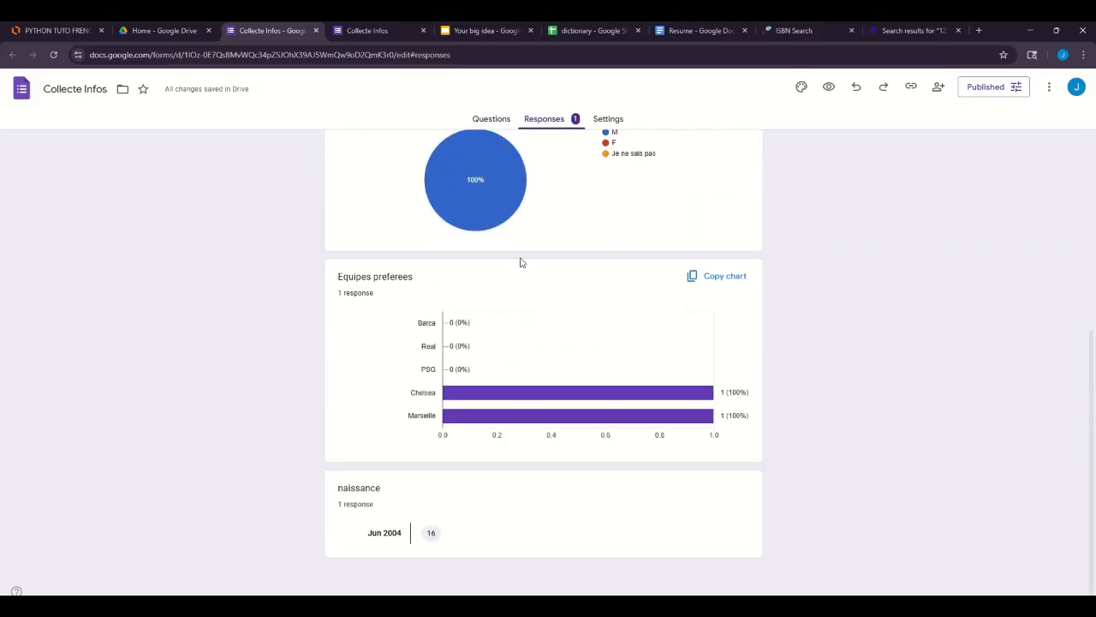
pyautogui.scroll(5, 474, 403)
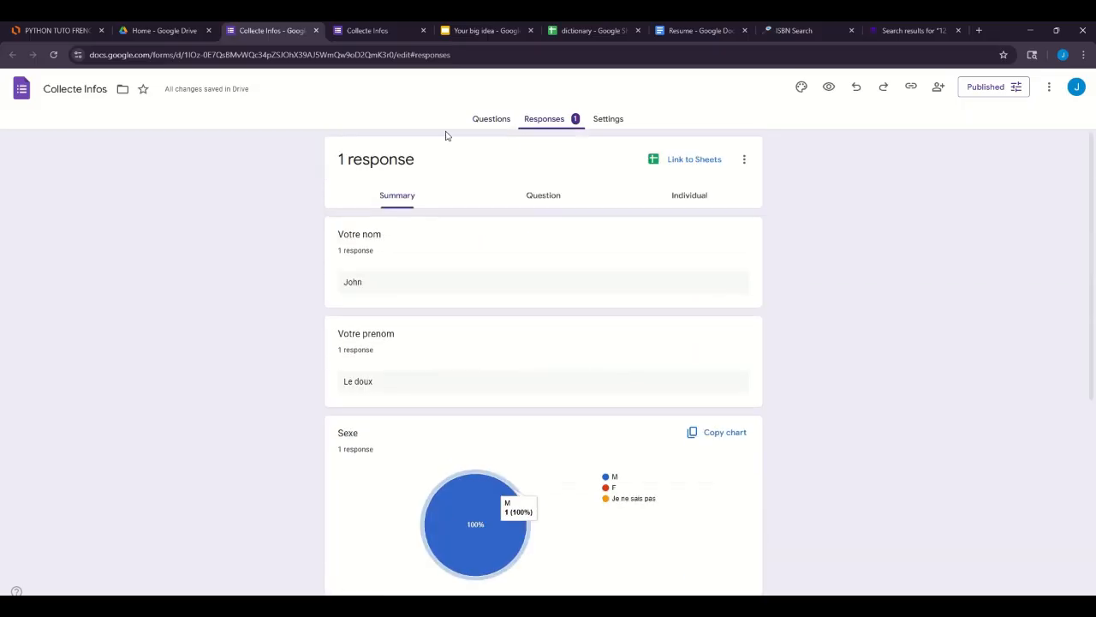
# Start another response to the form and fill in a second respondent's name under "Votre nom" and "Votre prenom".
pyautogui.click(368, 33)
pyautogui.click(402, 163)
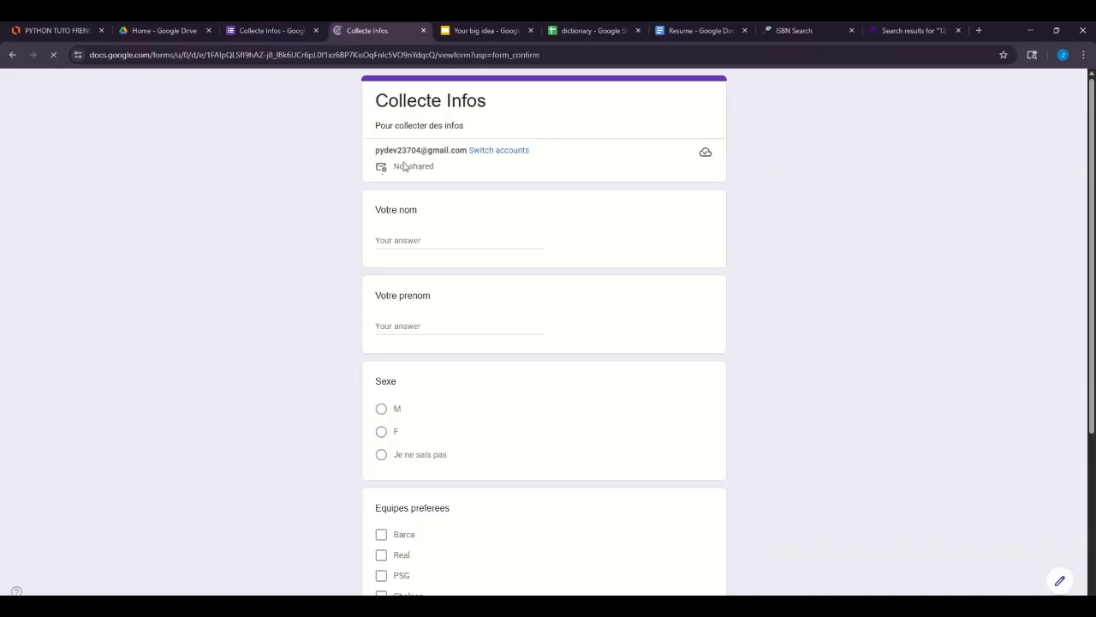
pyautogui.click(416, 240)
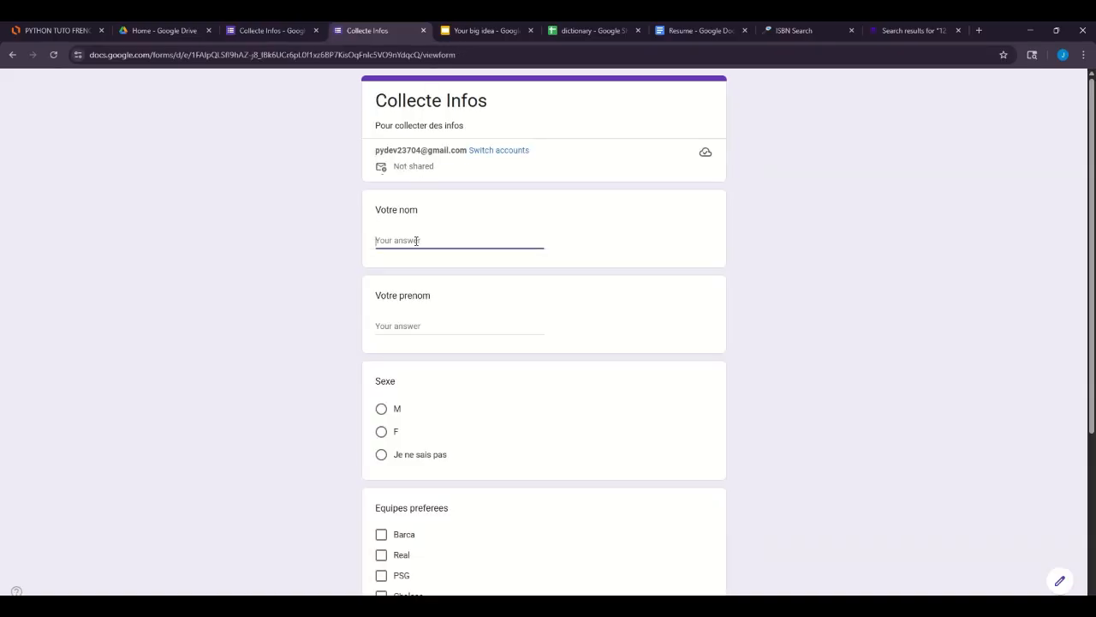
pyautogui.write('Mike')
pyautogui.click(427, 325)
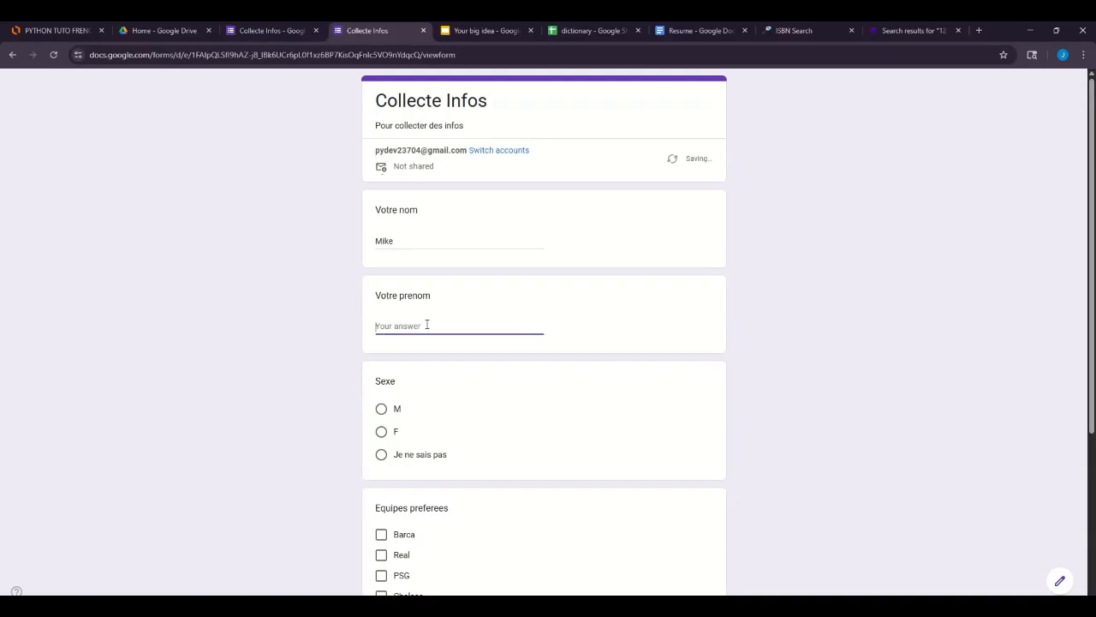
pyautogui.write('Le brute')
pyautogui.scroll(-1, 452, 360)
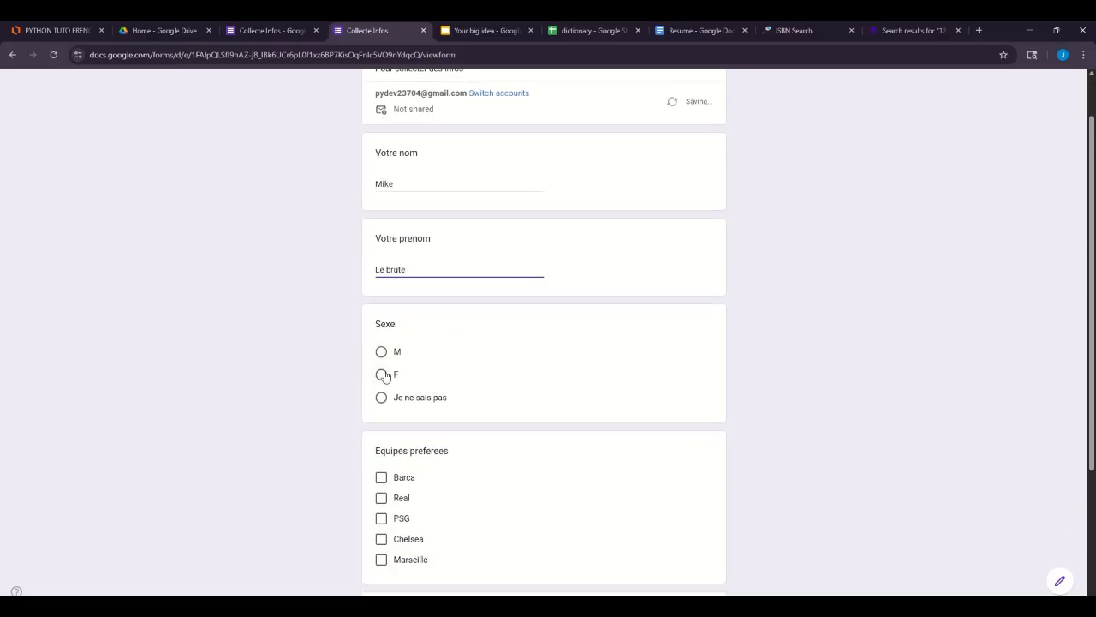
# Change the entries under "Votre nom" and "Votre prenom" to a female respondent's name.
pyautogui.click(412, 185)
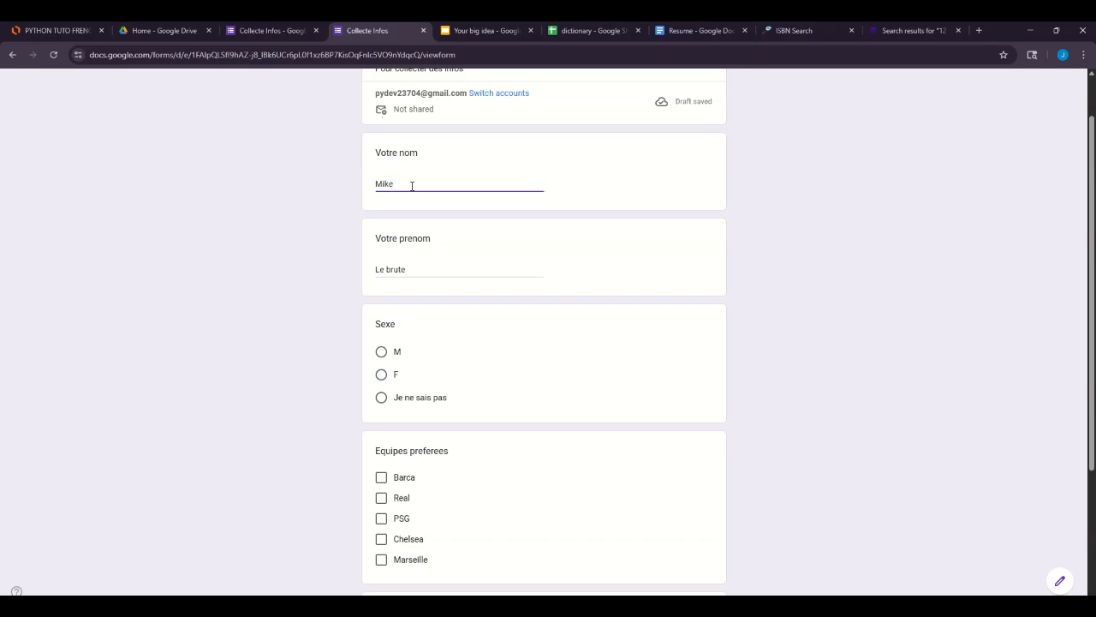
pyautogui.press('BackSpace')
pyautogui.write('aella')
pyautogui.click(383, 270)
pyautogui.press('BackSpace')
pyautogui.write('a')
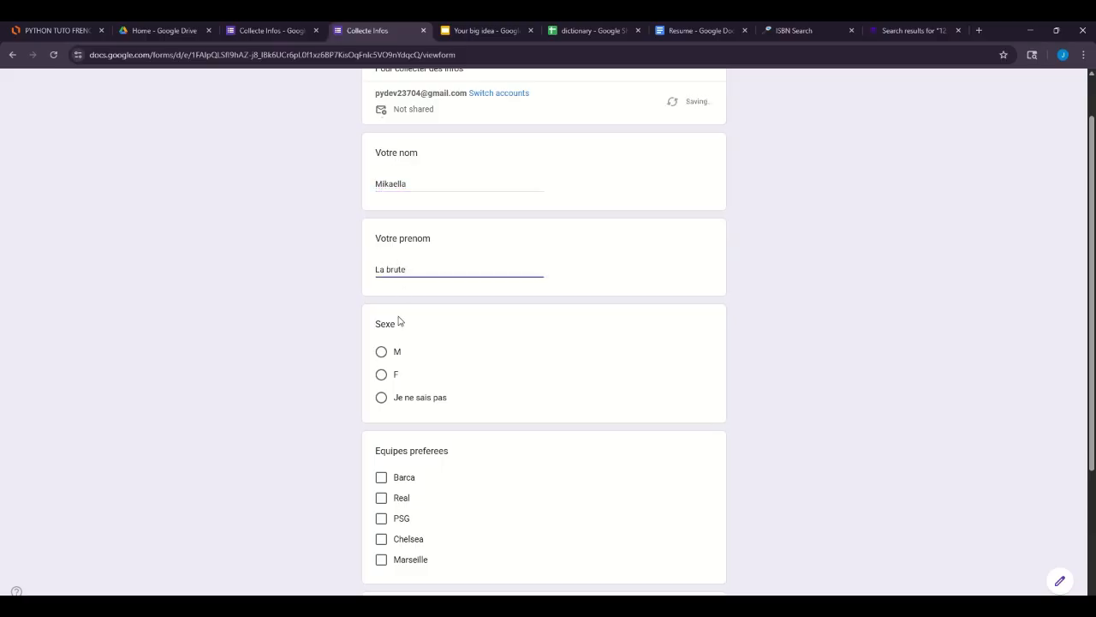
# Answer "Sexe" with "F" and replace the first name under "Votre prenom" with a different one.
pyautogui.click(382, 374)
pyautogui.scroll(-3, 514, 347)
pyautogui.scroll(2, 438, 195)
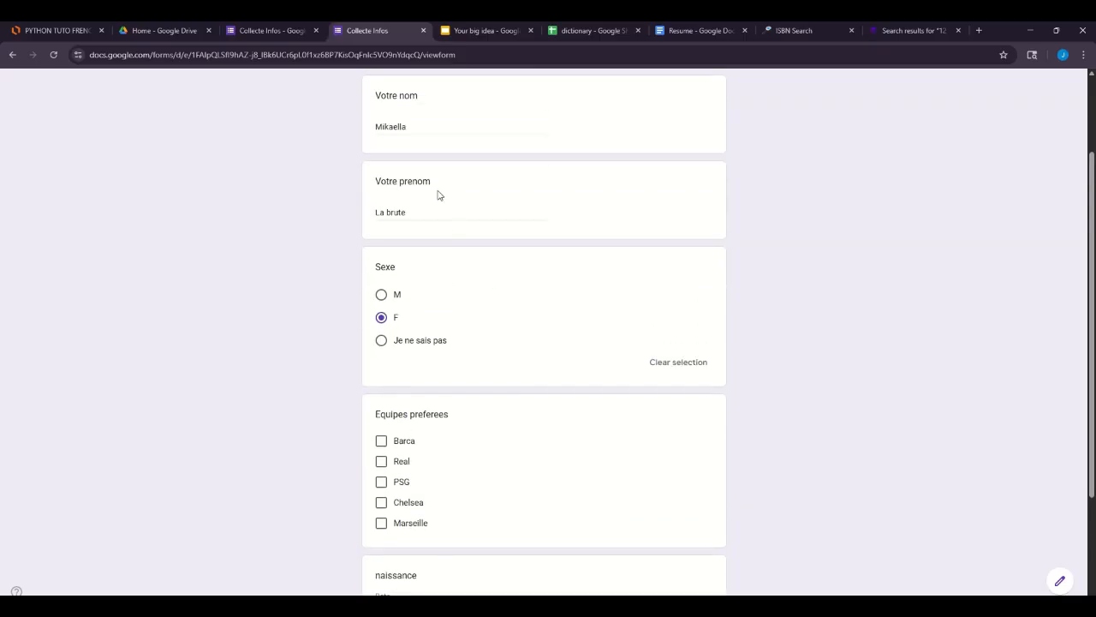
pyautogui.moveTo(424, 211); pyautogui.dragTo(302, 206)
pyautogui.write('mangaM')
# Tick "Real" under "Equipes preferees" and pick the second respondent's date of birth under "naissance".
pyautogui.scroll(-2, 399, 262)
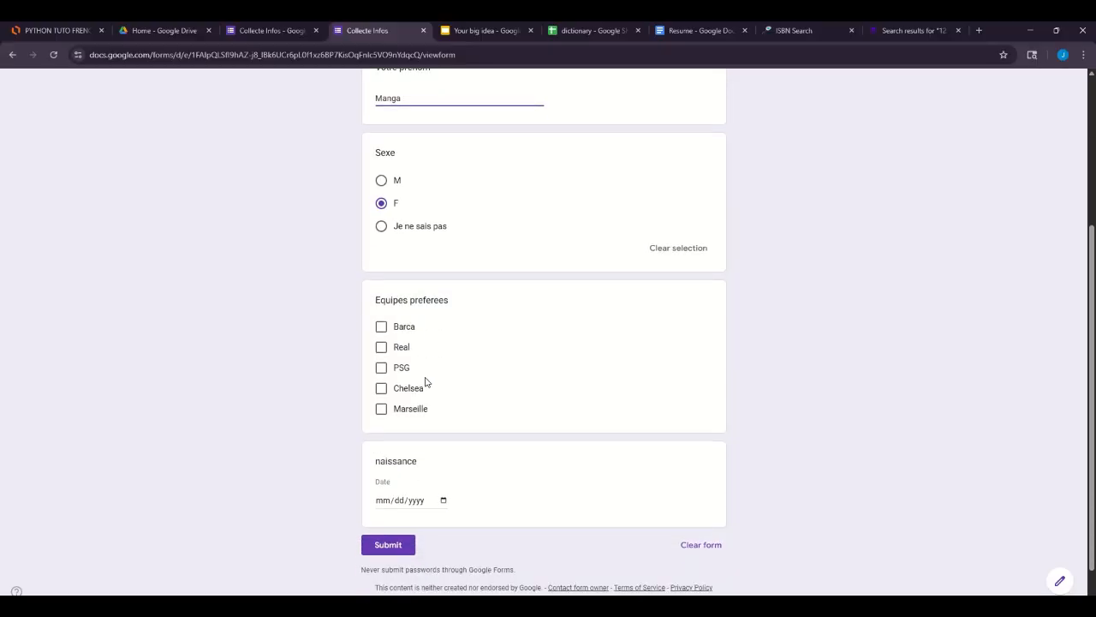
pyautogui.click(381, 347)
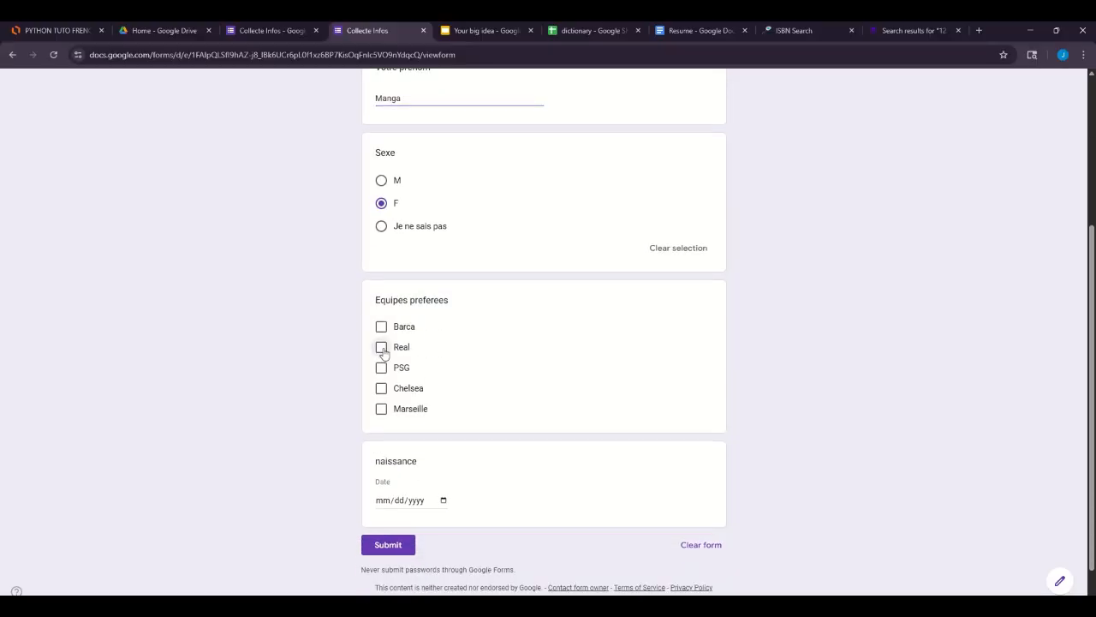
pyautogui.click(443, 504)
pyautogui.click(444, 503)
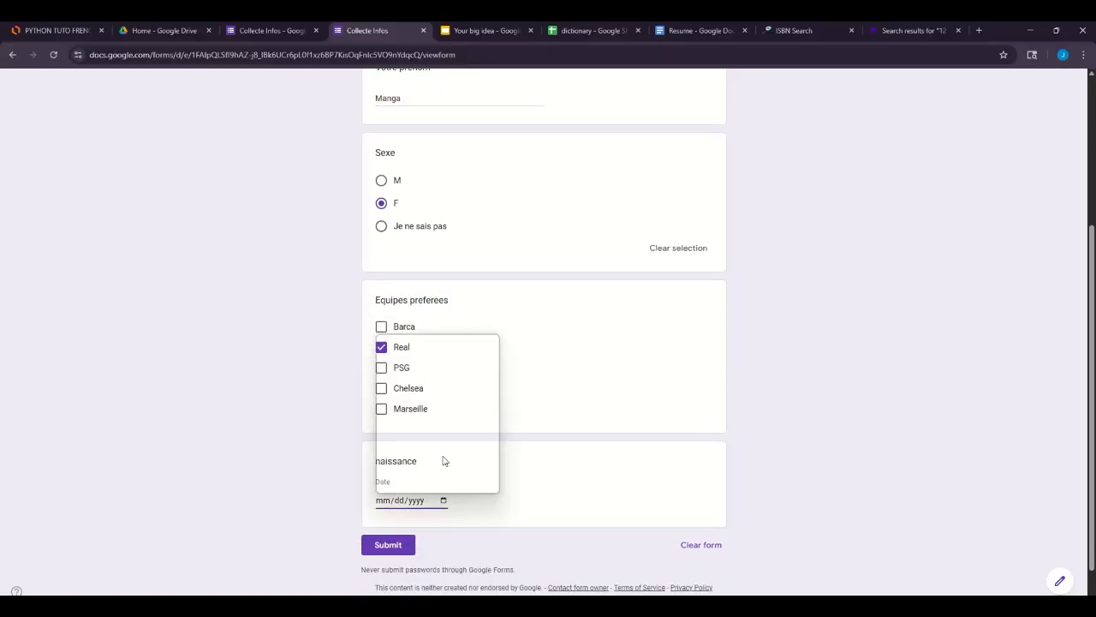
pyautogui.click(411, 347)
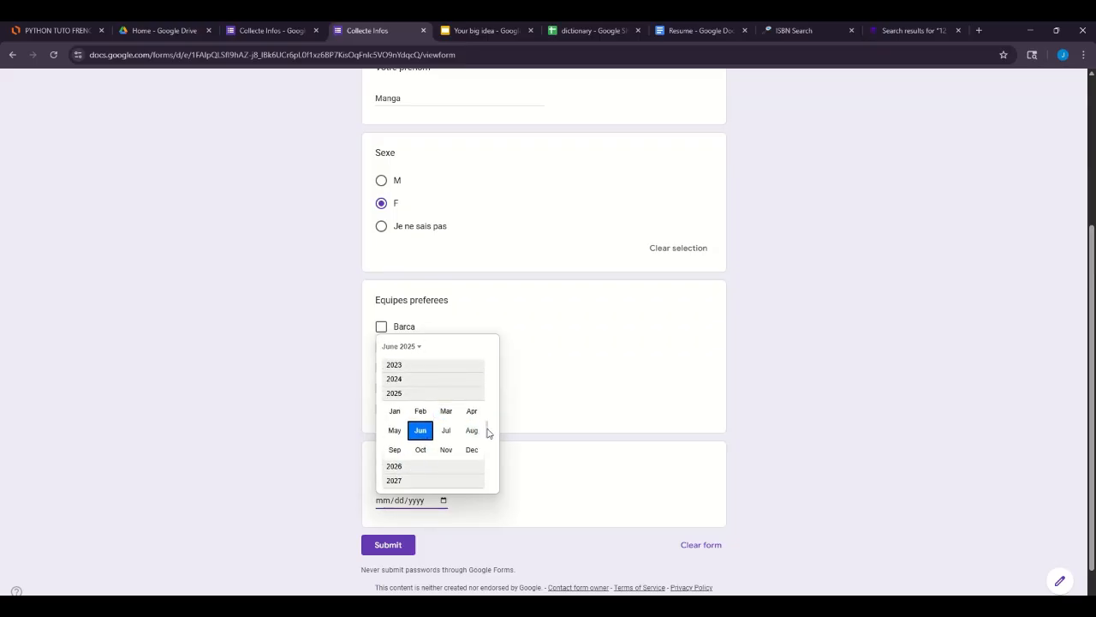
pyautogui.moveTo(487, 429); pyautogui.dragTo(486, 379)
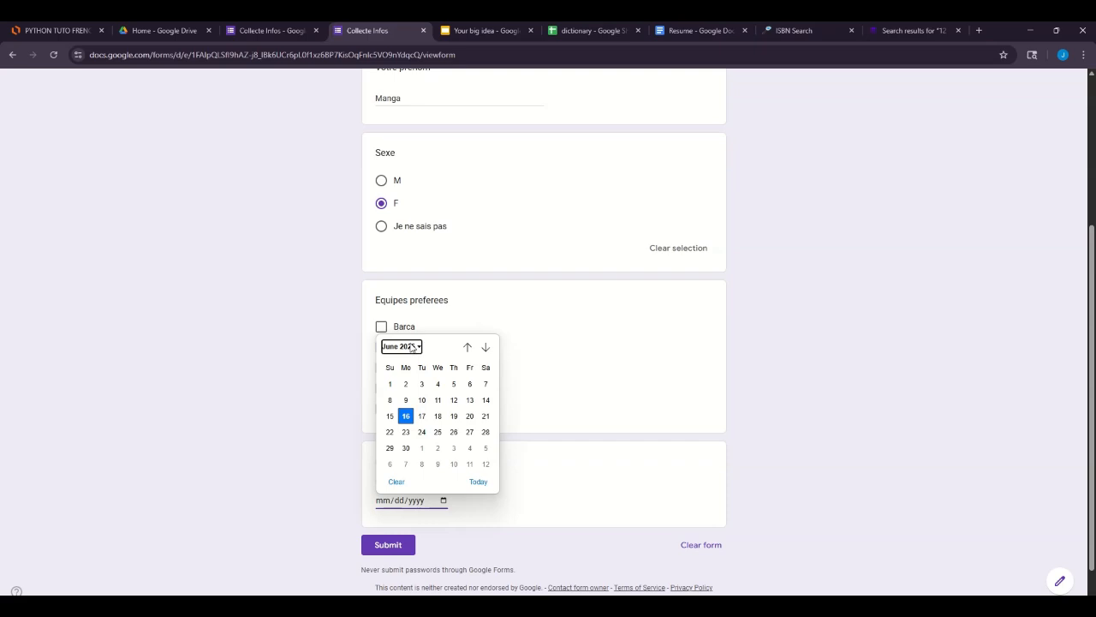
pyautogui.click(399, 346)
pyautogui.scroll(5, 407, 374)
pyautogui.scroll(5, 408, 374)
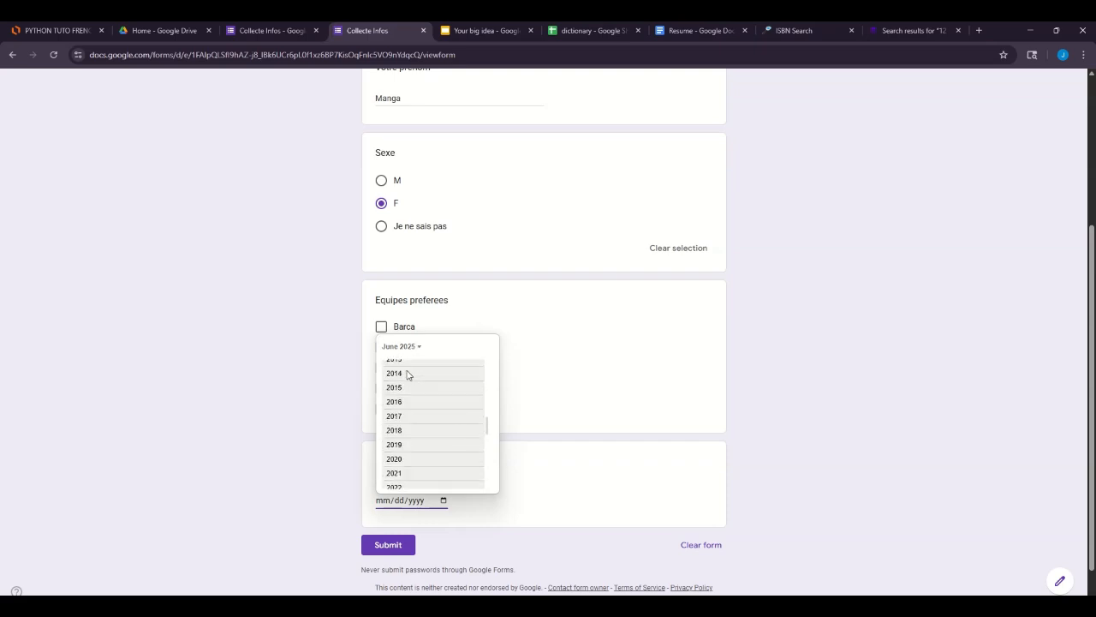
pyautogui.scroll(4, 408, 374)
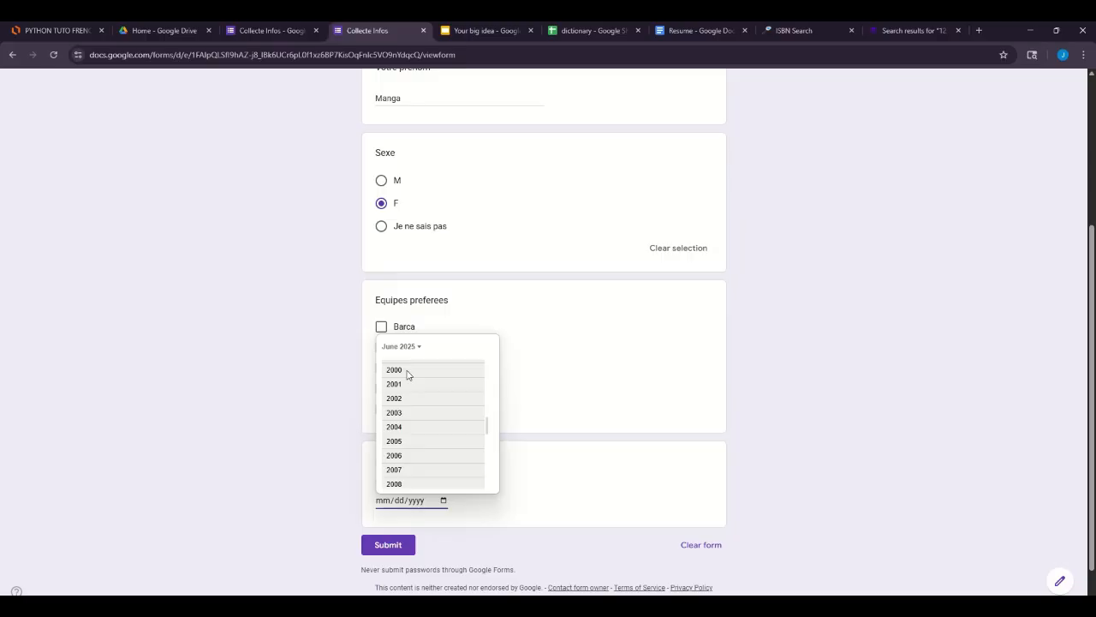
pyautogui.scroll(-3, 409, 398)
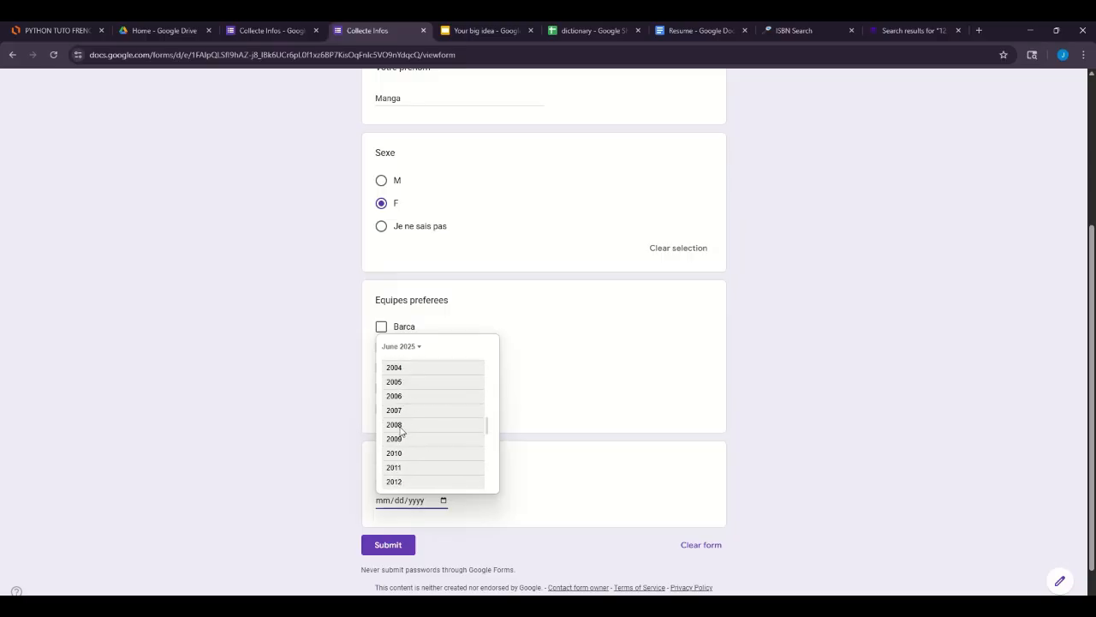
pyautogui.click(401, 440)
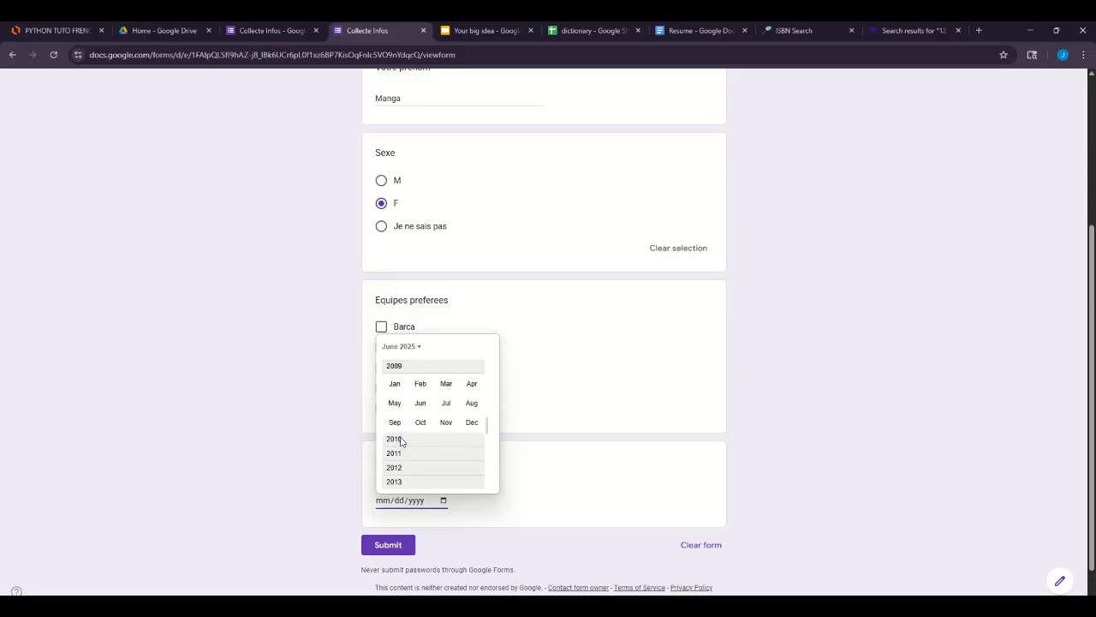
pyautogui.click(448, 403)
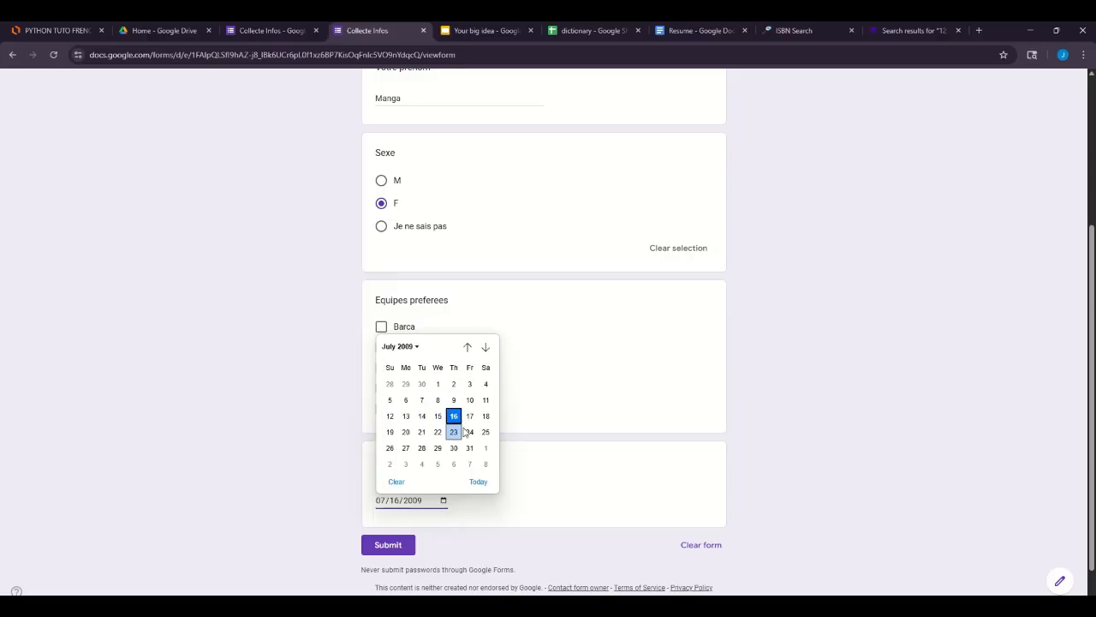
pyautogui.click(486, 431)
# Submit the second respondent's completed form.
pyautogui.scroll(-1, 409, 505)
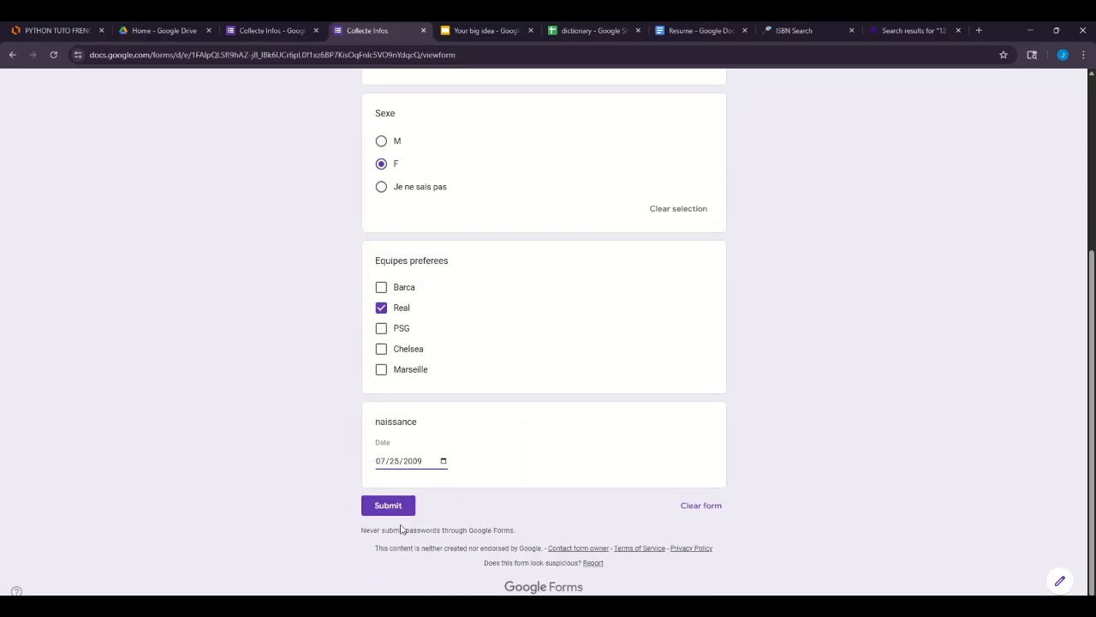
pyautogui.click(390, 499)
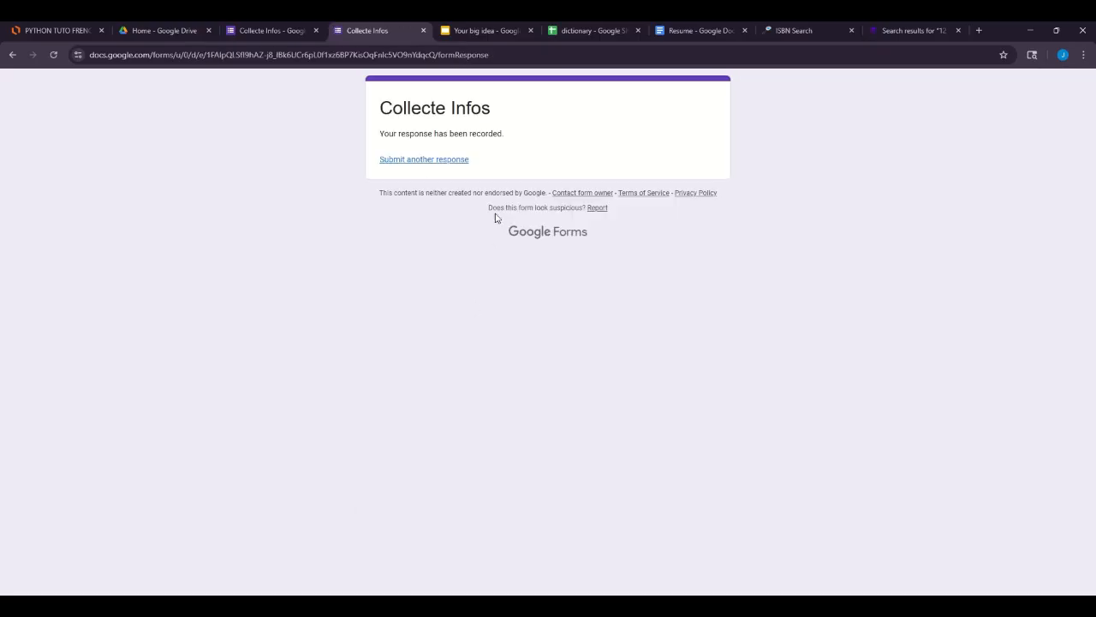
# Return to the "Collecte Infos" form's responses summary and examine the name lists, the "Sexe" and "Equipes preferees" charts and the "naissance" dates.
pyautogui.click(294, 28)
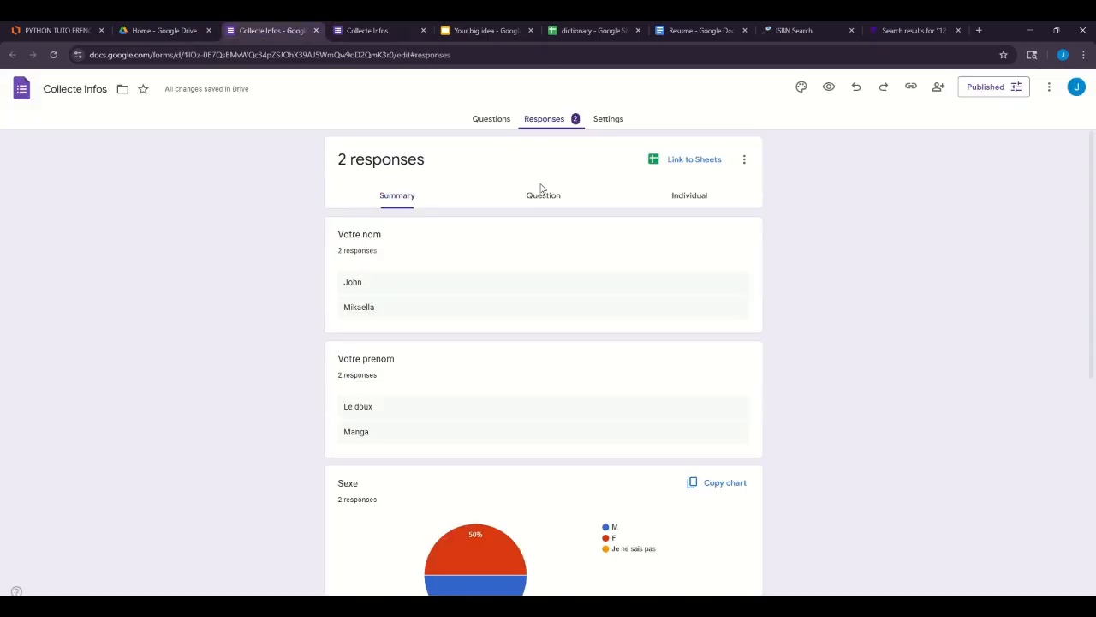
pyautogui.scroll(-3, 543, 257)
pyautogui.scroll(-2, 483, 312)
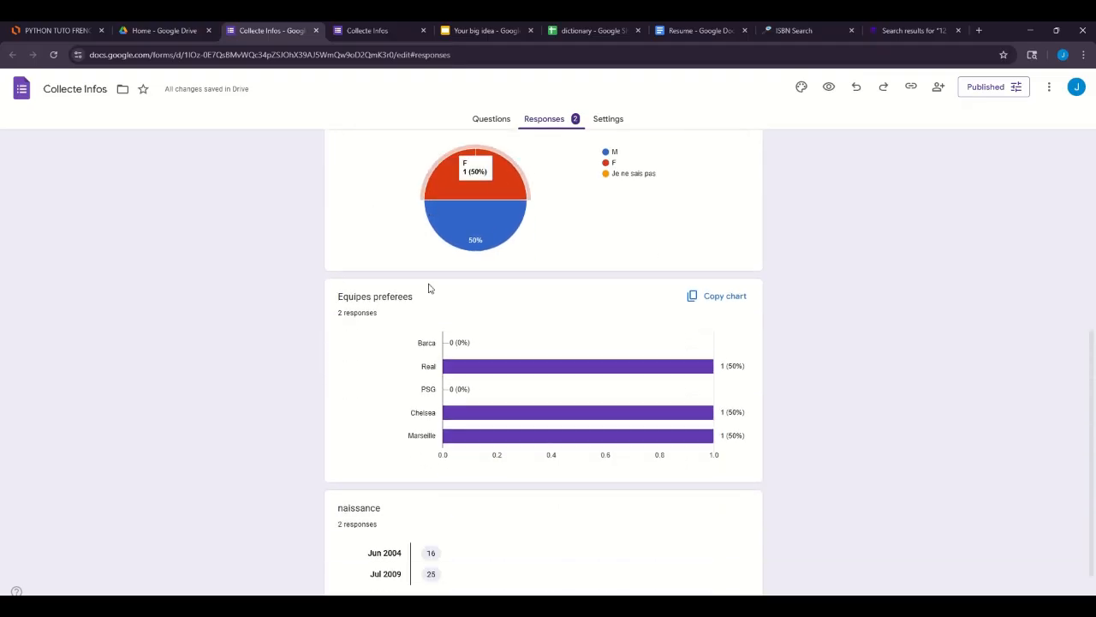
pyautogui.scroll(2, 316, 264)
pyautogui.scroll(3, 316, 264)
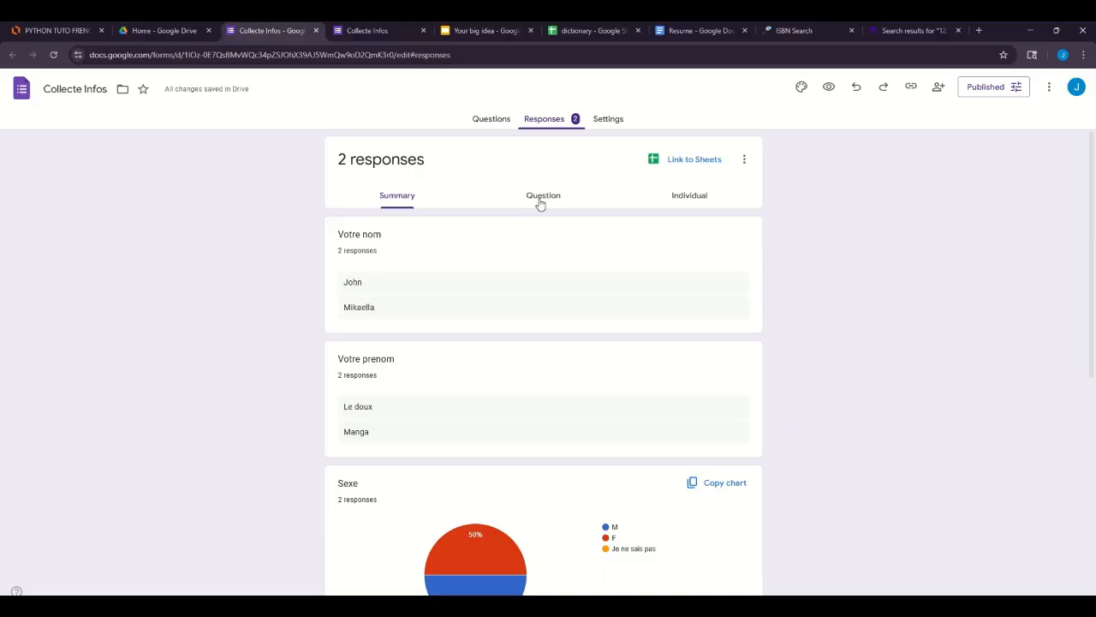
pyautogui.scroll(-1, 372, 256)
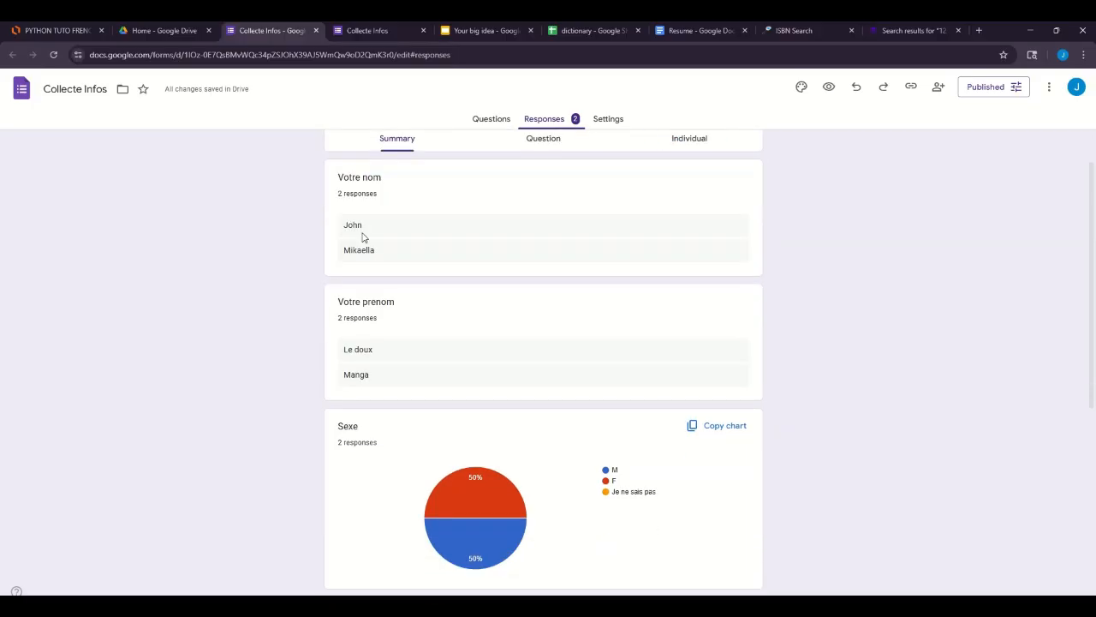
pyautogui.scroll(-4, 358, 238)
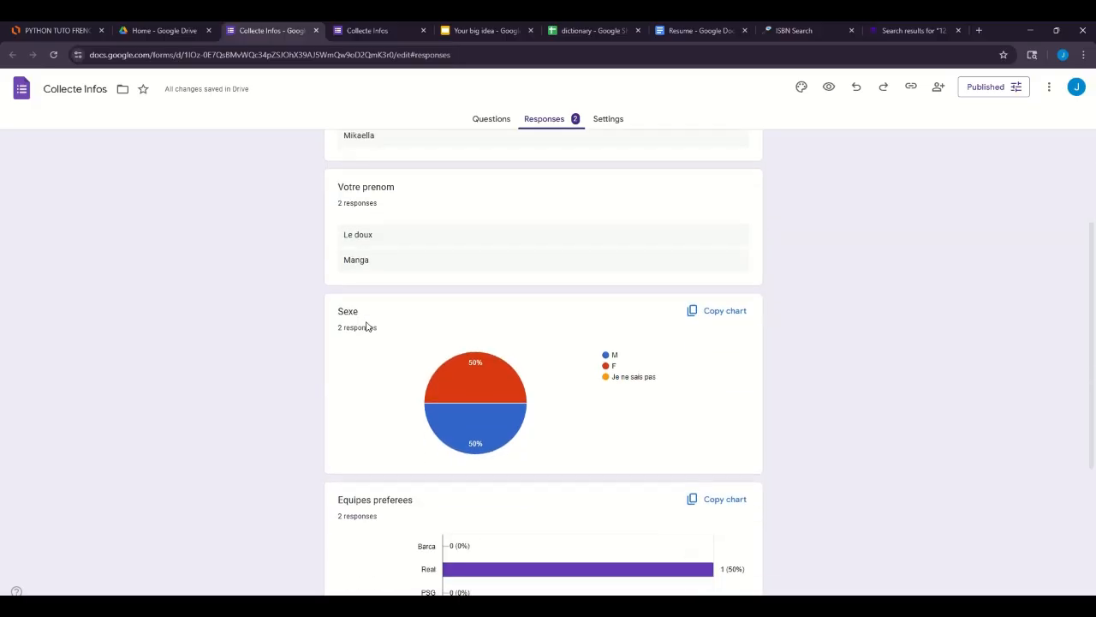
pyautogui.moveTo(469, 267)
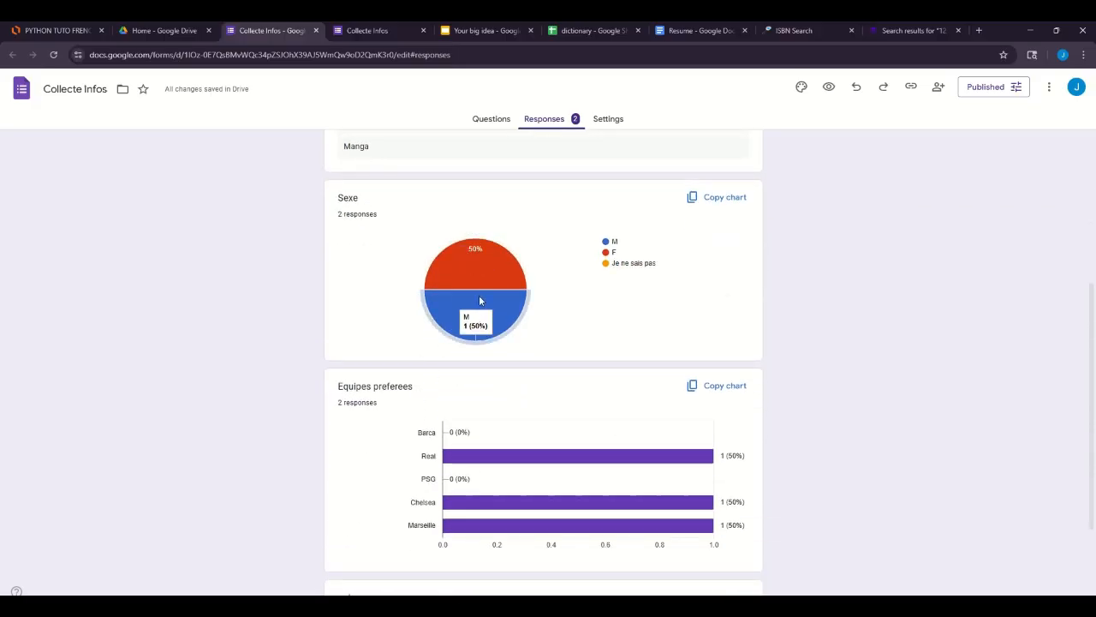
pyautogui.scroll(-2, 396, 280)
pyautogui.scroll(1, 458, 230)
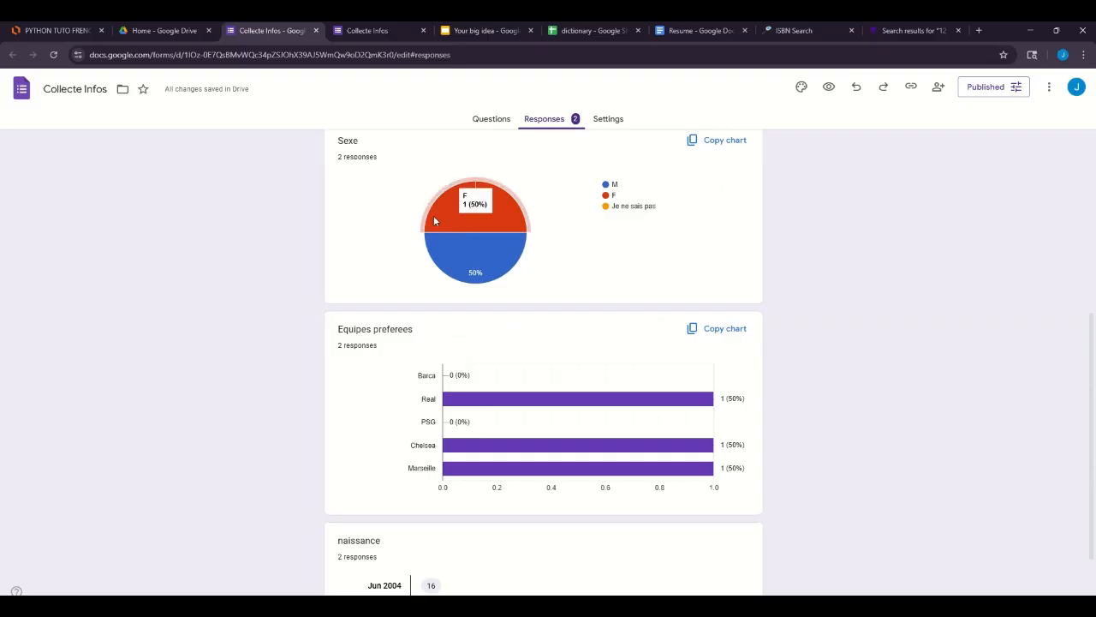
pyautogui.scroll(-2, 566, 291)
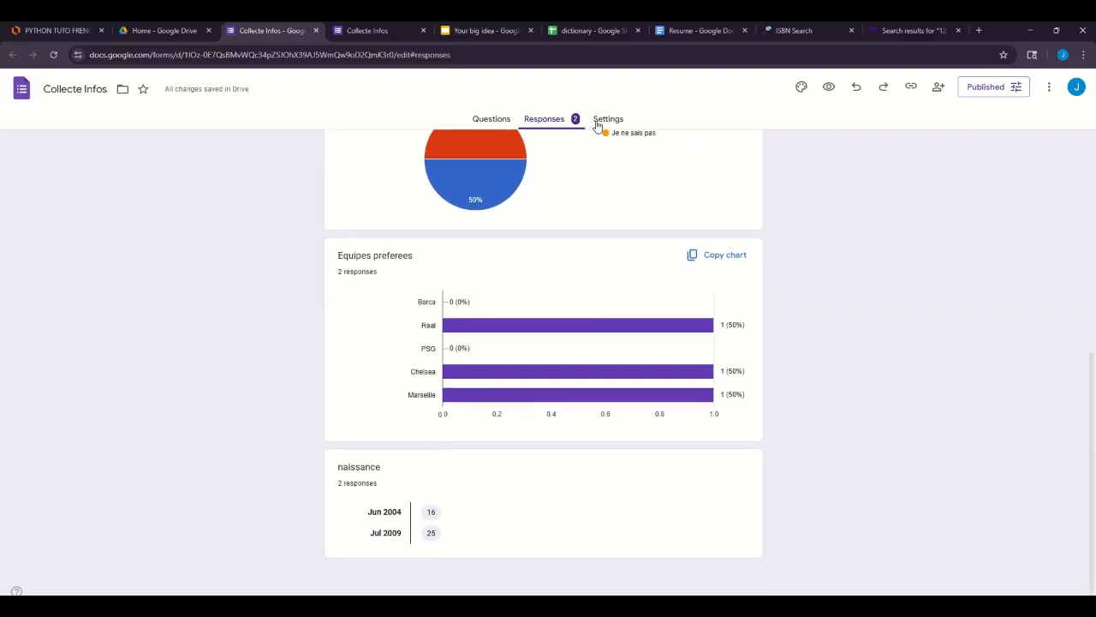
pyautogui.scroll(5, 570, 203)
# View the form's responses individually, reading through the first respondent's answers and moving on to the second response.
pyautogui.click(563, 203)
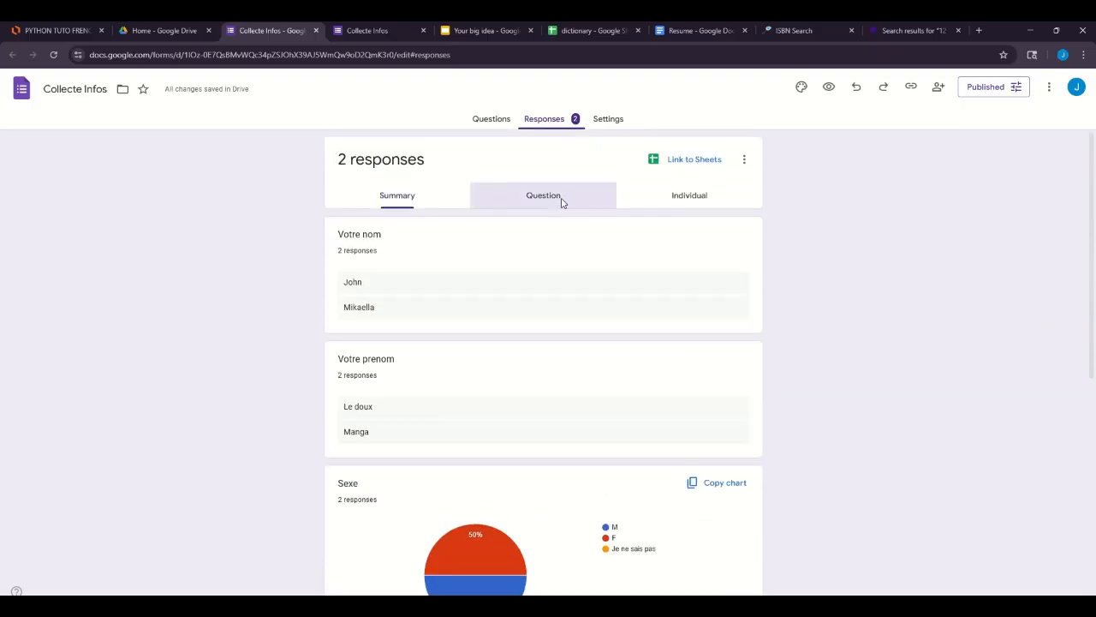
pyautogui.click(699, 203)
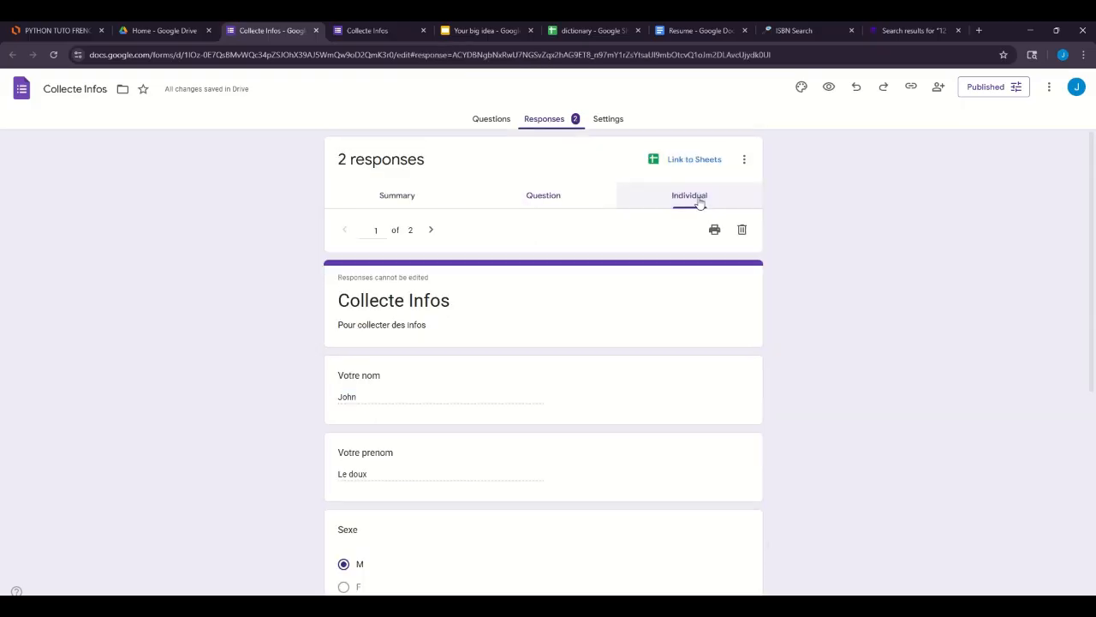
pyautogui.scroll(-4, 488, 279)
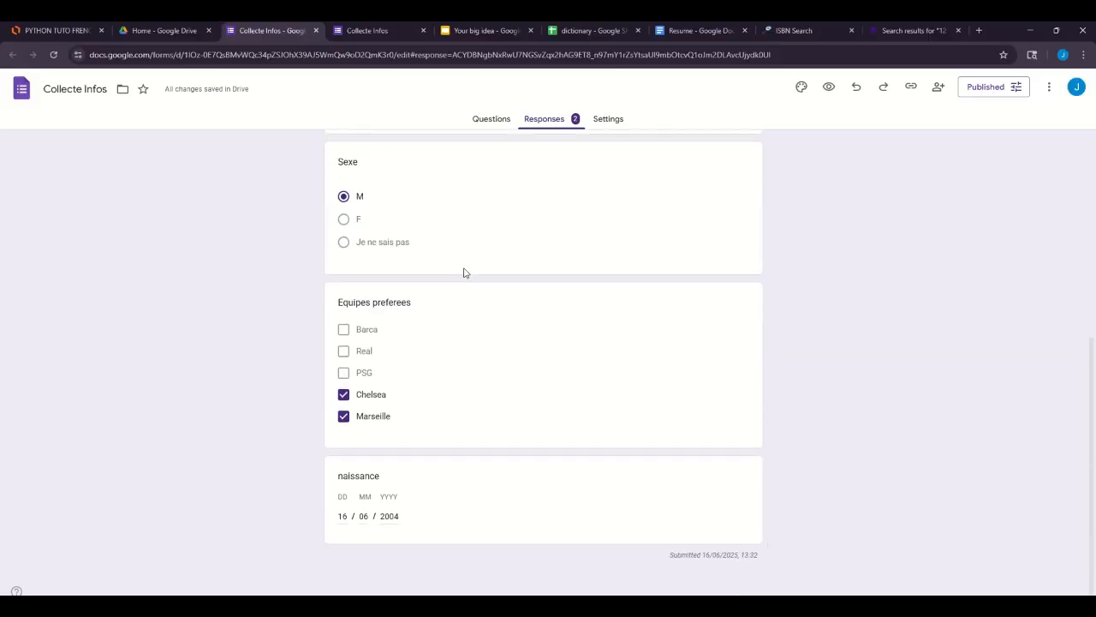
pyautogui.scroll(5, 465, 271)
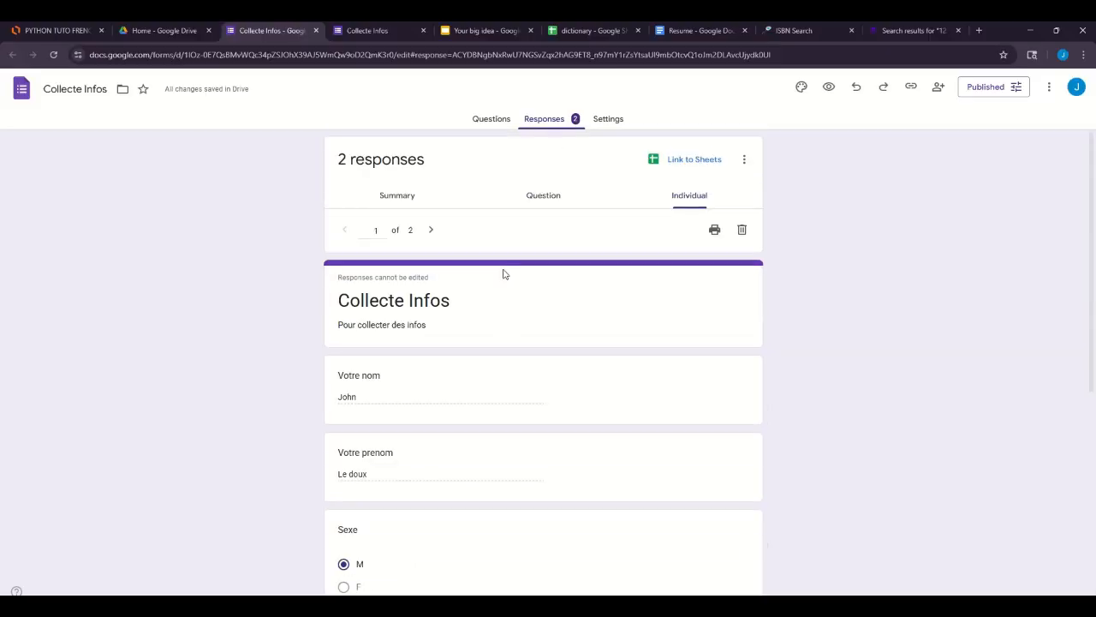
pyautogui.click(428, 231)
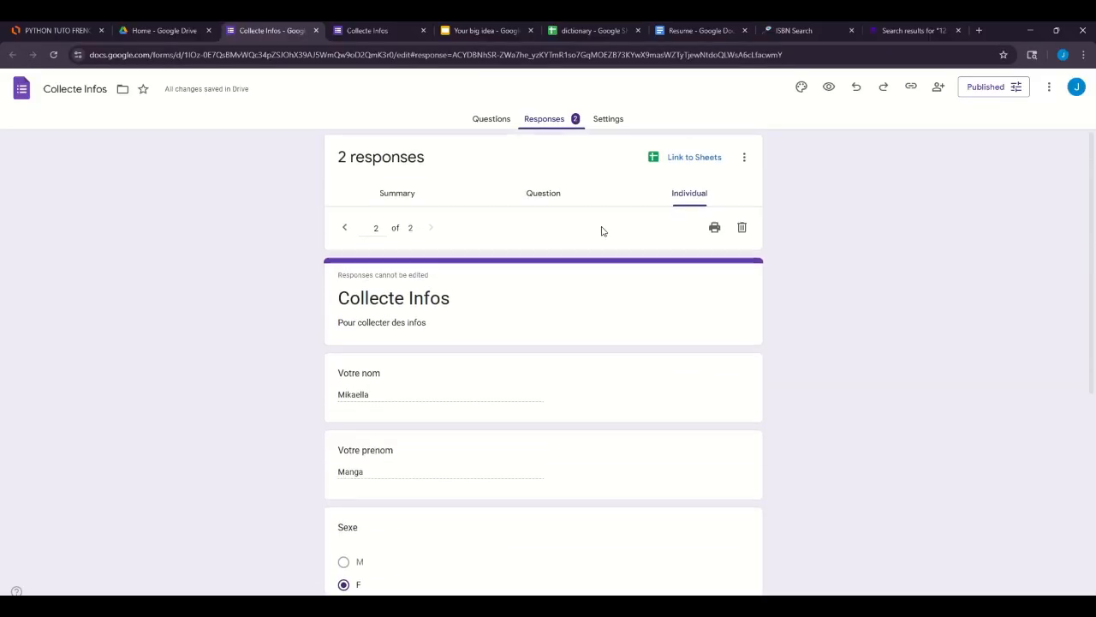
# View the destination options for linking the form's responses to a spreadsheet, and close them without creating one.
pyautogui.click(701, 163)
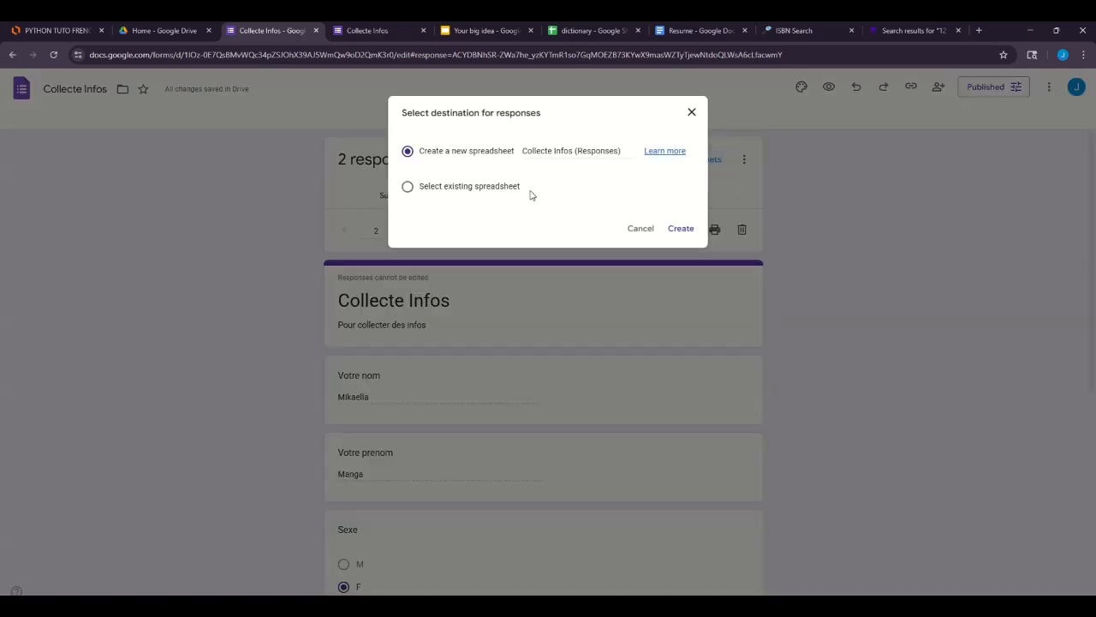
pyautogui.click(688, 116)
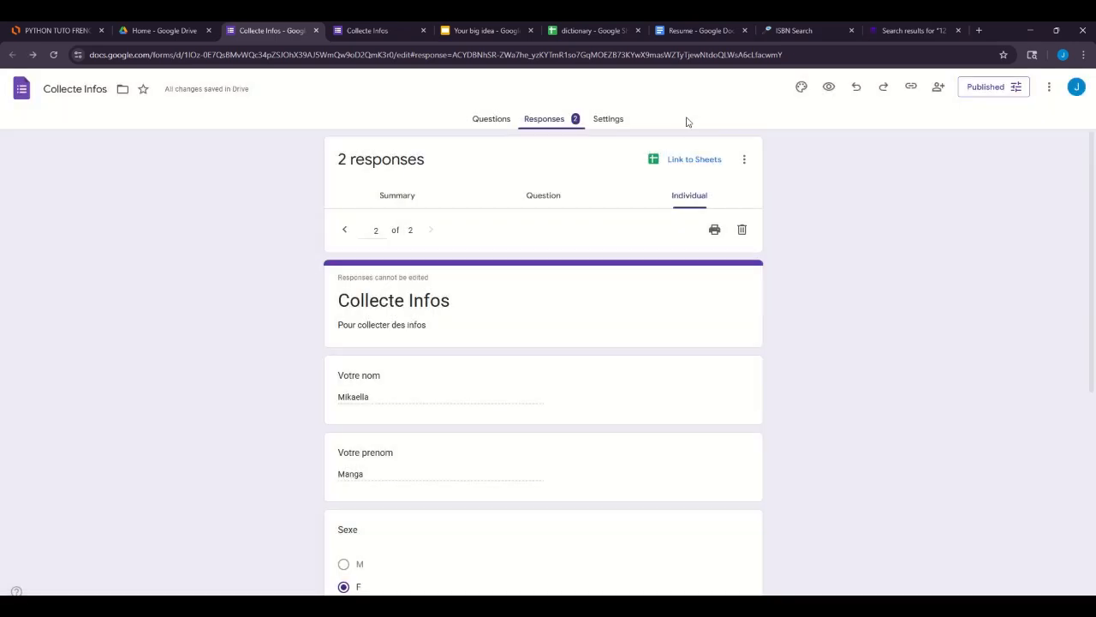